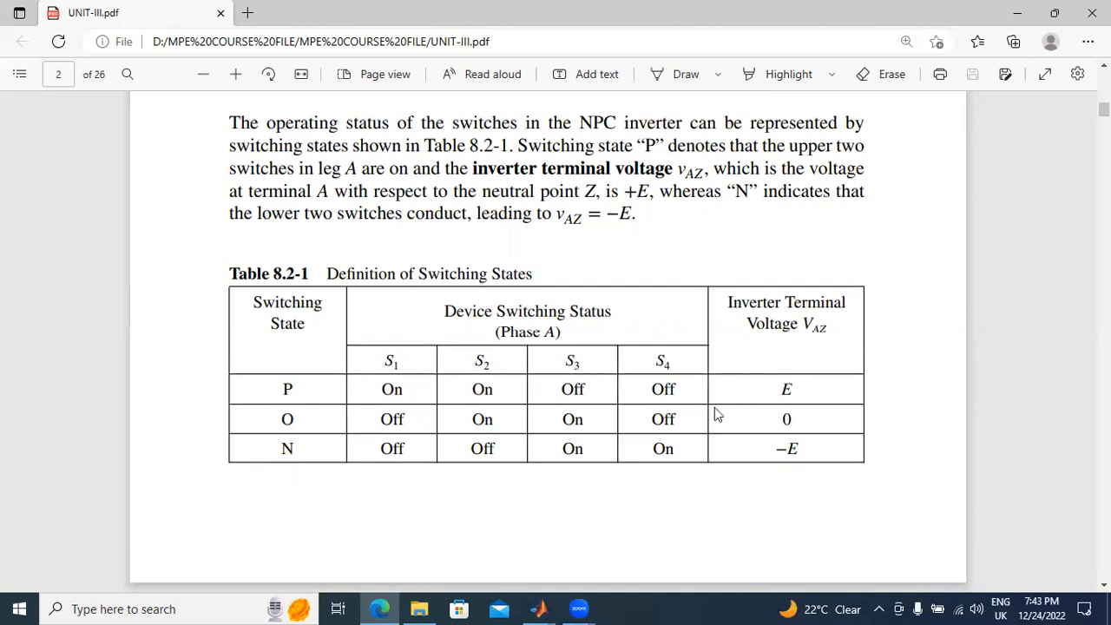
Step: Review the NPC inverter's switching-state table, gate-signal waveforms and circuit diagram in UNIT-III.pdf
scroll(715, 407, "down", 1)
scroll(660, 459, "up", 4)
scroll(597, 364, "up", 1)
scroll(367, 277, "down", 5)
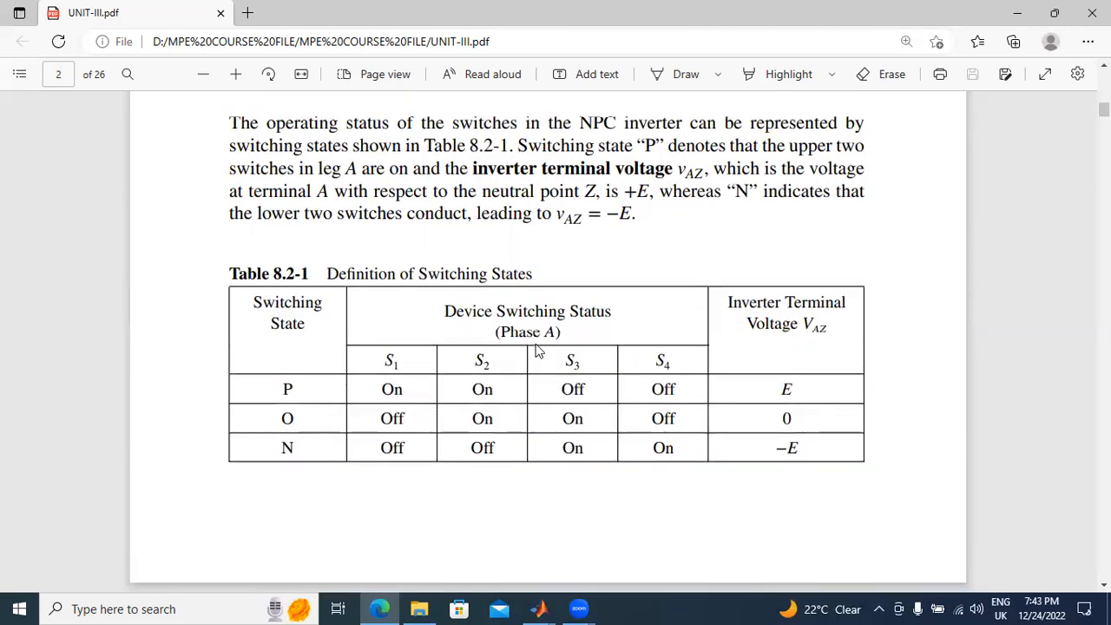
scroll(536, 349, "down", 8)
scroll(535, 349, "up", 1)
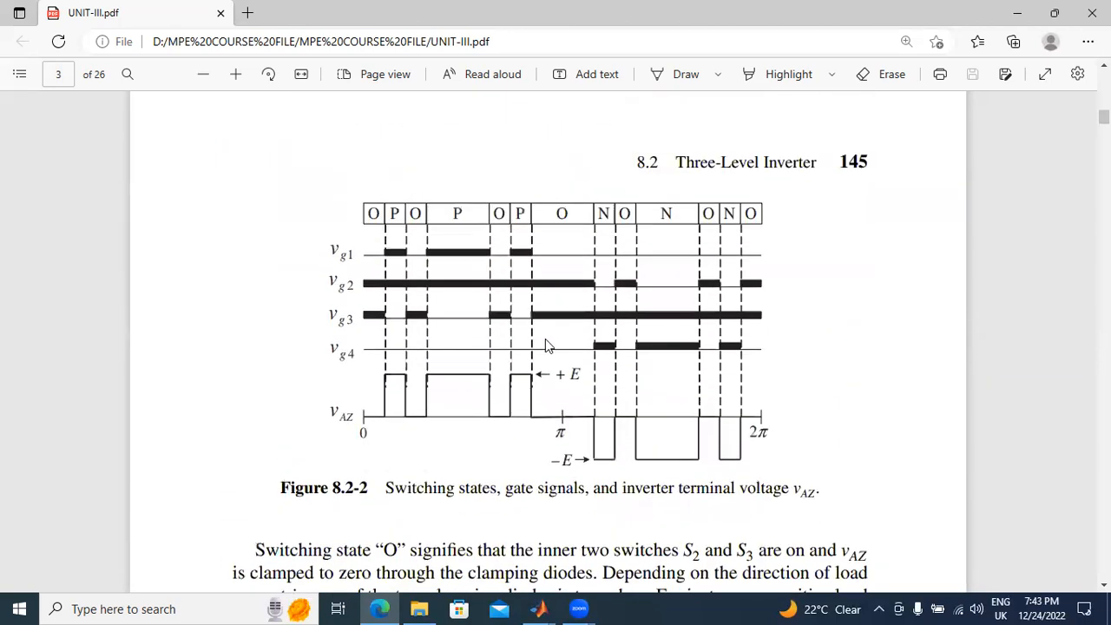
scroll(520, 413, "down", 1)
scroll(491, 343, "up", 20)
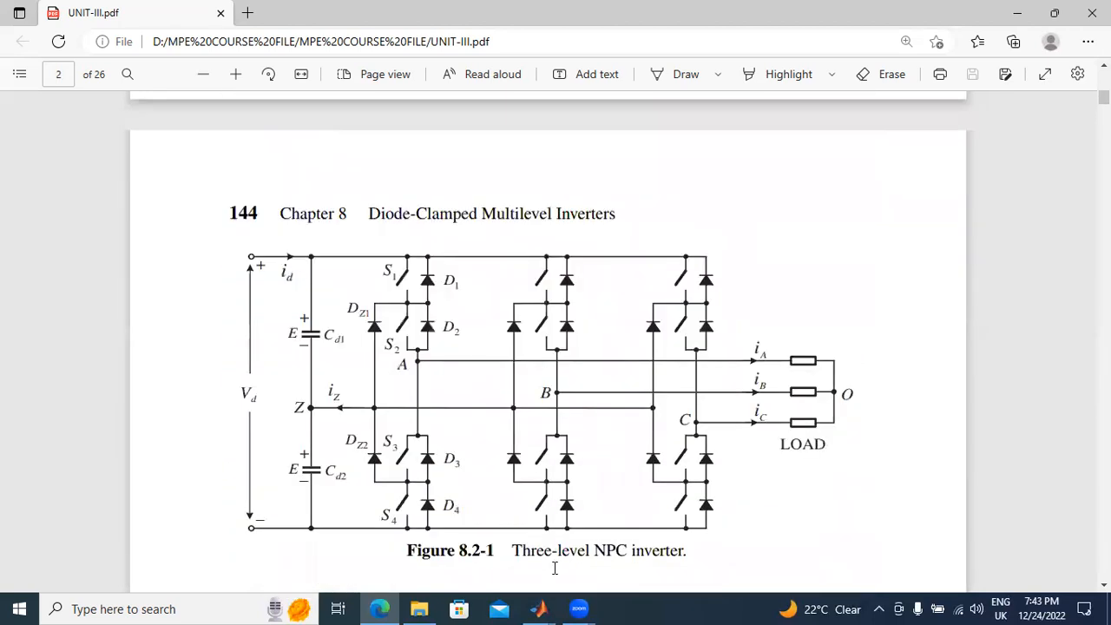
Step: Switch to the Simulink Library Browser and open the Power Electronics library under SimPowerSystems Specialized Technology, Fundamental Blocks
left_click(536, 601)
left_click(755, 523)
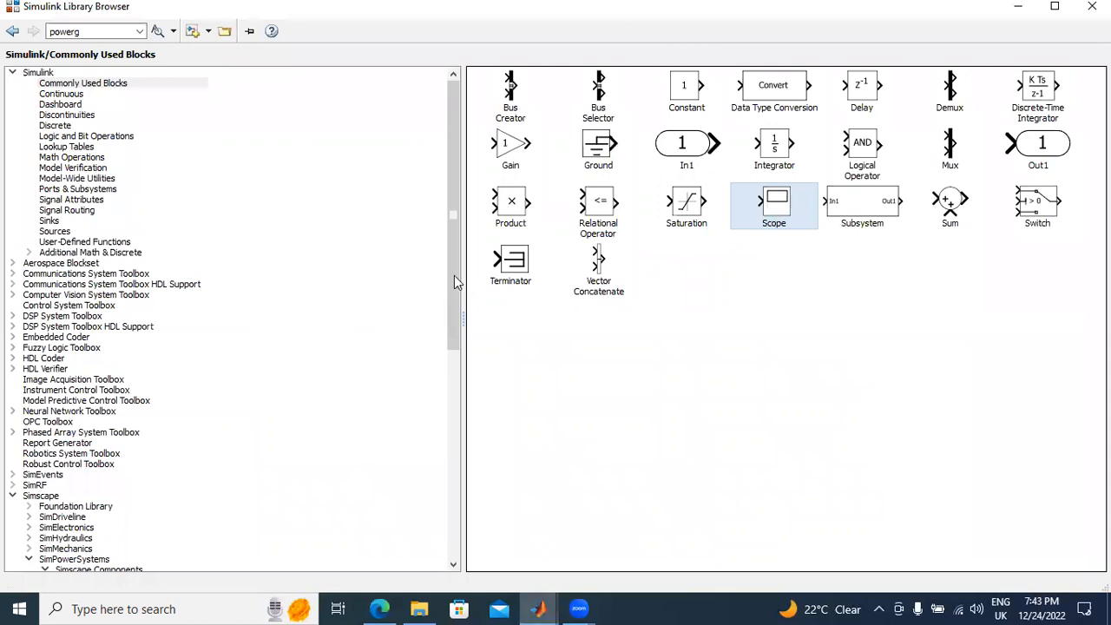
scroll(455, 280, "down", 6)
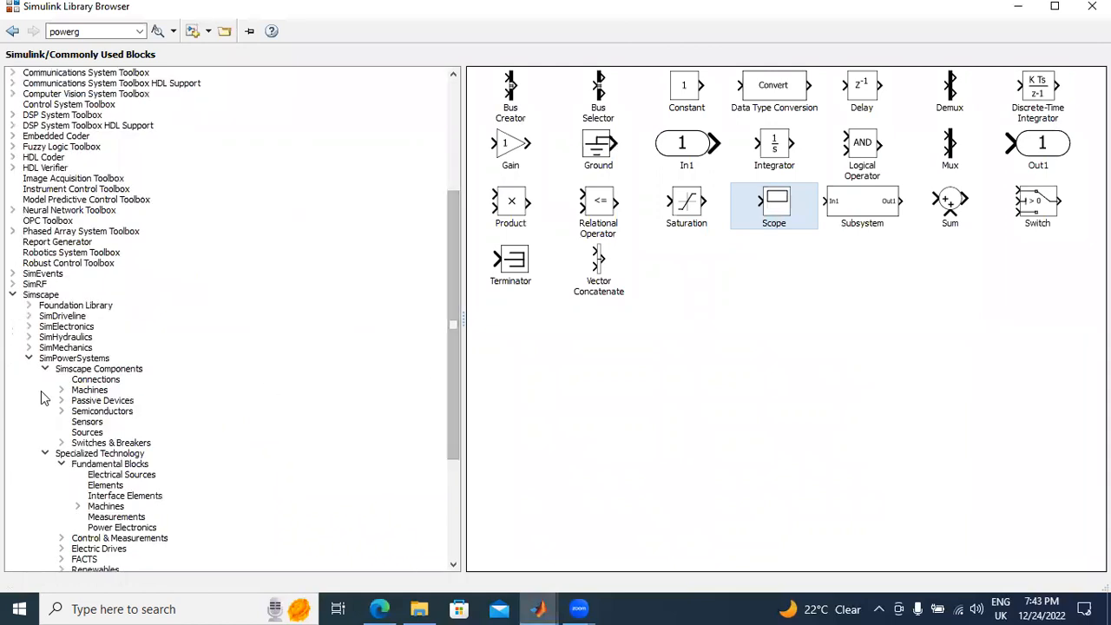
left_click(104, 529)
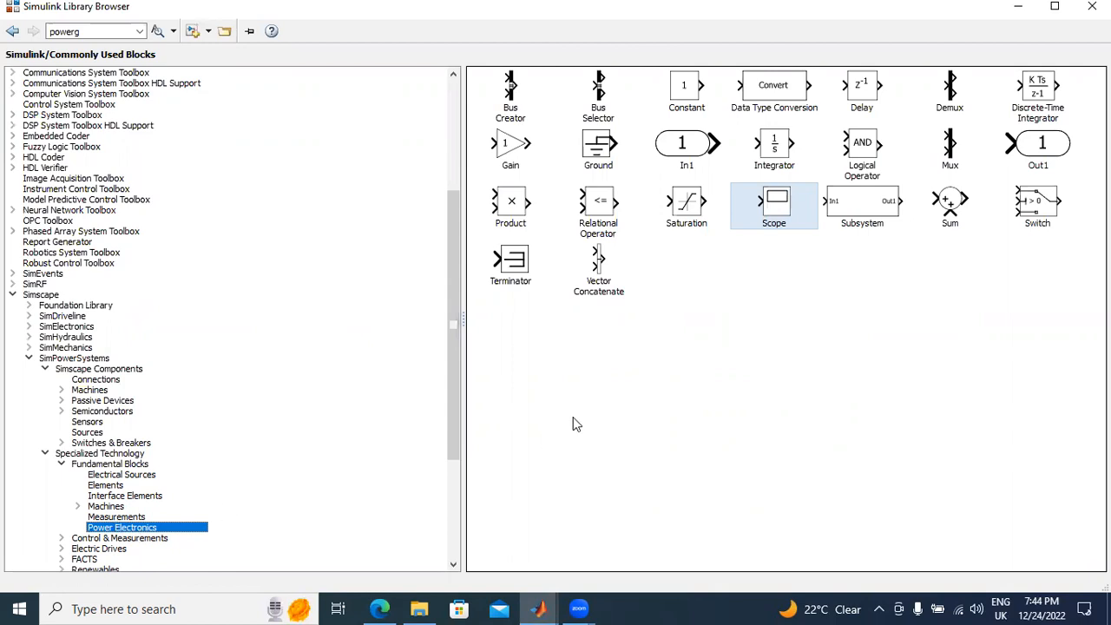
left_click(538, 608)
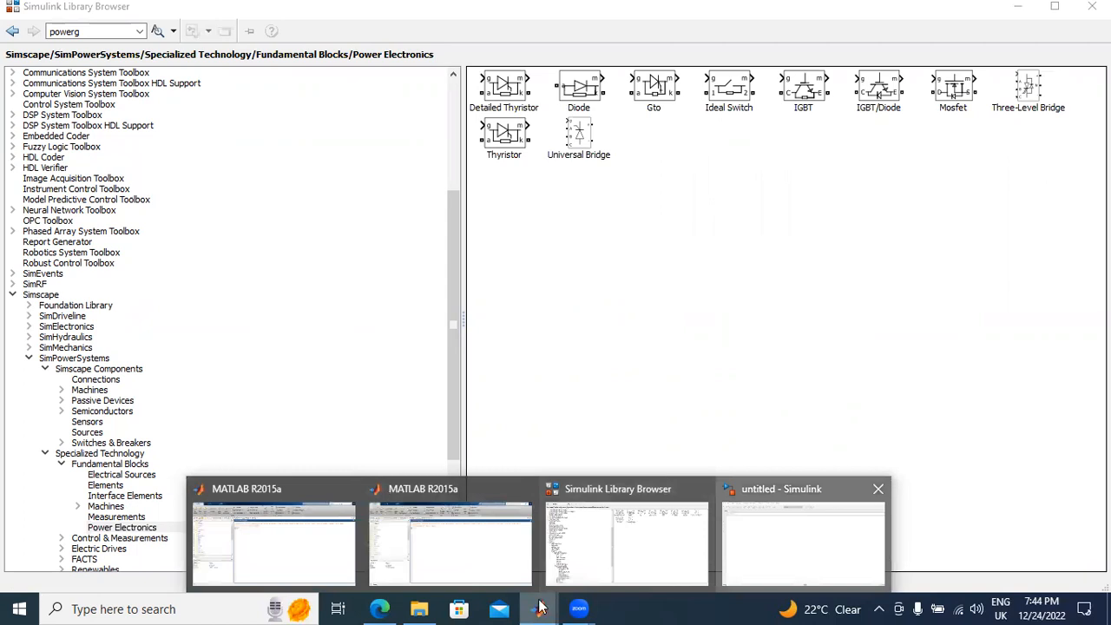
left_click(492, 424)
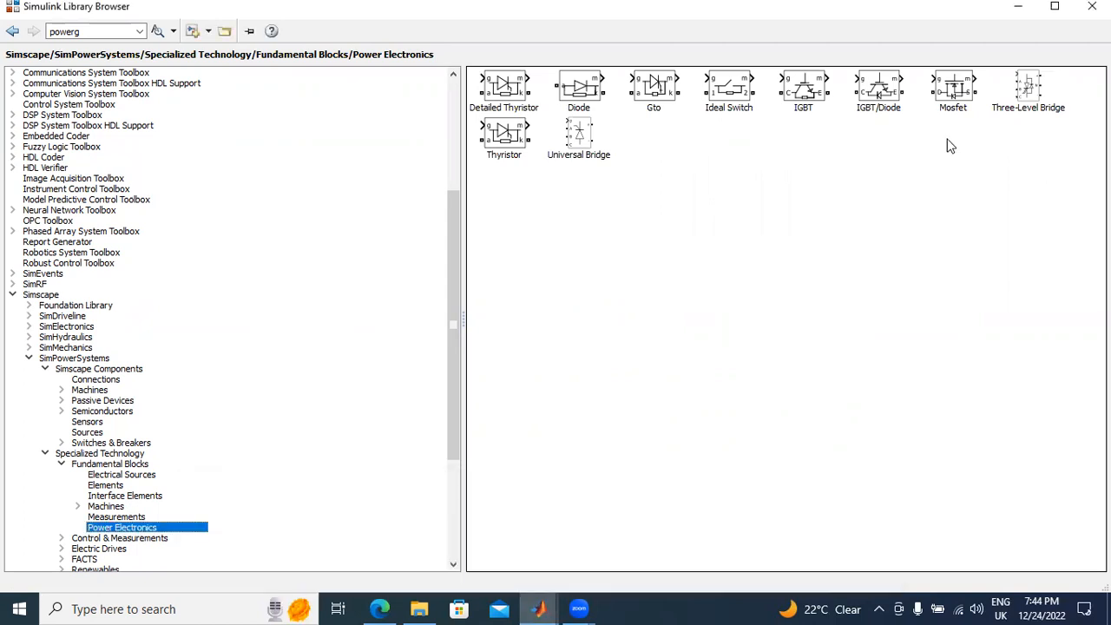
Step: Add the IGBT/Diode block from the Power Electronics library to a new model
left_click(883, 94)
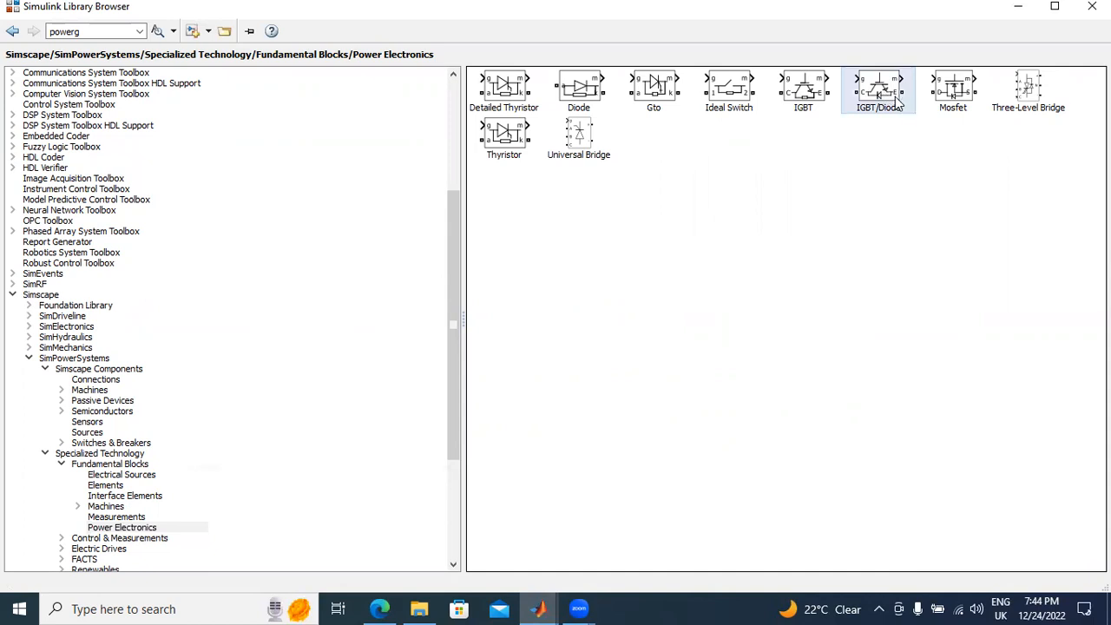
right_click(894, 111)
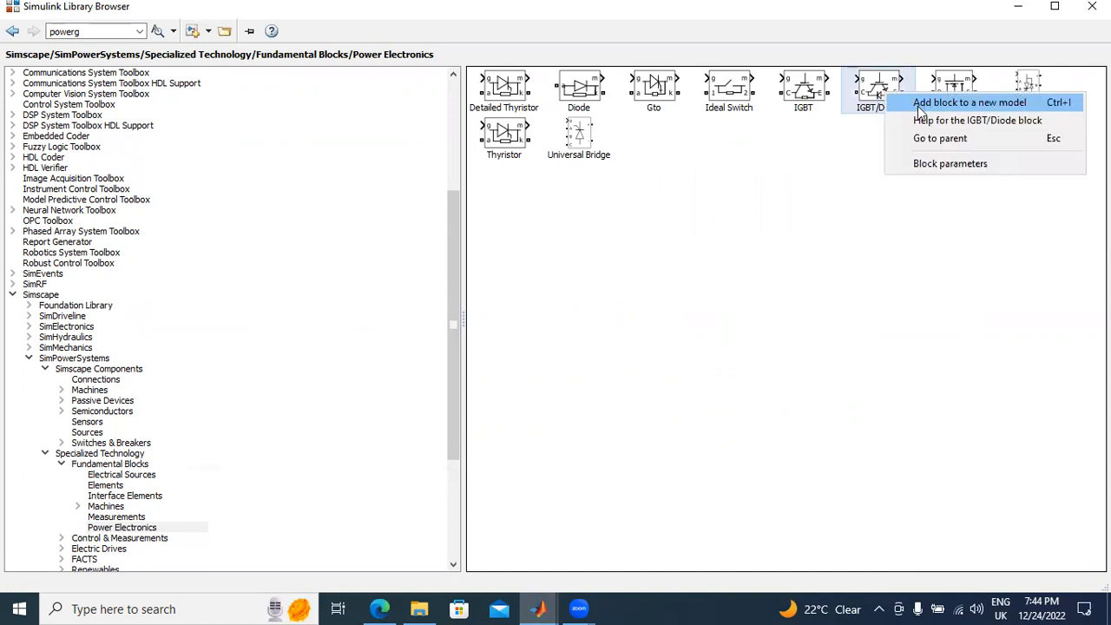
left_click(922, 109)
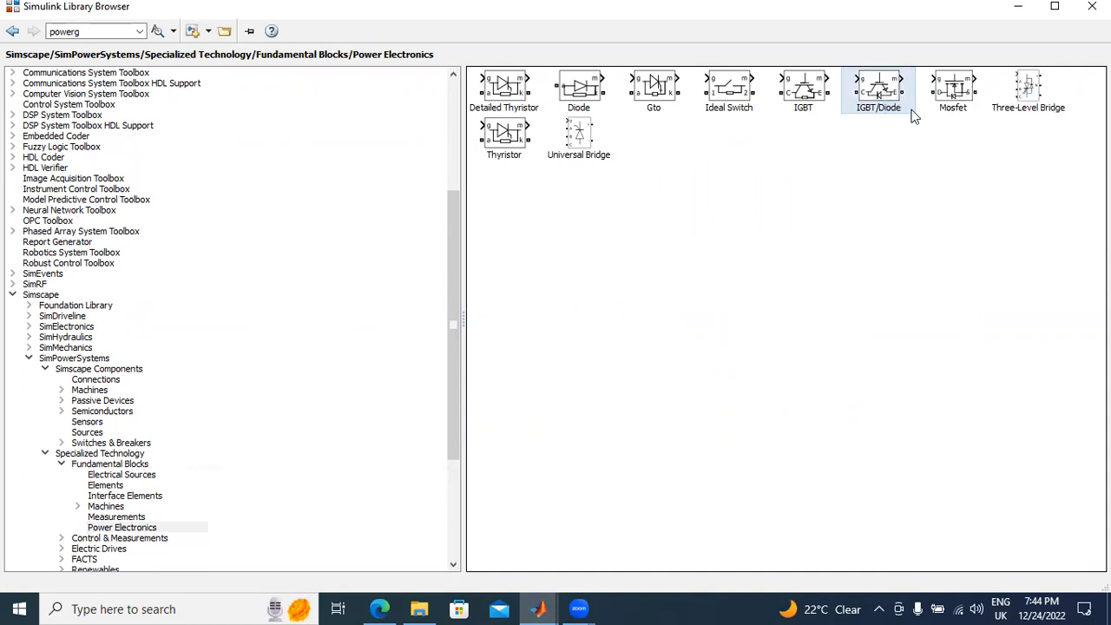
Step: Bring the untitled Simulink model to the front, minimizing the Library Browser and the MATLAB main window
left_click(534, 608)
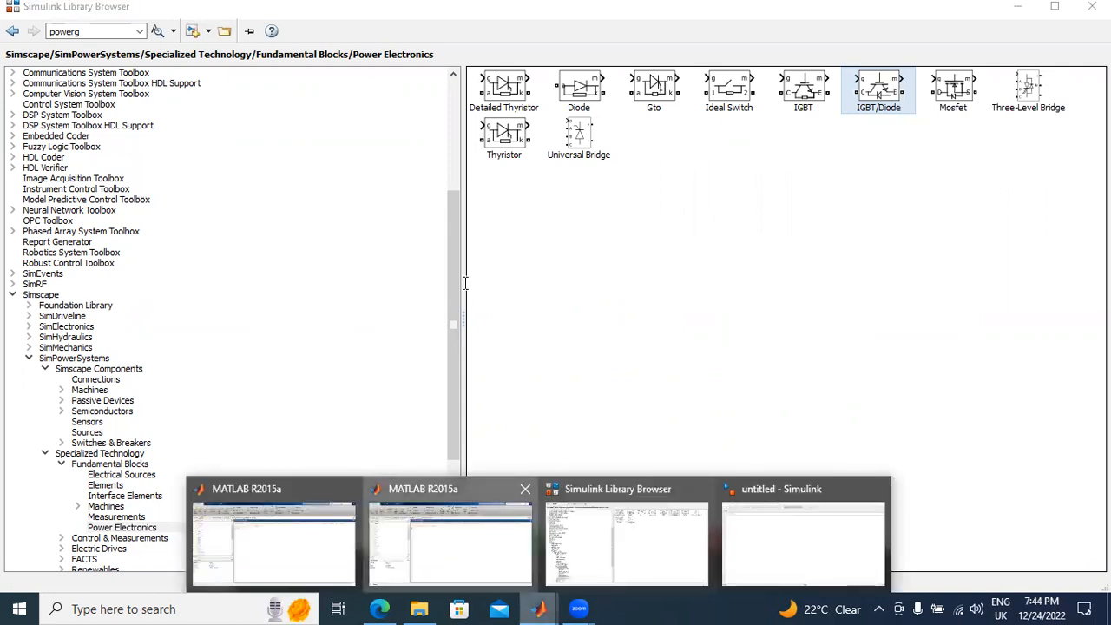
left_click(770, 522)
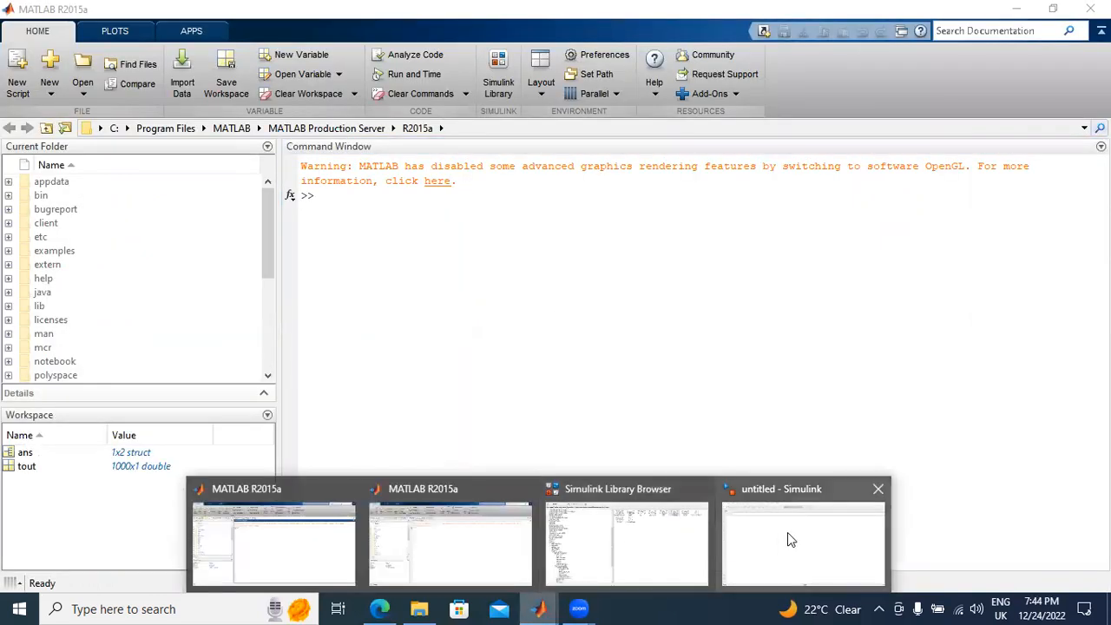
left_click(540, 607)
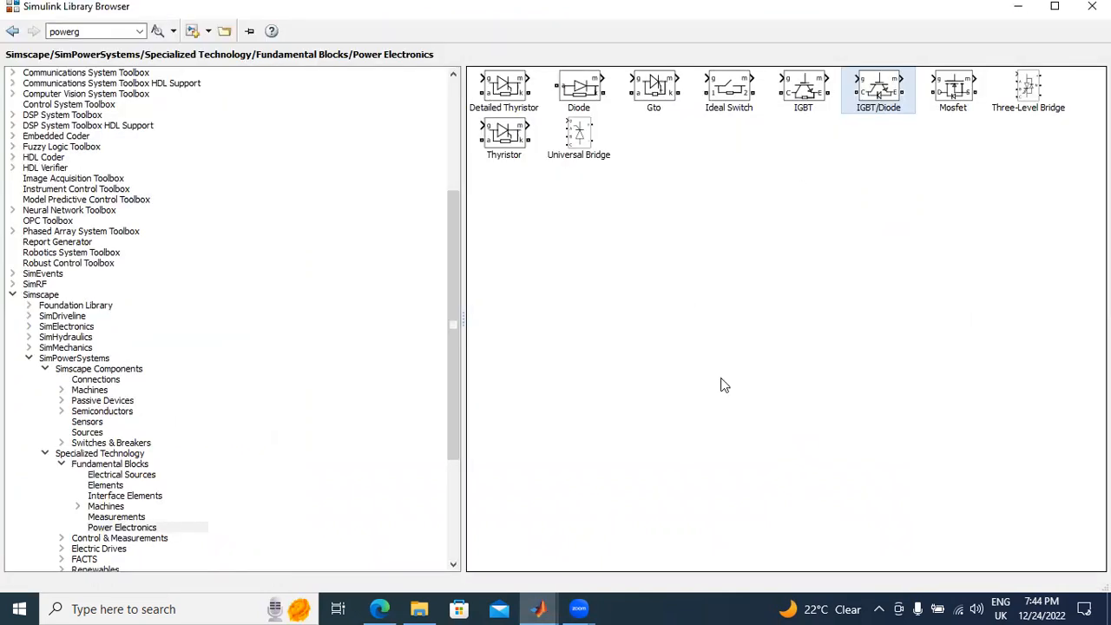
left_click(546, 606)
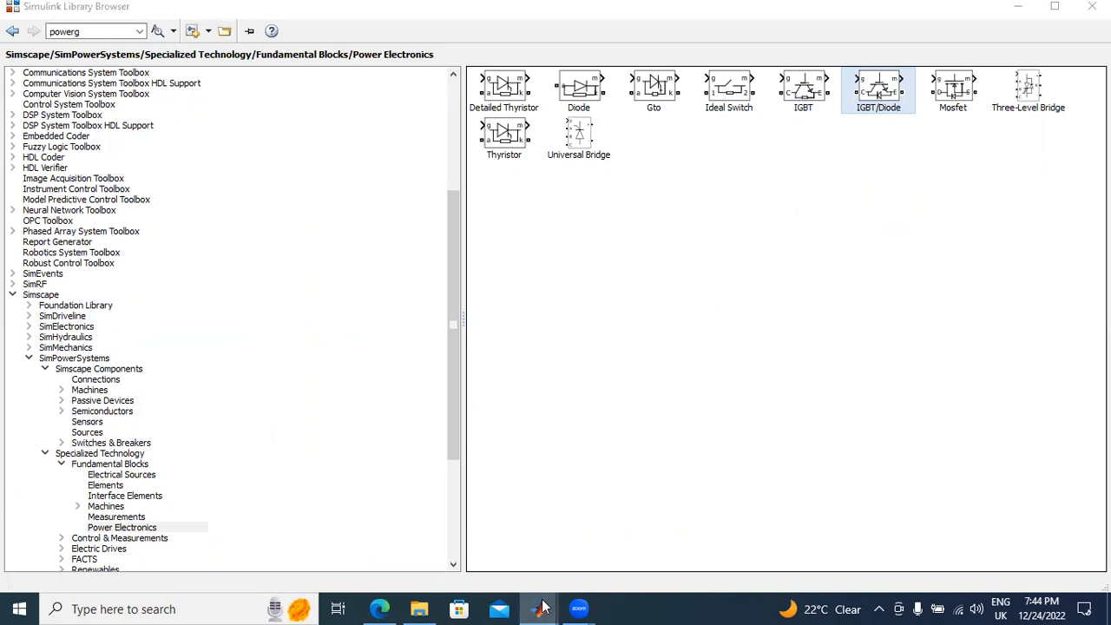
left_click(280, 527)
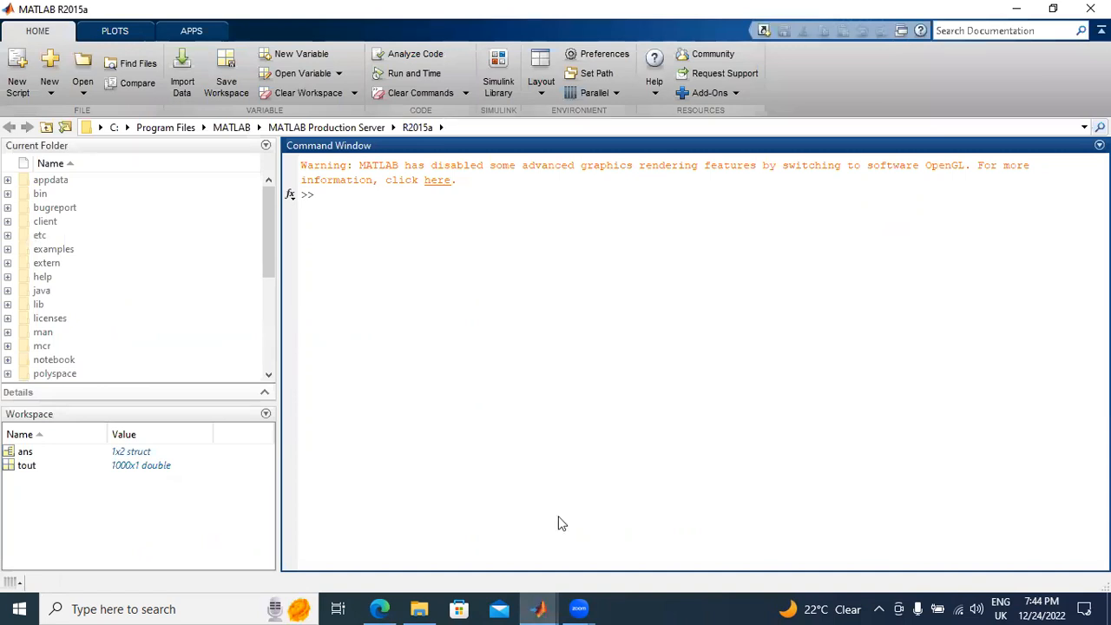
left_click(538, 608)
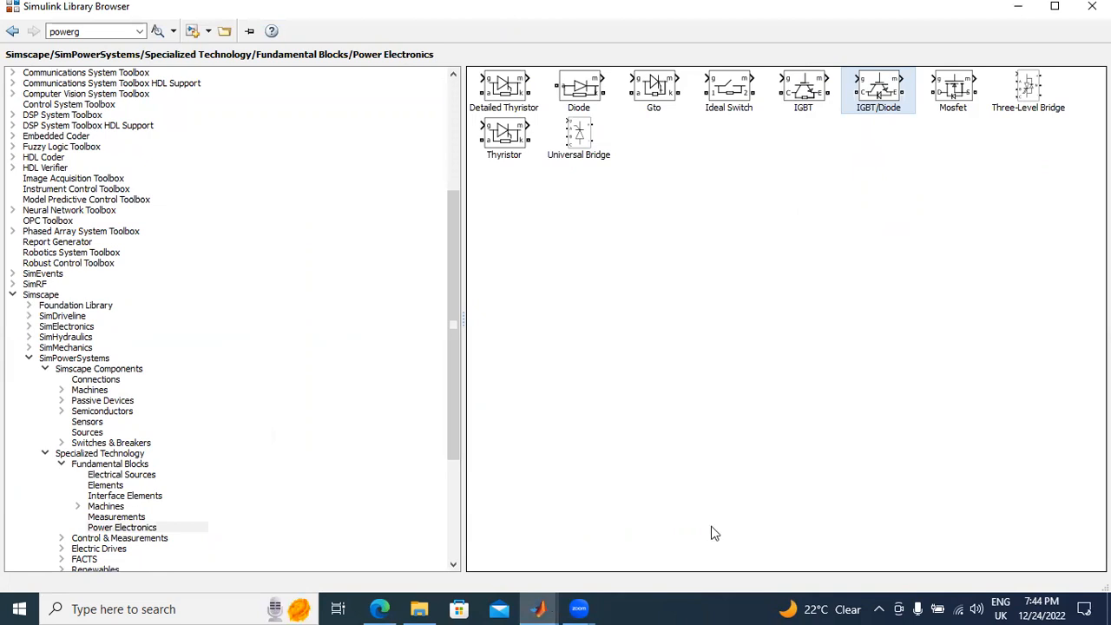
left_click(1016, 7)
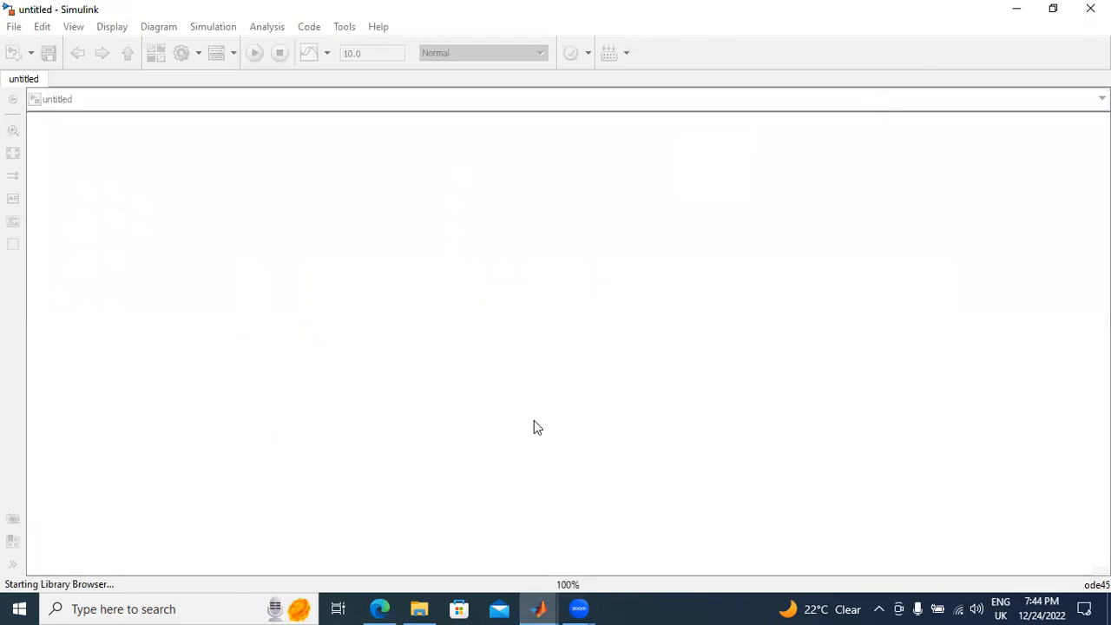
left_click(538, 608)
left_click(840, 554)
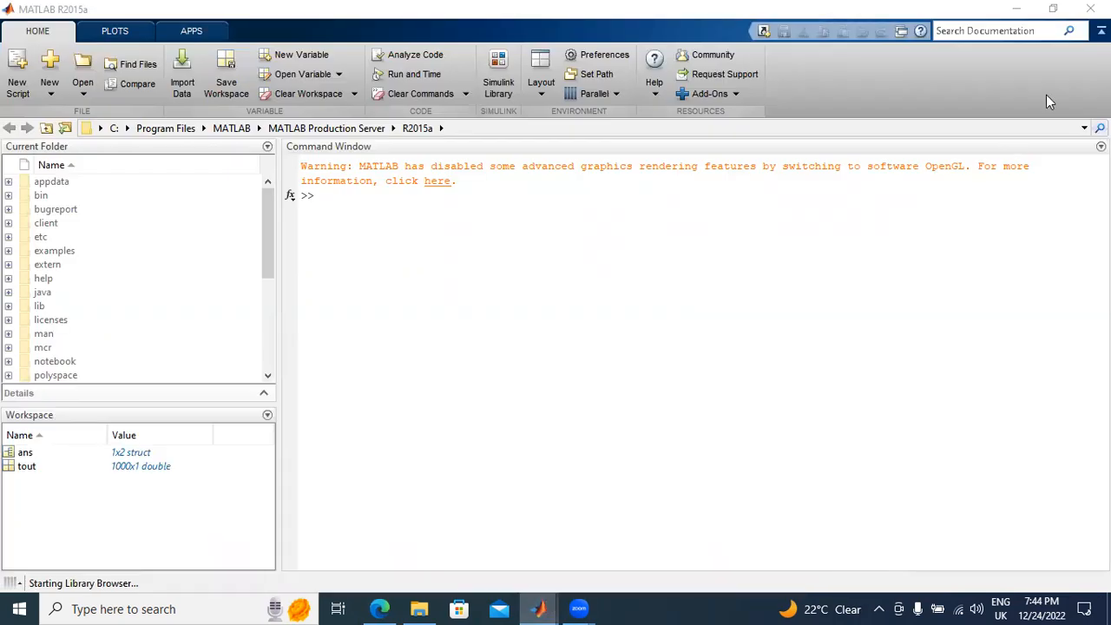
left_click(1016, 9)
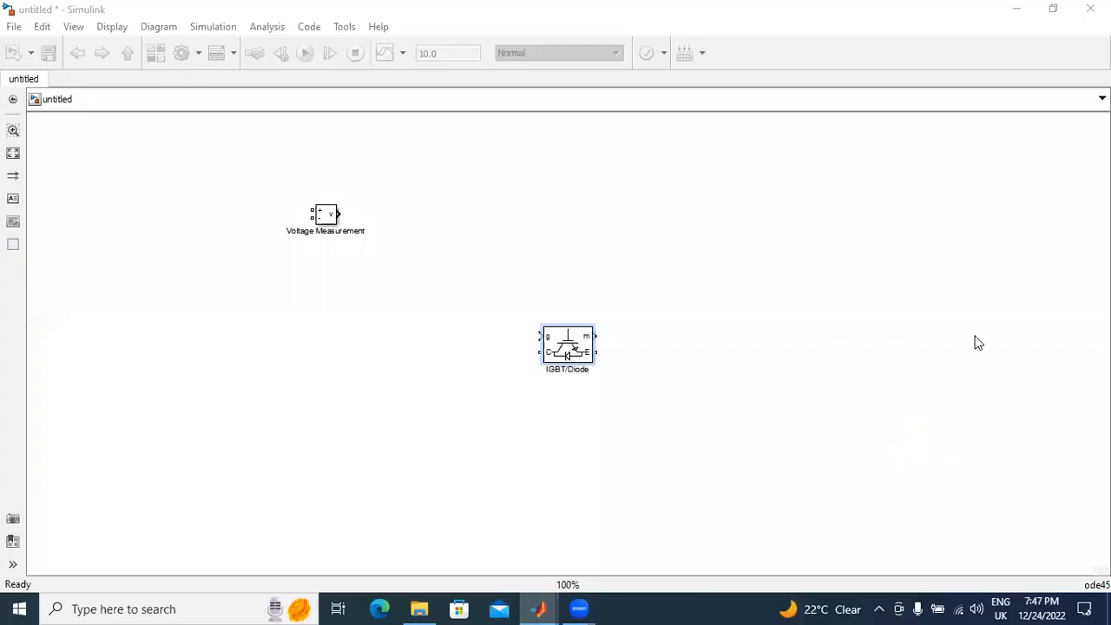
Step: Shift the IGBT/Diode block up and to the right, and add a DC Voltage Source from the Electrical Sources library to the untitled model
left_click_drag(572, 356, 633, 283)
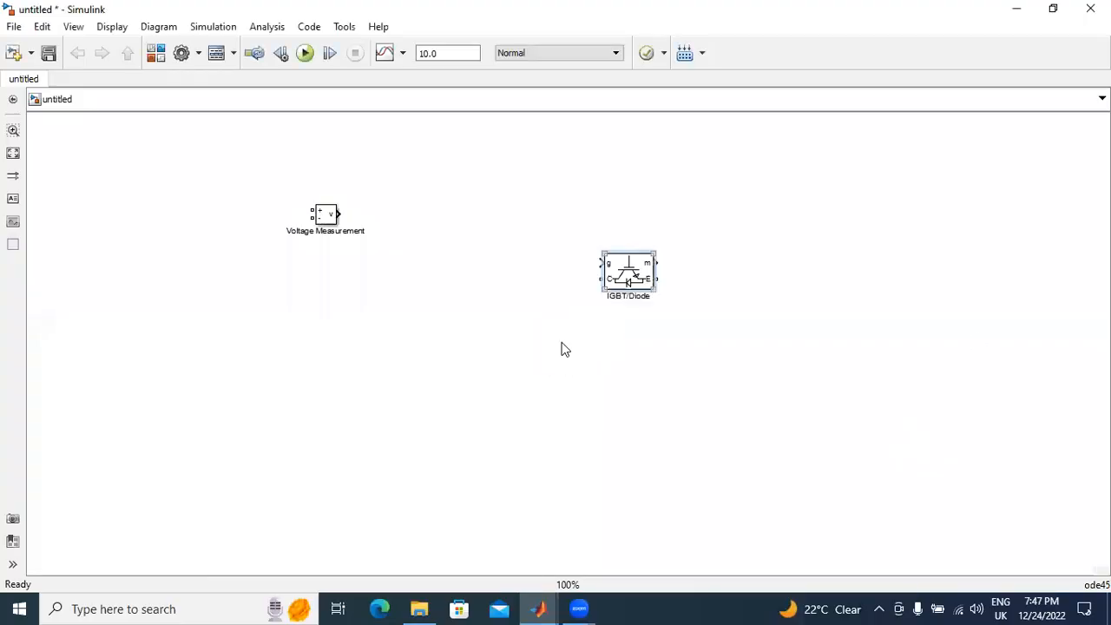
left_click(544, 609)
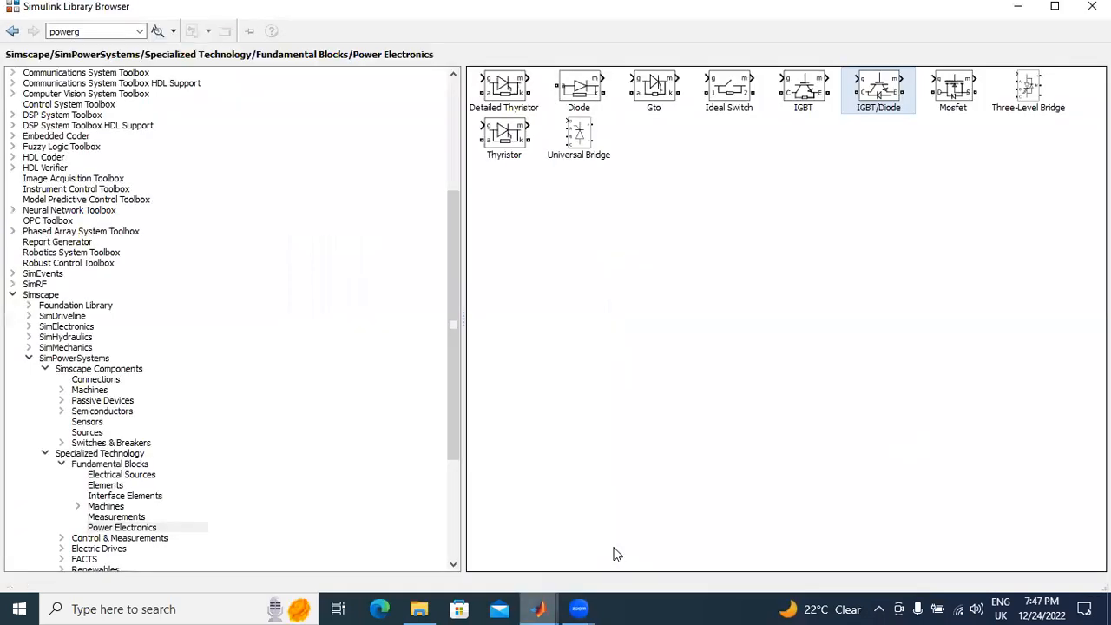
left_click(111, 516)
left_click(115, 475)
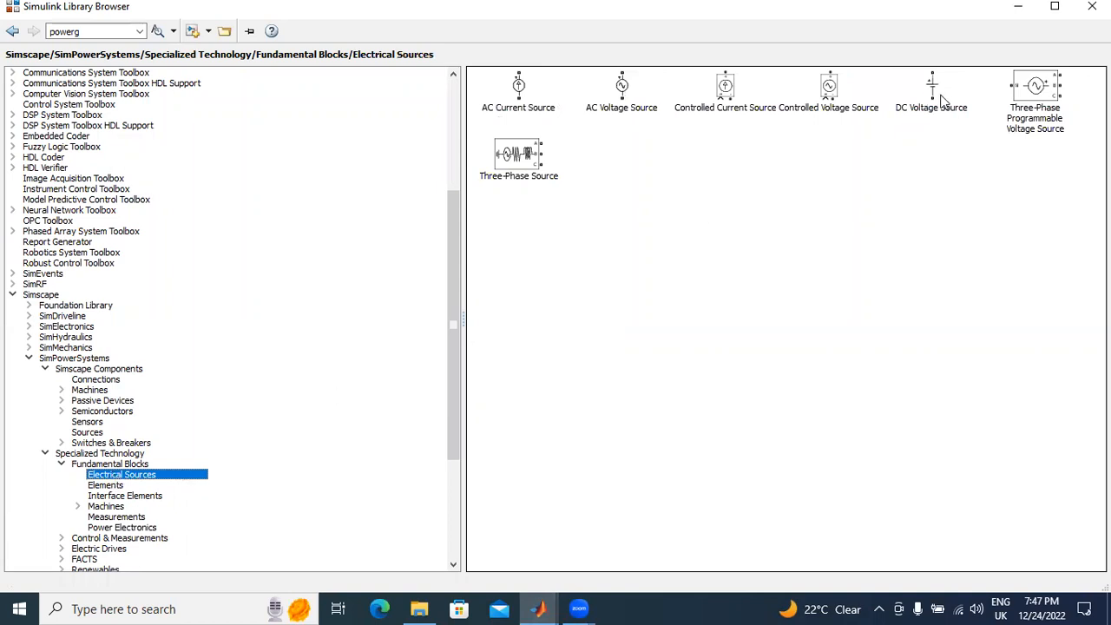
left_click(938, 93)
right_click(938, 93)
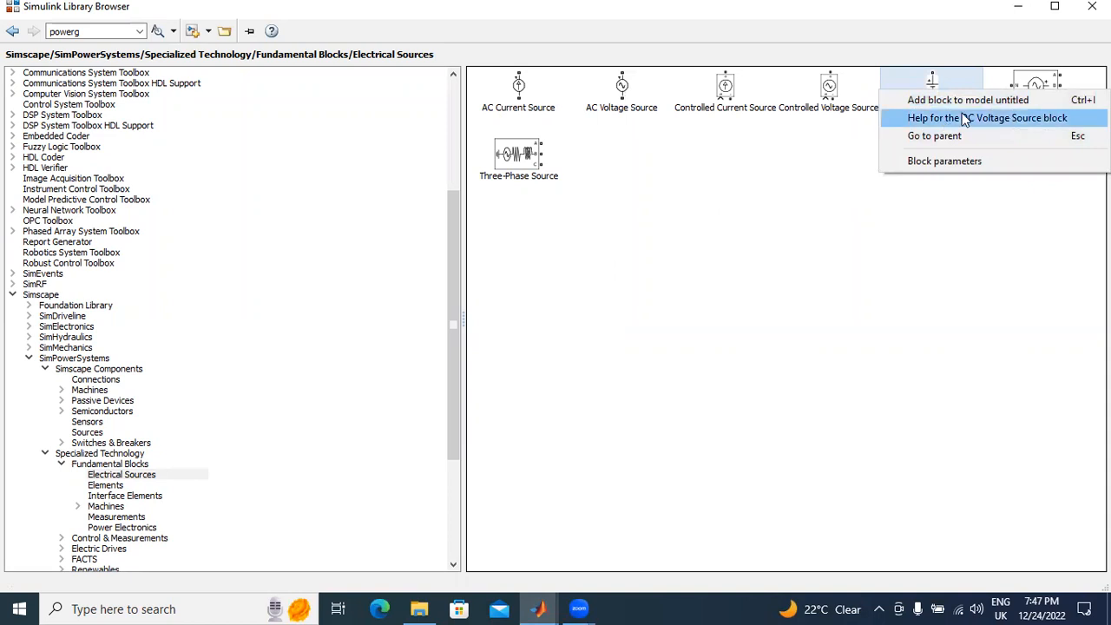
left_click(965, 101)
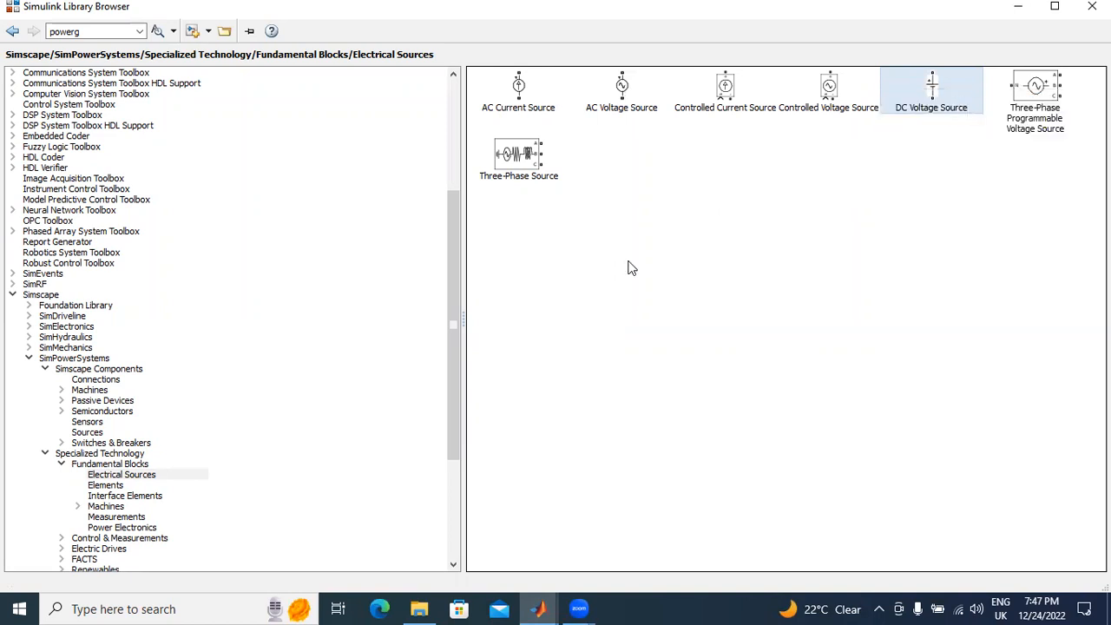
Step: Open the Elements library, and in the model move the IGBT/Diode block further up with the DC Voltage Source to its lower right
left_click(115, 487)
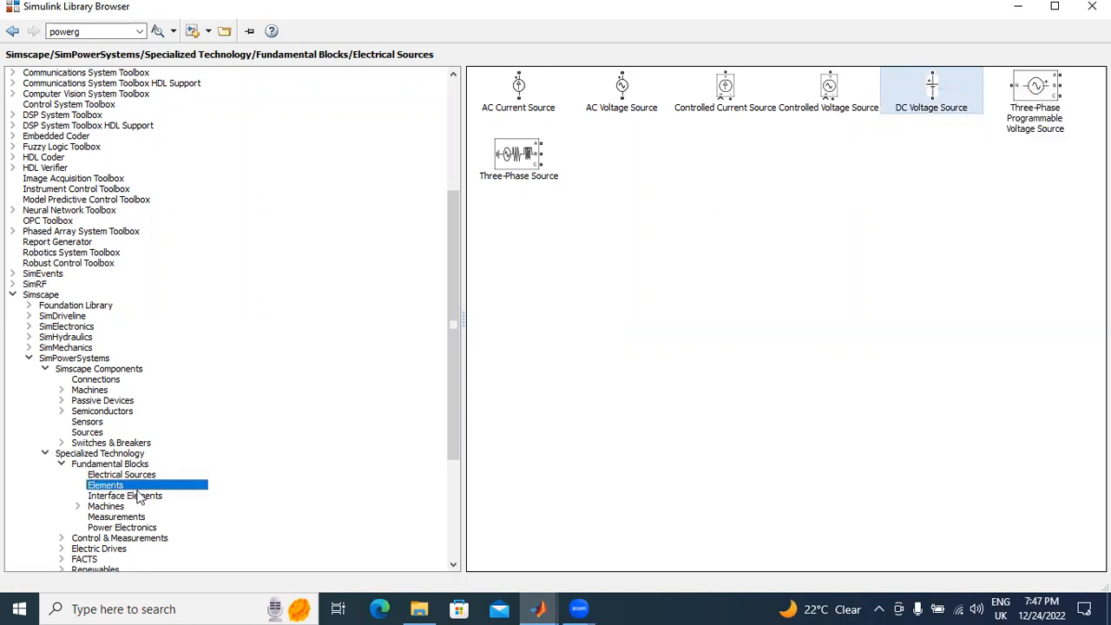
left_click(548, 601)
left_click(836, 553)
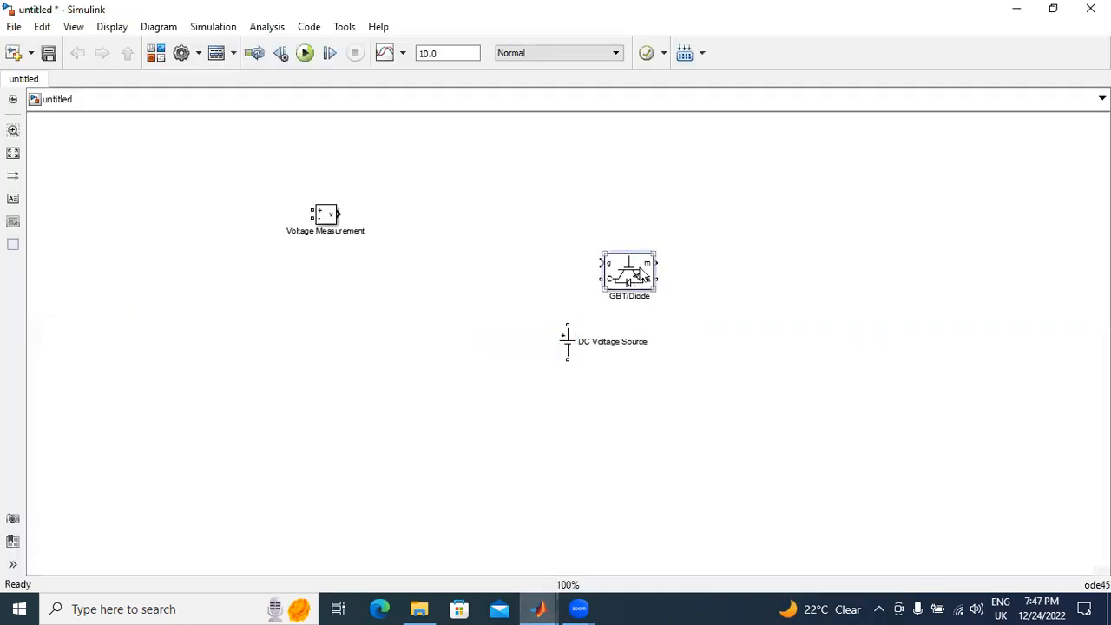
left_click_drag(635, 267, 737, 198)
left_click_drag(566, 341, 823, 297)
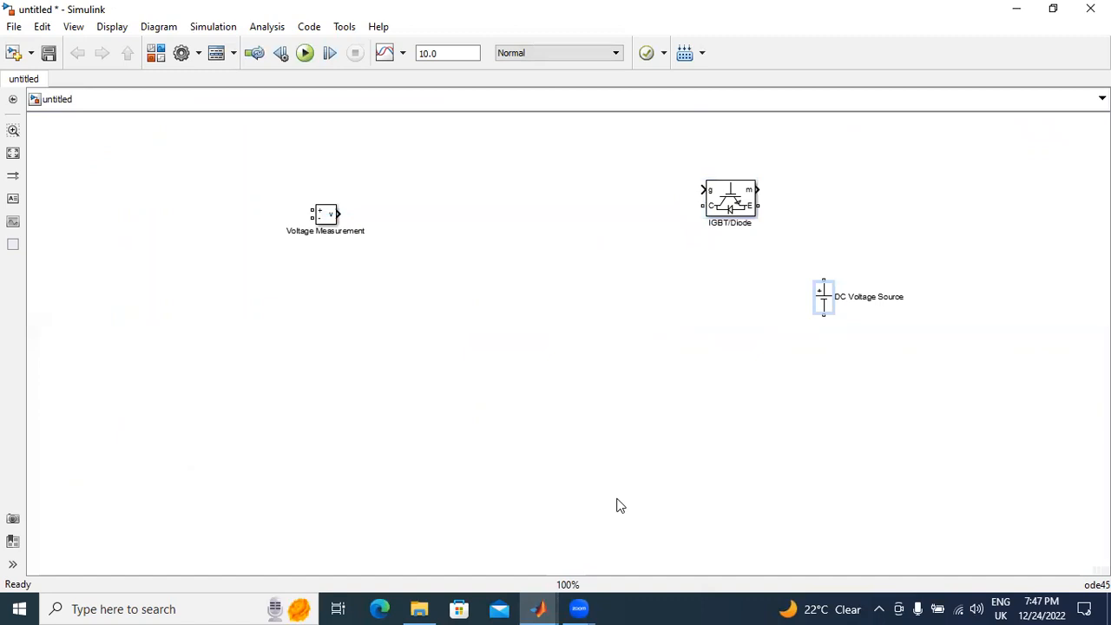
Step: Add a Series RLC Branch block from the Elements library to the untitled model
left_click(530, 607)
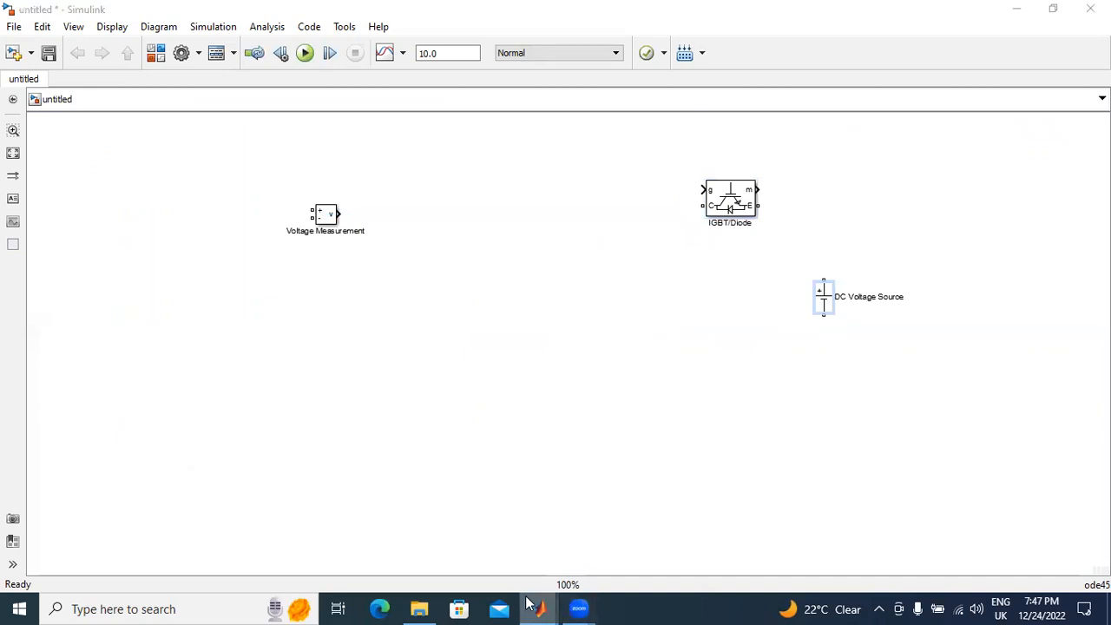
left_click(647, 553)
left_click(871, 198)
right_click(872, 201)
left_click(894, 205)
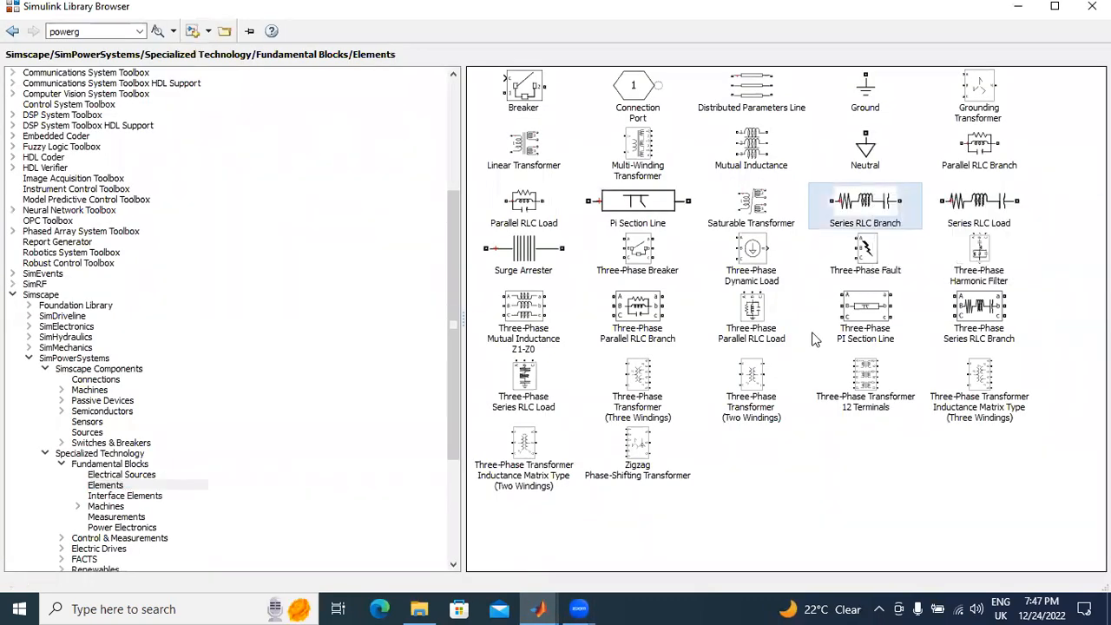
Step: Spread out the blocks: Series RLC Branch and DC Voltage Source at the right, Voltage Measurement at the upper left, IGBT/Diode near the centre
left_click(552, 598)
left_click_drag(571, 349, 915, 204)
left_click_drag(823, 297, 974, 309)
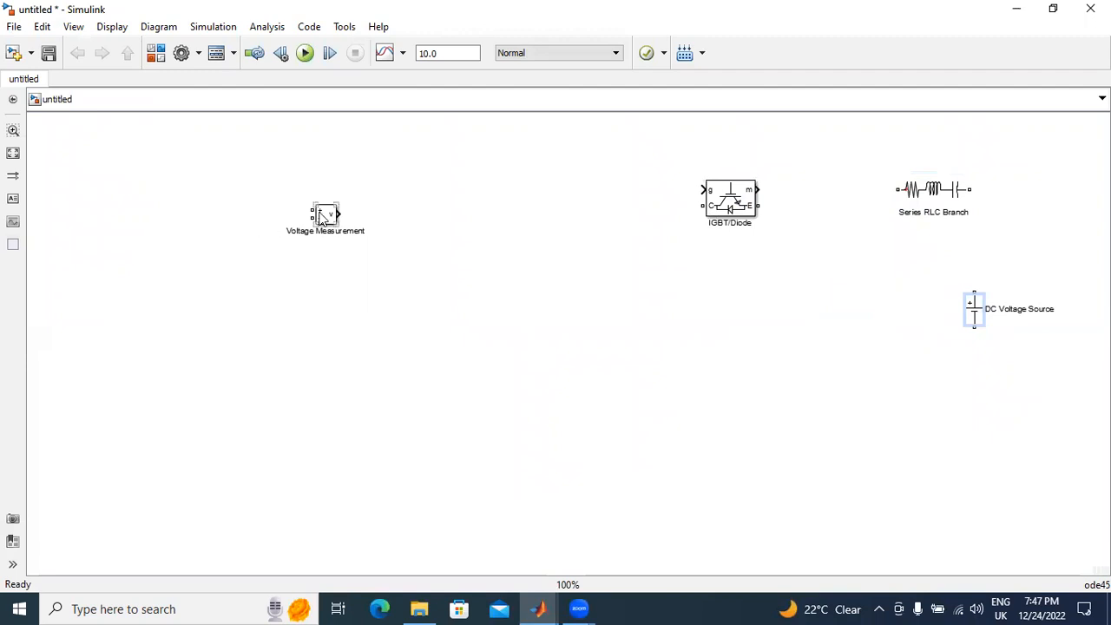
left_click_drag(321, 217, 154, 181)
left_click_drag(728, 208, 525, 277)
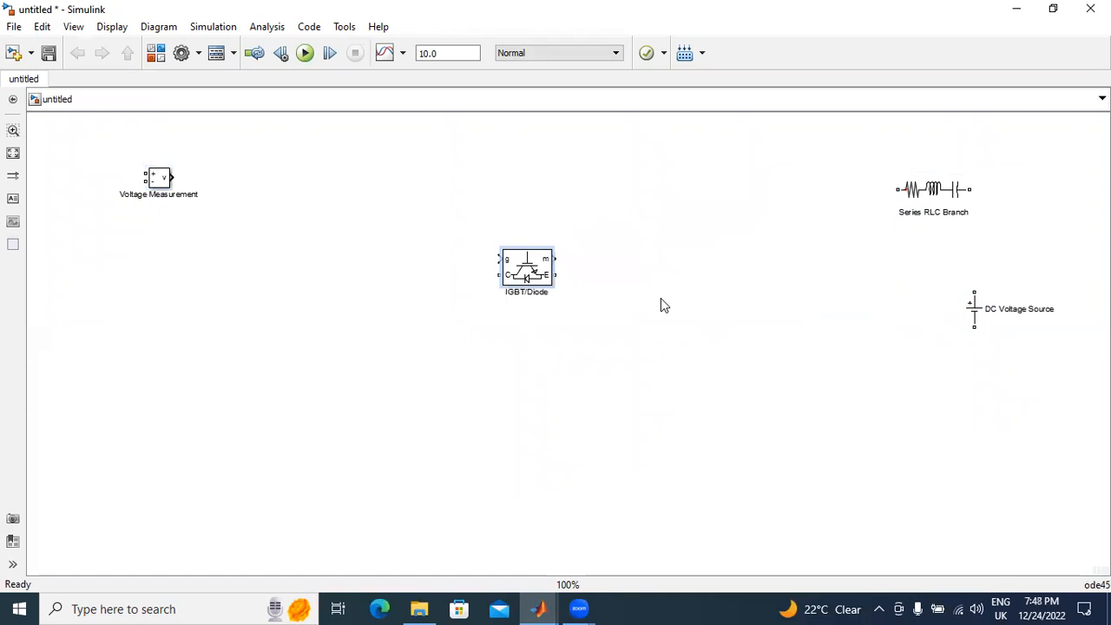
Step: Rotate the IGBT/Diode block 90° clockwise so its collector faces up, and disable its Show measurement port option
key("ctrl+r")
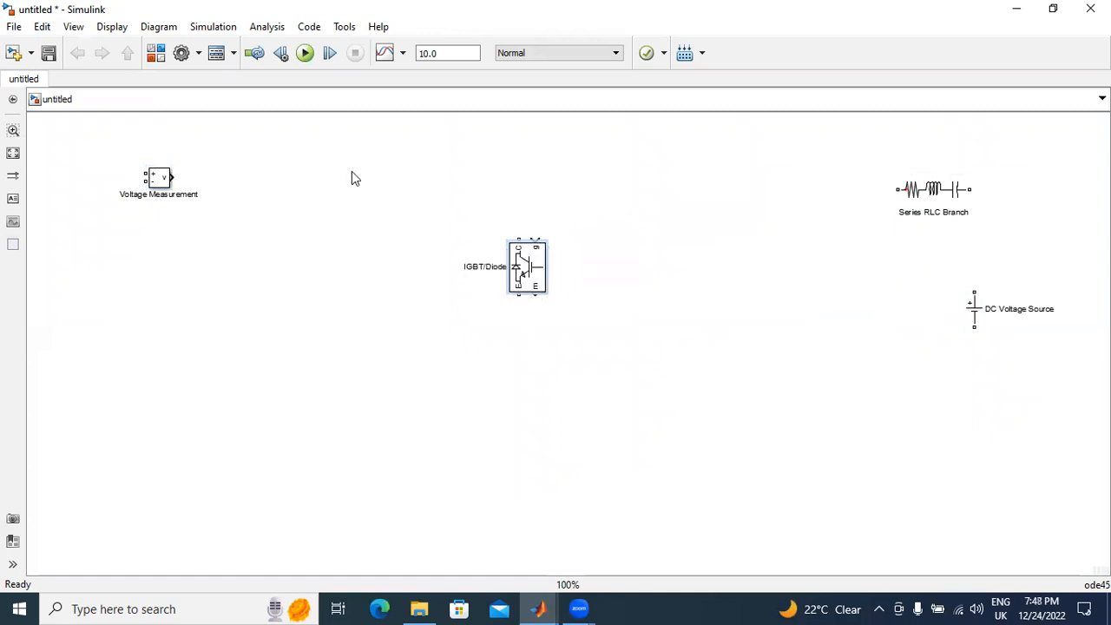
double_click(530, 272)
left_click(400, 367)
left_click(695, 422)
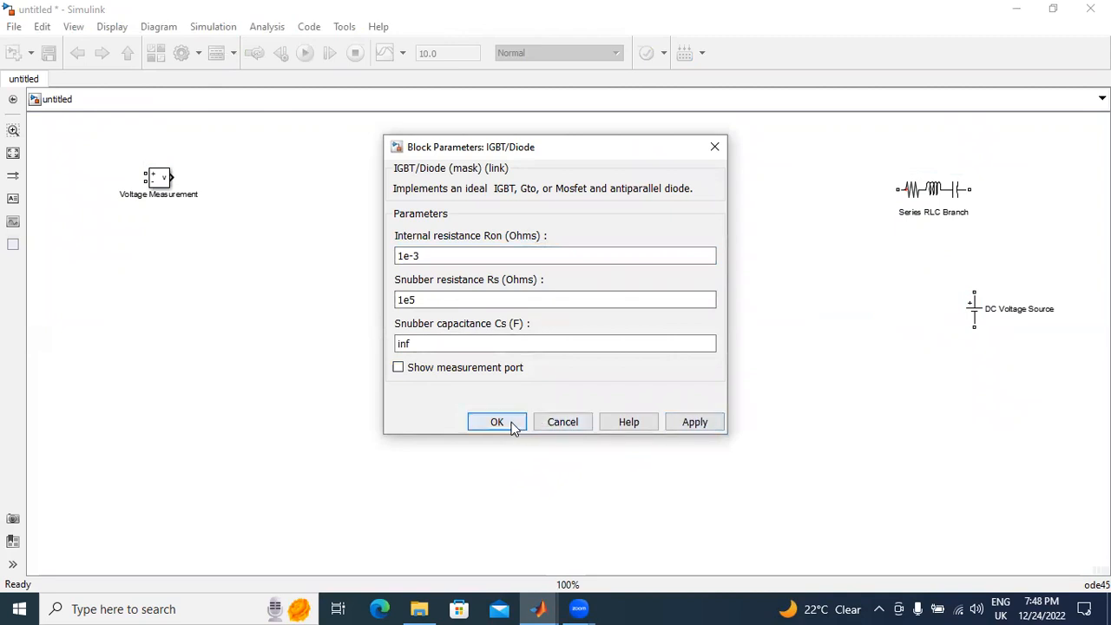
key("Return")
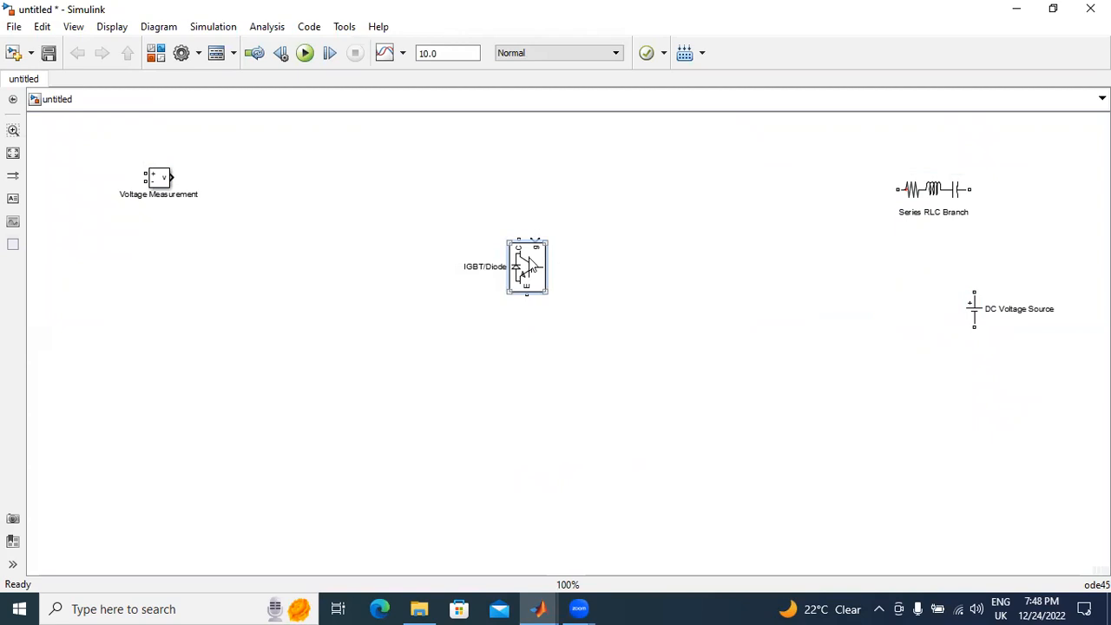
Step: Flip the IGBT/Diode block left-right
right_click(529, 265)
mouse_move(583, 277)
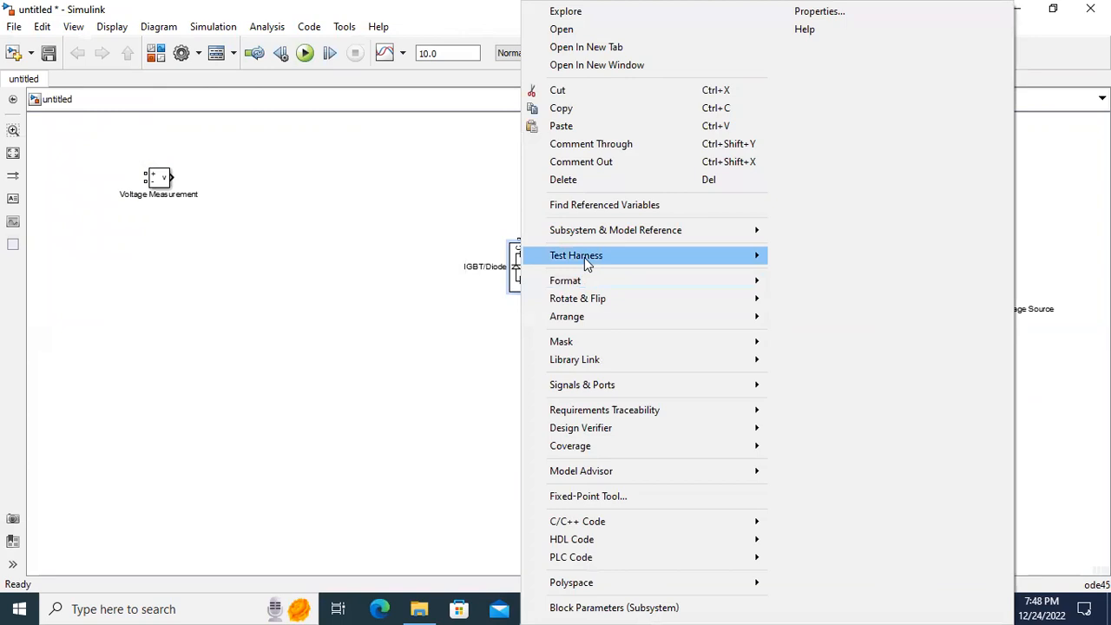
mouse_move(581, 297)
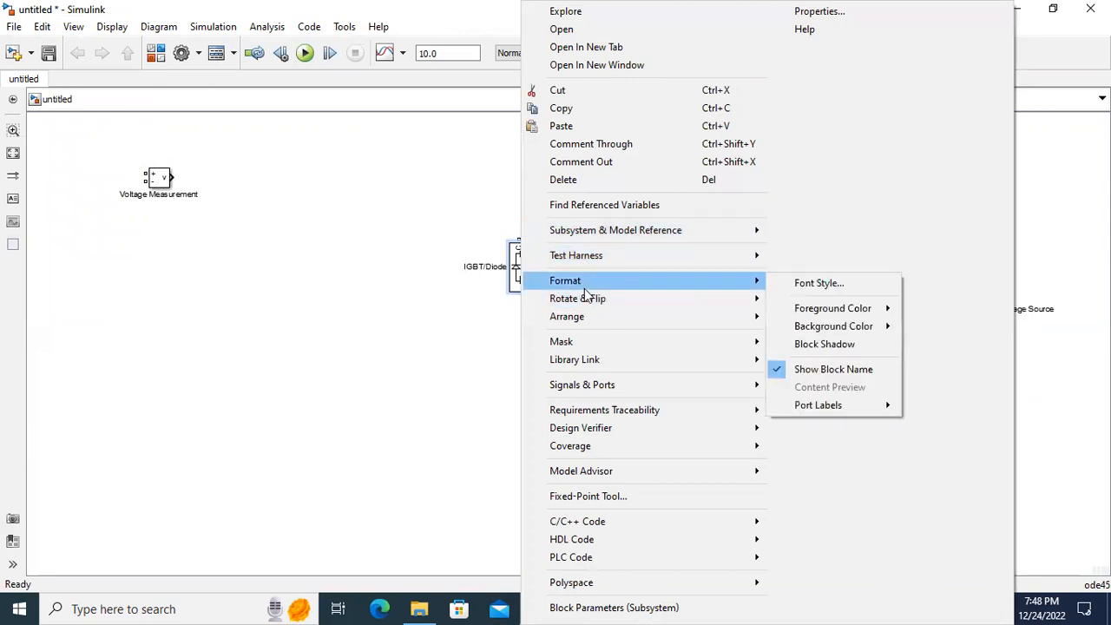
mouse_move(802, 350)
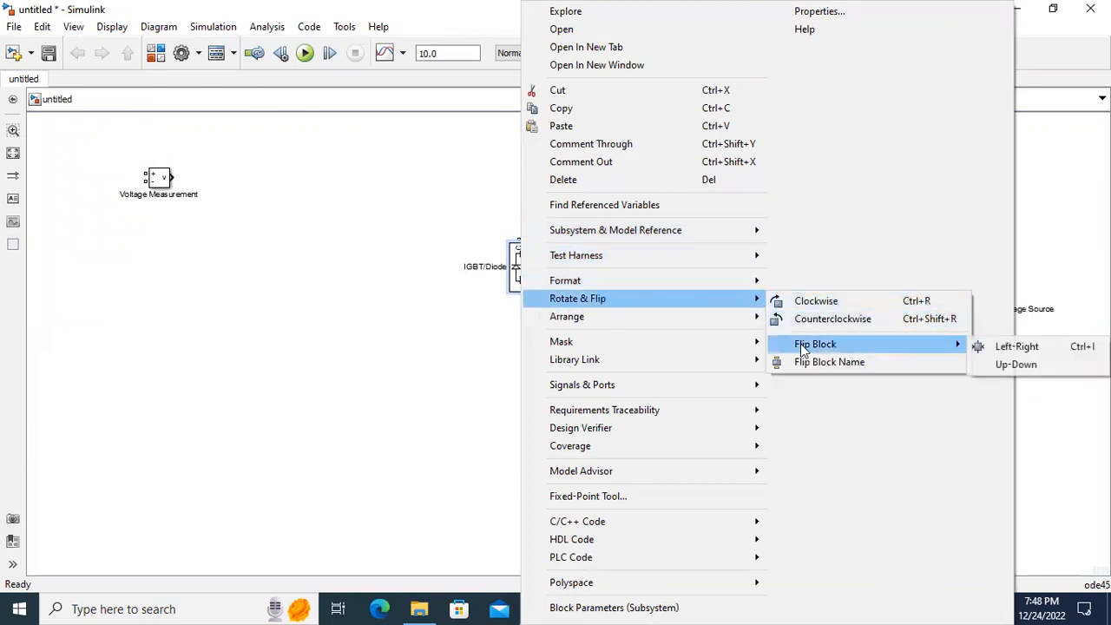
left_click(1046, 348)
Step: Duplicate the IGBT/Diode block into a vertical stack of four, connecting each emitter to the collector below it
left_click_drag(531, 267, 523, 471)
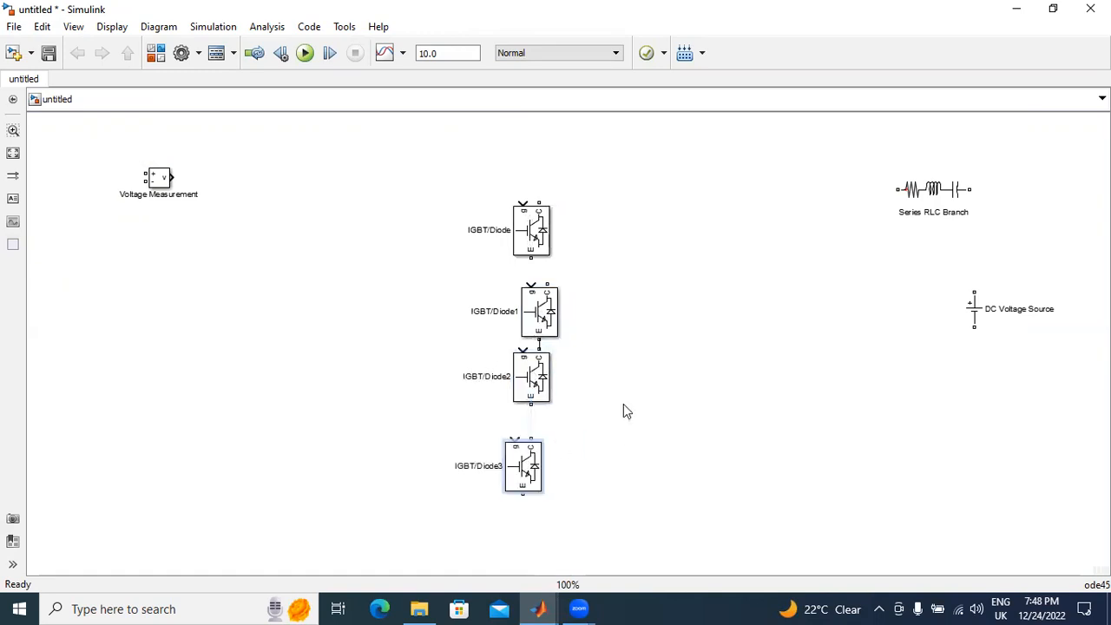
left_click_drag(538, 236, 538, 207)
left_click_drag(541, 317, 525, 298)
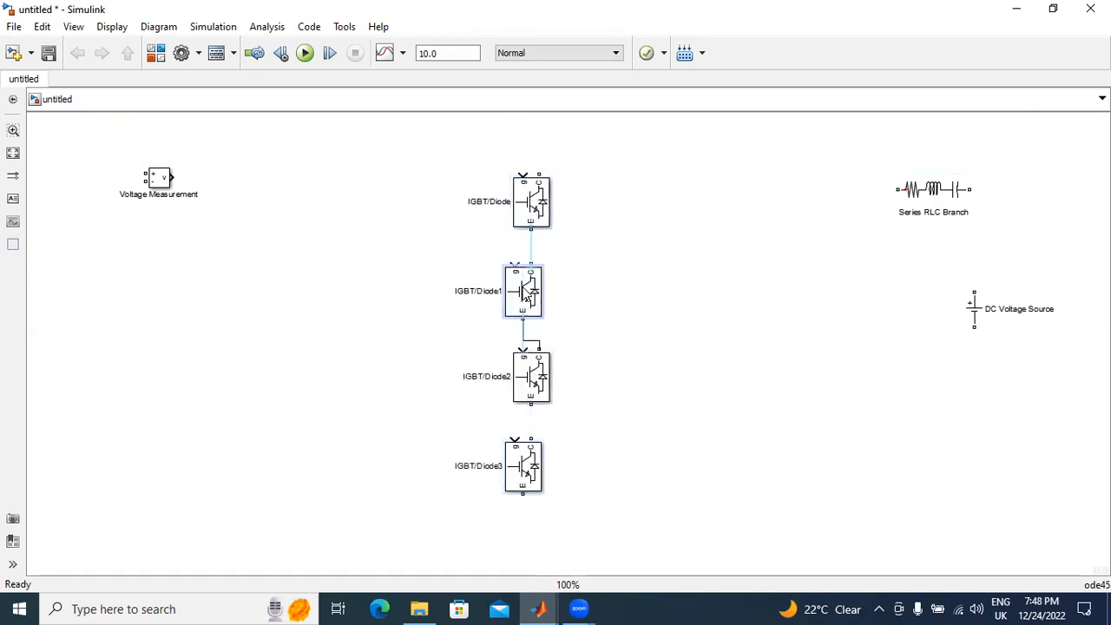
left_click(537, 378)
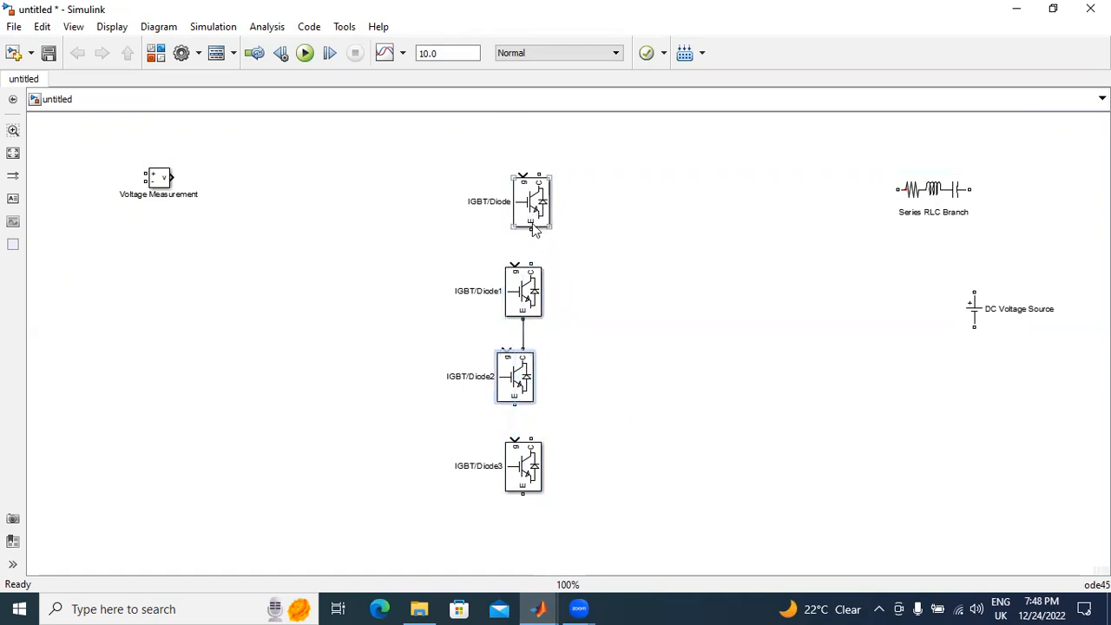
left_click_drag(528, 230, 531, 264)
left_click_drag(517, 403, 514, 466)
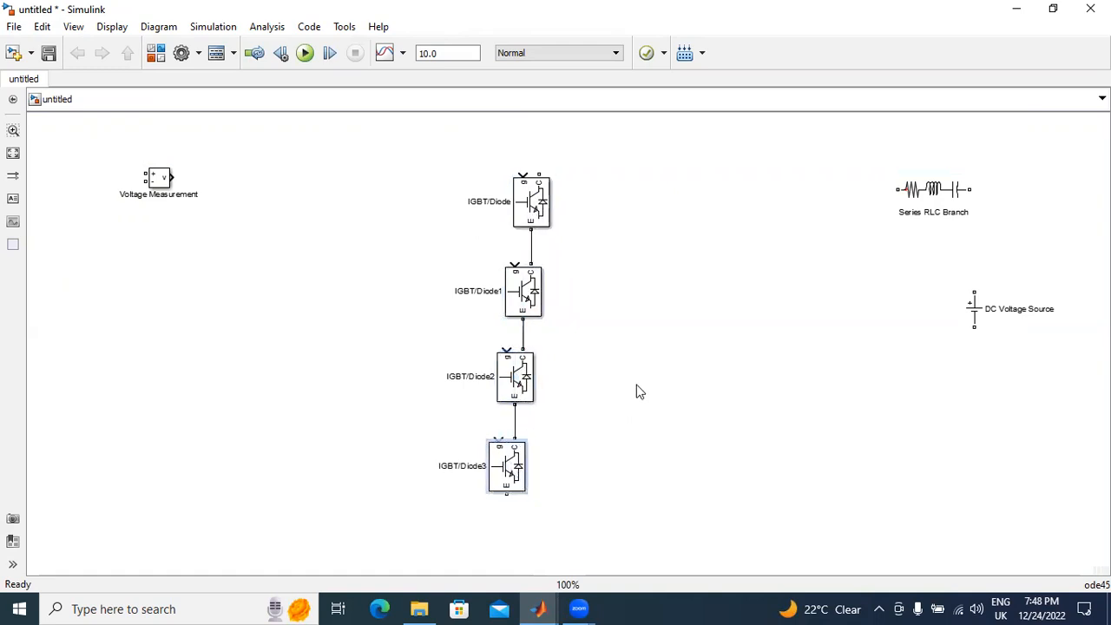
Step: Add a Diode block from the Power Electronics library and place it to the left of the IGBT/Diode stack
left_click(155, 53)
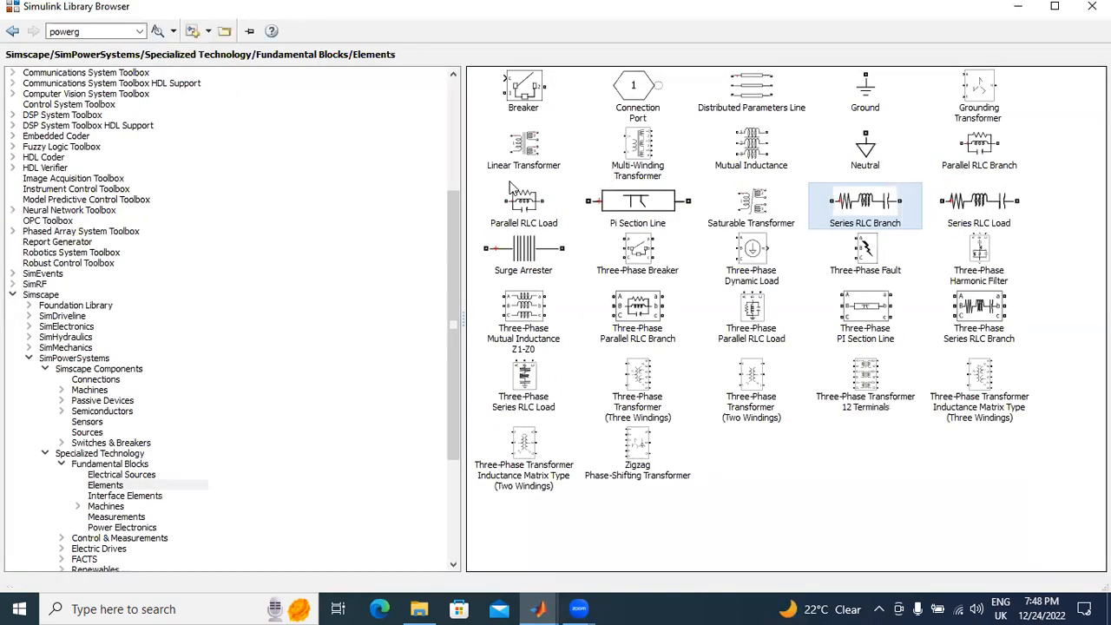
left_click(120, 528)
left_click(578, 87)
right_click(579, 87)
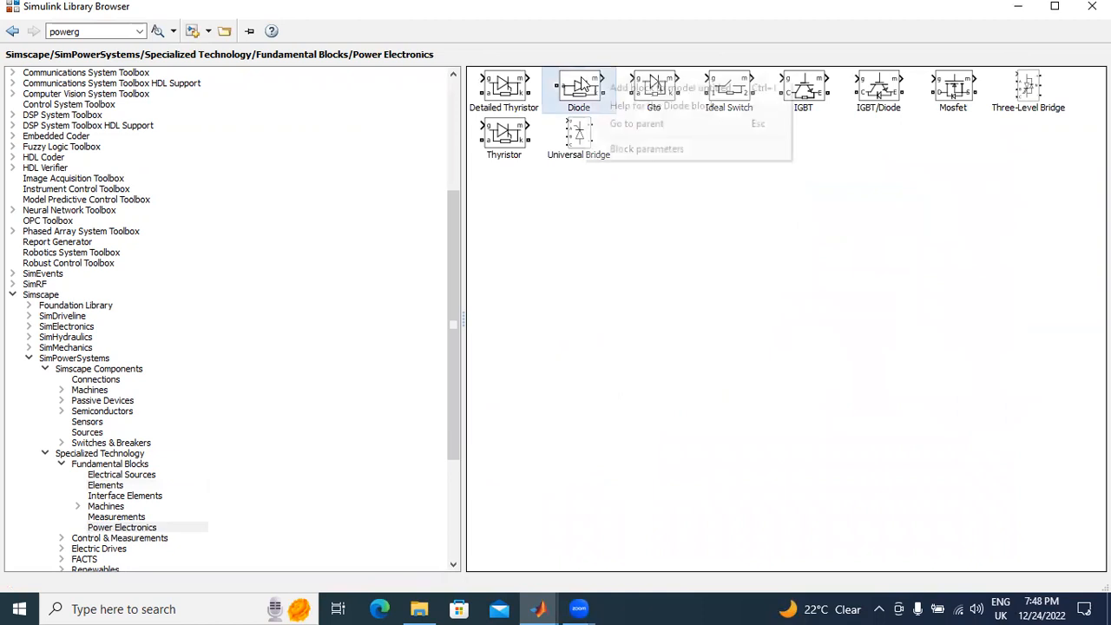
left_click(610, 94)
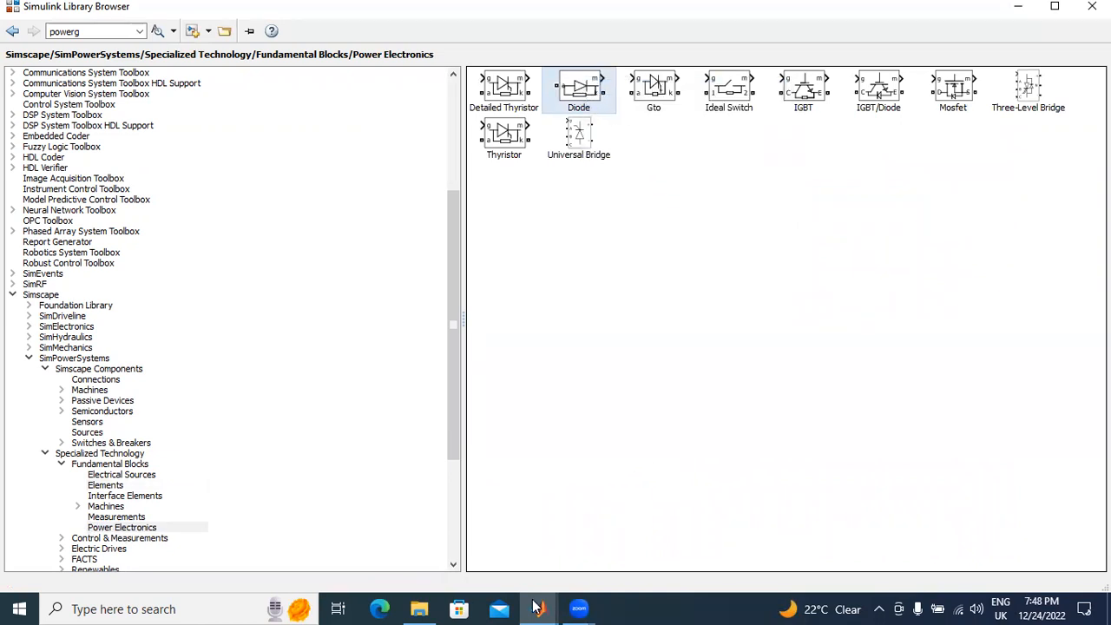
left_click(800, 551)
left_click_drag(577, 347, 292, 328)
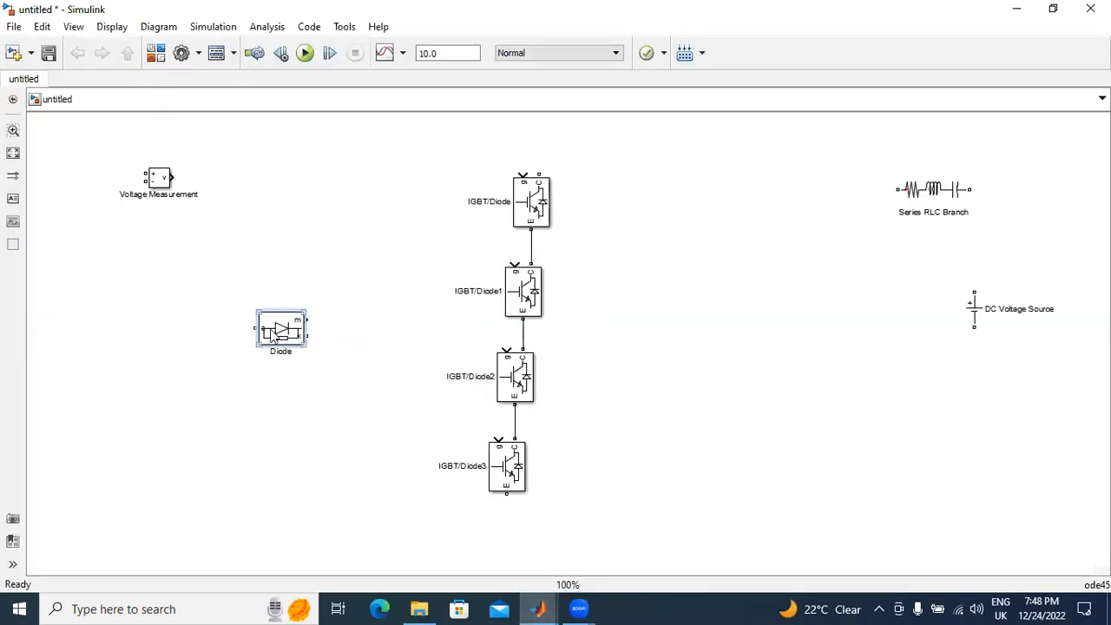
Step: Rotate and flip the Diode block so its cathode faces up, and disable its Show measurement port option
key("ctrl+r")
key("ctrl+i")
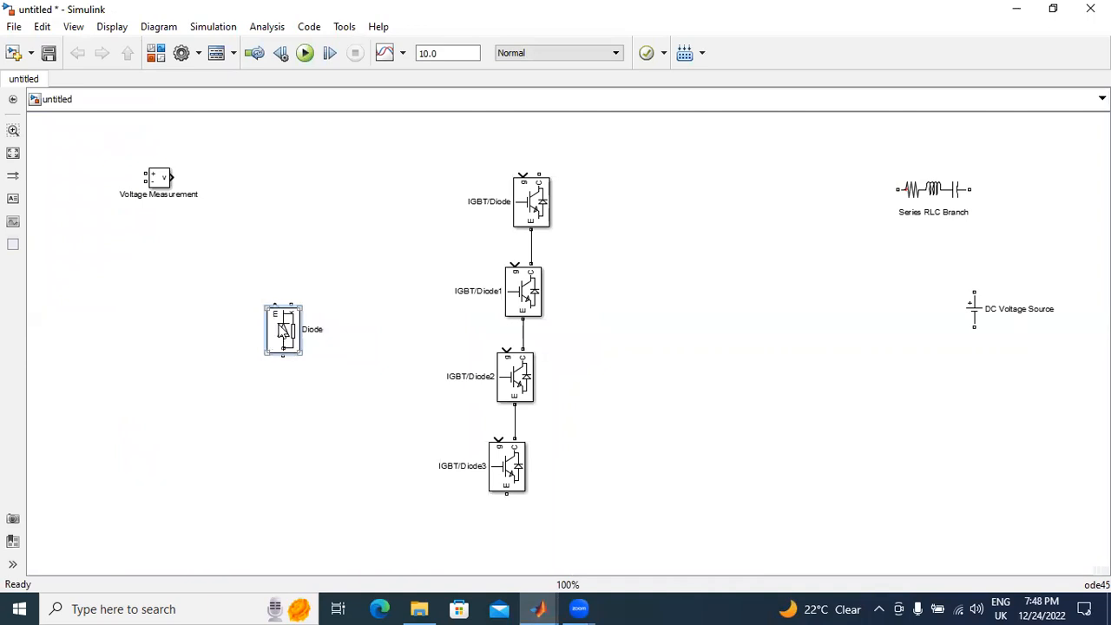
double_click(282, 330)
left_click_drag(720, 389, 720, 443)
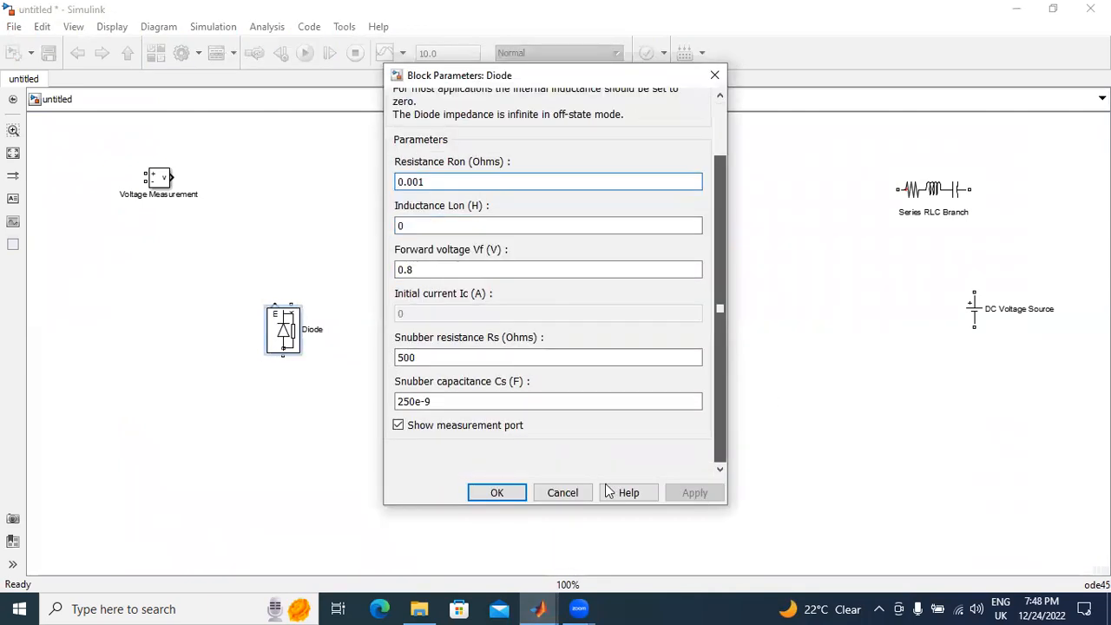
left_click(397, 424)
left_click(694, 492)
left_click(496, 492)
Step: Wire the diode's cathode between the first and second IGBTs and its anode between the third and fourth, positioning it left of the stack
mouse_move(283, 334)
left_mouse_down()
mouse_move(371, 323)
mouse_move(495, 251)
mouse_move(532, 250)
left_mouse_up()
left_click(363, 289)
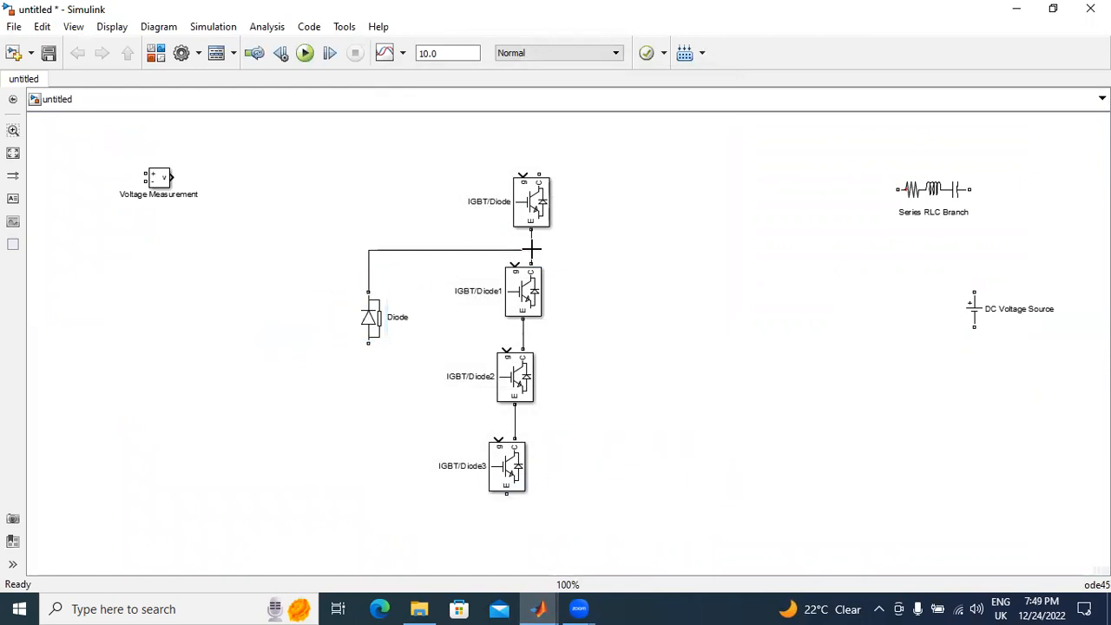
left_click_drag(368, 345, 514, 417)
left_click_drag(380, 313, 355, 289)
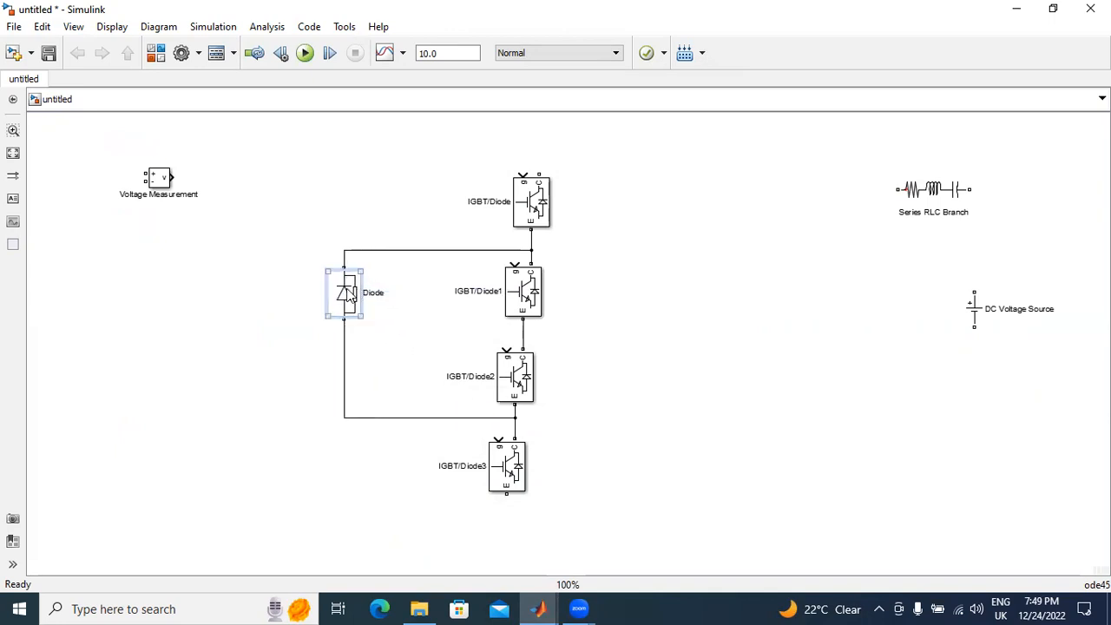
Step: Open UNIT-III.pdf from the MPE COURSE FILE folder to check the three-level NPC inverter figure, and return to the Simulink model
left_click(424, 607)
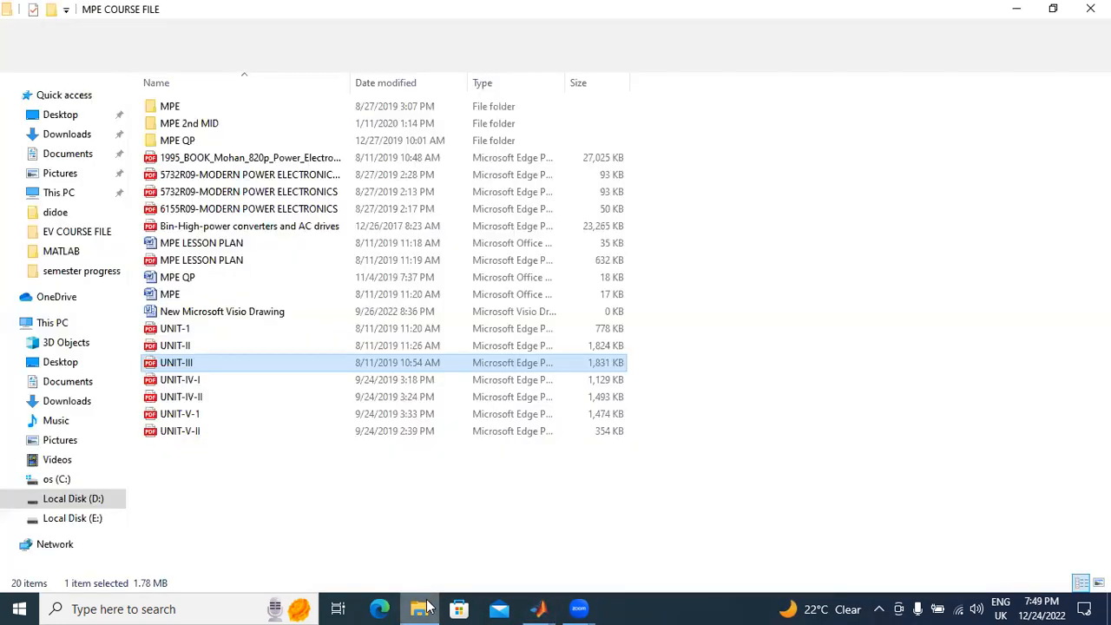
double_click(224, 358)
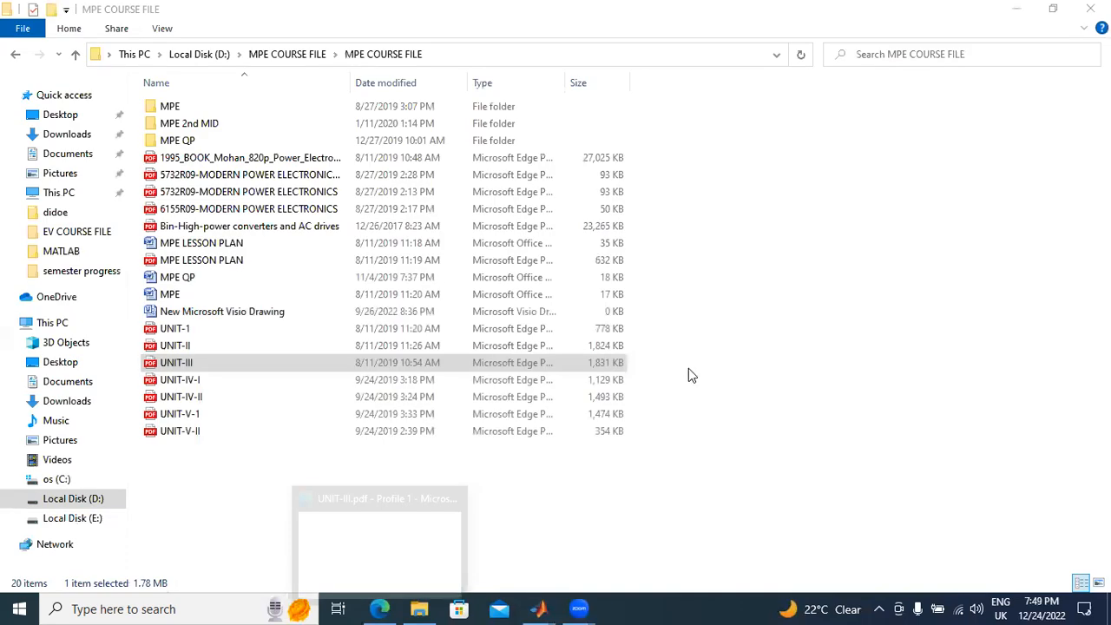
left_click(540, 607)
left_click(816, 549)
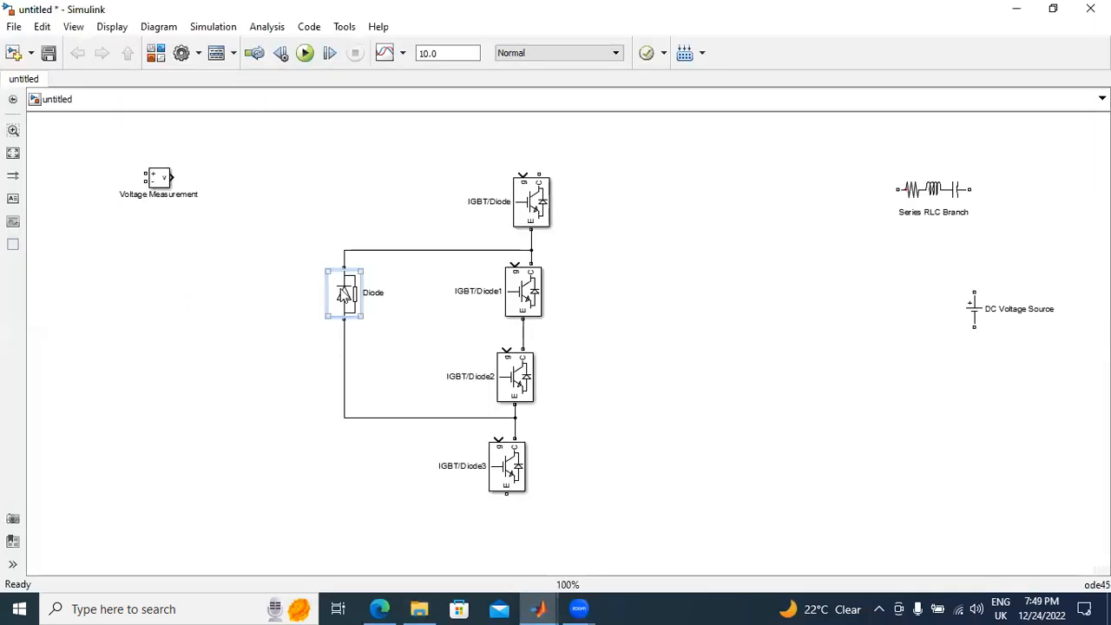
Step: Duplicate the diode and connect the copy in series below the original, replacing the lower wire to the node between the third and fourth IGBTs
left_click_drag(344, 294, 336, 461)
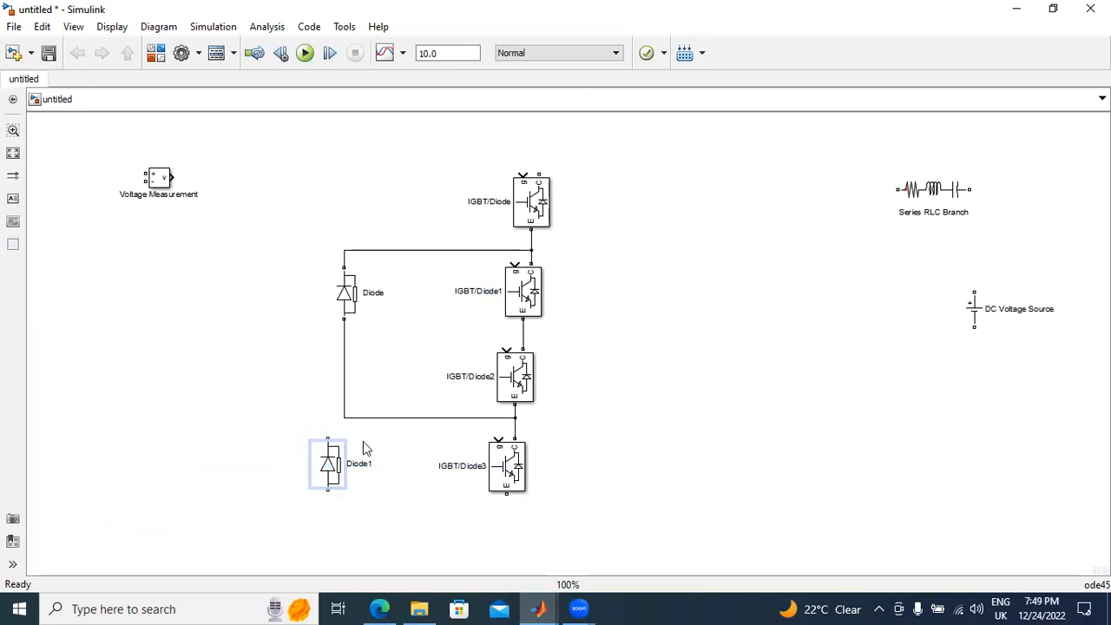
left_click_drag(349, 307, 348, 294)
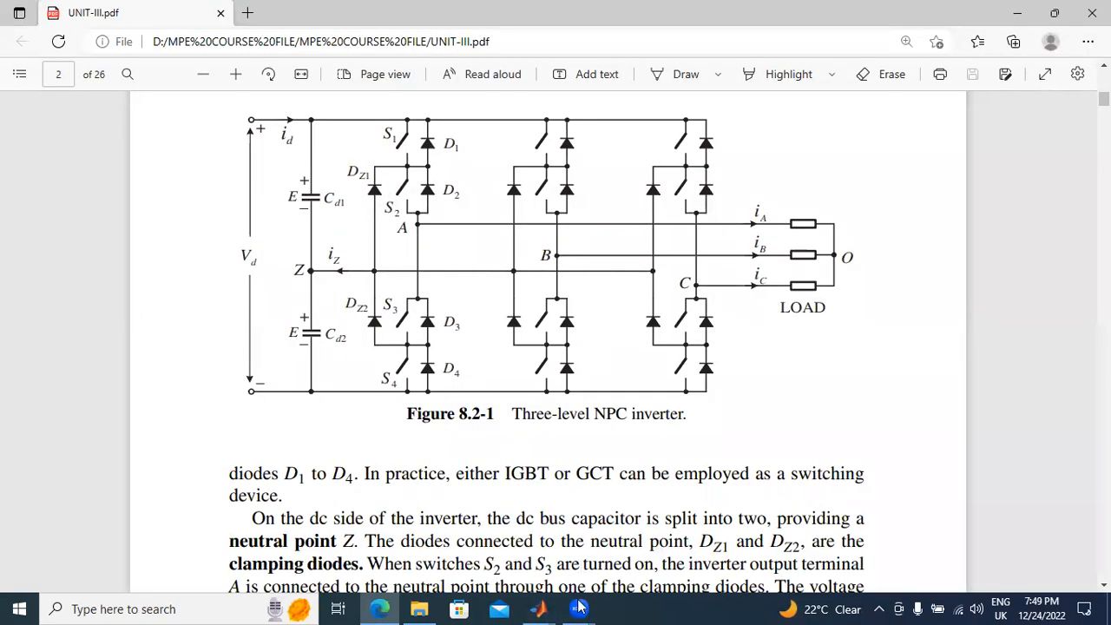
left_click(538, 608)
left_click(772, 553)
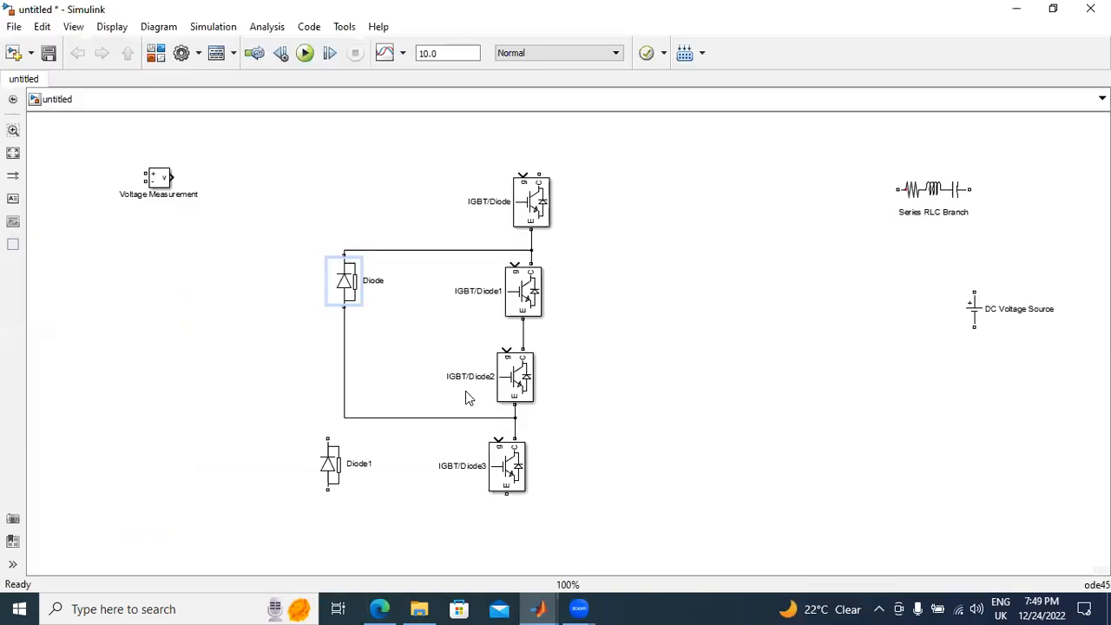
key("Delete")
left_click_drag(331, 462, 515, 420)
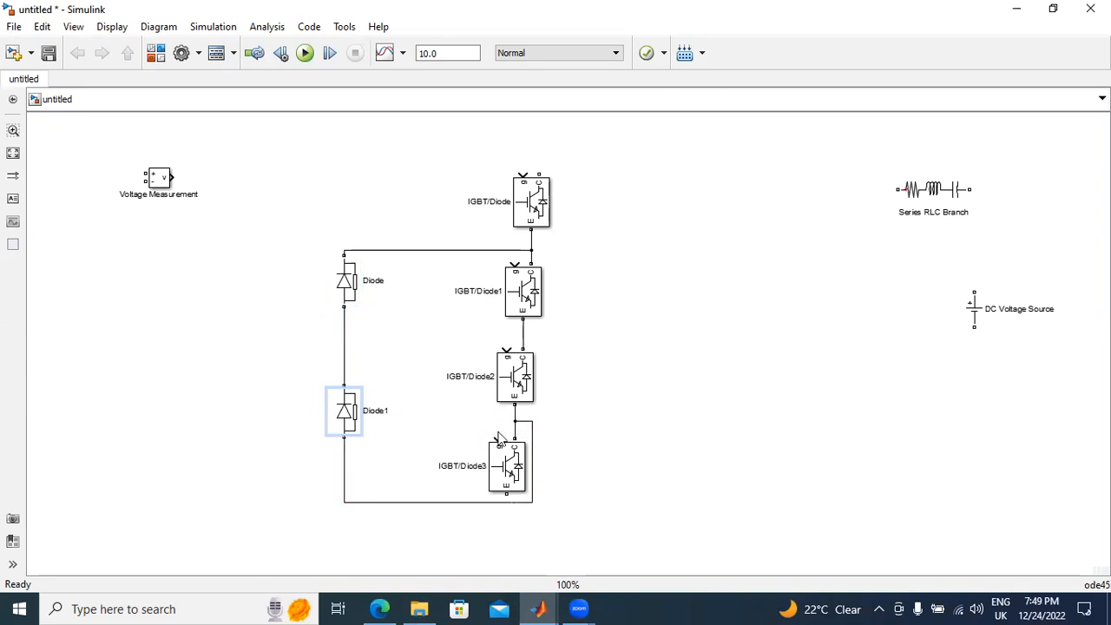
Step: Straighten the wire from Diode1 to the node between the third and fourth IGBTs, and move Diode1 slightly up
left_click_drag(444, 503, 439, 423)
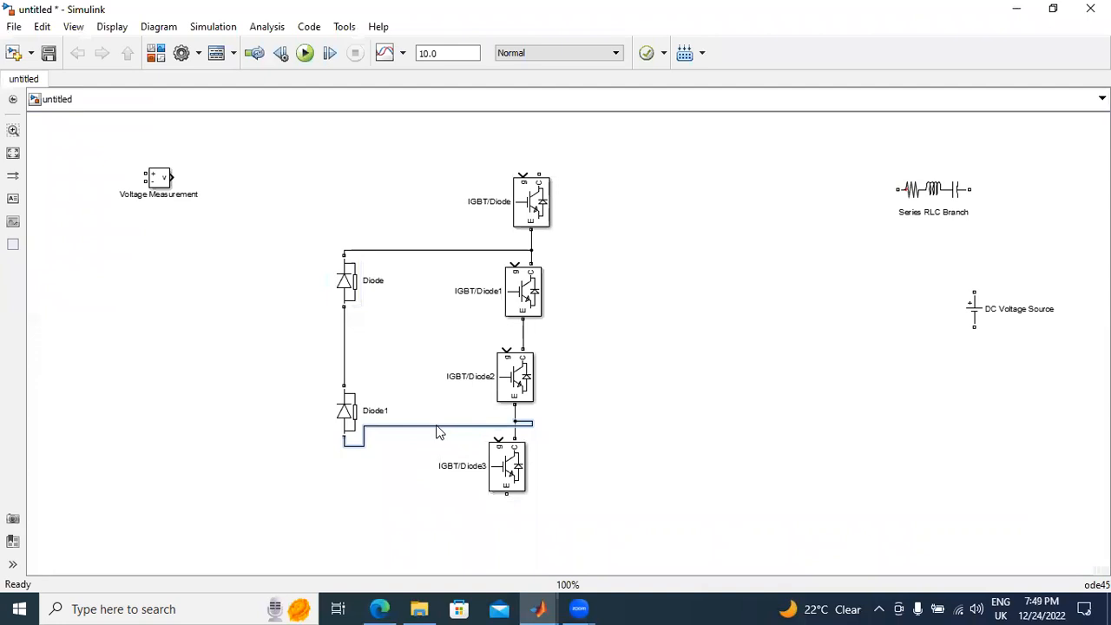
left_click_drag(350, 417, 350, 400)
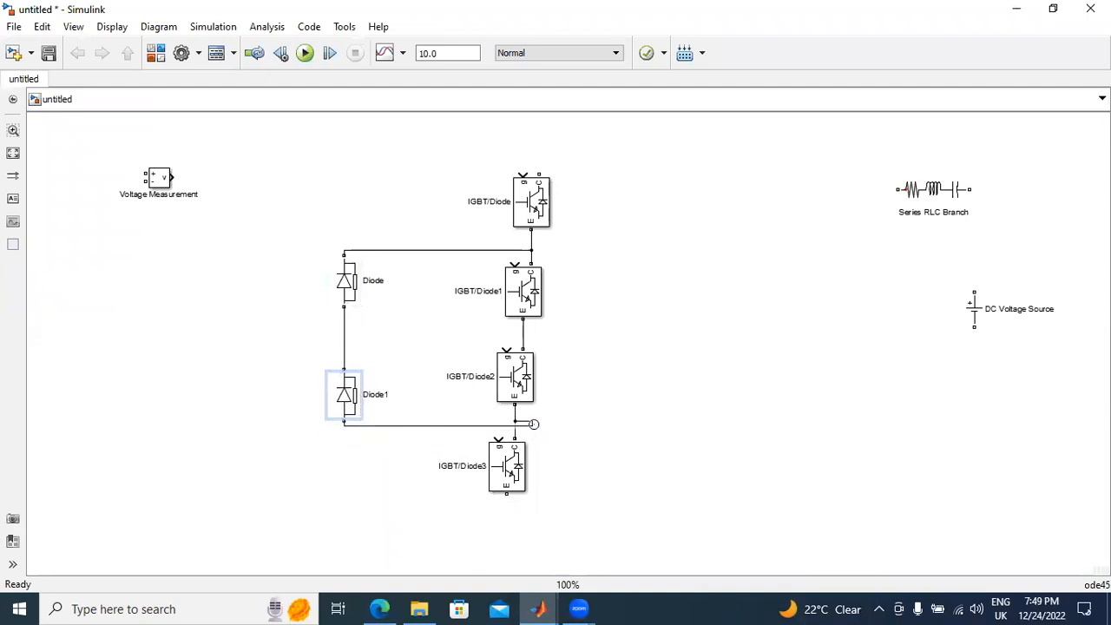
left_click_drag(531, 420, 492, 422)
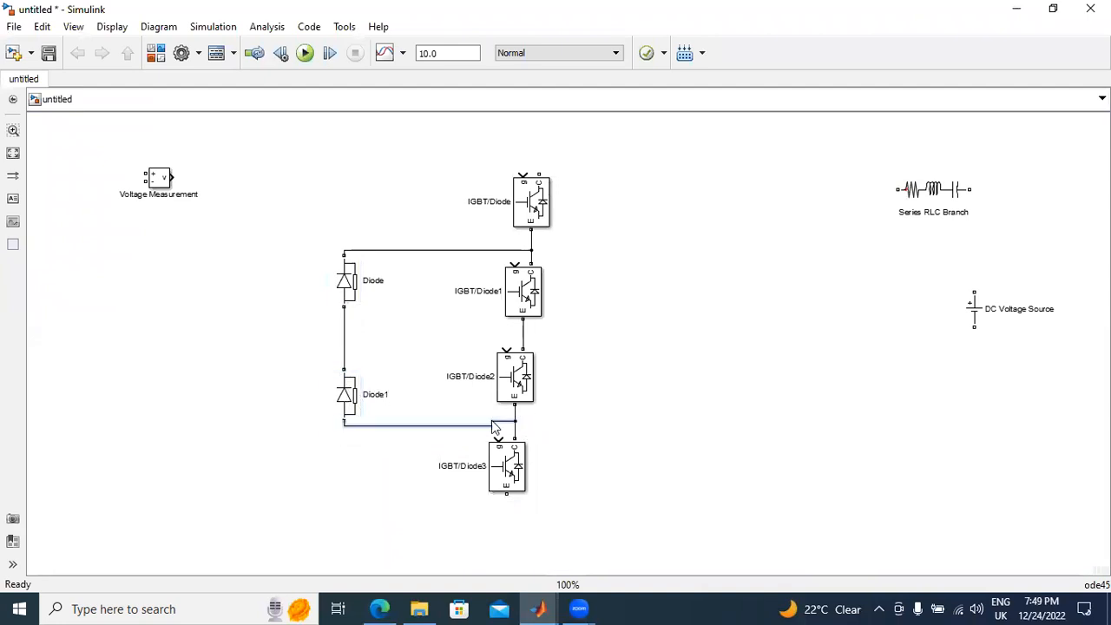
left_click_drag(349, 403, 351, 386)
left_click(811, 366)
Step: Move the Series RLC Branch left of the diodes, set its branch type to C, and rotate it vertically
left_click_drag(959, 200, 276, 322)
double_click(281, 328)
left_click(511, 222)
left_click(503, 274)
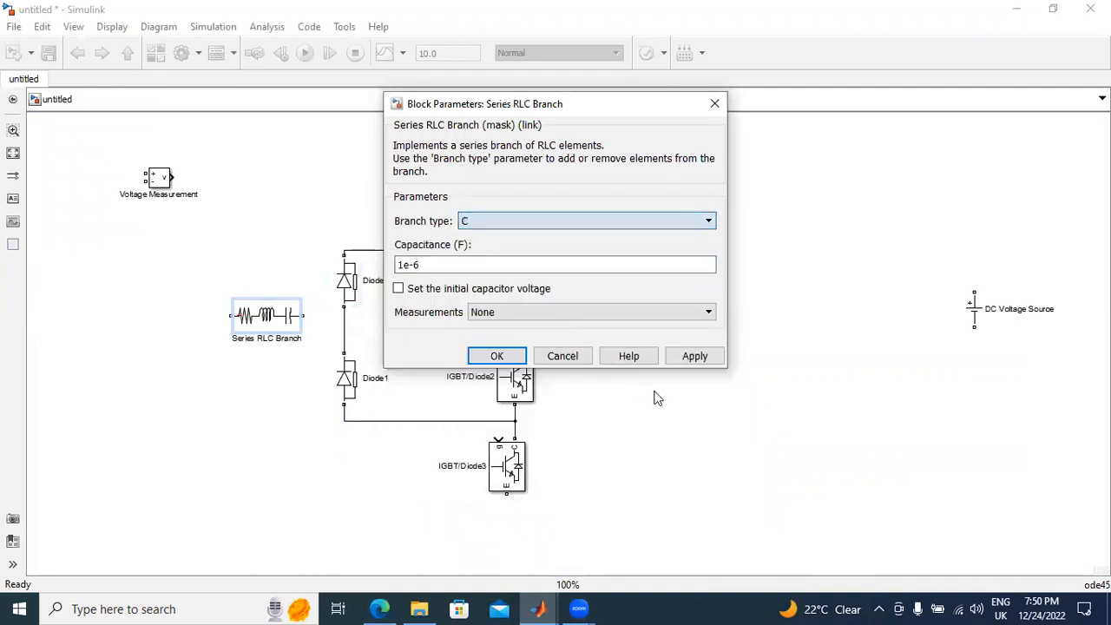
left_click(689, 357)
left_click(495, 356)
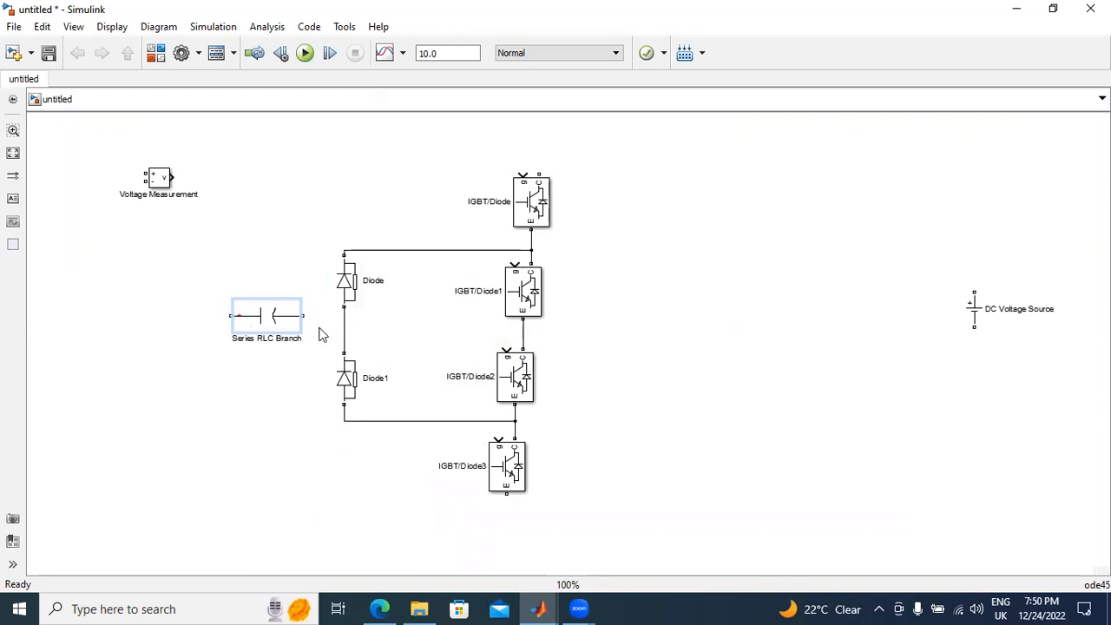
key("ctrl+r")
Step: Move both clamping diodes closer to the IGBT/Diode stack, keeping them vertically aligned
left_click(352, 293)
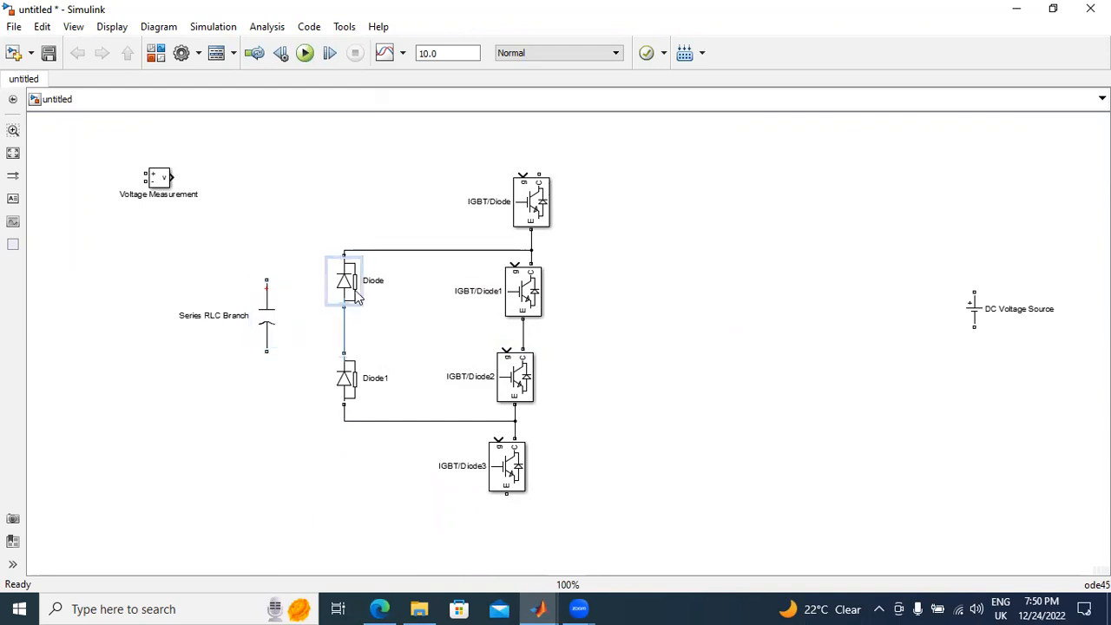
left_click_drag(358, 298, 436, 293)
left_click_drag(345, 372, 422, 386)
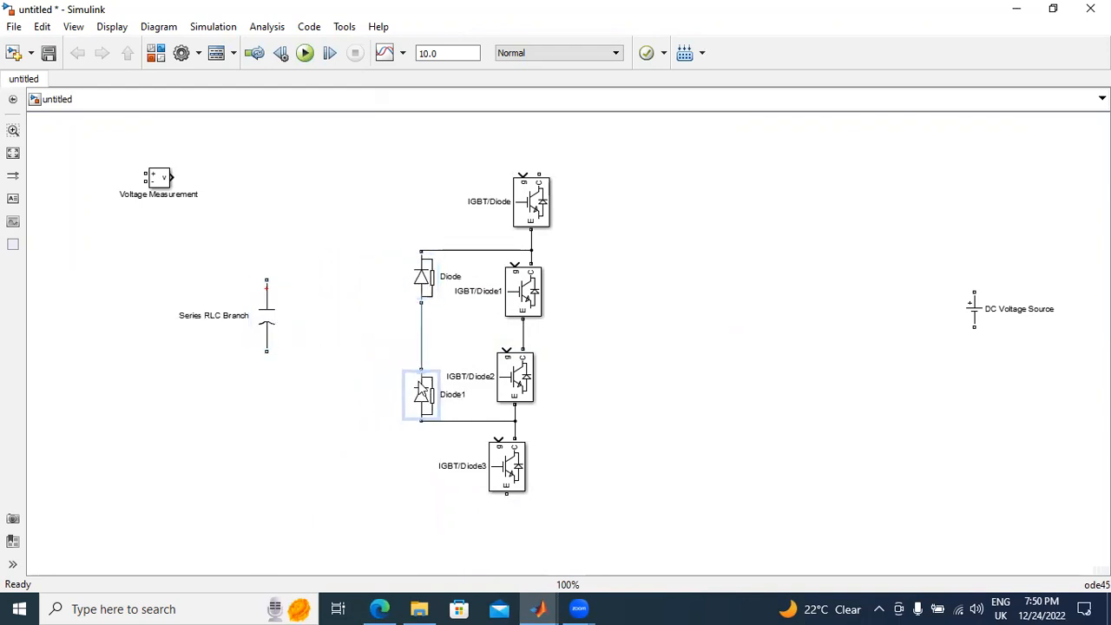
Step: Duplicate the capacitor in series below the original, and wire the pair from the top IGBT's collector to the bottom IGBT's emitter
left_click_drag(270, 310, 327, 380)
left_click(328, 313)
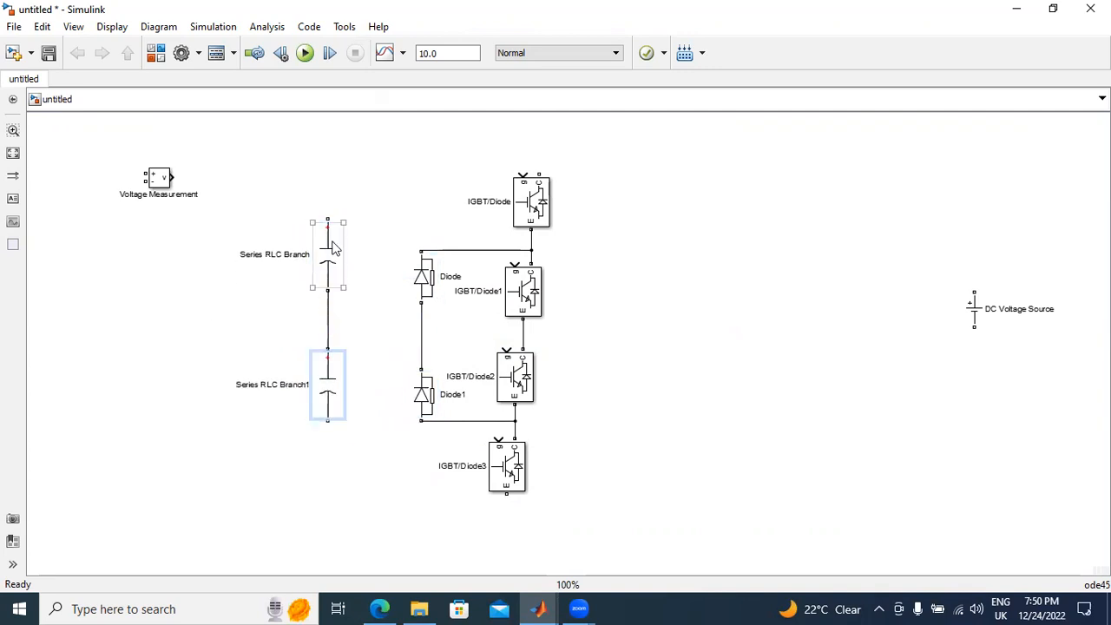
mouse_move(330, 224)
left_mouse_down()
mouse_move(339, 208)
mouse_move(540, 170)
left_mouse_up()
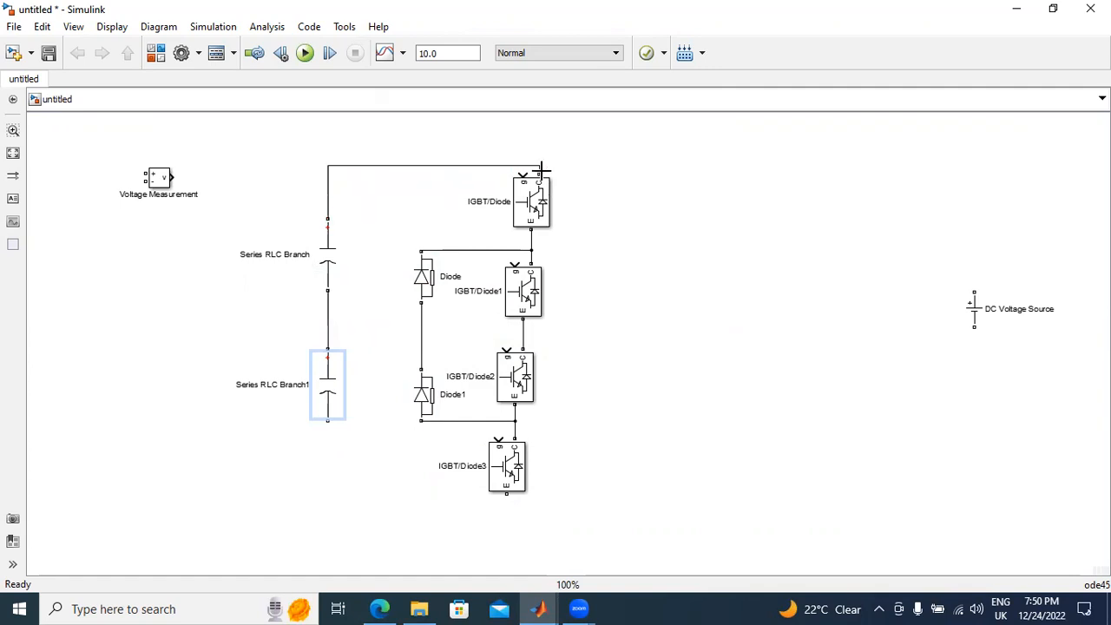
left_click_drag(438, 172, 441, 140)
left_click_drag(330, 269, 353, 267)
mouse_move(328, 394)
left_mouse_down()
mouse_move(508, 515)
mouse_move(510, 493)
mouse_move(463, 526)
left_mouse_up()
left_click(699, 386)
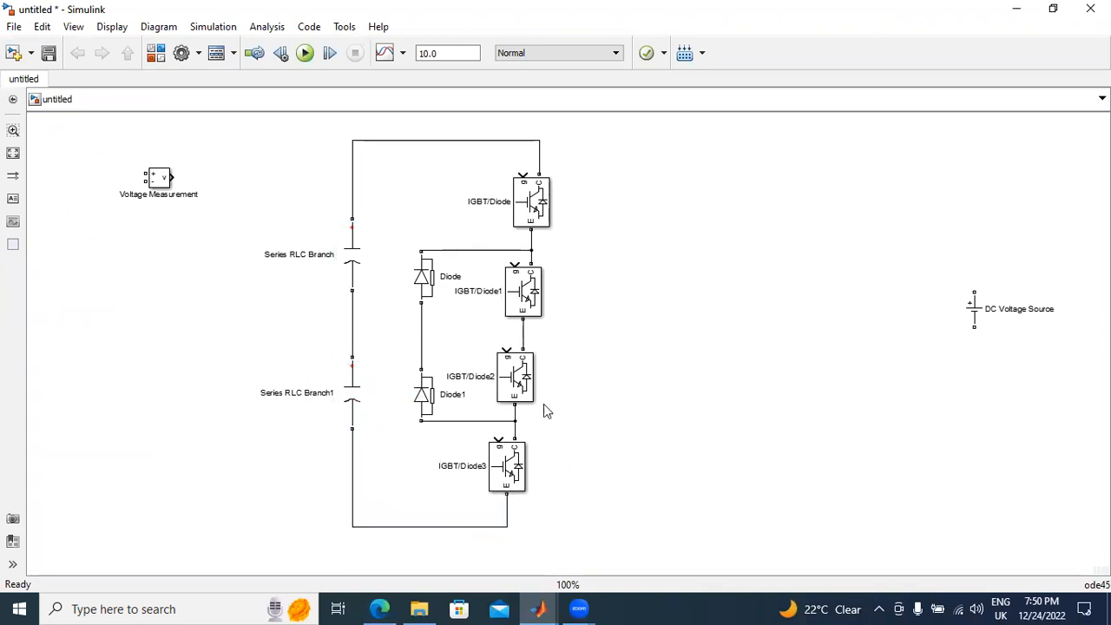
Step: Place the DC Voltage Source and a copy of the upper capacitor left of the capacitor pair, shifting Voltage Measurement further left
left_click(973, 311)
left_click_drag(973, 311, 236, 339)
left_click_drag(349, 261, 260, 209)
left_click_drag(165, 180, 105, 180)
Step: Set the copied Series RLC Branch2 to branch type R with a resistance of 0.01 ohms
double_click(260, 204)
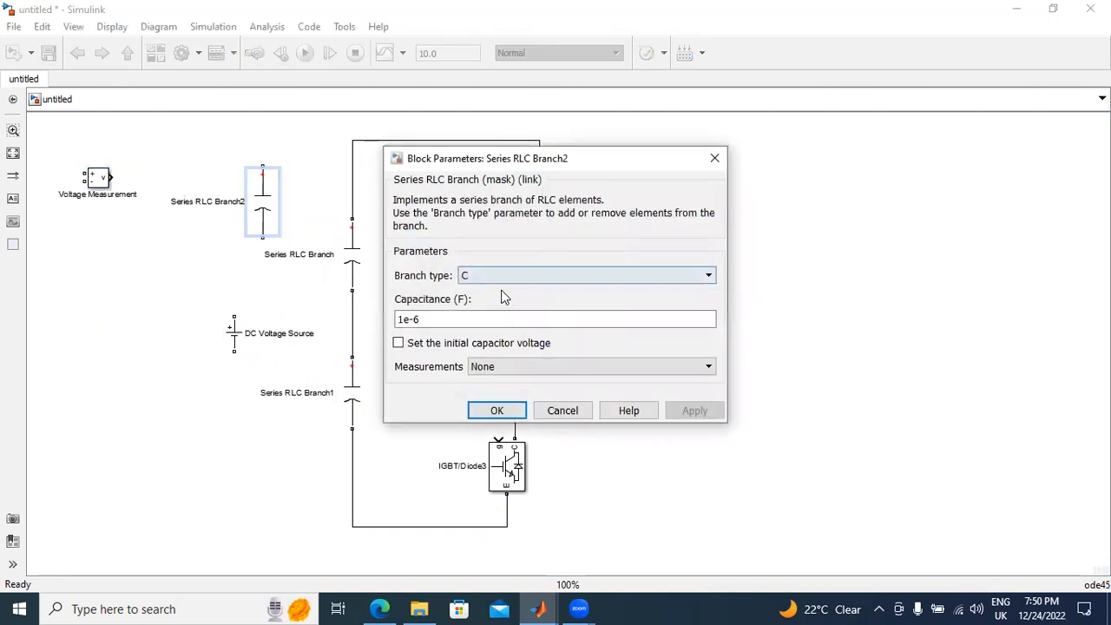
left_click(502, 276)
left_click(500, 301)
double_click(509, 321)
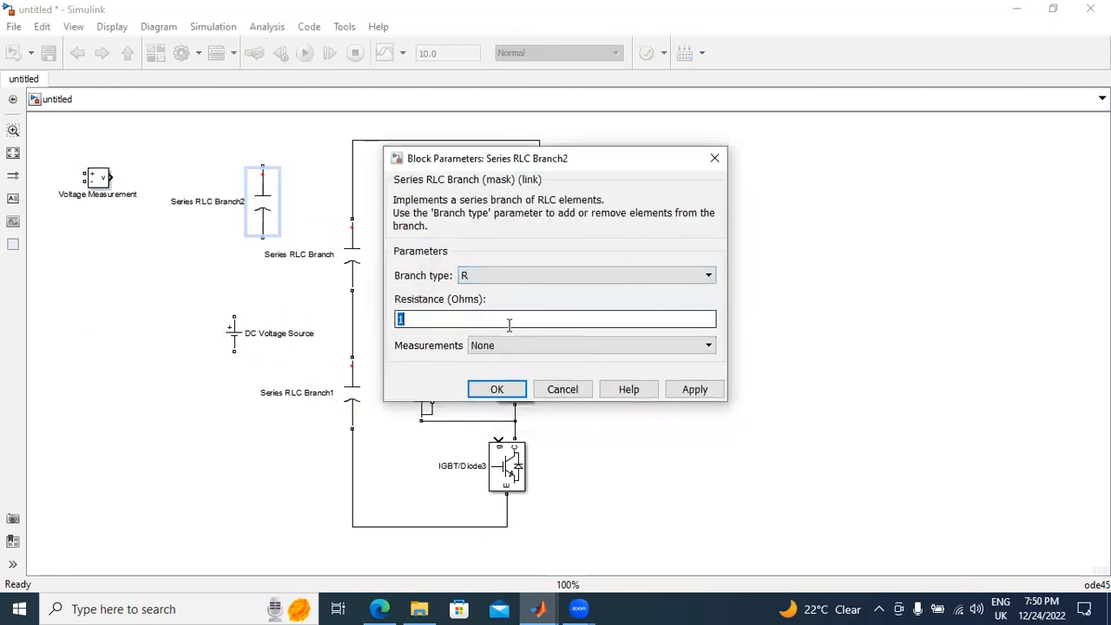
type("0.0")
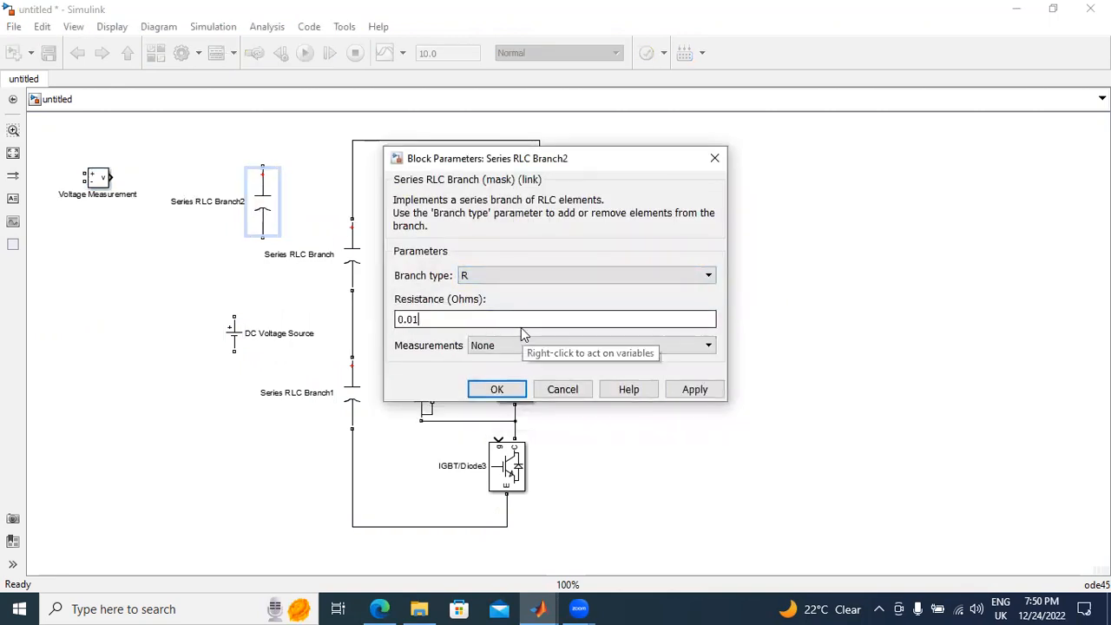
type("1")
left_click(694, 390)
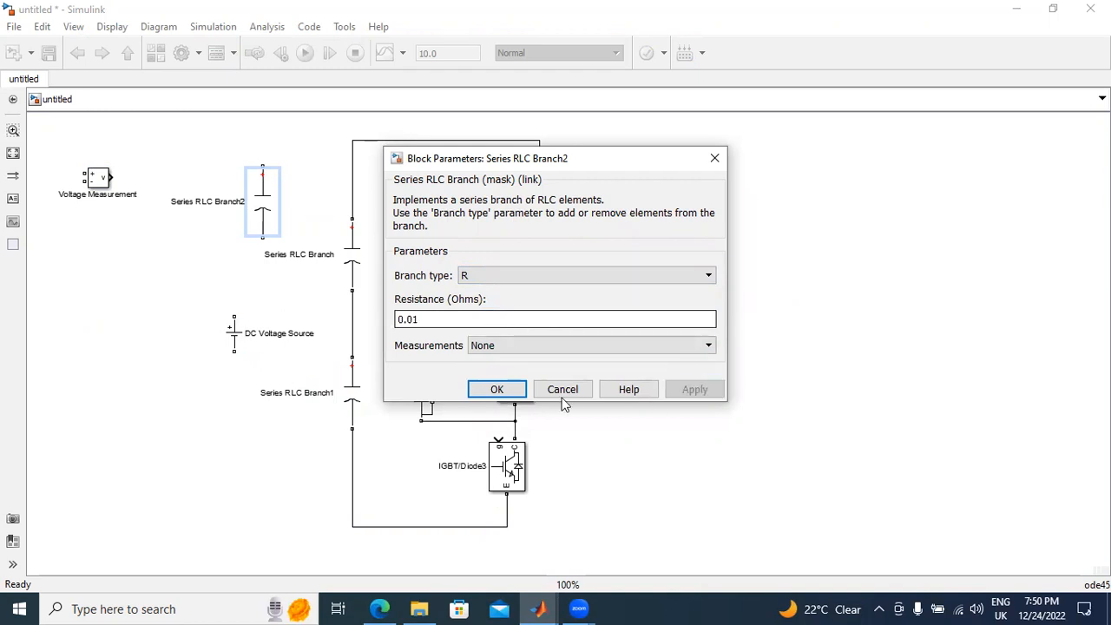
left_click(498, 390)
Step: Align the DC Voltage Source under the resistor and wire this series branch across the DC link's upper and lower rails
left_click_drag(239, 317, 262, 238)
left_click(246, 345)
left_click_drag(237, 333, 268, 342)
left_click_drag(262, 164, 352, 143)
left_click_drag(262, 364, 361, 525)
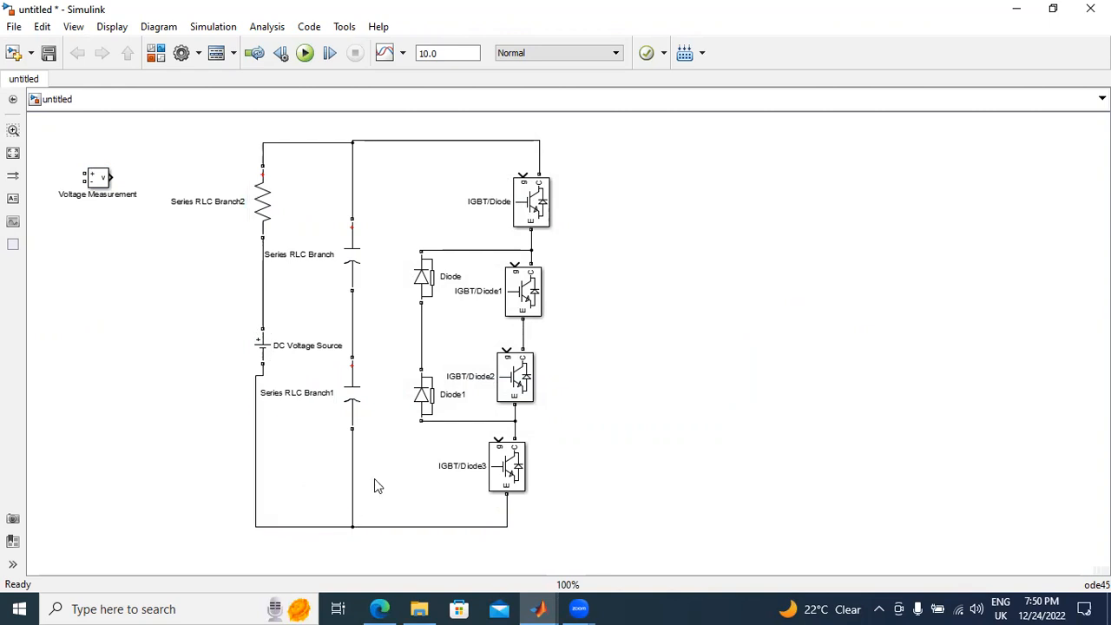
Step: Delete the line between the two clamping diodes and connect both diodes to the midpoint of the capacitor pair
left_click(420, 346)
key("Delete")
left_click_drag(422, 367, 352, 323)
left_click_drag(421, 306, 421, 331)
Step: Move the whole inverter circuit to the right to free space, and straighten the wire below the DC Voltage Source
left_click_drag(182, 140, 547, 455)
left_click_drag(1102, 289, 1102, 230)
left_click_drag(527, 276, 823, 297)
left_click(924, 304)
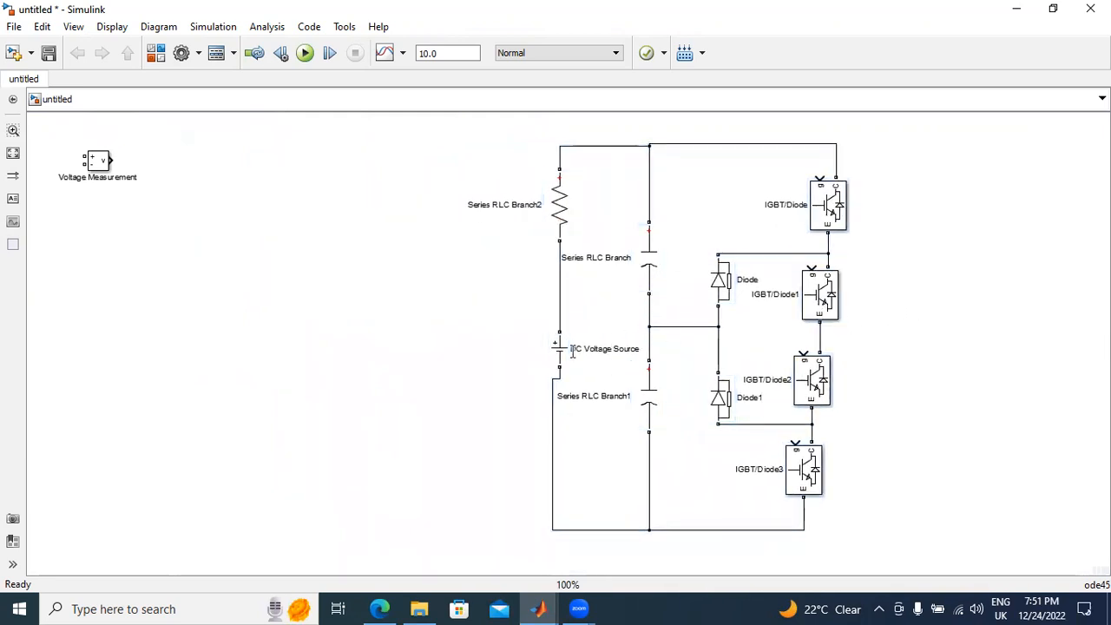
left_click_drag(554, 445, 559, 445)
left_click(497, 406)
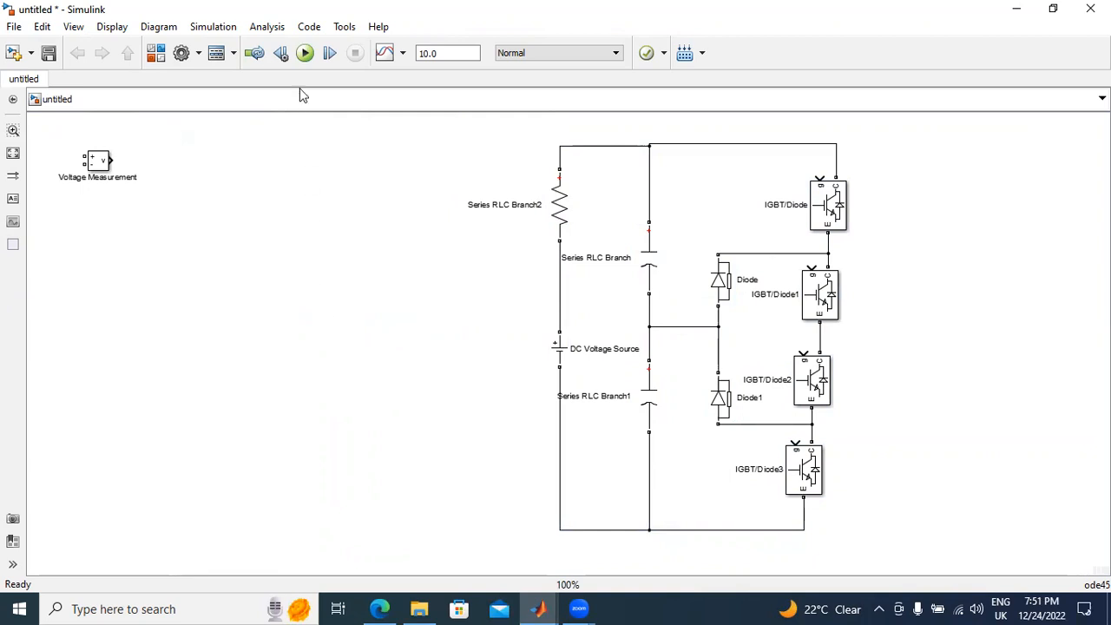
Step: Add Scope, Relational Operator, Mux and Logical Operator blocks to the model from Simulink's Commonly Used Blocks library
left_click(157, 53)
left_click_drag(452, 253, 453, 82)
left_click(76, 73)
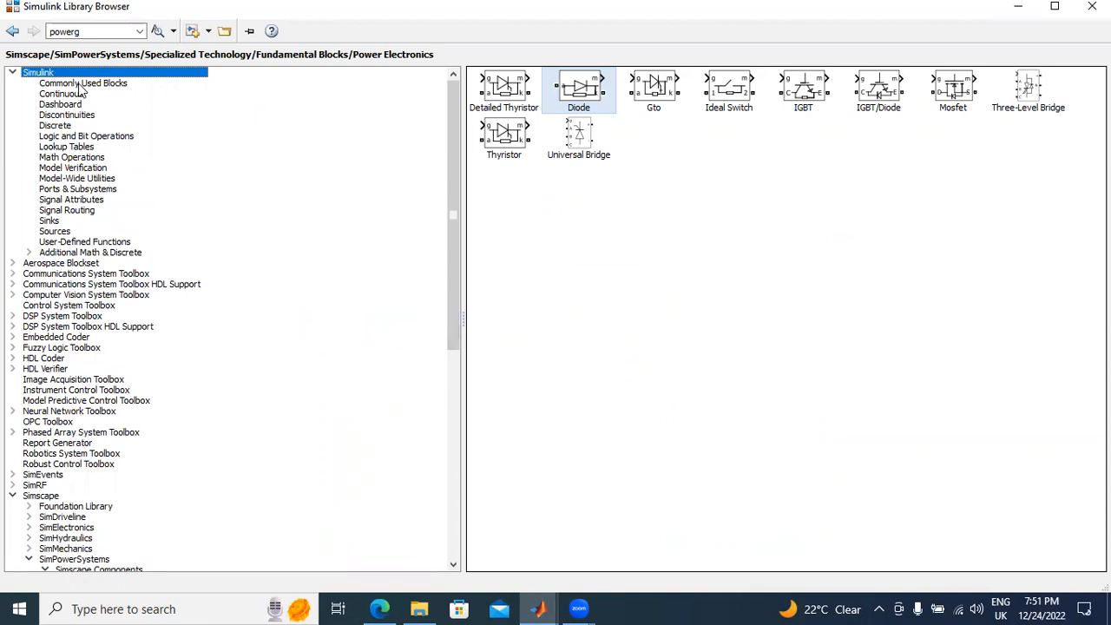
left_click(79, 86)
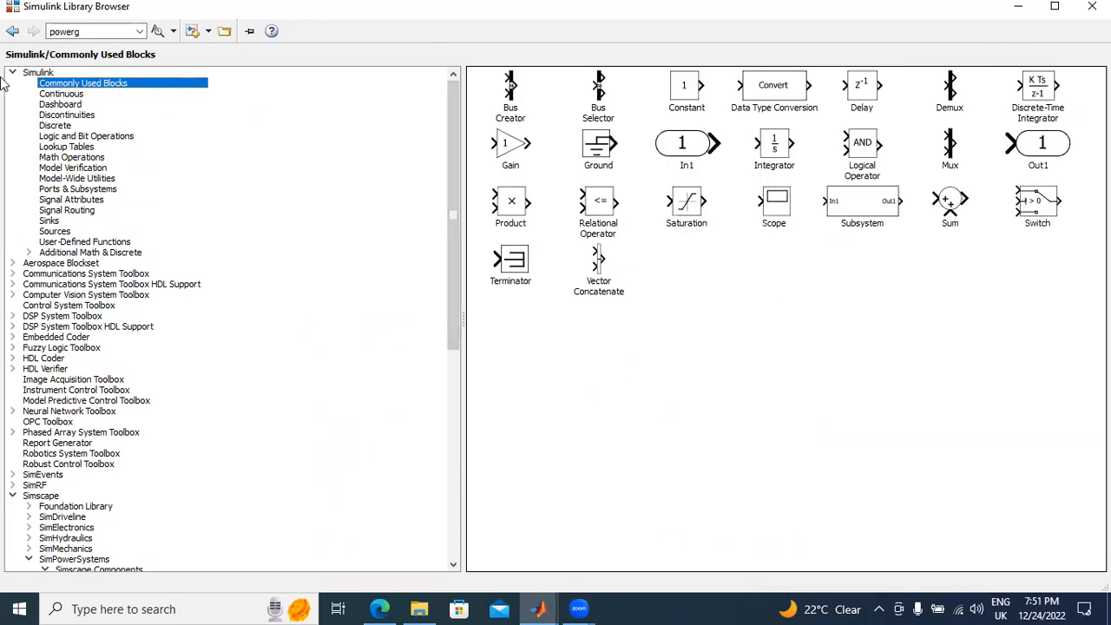
left_click(772, 205)
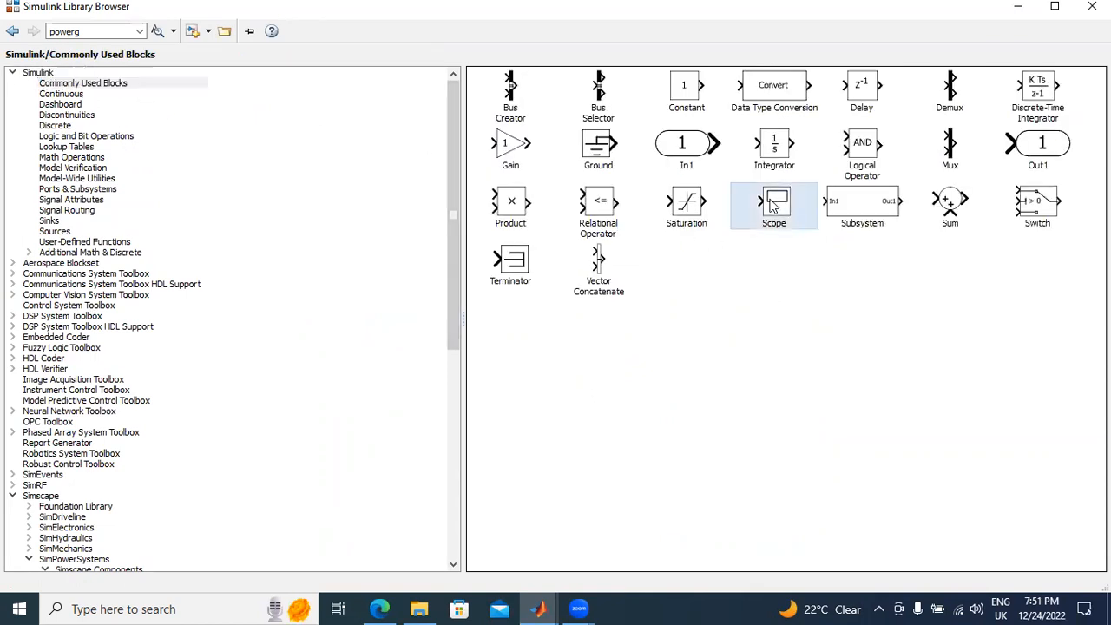
right_click(770, 199)
left_click(784, 209)
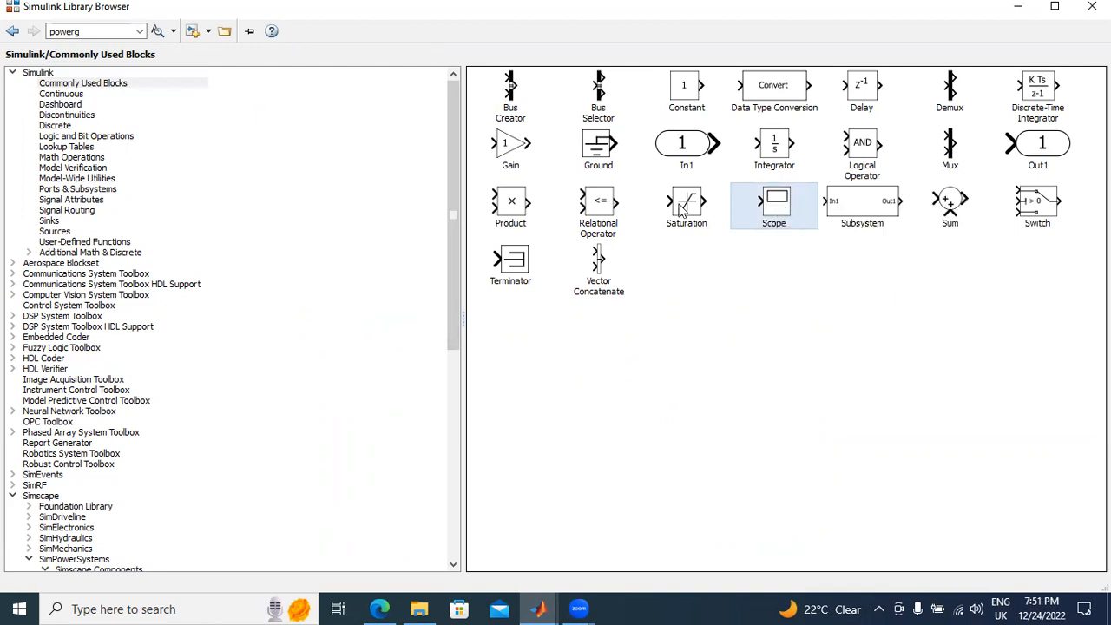
right_click(602, 203)
left_click(646, 208)
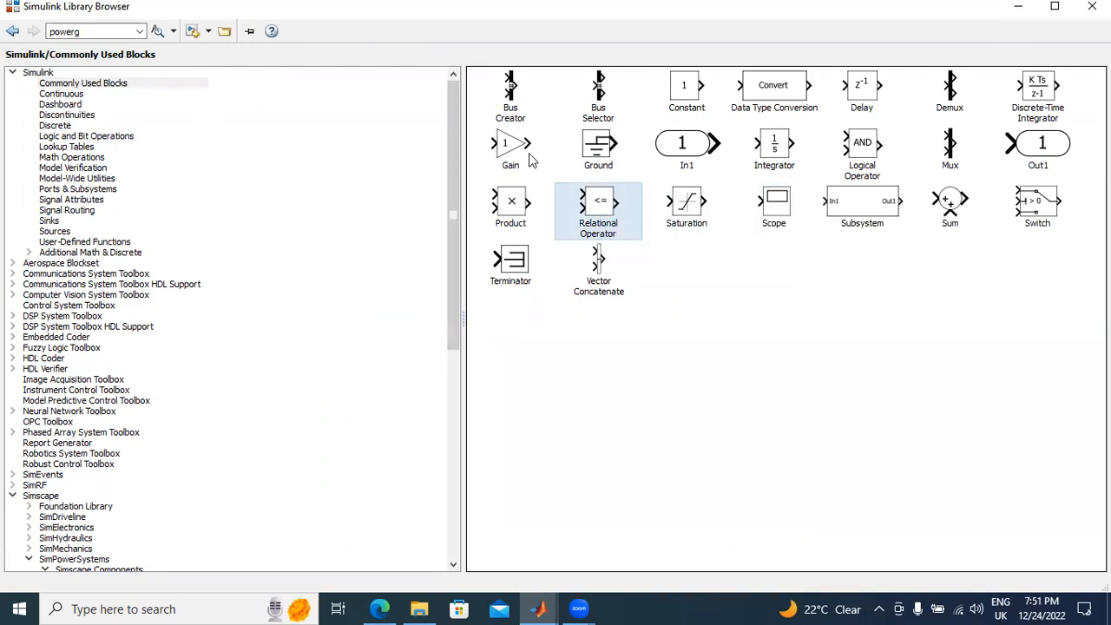
right_click(949, 155)
left_click(961, 159)
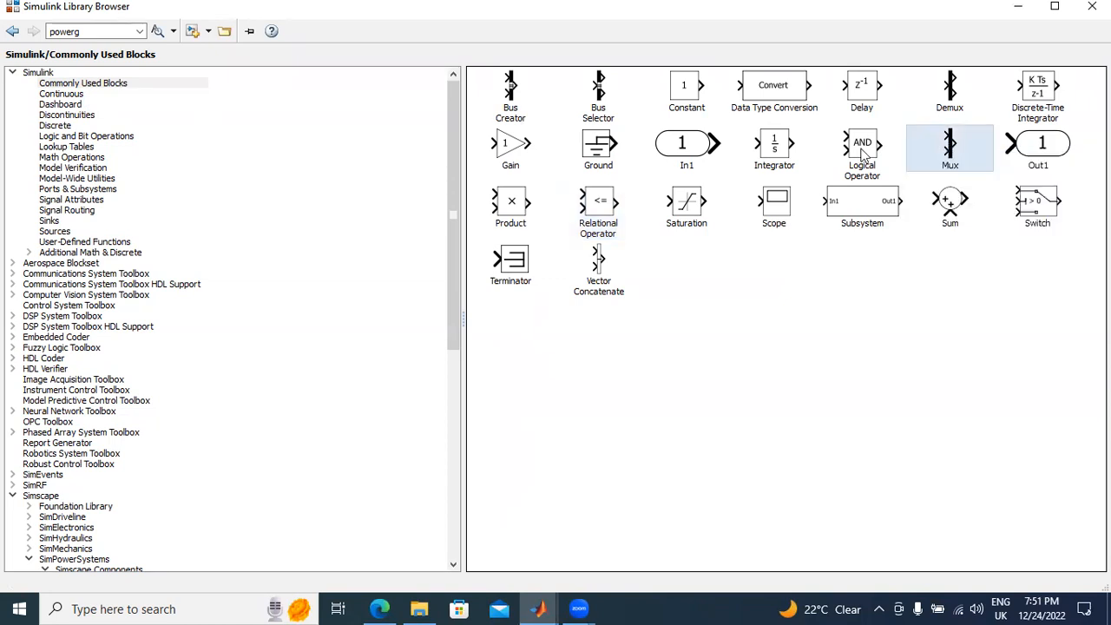
right_click(884, 153)
left_click(894, 161)
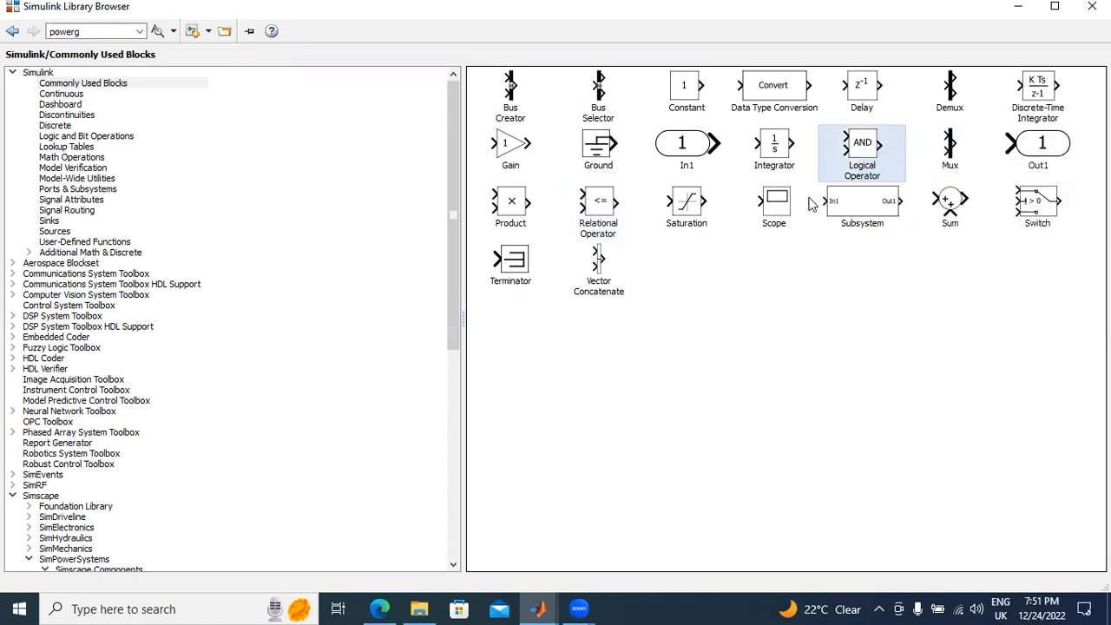
Step: Add a Sine Wave and a Repeating Sequence block to the model from the Simulink Sources library
left_click(54, 232)
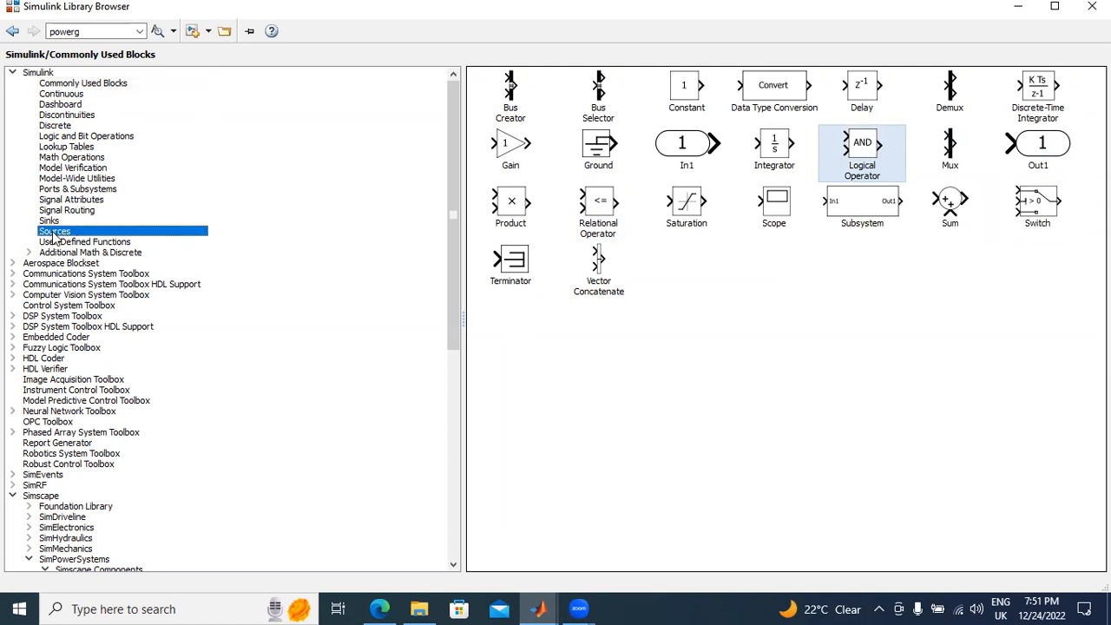
left_click(529, 338)
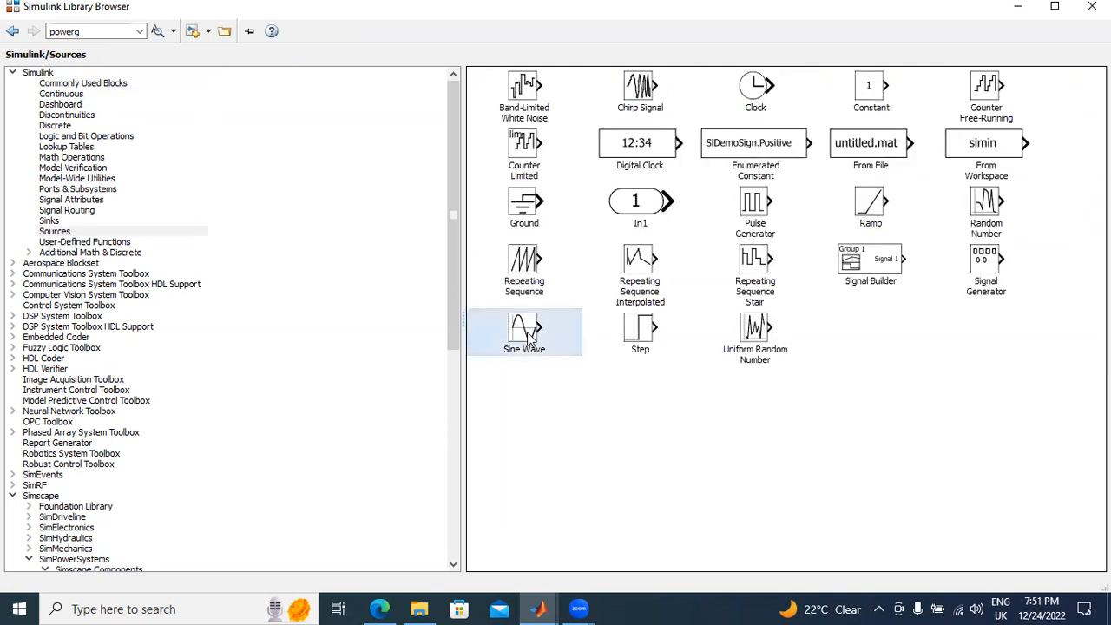
right_click(529, 339)
left_click(565, 342)
left_click(526, 272)
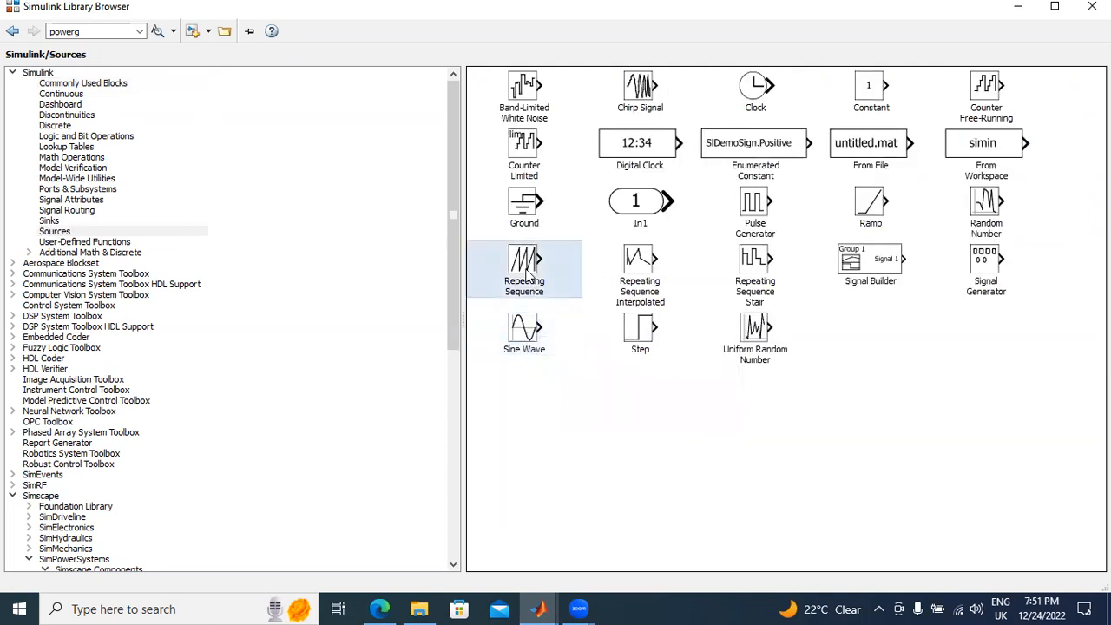
right_click(527, 272)
left_click(588, 368)
Step: In the model, place the Sine Wave below Voltage Measurement and the Repeating Sequence directly below the Sine Wave
mouse_move(541, 607)
left_click(929, 538)
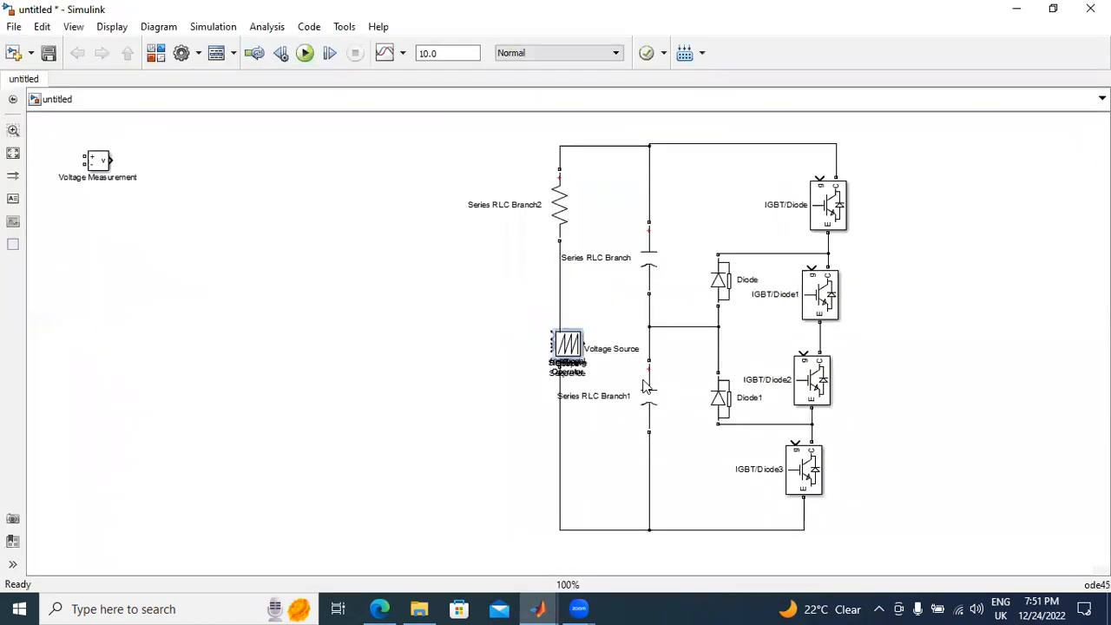
left_click_drag(567, 345, 128, 267)
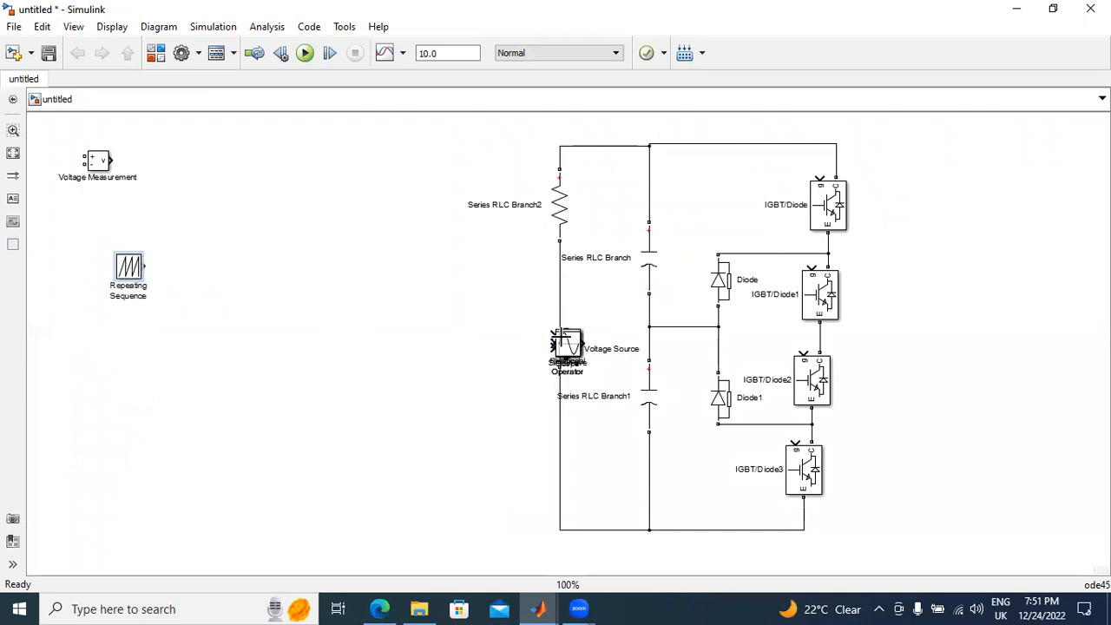
left_click_drag(552, 369, 236, 251)
left_click(366, 369)
key("Delete")
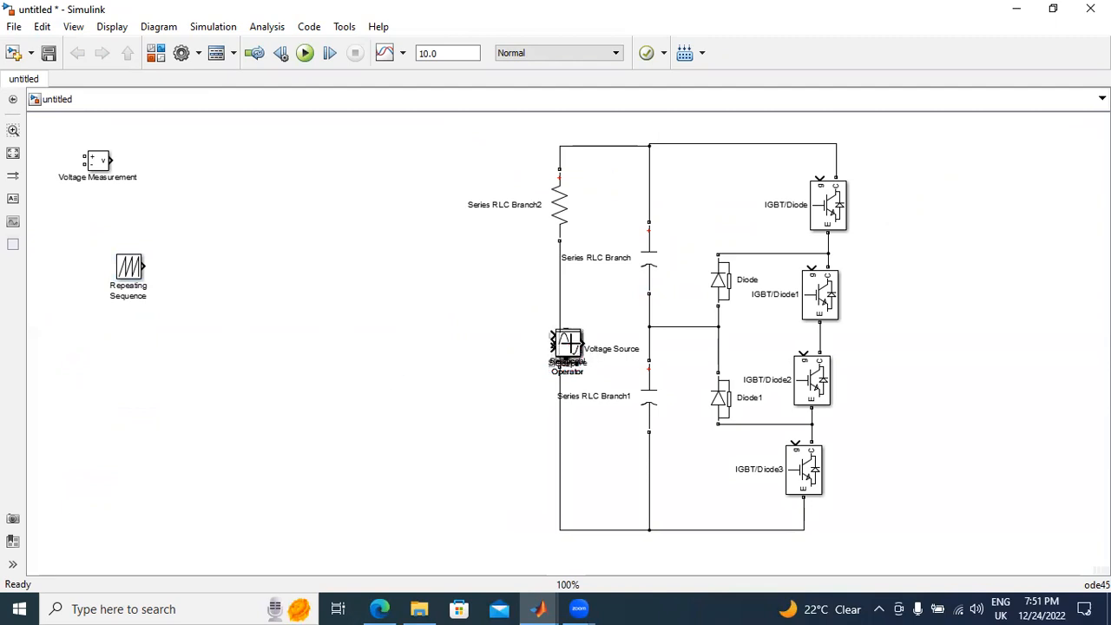
left_click_drag(566, 345, 129, 226)
left_click_drag(128, 269, 129, 301)
Step: Spread out the remaining stacked blocks: Relational and Logical Operators right of the Sine Wave, Scope and Mux above them
left_click(568, 345)
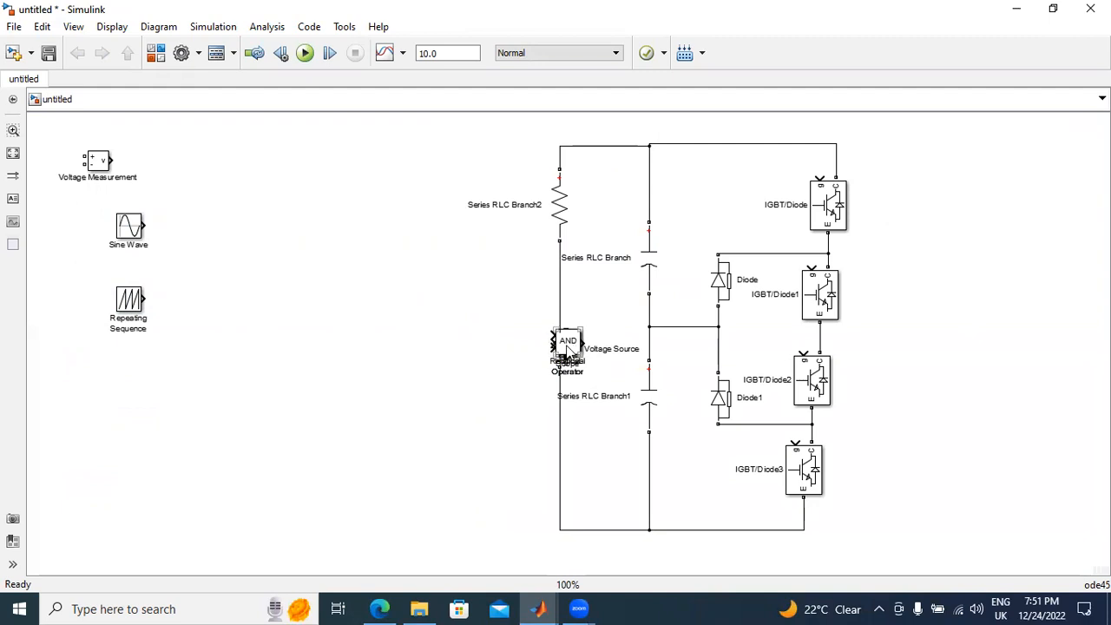
left_click_drag(564, 346, 301, 236)
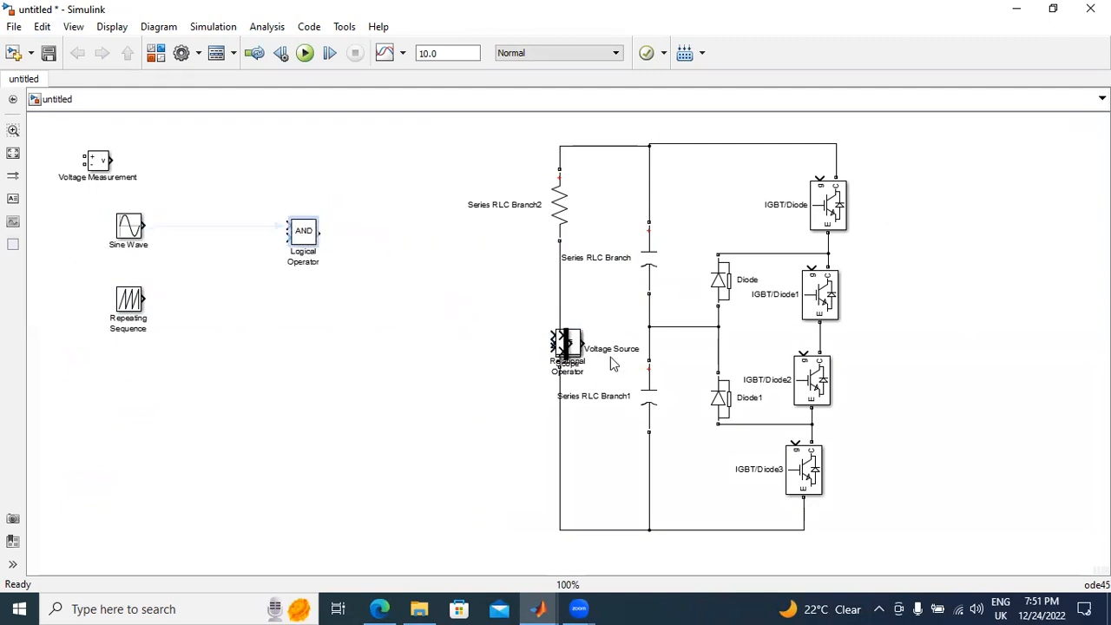
left_click_drag(566, 342, 377, 168)
left_click_drag(577, 342, 213, 231)
left_click_drag(578, 346, 260, 146)
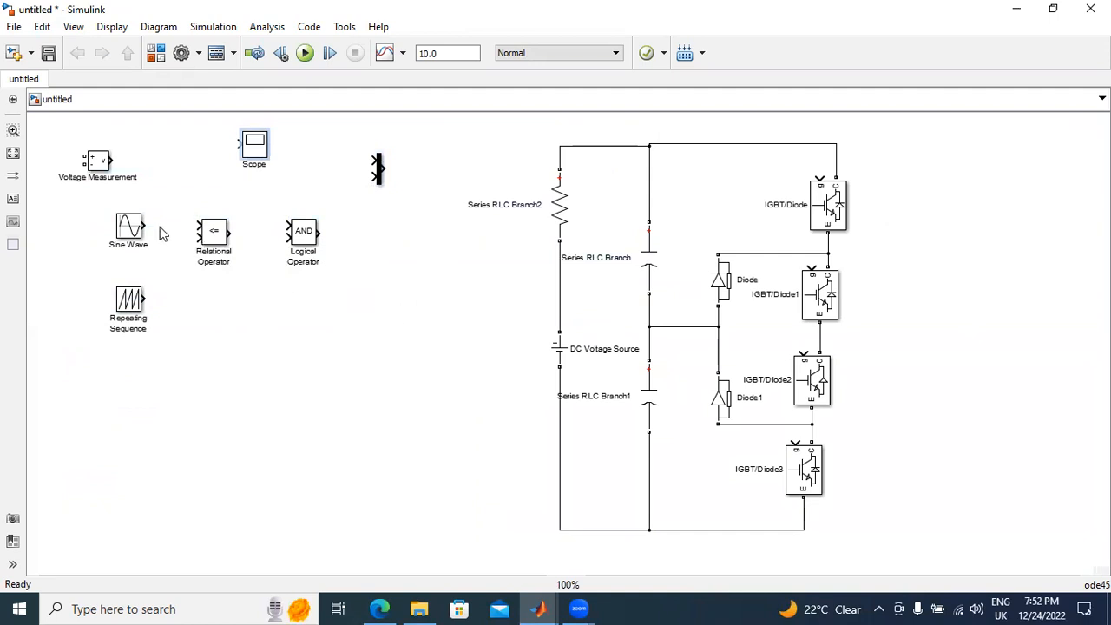
Step: Duplicate the Repeating Sequence below the original and line up both with the Sine Wave in one column
left_click_drag(128, 302, 119, 279)
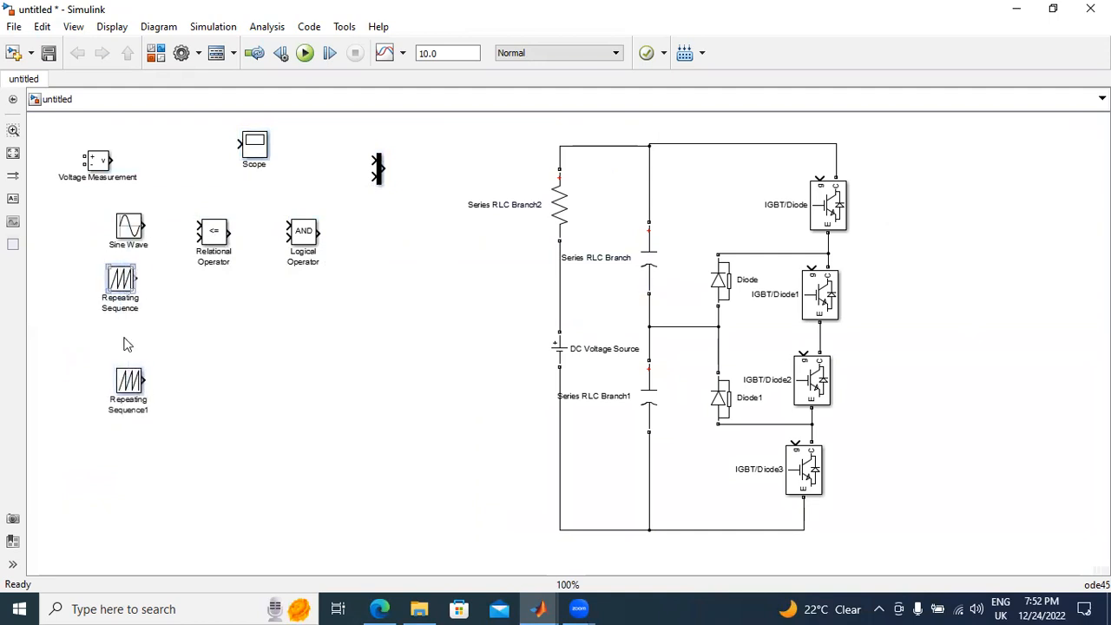
left_click_drag(127, 374, 123, 342)
left_click(137, 232)
Step: Duplicate the Relational Operator below the original, wiring the Sine Wave to both first inputs and one Repeating Sequence to each second input
left_click_drag(139, 233, 202, 228)
left_click(211, 239, "ctrl")
left_click_drag(136, 271, 156, 228)
left_click_drag(136, 332, 191, 307)
Step: Set the Logical Operator to NOT and place a copy of it below the original
left_click(308, 235)
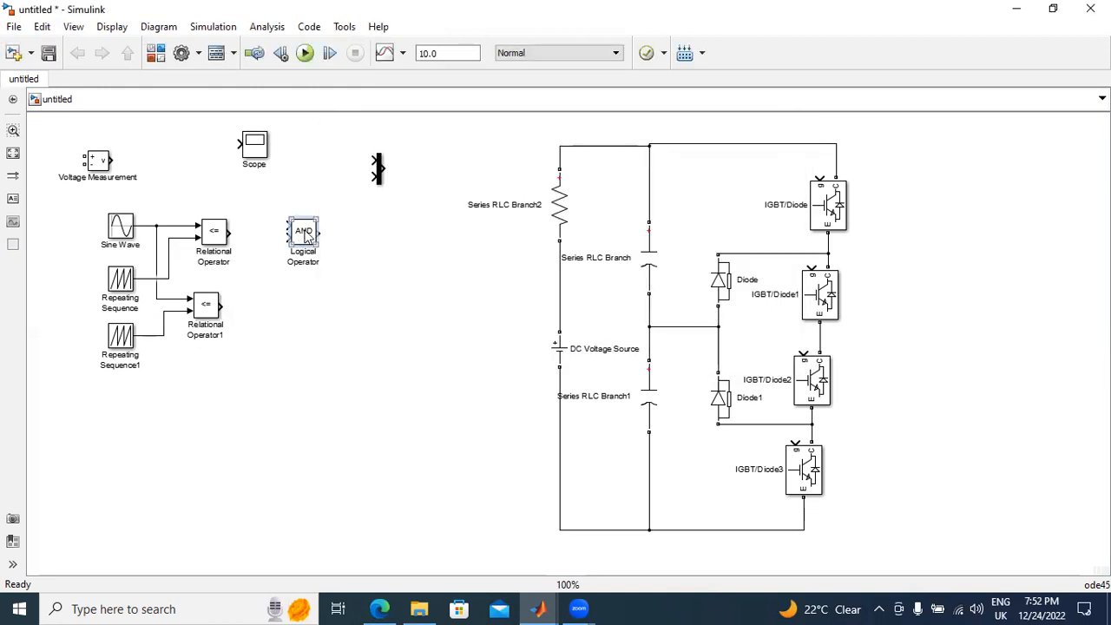
double_click(305, 234)
left_click(417, 236)
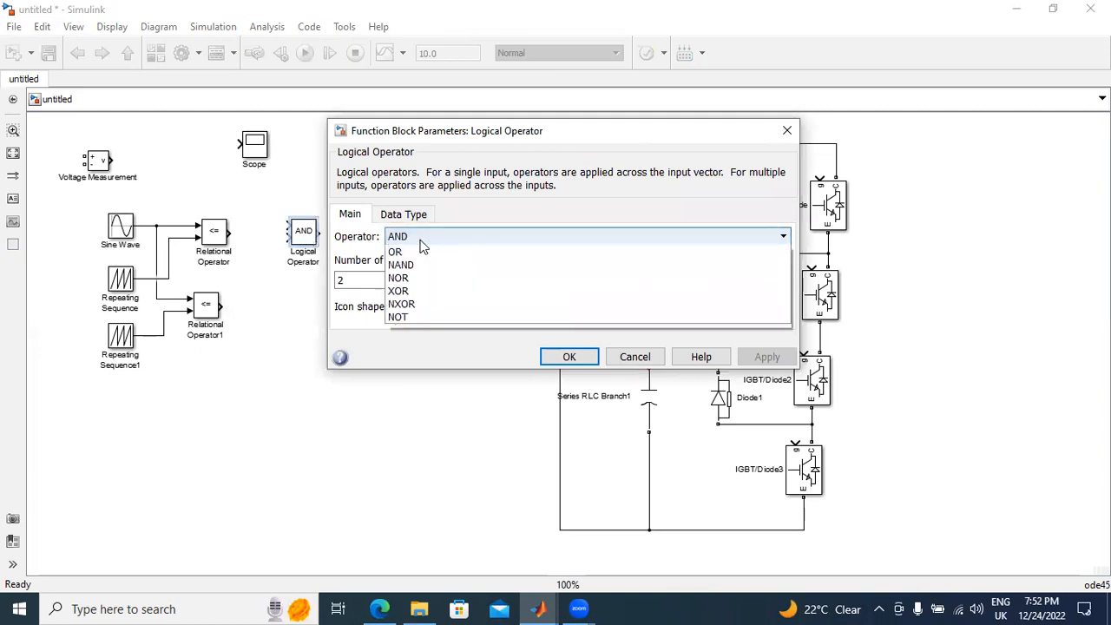
left_click(405, 329)
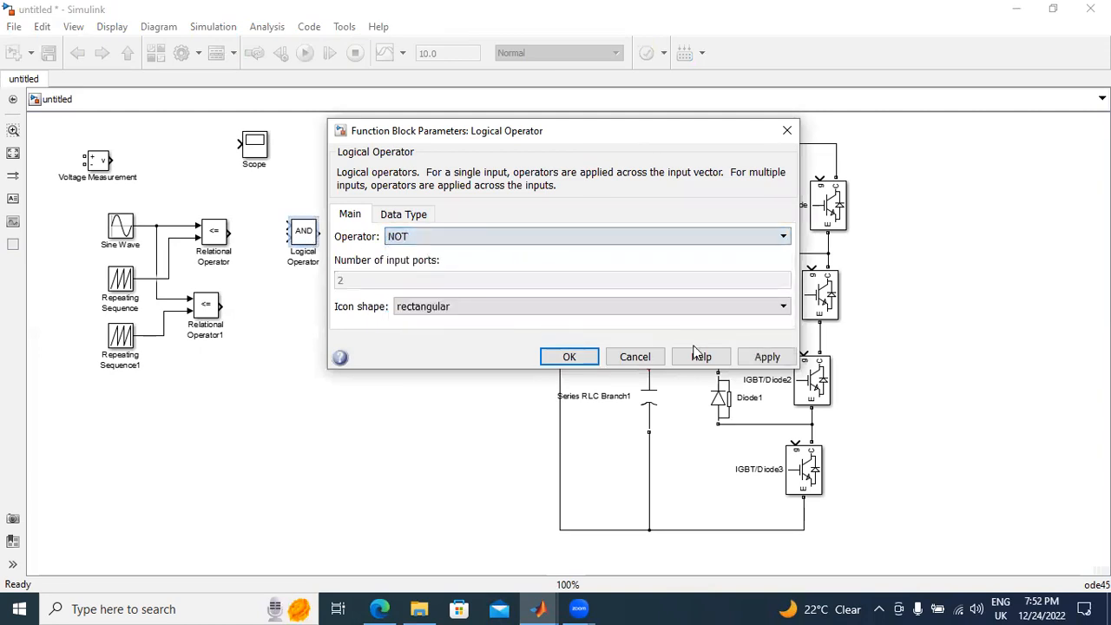
left_click(767, 357)
left_click(569, 356)
left_click_drag(299, 239, 300, 345)
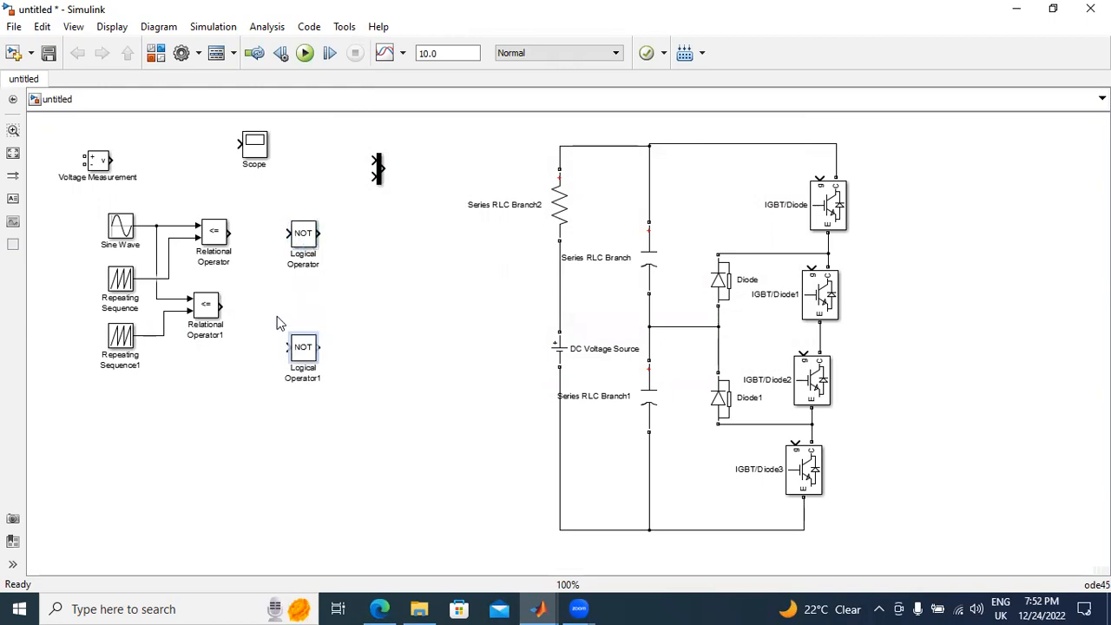
Step: Add a From and a Goto block to the model from the Simulink Signal Routing library
left_click(157, 53)
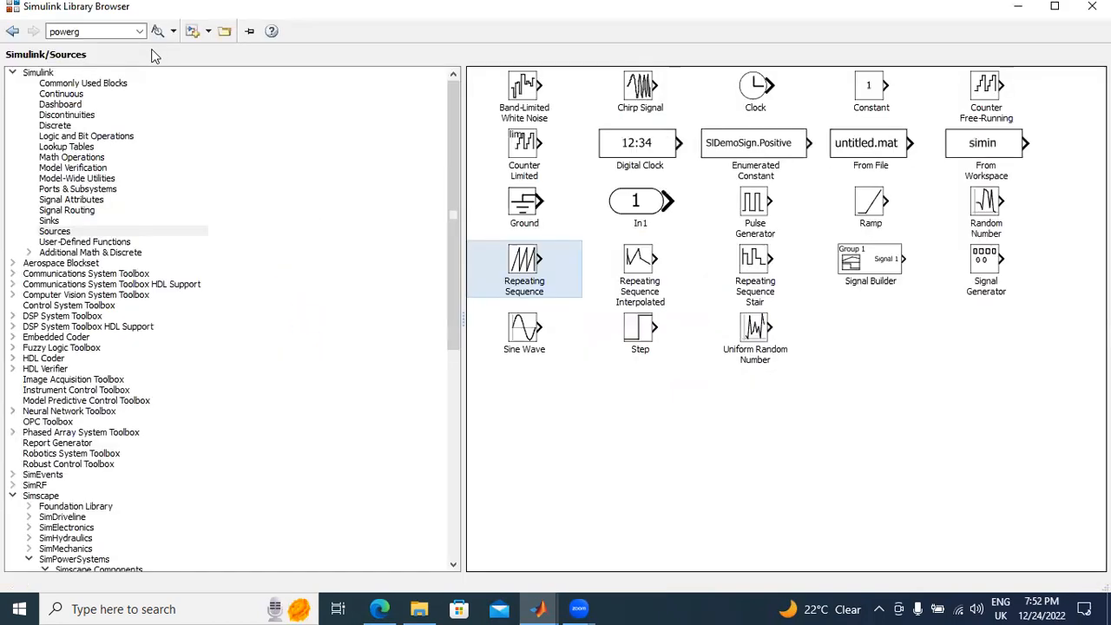
left_click(78, 85)
left_click(74, 97)
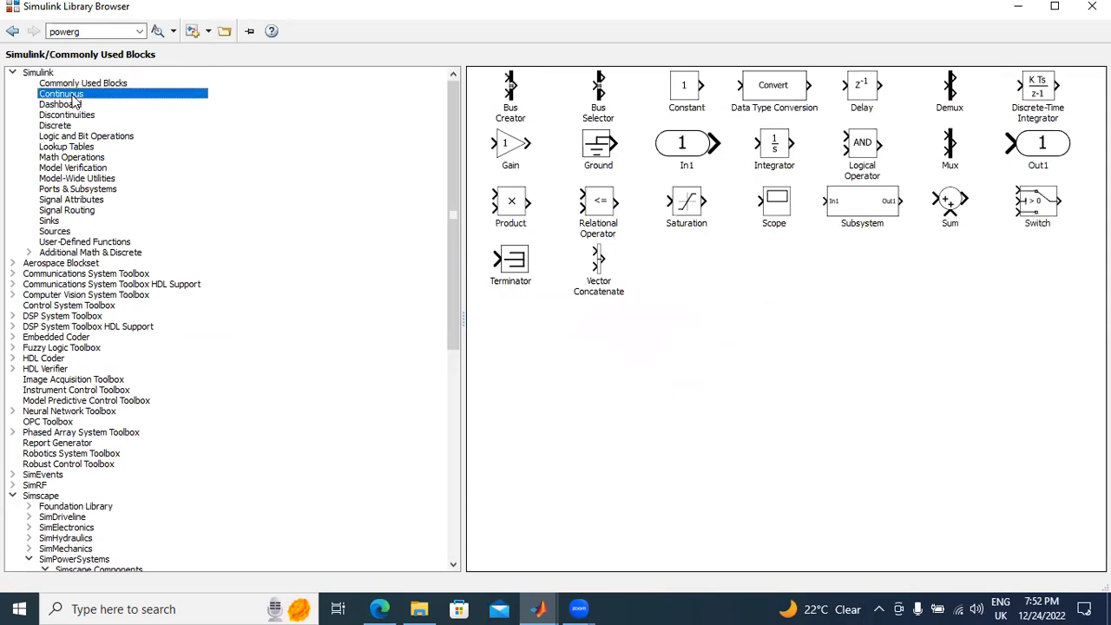
left_click(61, 117)
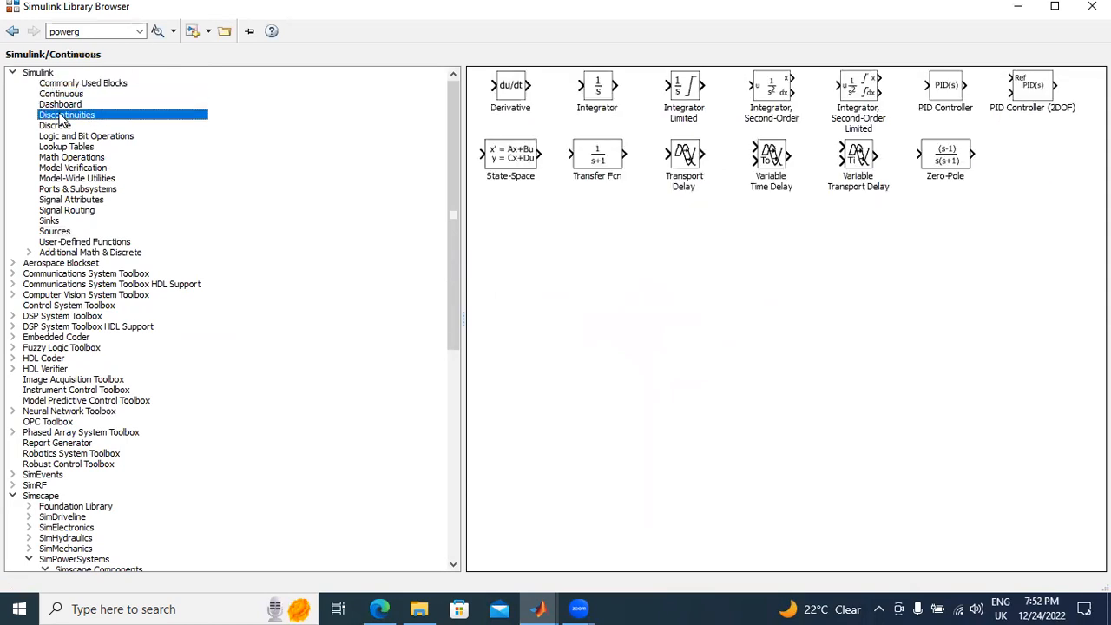
left_click(72, 211)
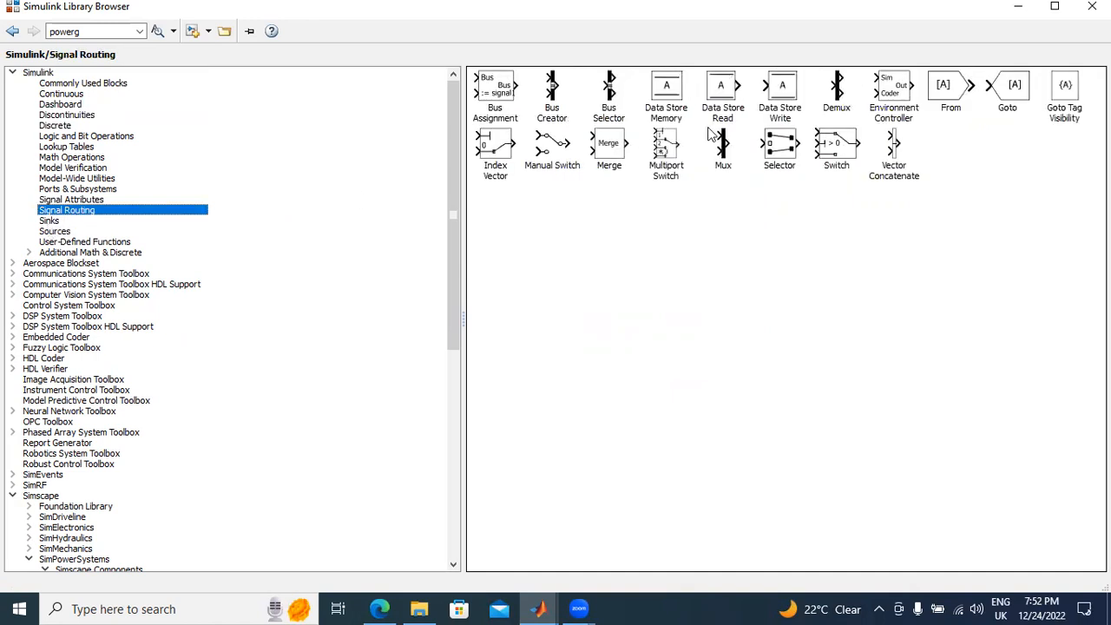
right_click(956, 86)
left_click(974, 94)
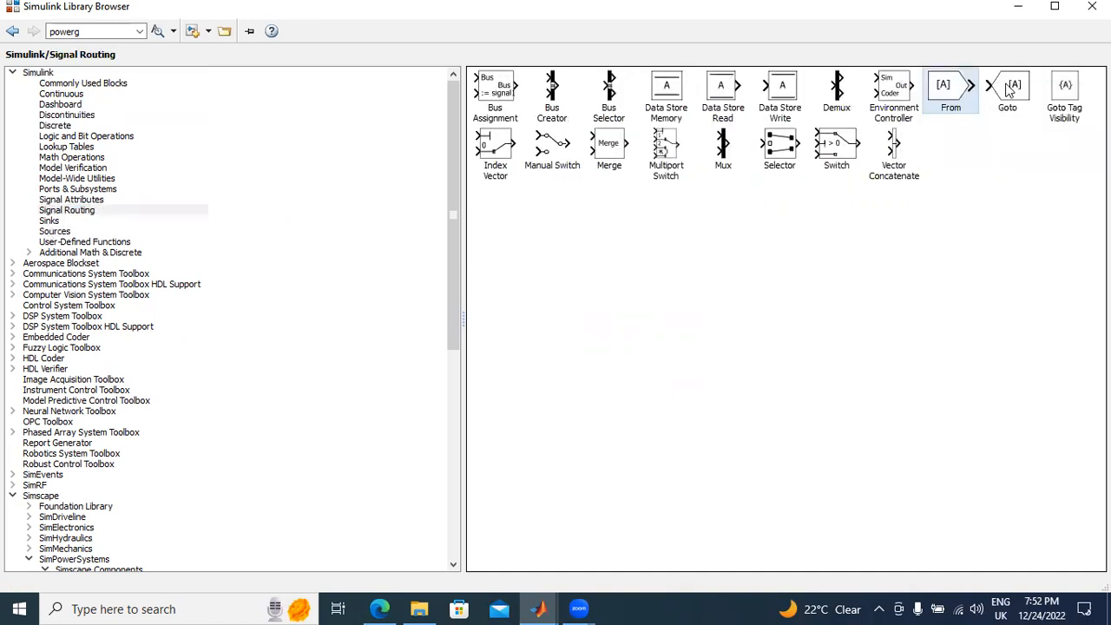
right_click(1013, 85)
left_click(1007, 95)
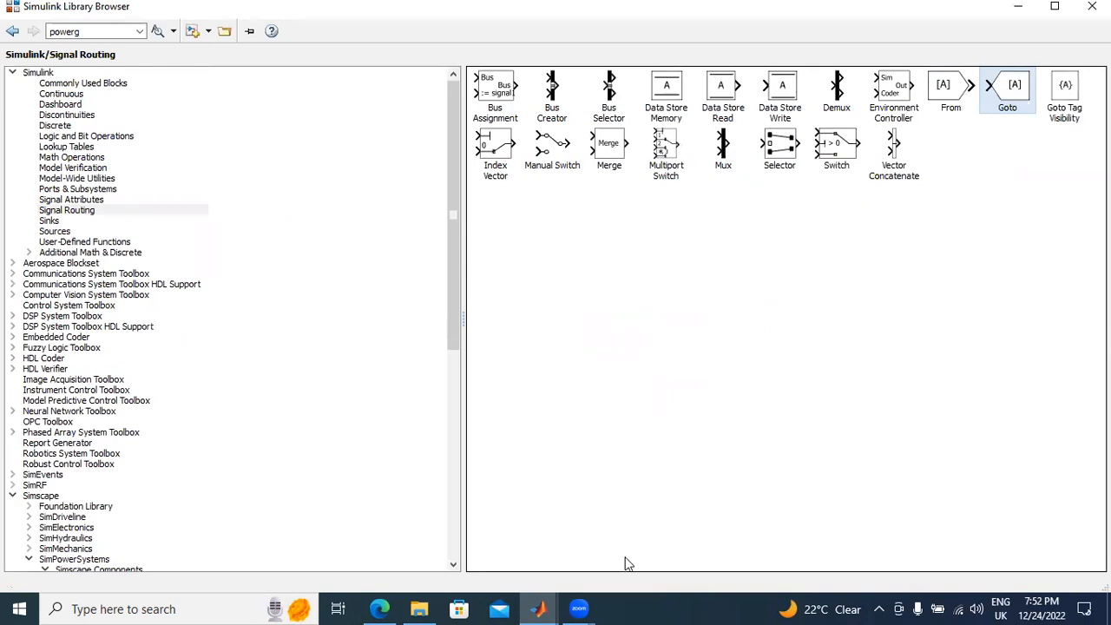
Step: In the model window, wire the first Relational Operator directly to the Goto and through the first NOT block to a Goto copy below
mouse_move(540, 608)
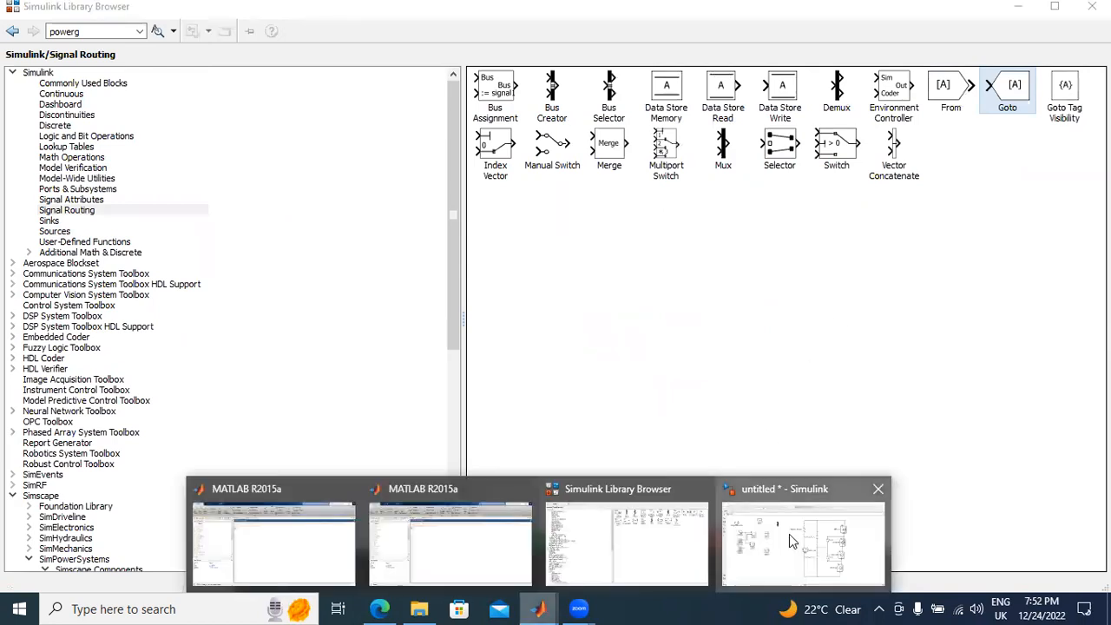
left_click(788, 534)
left_click_drag(555, 343, 366, 247)
left_click(303, 236)
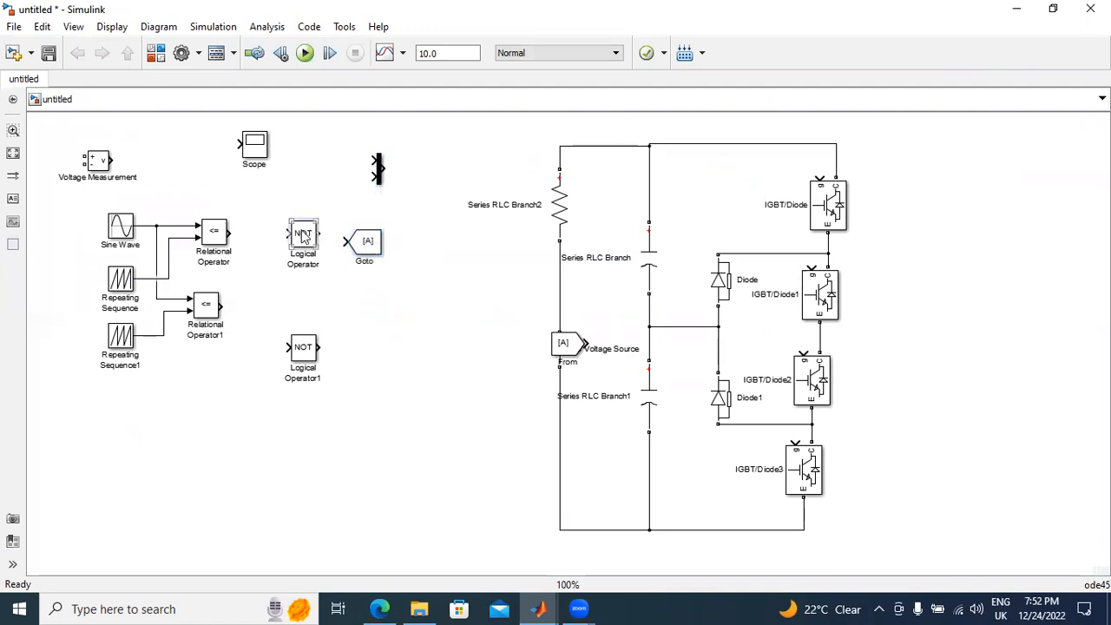
left_click_drag(303, 236, 302, 280)
left_click_drag(228, 233, 366, 238)
left_click_drag(284, 277, 253, 234)
left_click_drag(366, 242, 372, 285)
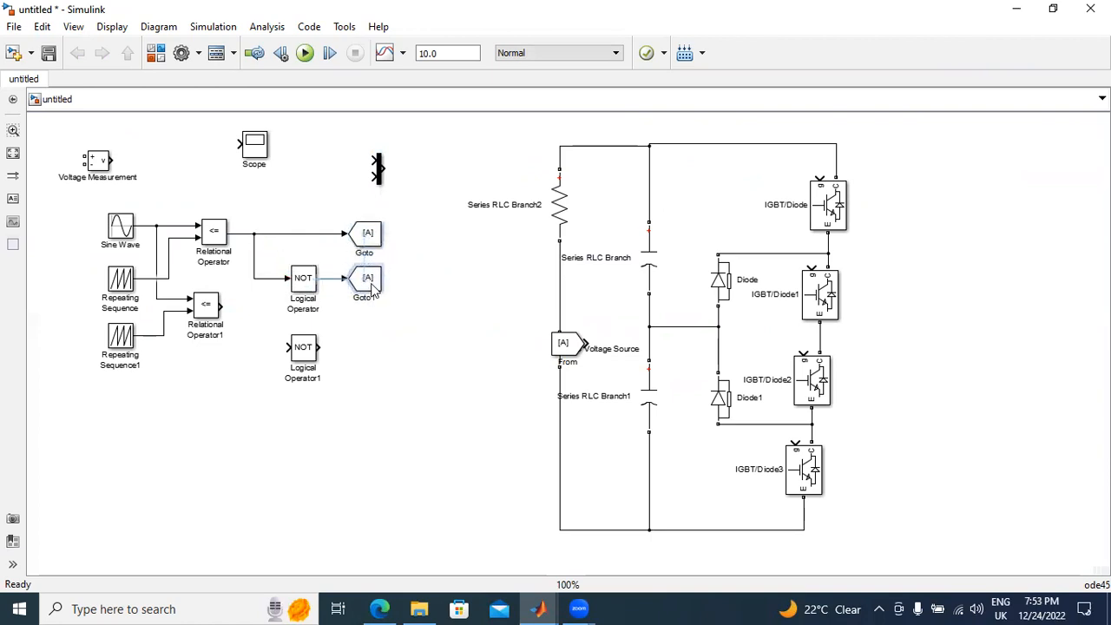
left_click(305, 290)
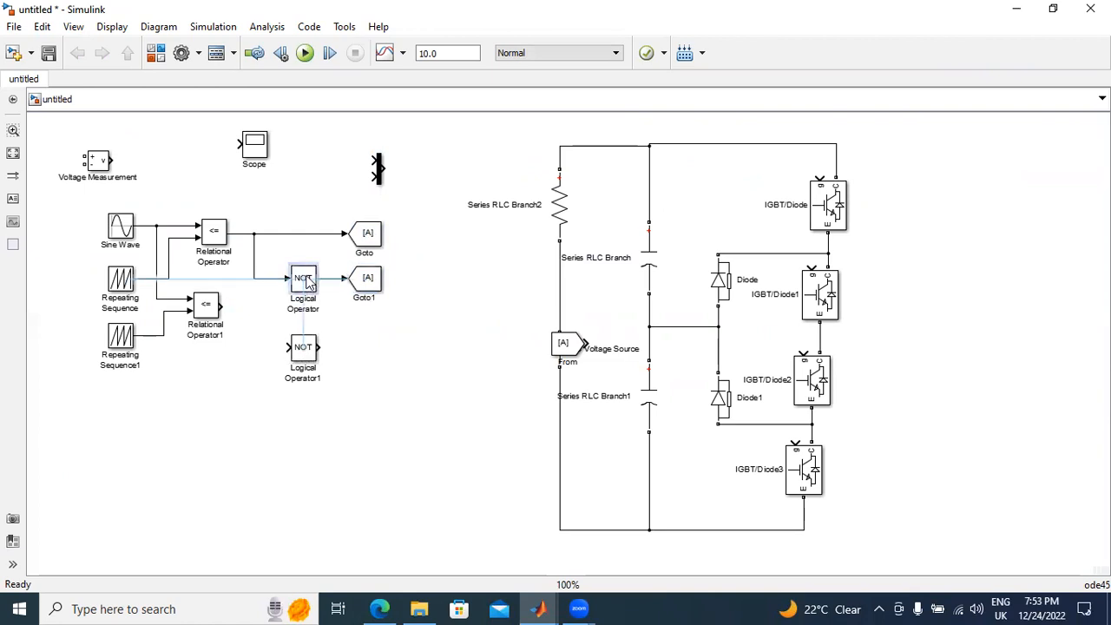
Step: Wire the second Relational Operator directly to a third Goto and through the second NOT block to a fourth Goto
left_click(305, 351)
left_click_drag(303, 380, 303, 388)
left_click_drag(364, 281, 363, 320)
left_click_drag(222, 303, 347, 317)
left_click_drag(288, 387, 258, 318)
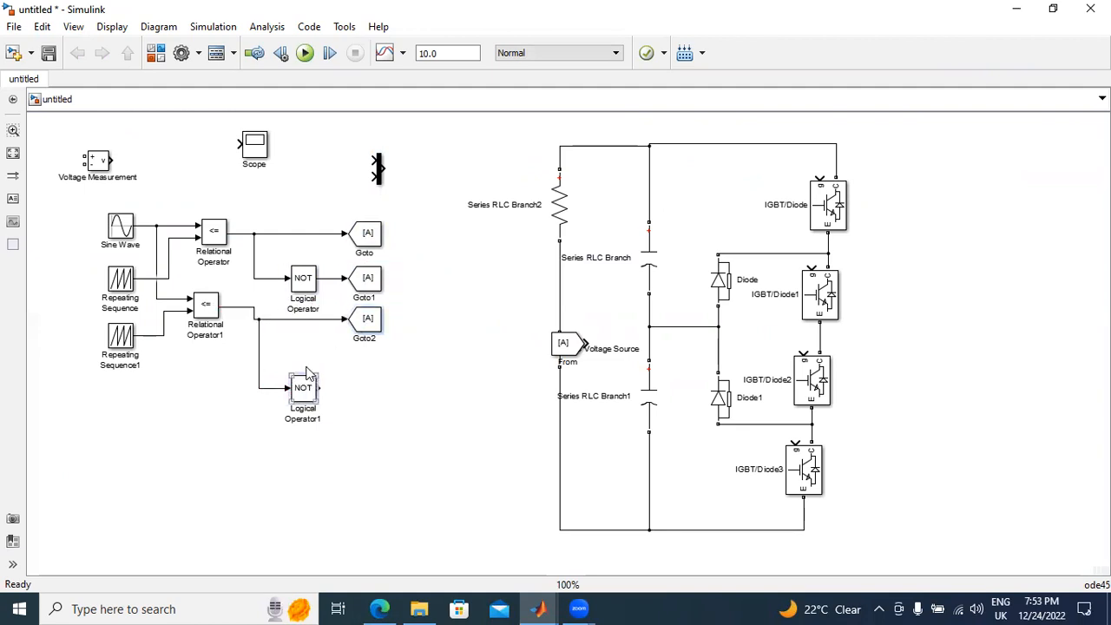
left_click_drag(304, 387, 304, 360)
left_click_drag(365, 319, 371, 364)
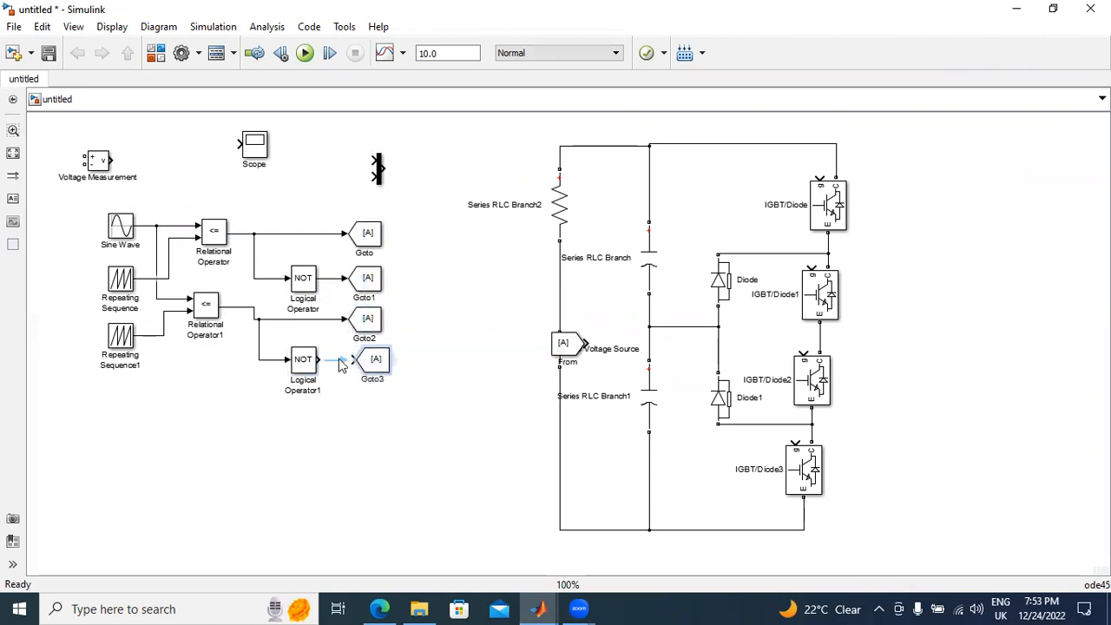
Step: Set the tag of the Goto fed directly by the first Relational Operator to S1
left_click(366, 243)
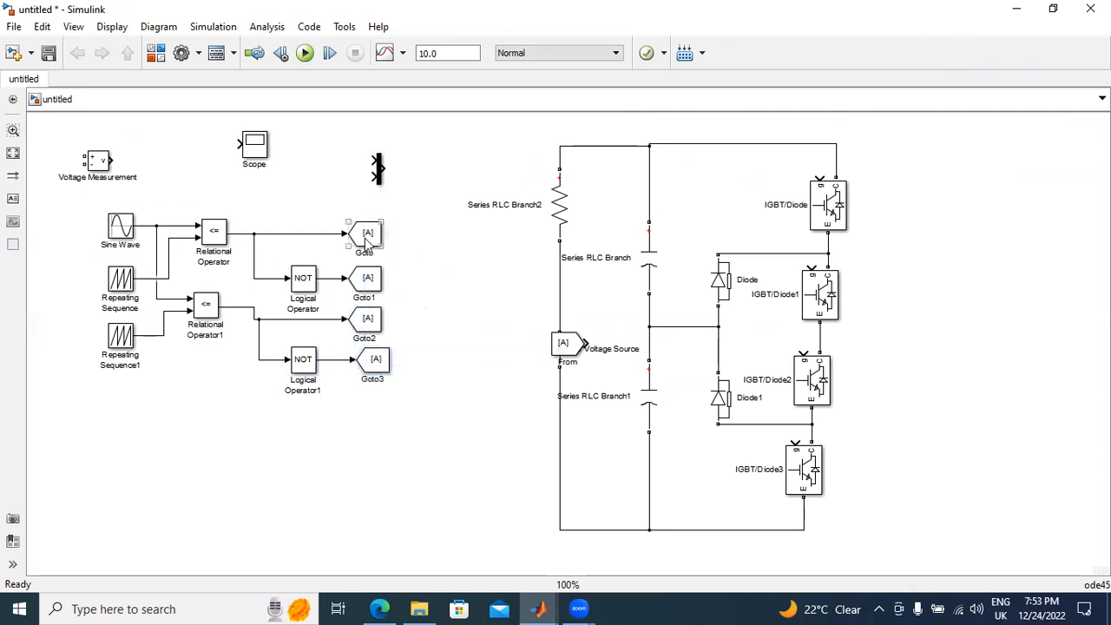
double_click(367, 243)
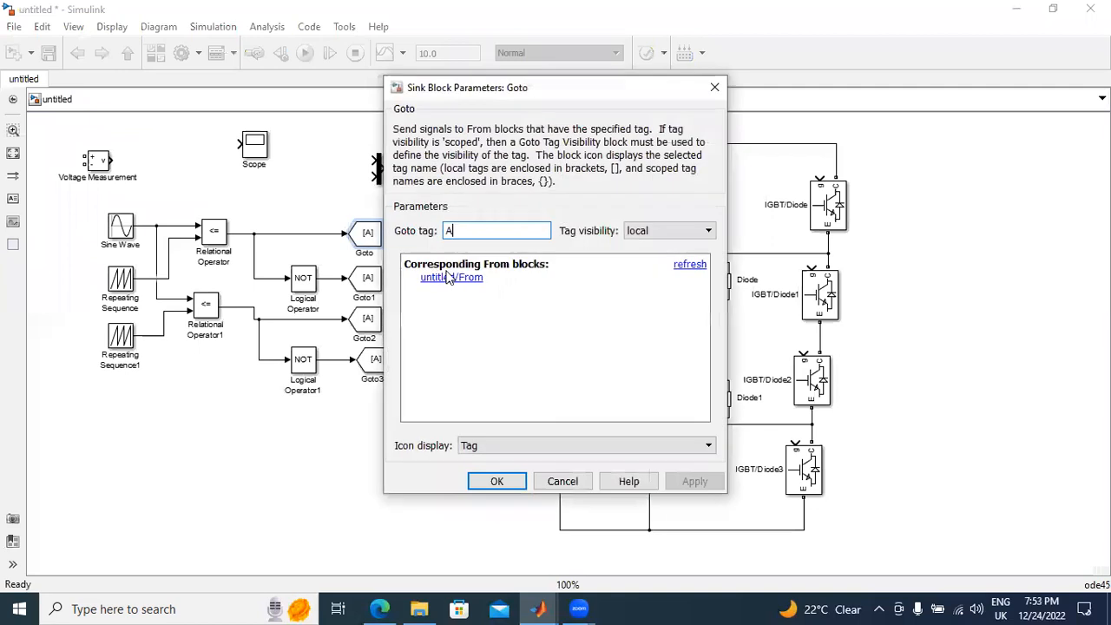
key("BackSpace")
type("S1")
left_click(694, 481)
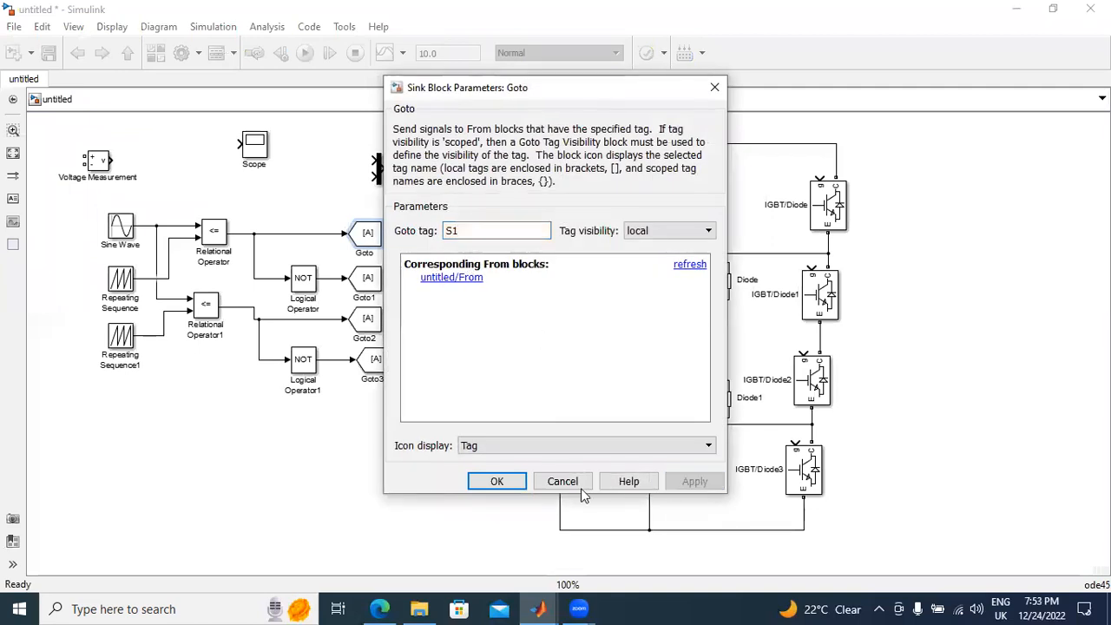
left_click(496, 481)
Step: Set the tag of the Goto after the first NOT block to S3
double_click(367, 278)
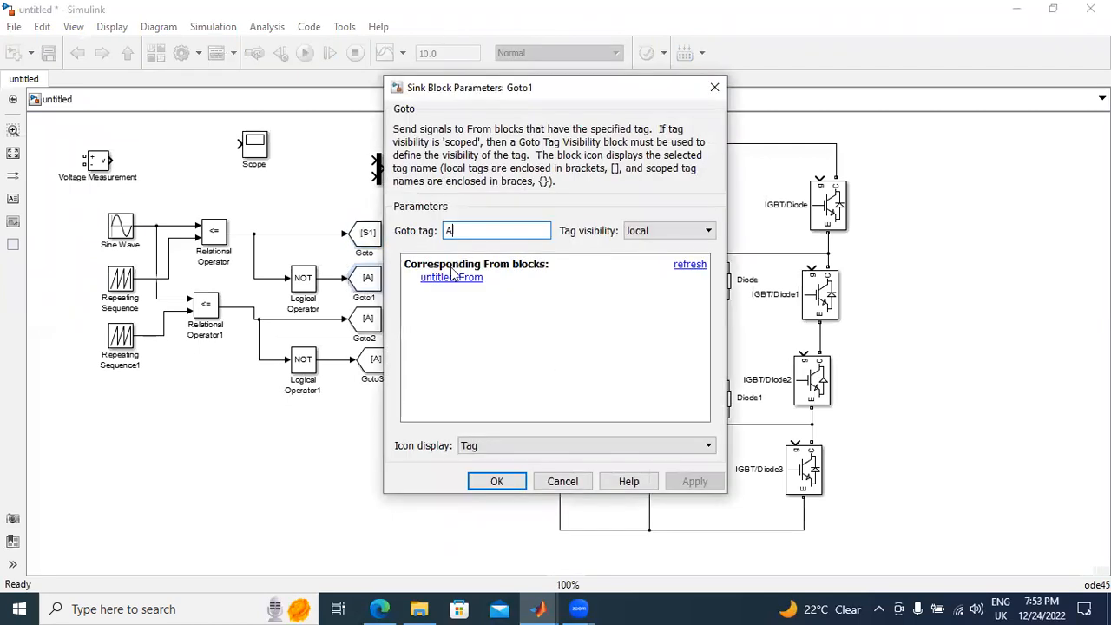
key("BackSpace")
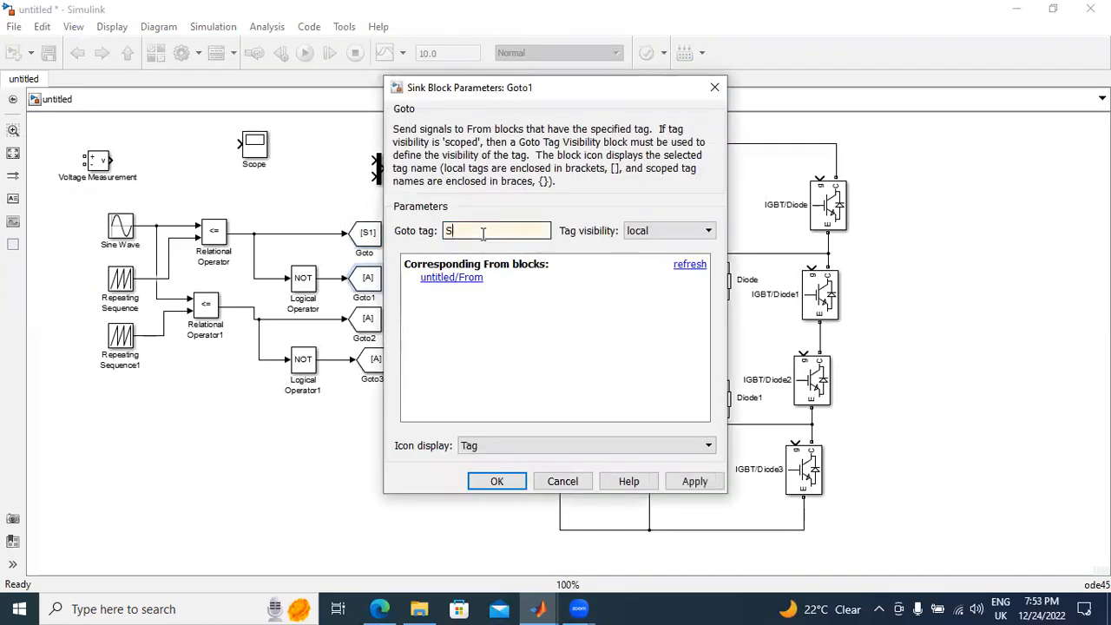
left_click(694, 481)
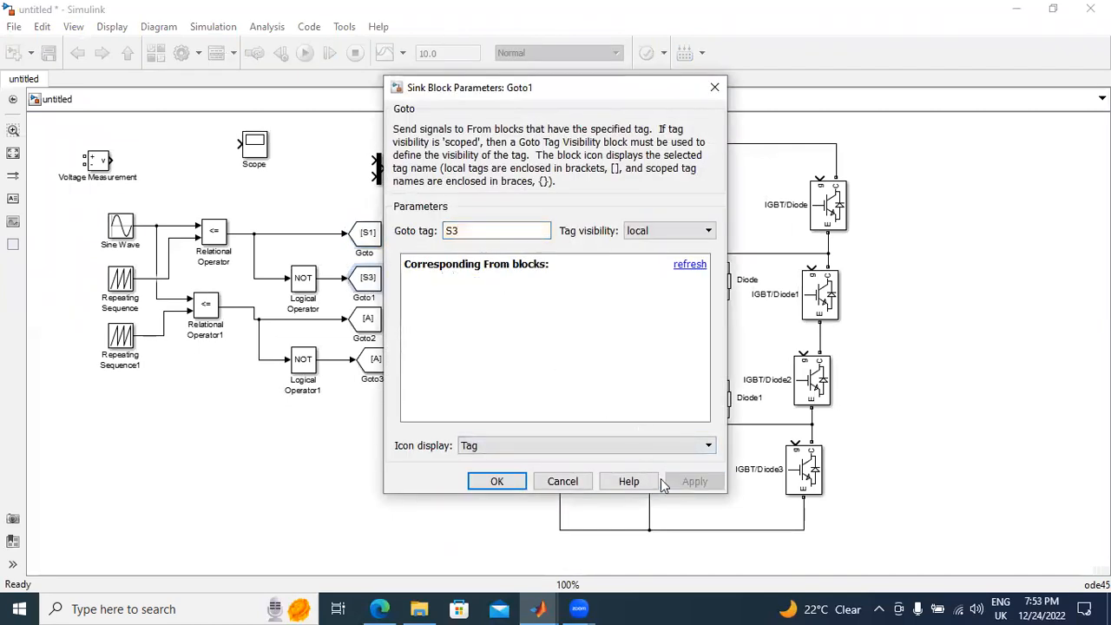
left_click(496, 481)
Step: Set the tag of the Goto fed directly by the second Relational Operator to S2
double_click(371, 321)
key("BackSpace")
type("S2")
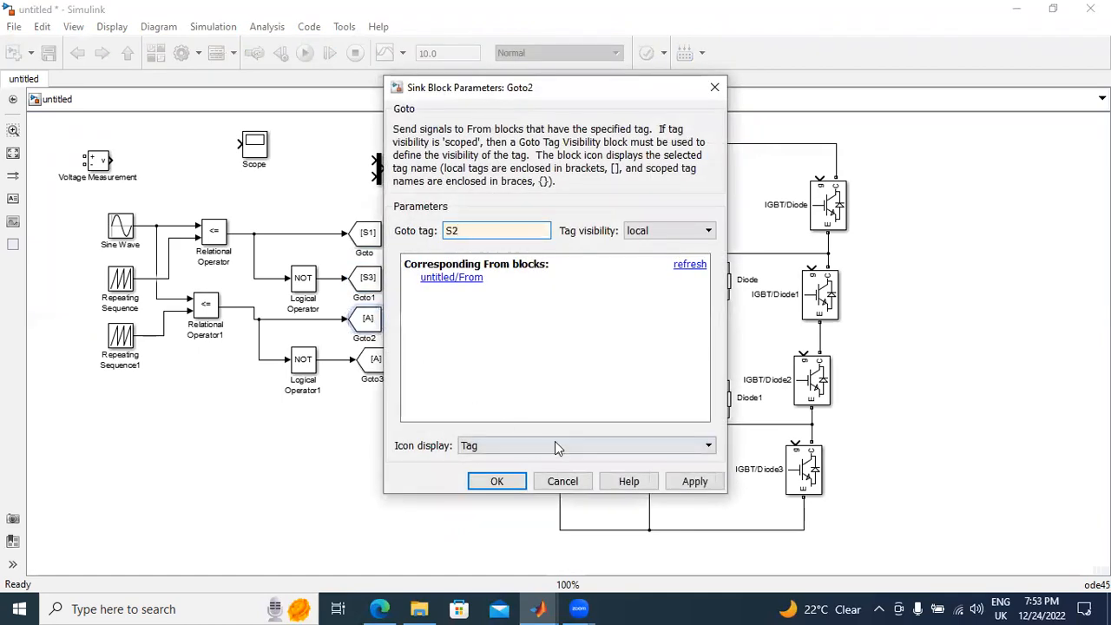
left_click(694, 480)
left_click(496, 481)
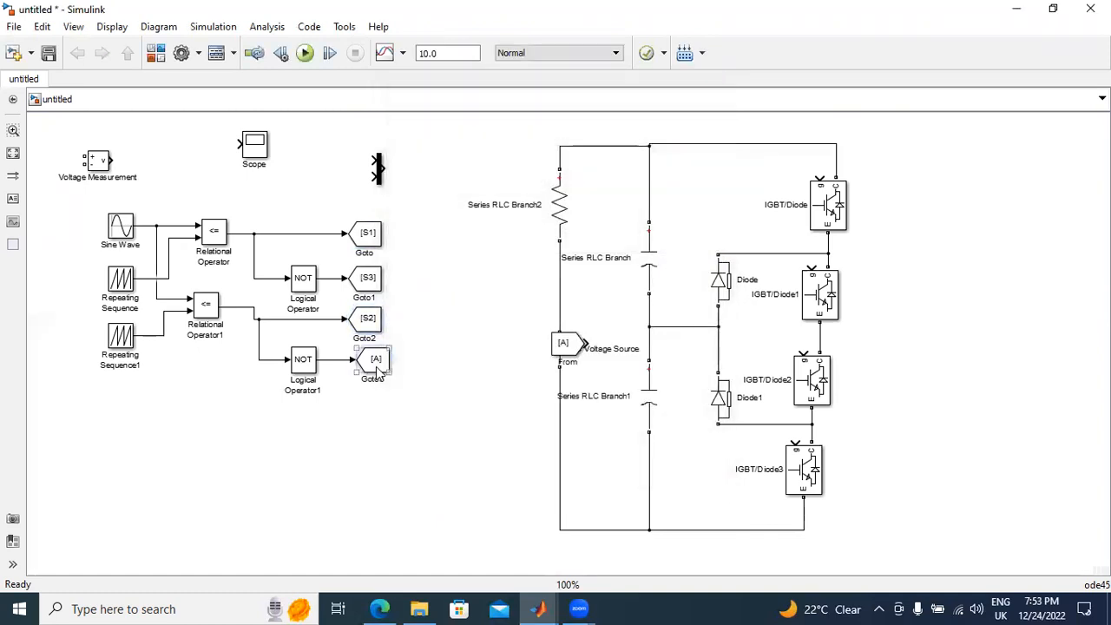
Step: Set the tag of the Goto after the second NOT block to S4
double_click(375, 366)
key("BackSpace")
type("S4")
left_click(694, 480)
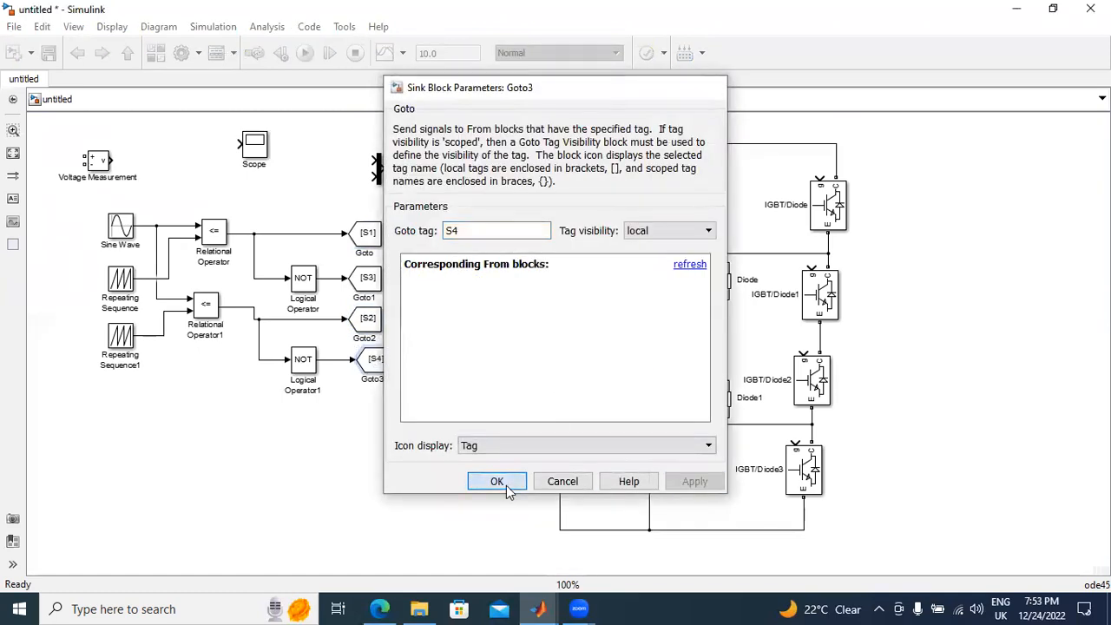
left_click(496, 480)
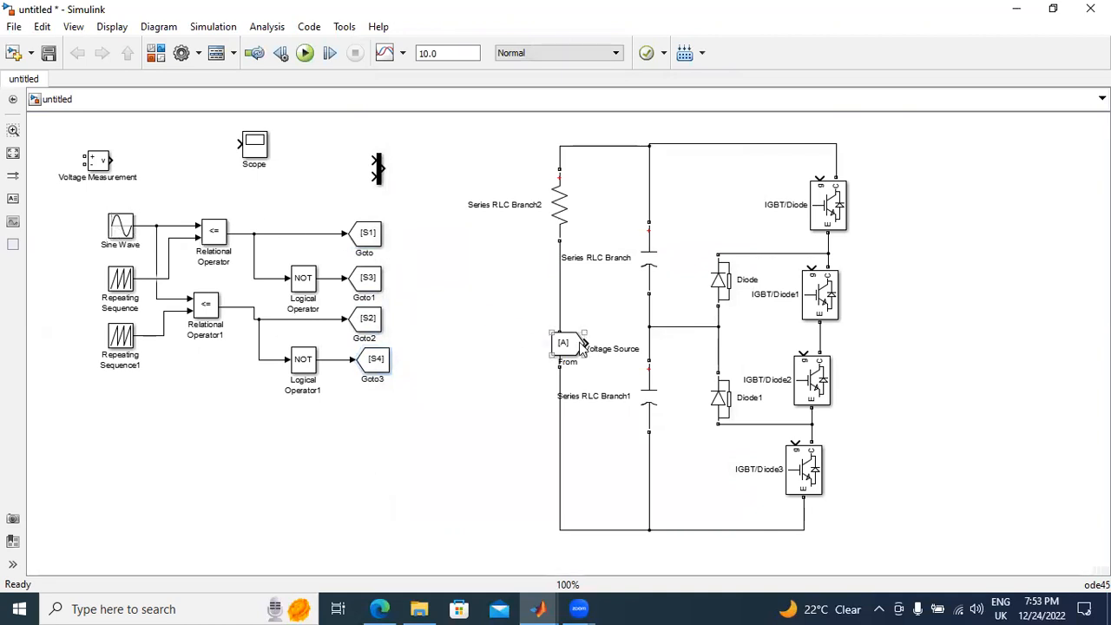
Step: Move the From block beside the uppermost IGBT, wire it to that gate, and set its Goto tag to S1
left_click_drag(583, 345, 819, 178)
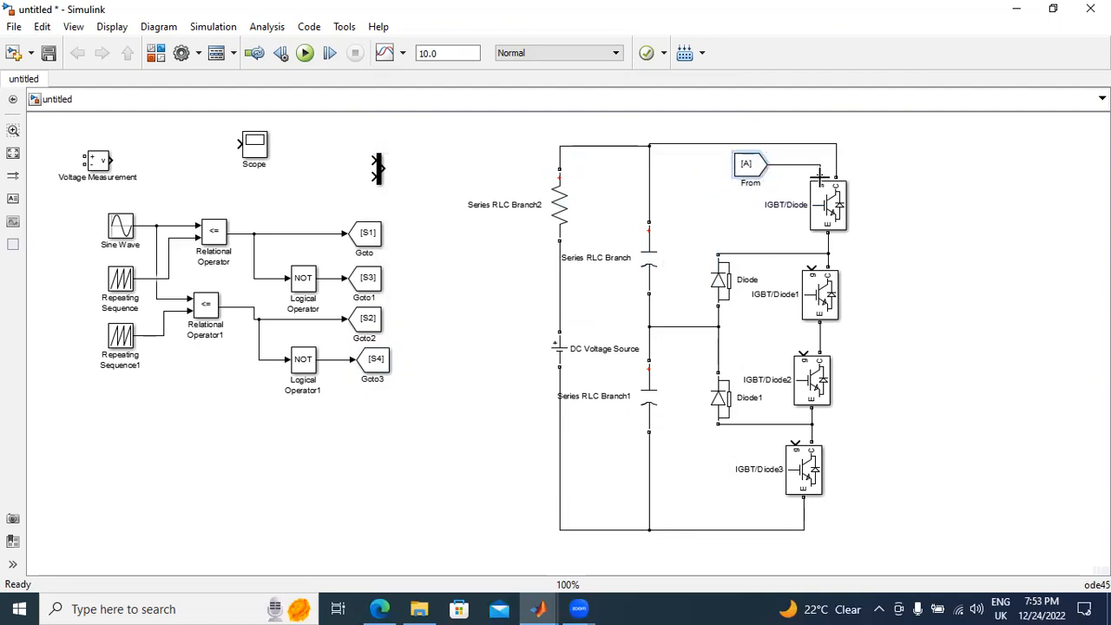
double_click(755, 169)
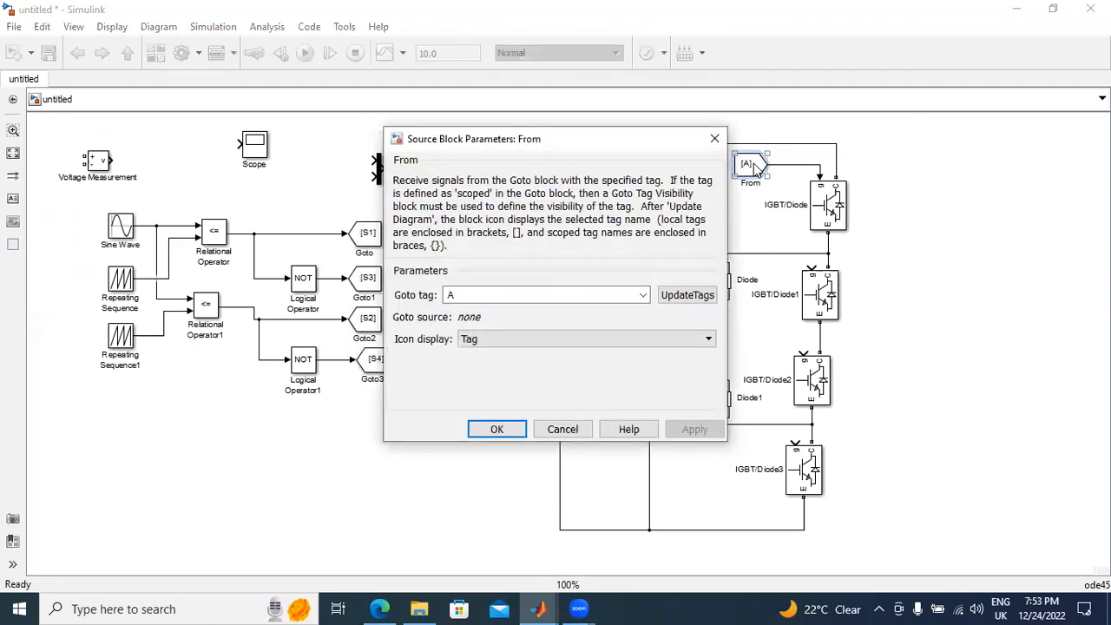
key("BackSpace")
type("S1")
left_click(587, 311)
left_click(694, 429)
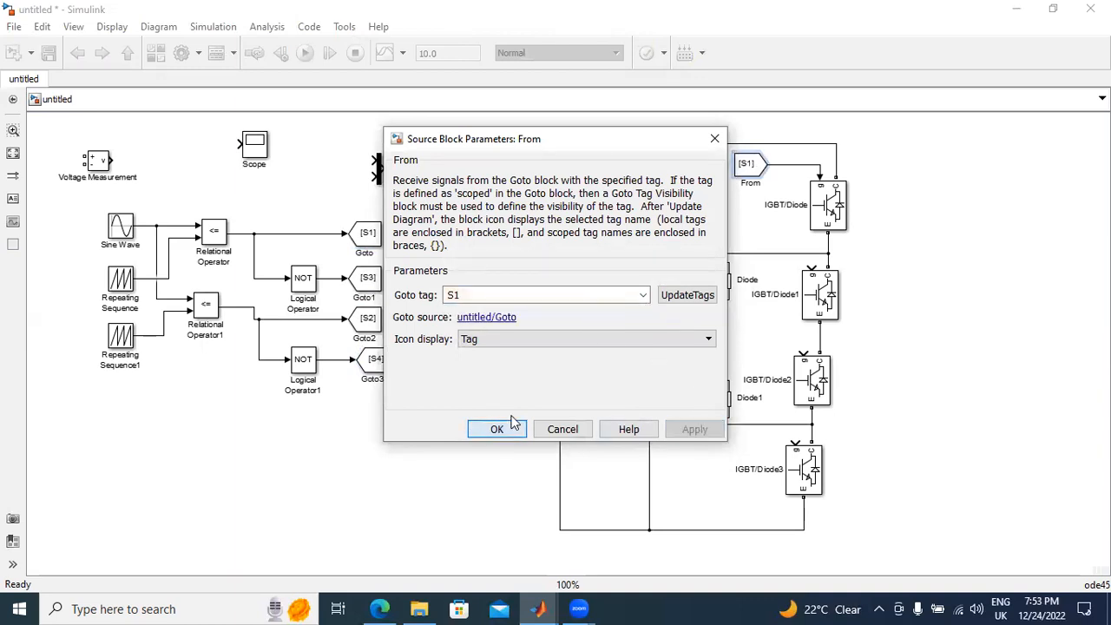
left_click(497, 429)
Step: Copy the From block beside the second IGBT, wire it to that gate, and set its Goto tag to S2
left_click_drag(770, 167, 774, 246)
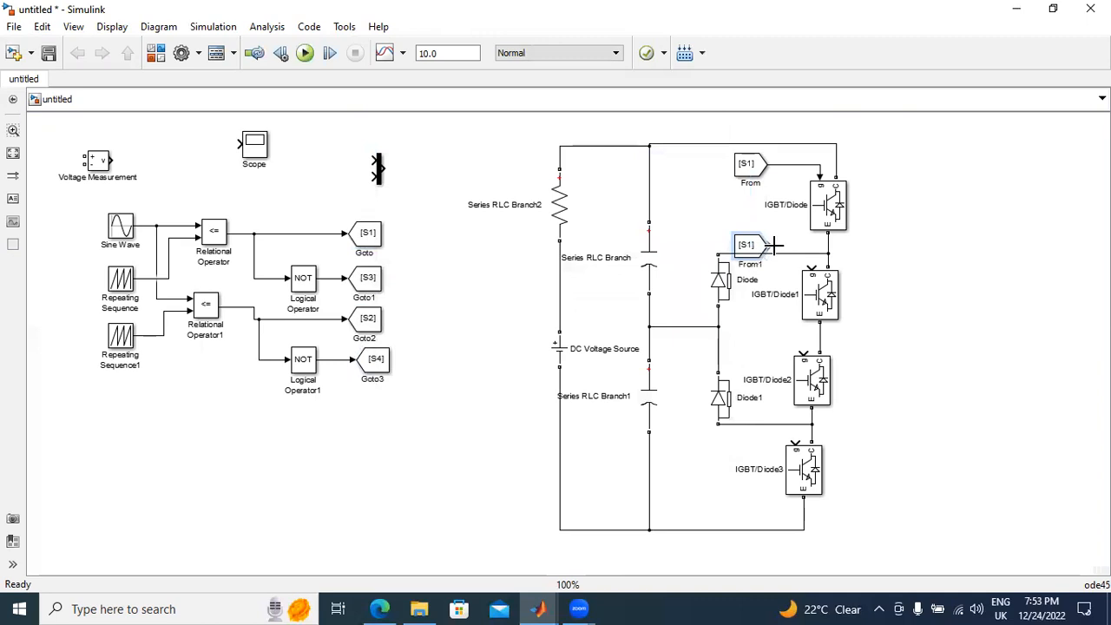
double_click(750, 249)
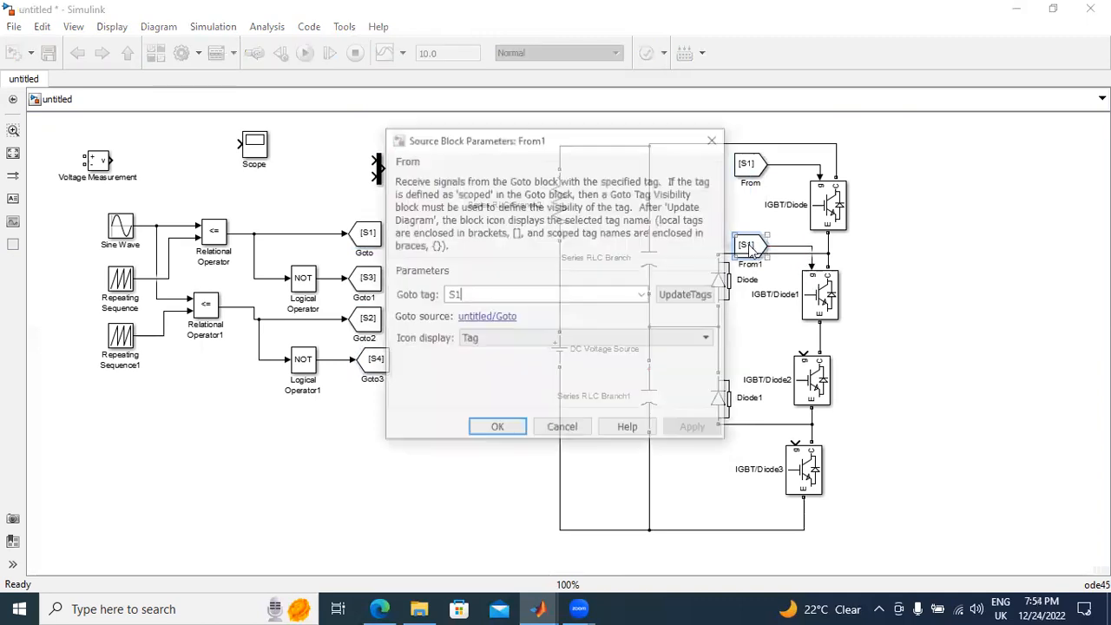
left_click(643, 295)
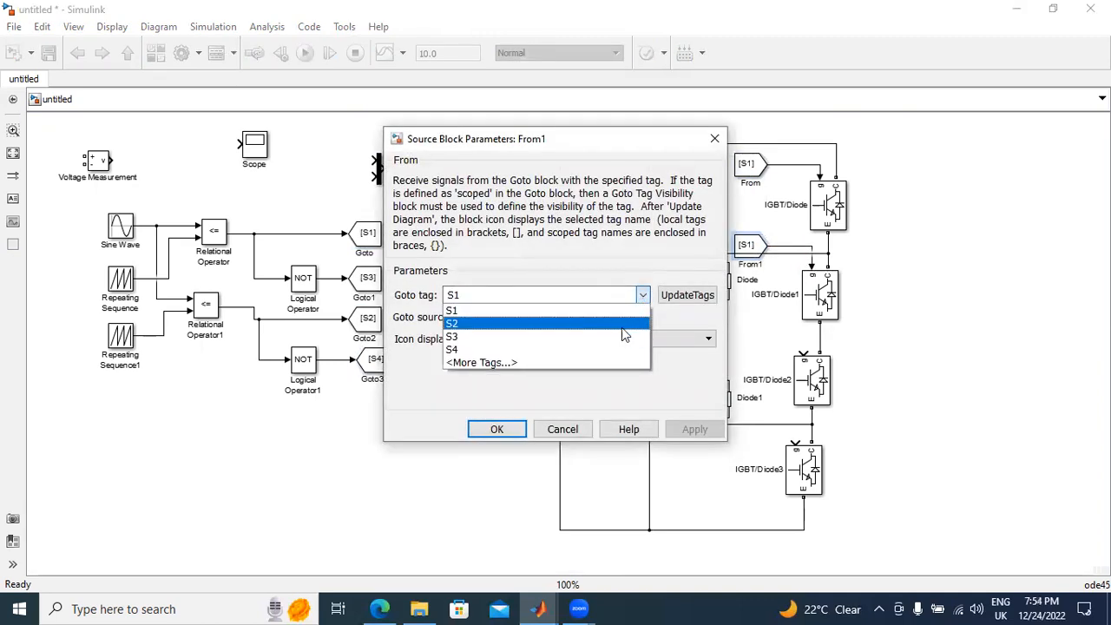
left_click(622, 326)
left_click(691, 427)
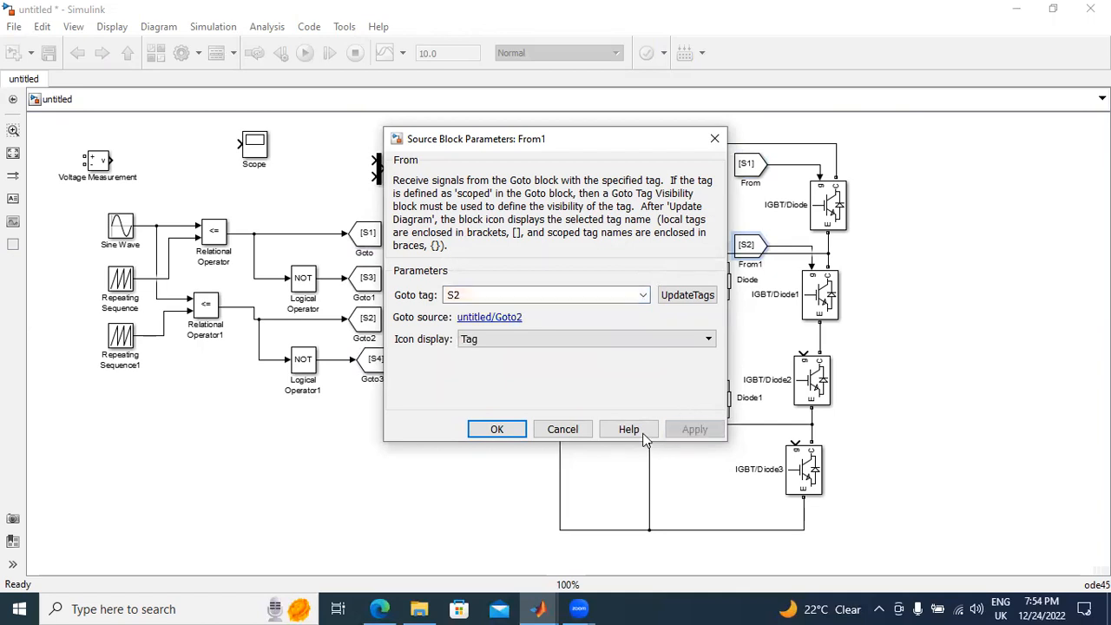
left_click(497, 428)
Step: Copy the From block beside the third IGBT, wire it to that gate, and set its Goto tag to S3
left_click_drag(751, 247, 772, 338)
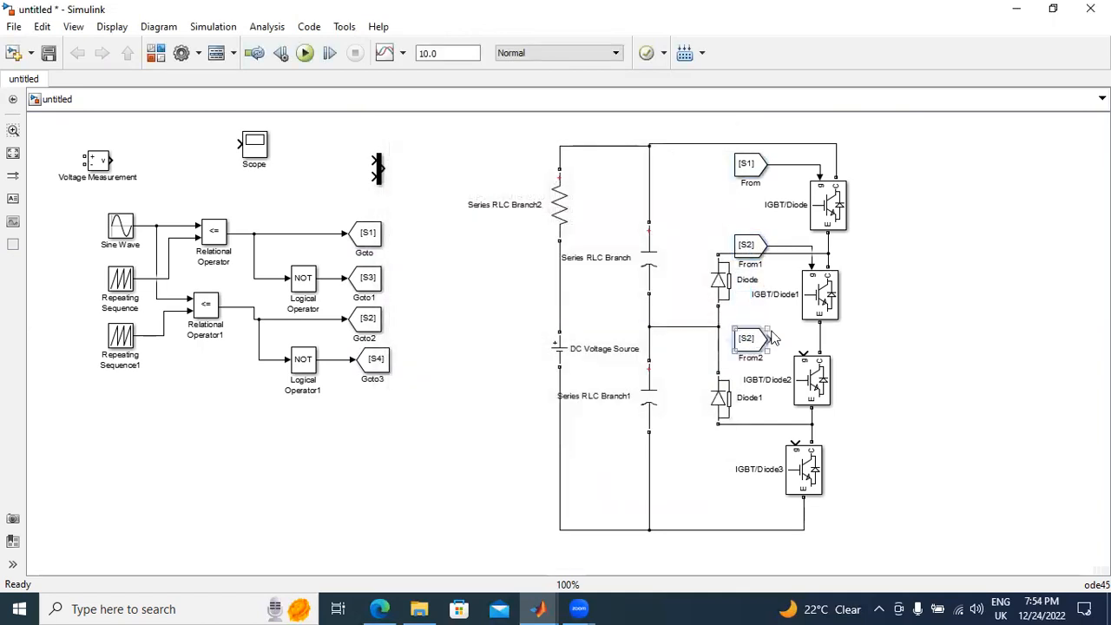
double_click(751, 344)
left_click(642, 295)
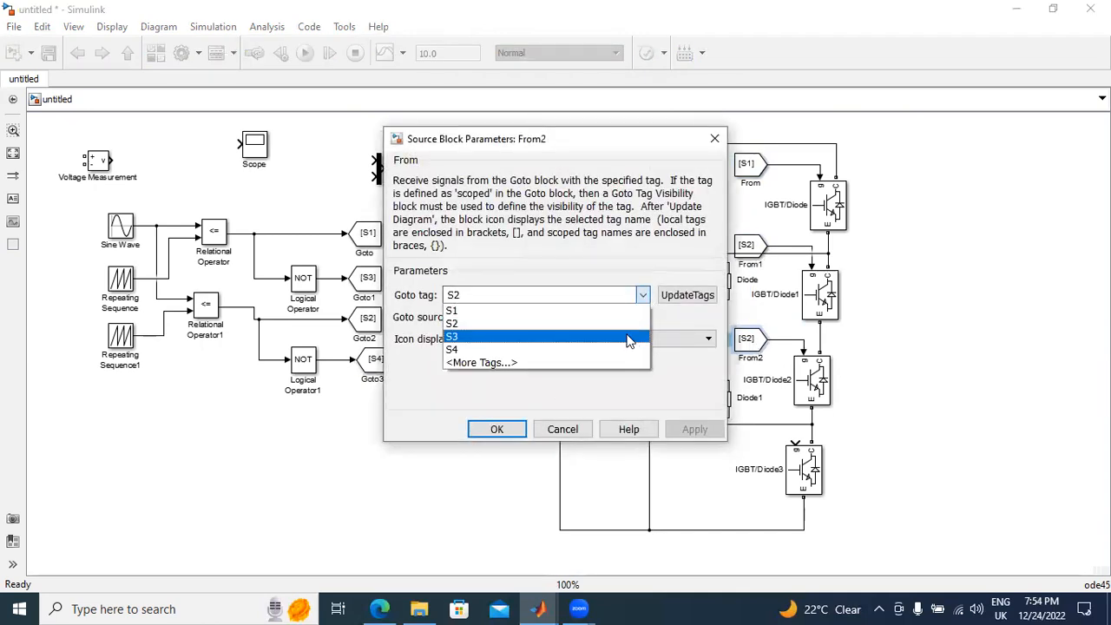
left_click(628, 339)
left_click(694, 428)
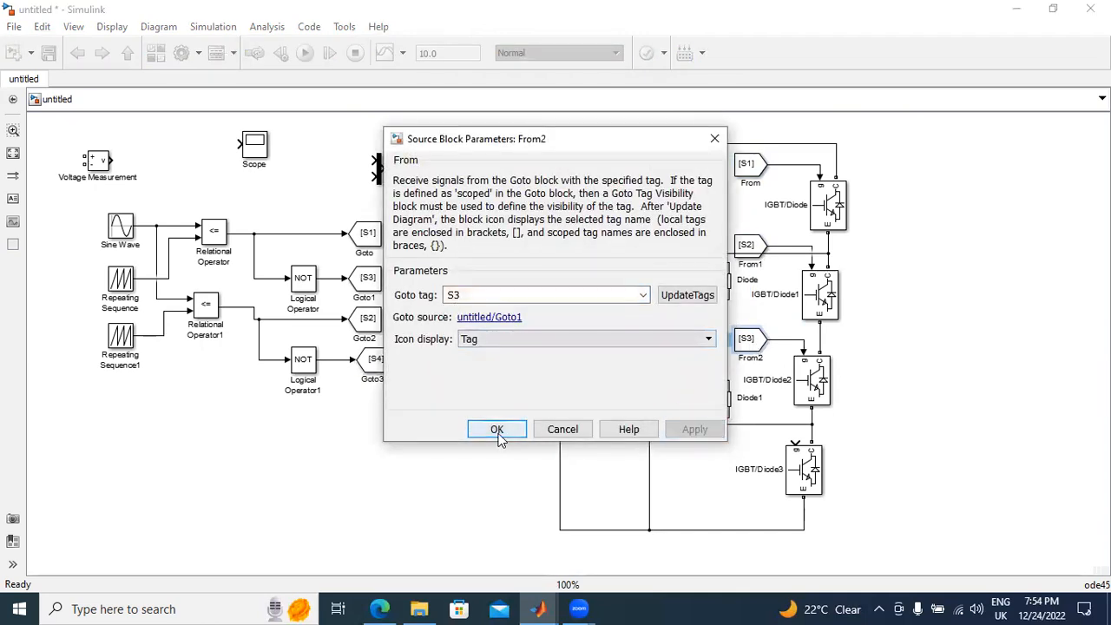
left_click(496, 429)
Step: Wire a From copy tagged S4 to the lowest IGBT's gate and place it just above the lower clamping-diode line
left_click_drag(740, 336, 795, 445)
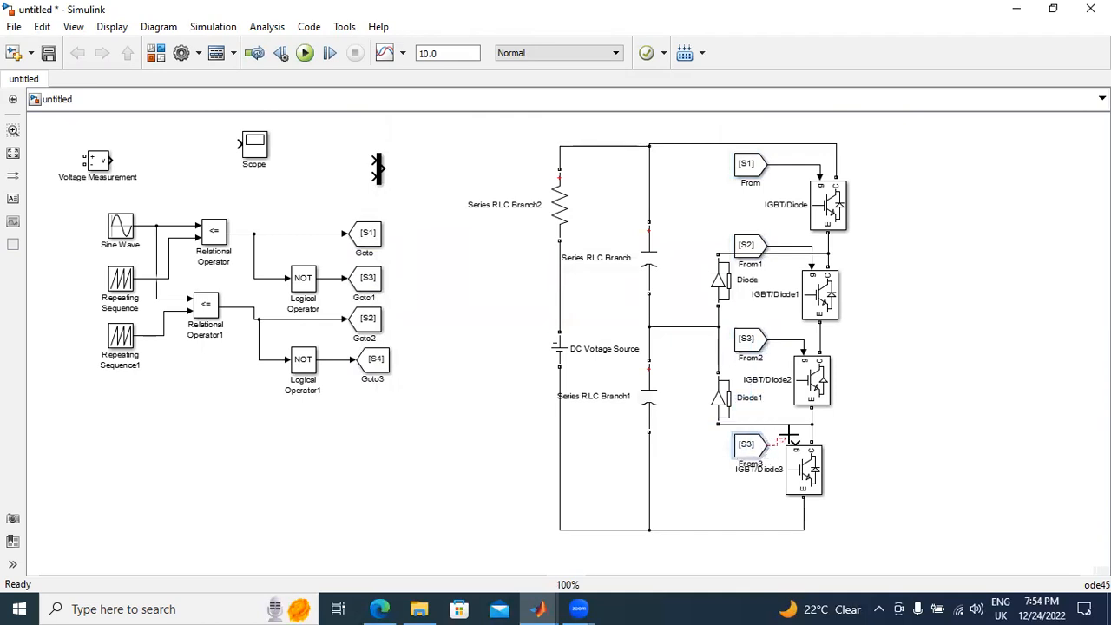
double_click(746, 451)
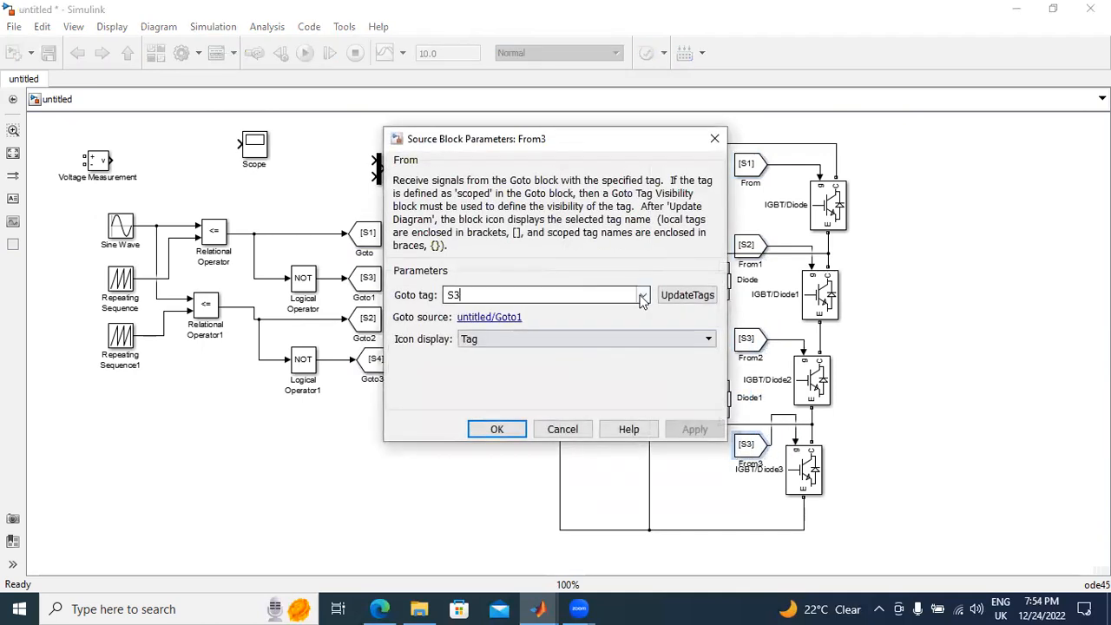
left_click(643, 295)
left_click(623, 349)
left_click(694, 429)
left_click(496, 429)
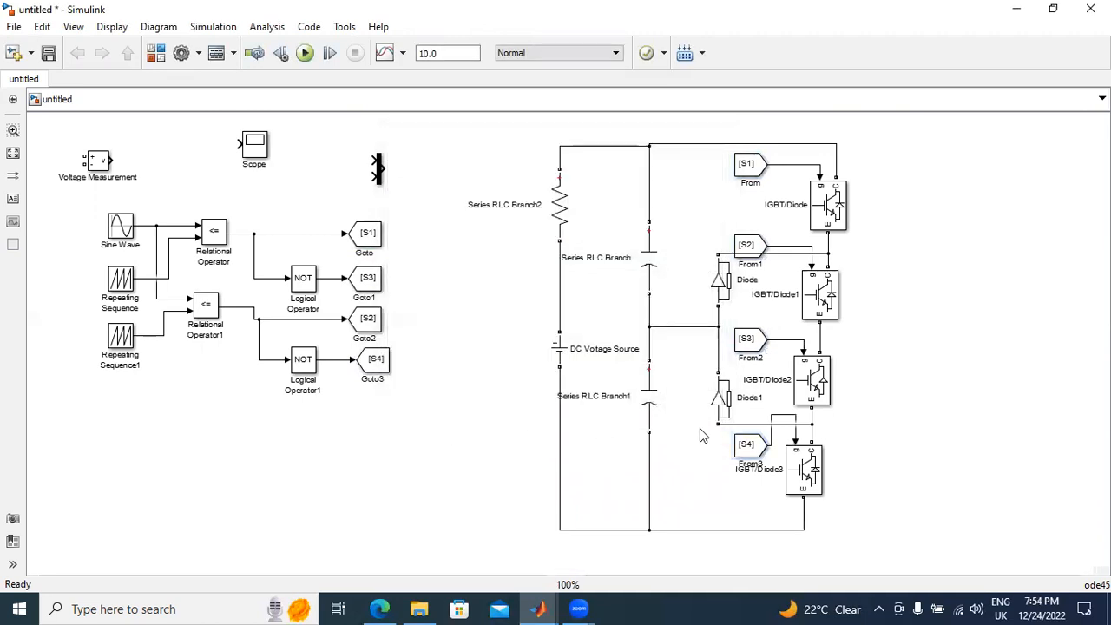
left_click_drag(744, 444, 756, 408)
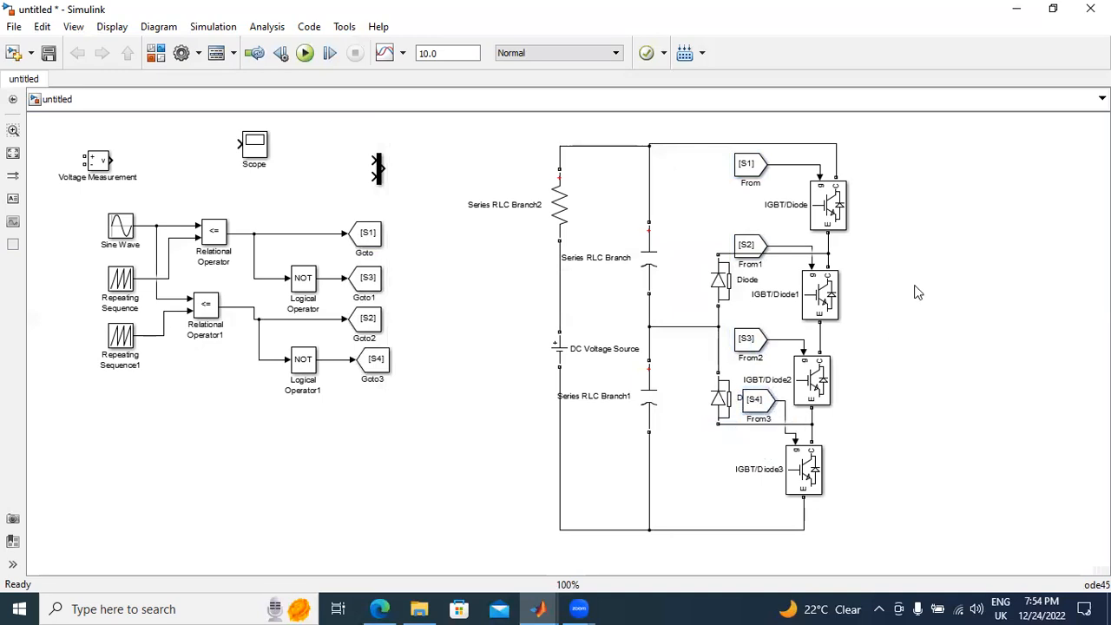
Step: Hide the block names of all blocks in the model
key("ctrl+a")
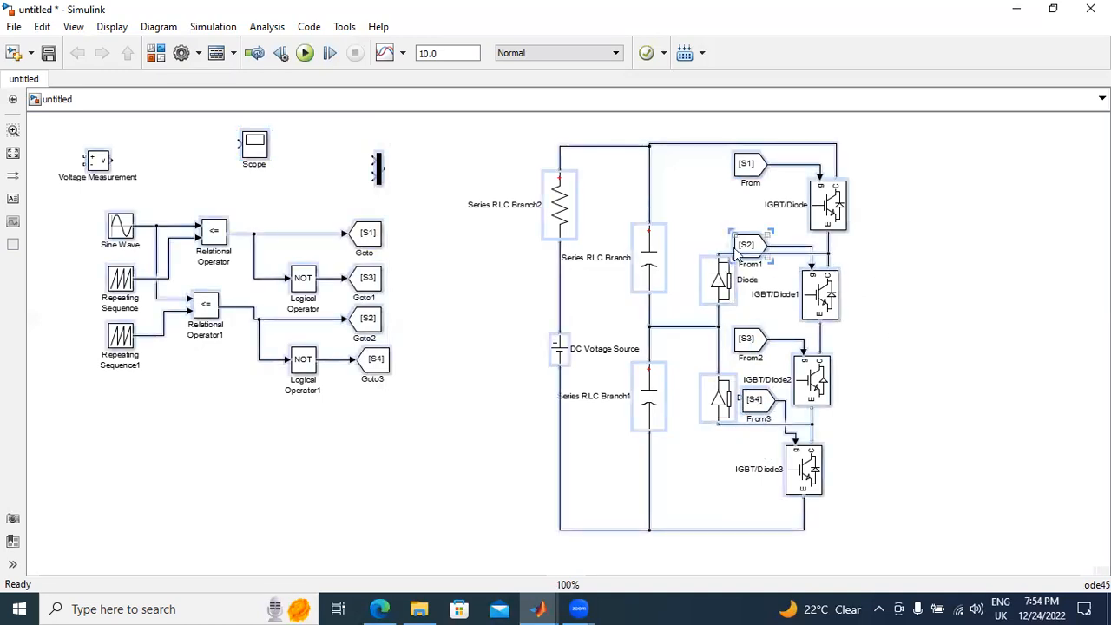
right_click(739, 252)
mouse_move(831, 414)
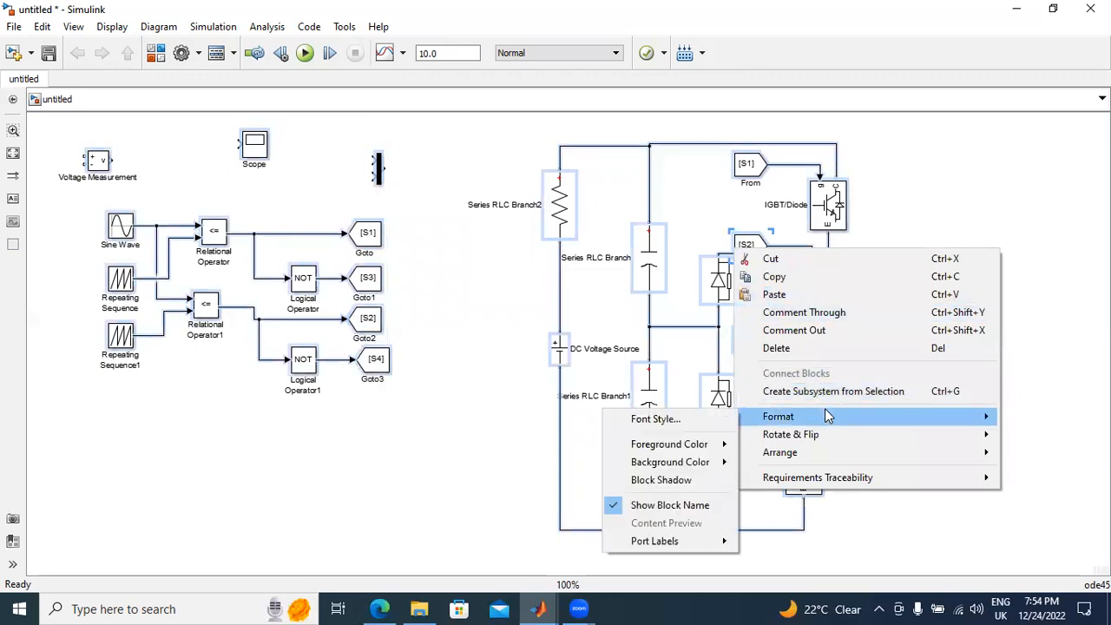
left_click(675, 508)
left_click(942, 344)
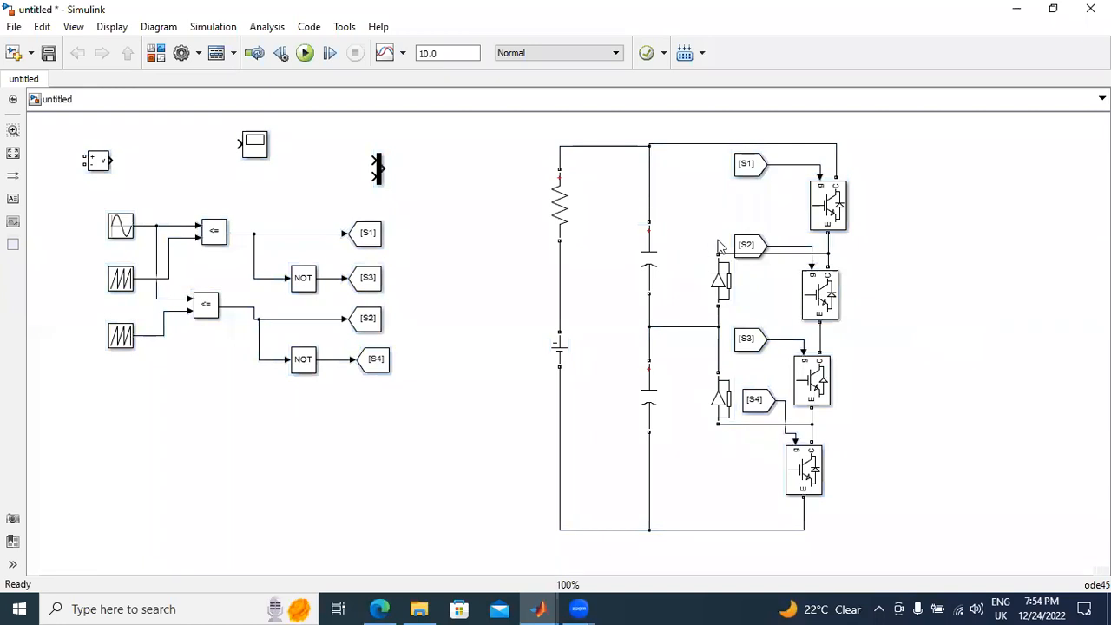
Step: Move the S2 From block up, clear of the upper clamping diode's connection line
left_click_drag(751, 244, 751, 224)
left_click(751, 338)
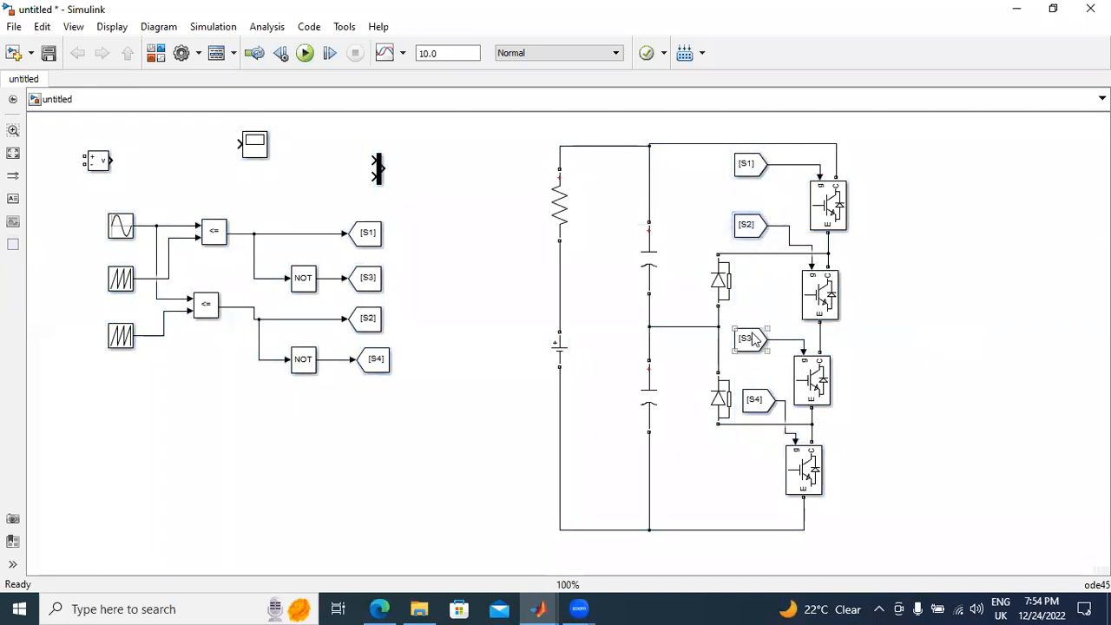
left_click(478, 316)
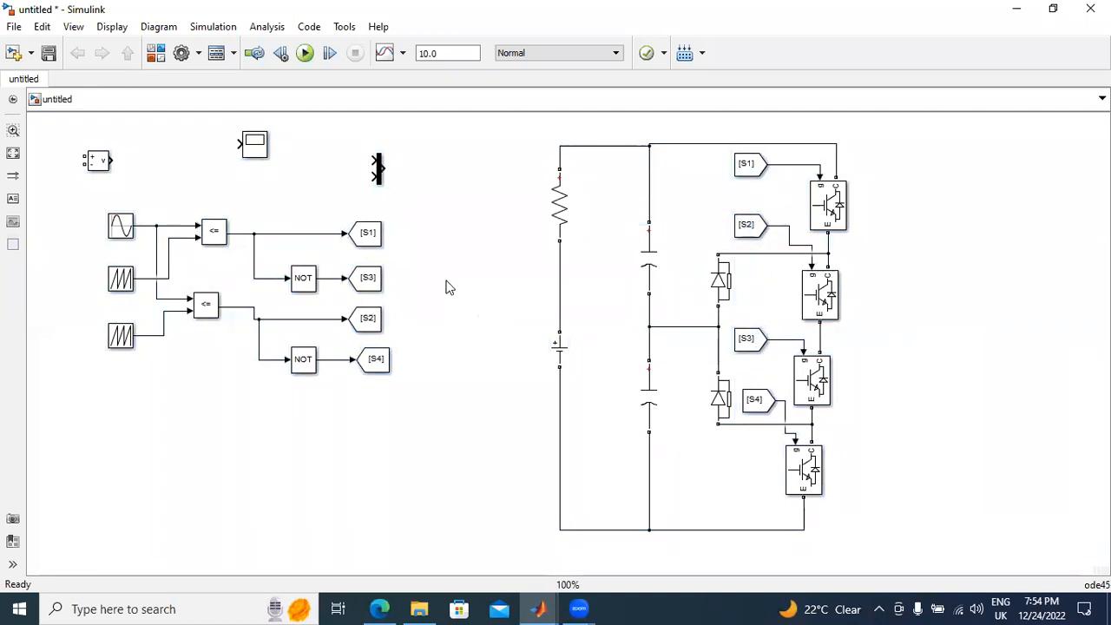
Step: Set the Sine Wave block's amplitude to 0.9 and its frequency to 2*pi*50 rad/sec
double_click(121, 225)
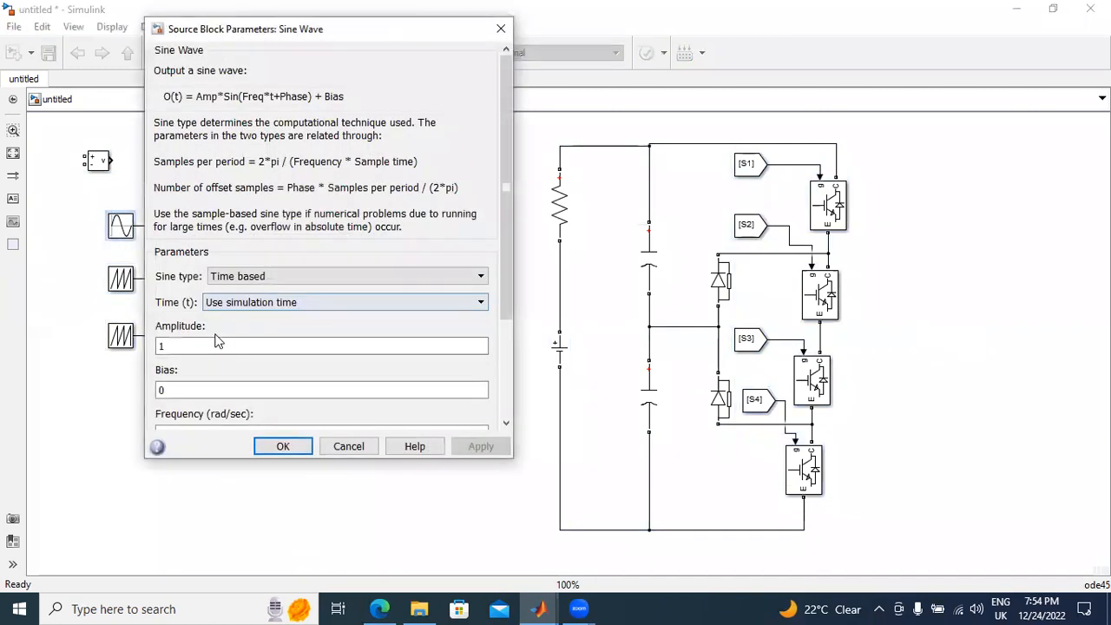
scroll(498, 385, "down", 3)
left_click(255, 198)
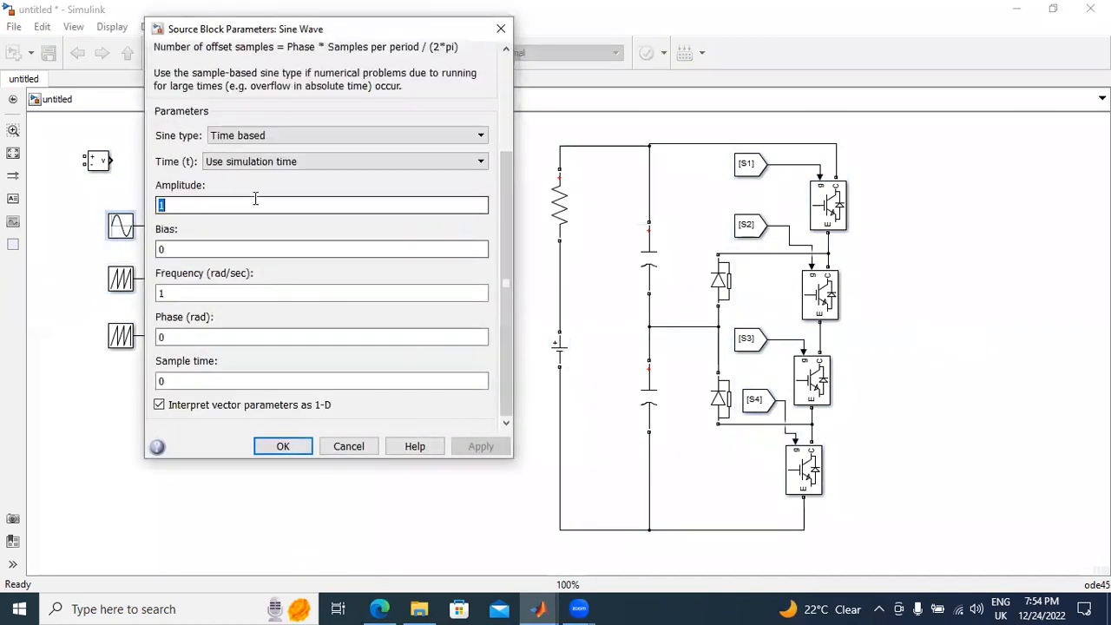
type("0.9")
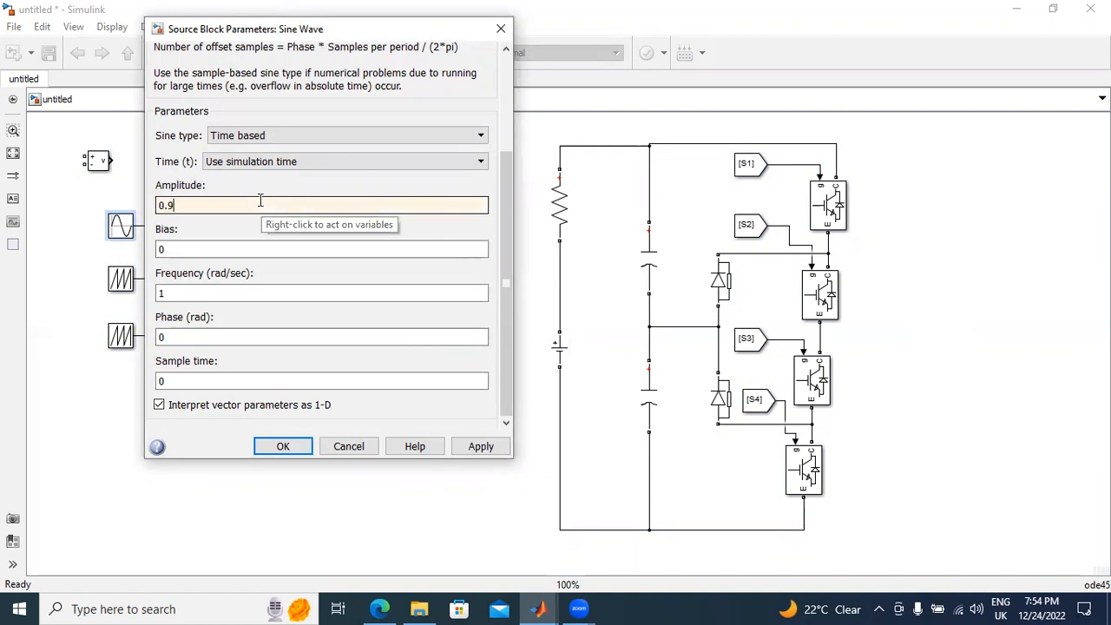
left_click(283, 297)
type("2*pi*50")
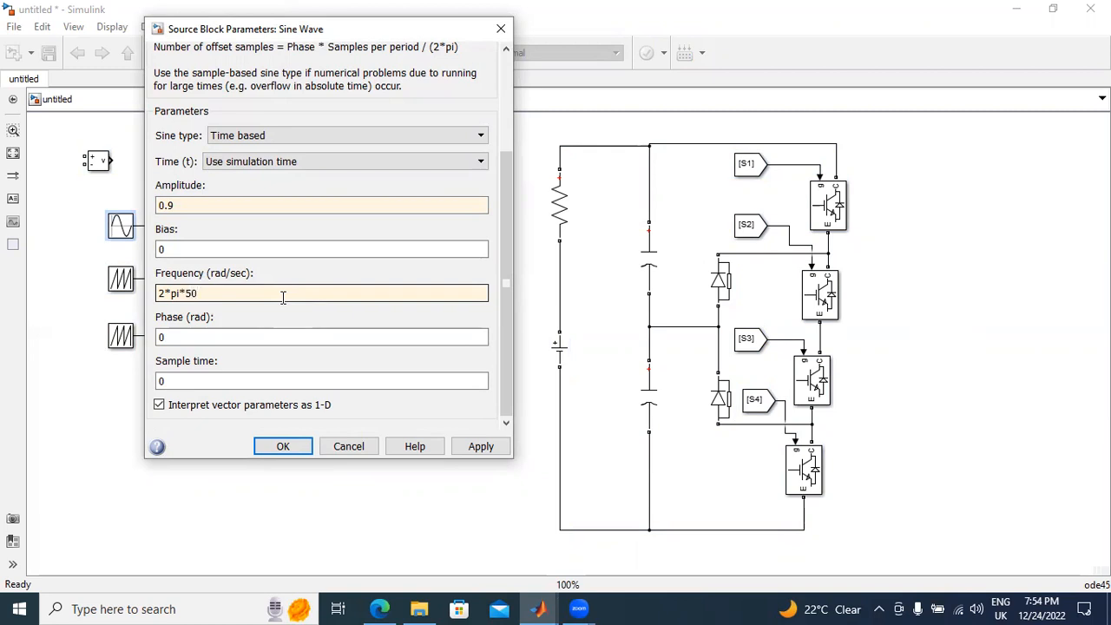
left_click(481, 446)
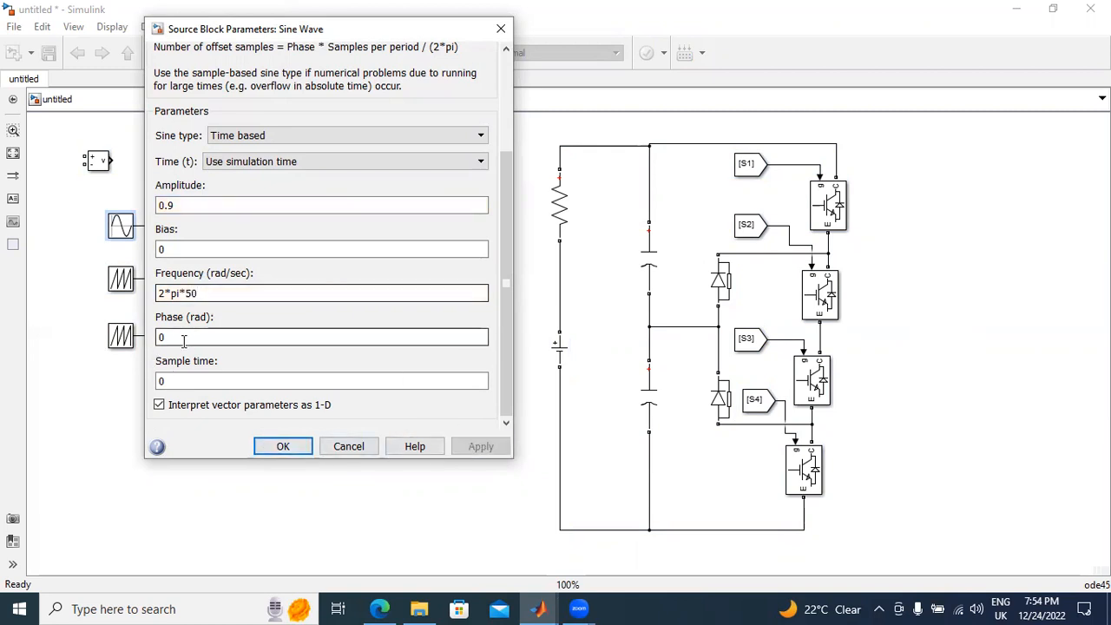
left_click(283, 446)
Step: Set the upper Repeating Sequence's time values to [0 0.5 1]/500 and its output values to [0 1 0]
double_click(121, 278)
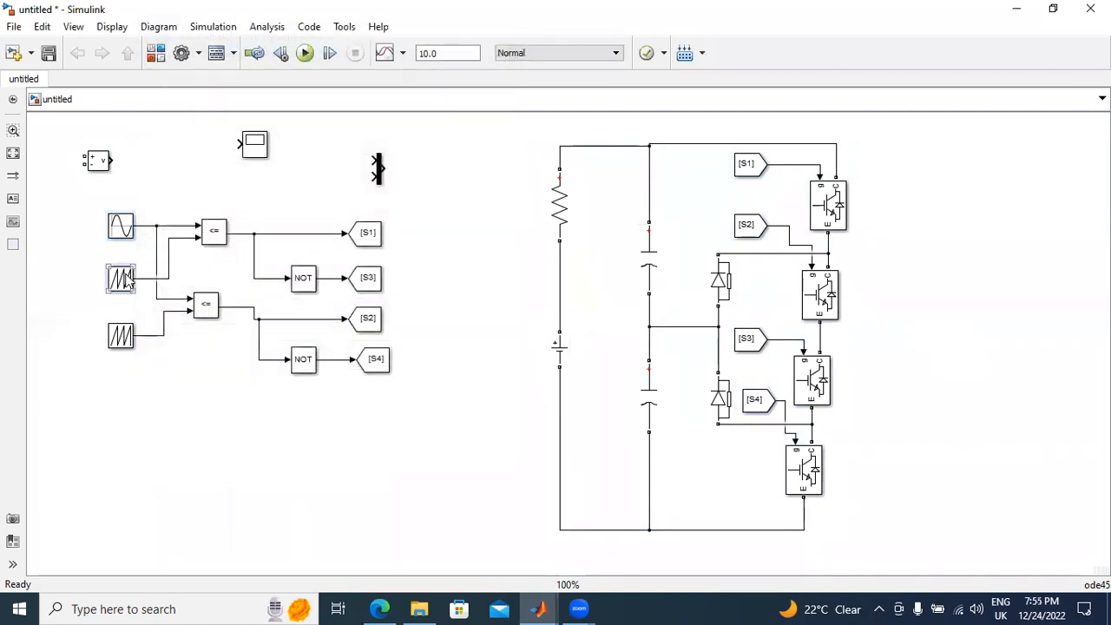
left_click(180, 289)
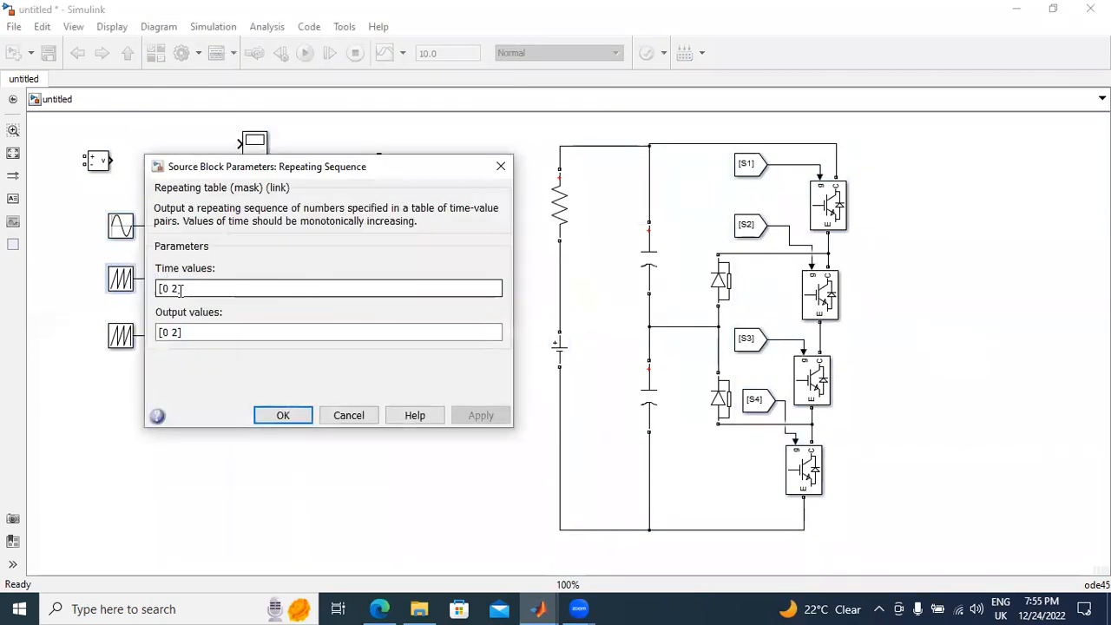
triple_click(180, 289)
double_click(180, 289)
left_click(197, 290)
key("BackSpace")
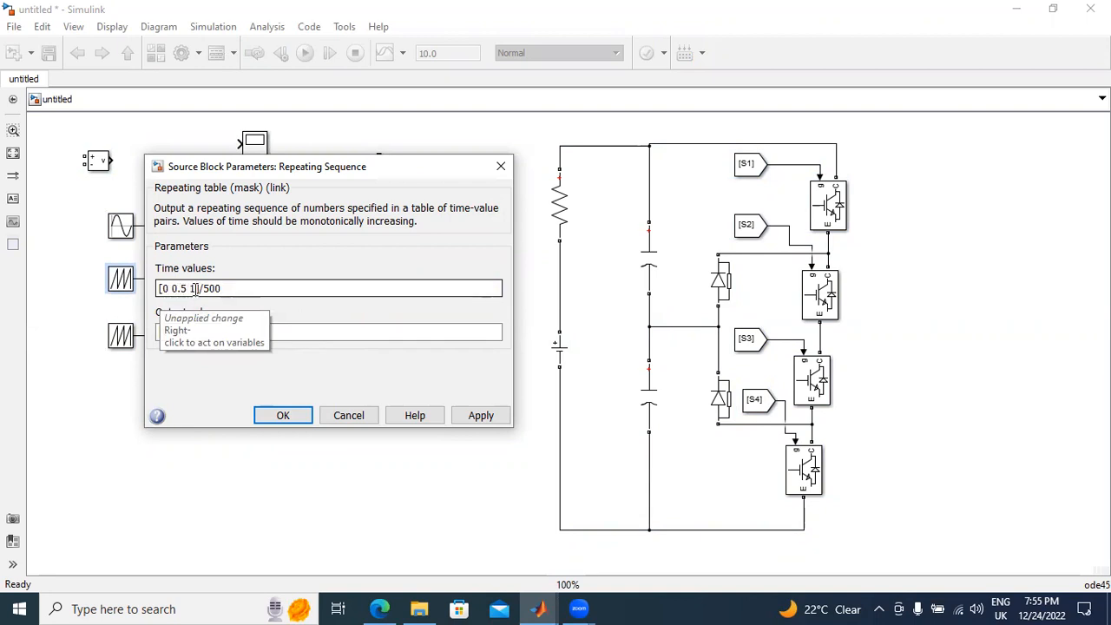
mouse_move(184, 333)
left_mouse_down()
mouse_move(159, 334)
mouse_move(176, 336)
left_mouse_up()
key("BackSpace")
key("BackSpace")
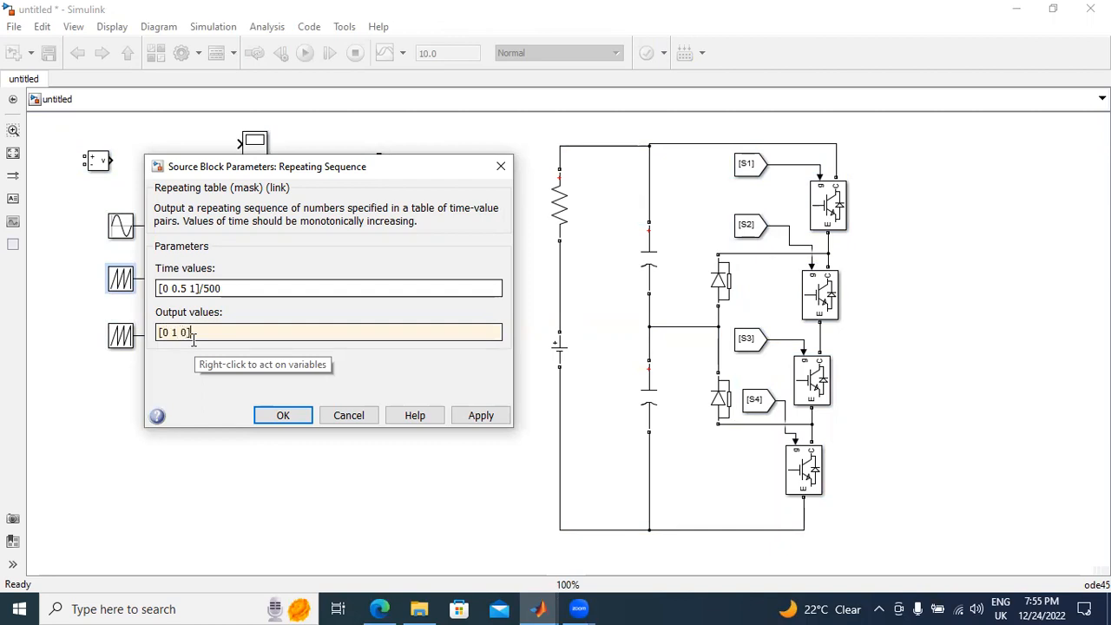
left_click(491, 415)
left_click(301, 416)
Step: Set the lower Repeating Sequence's time values to [0 0.5 1]/500
double_click(120, 335)
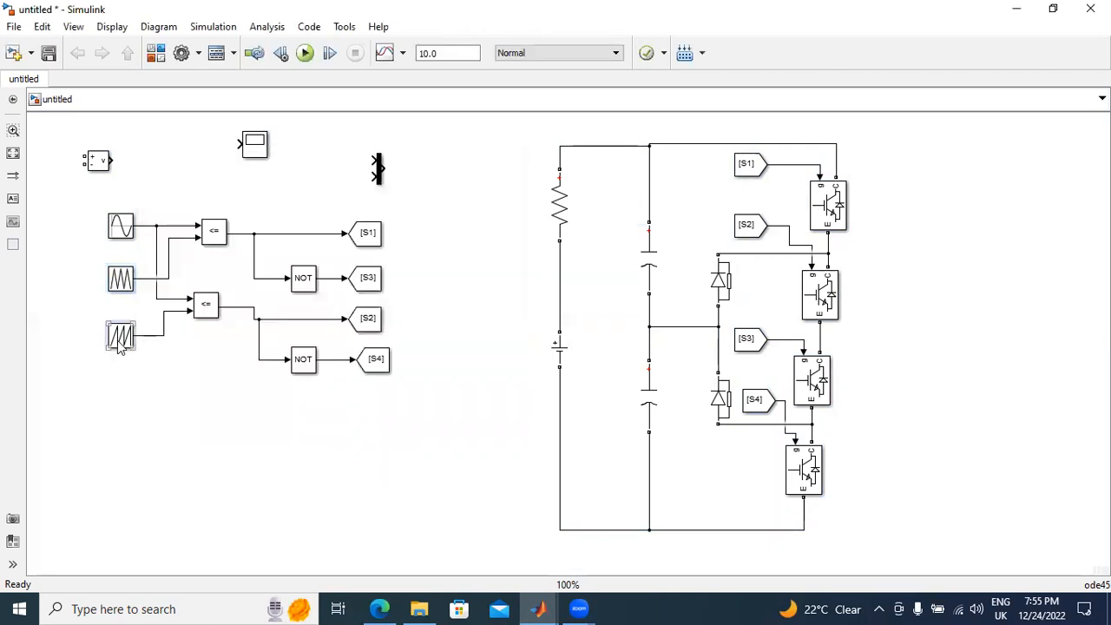
left_click(178, 346)
key("BackSpace")
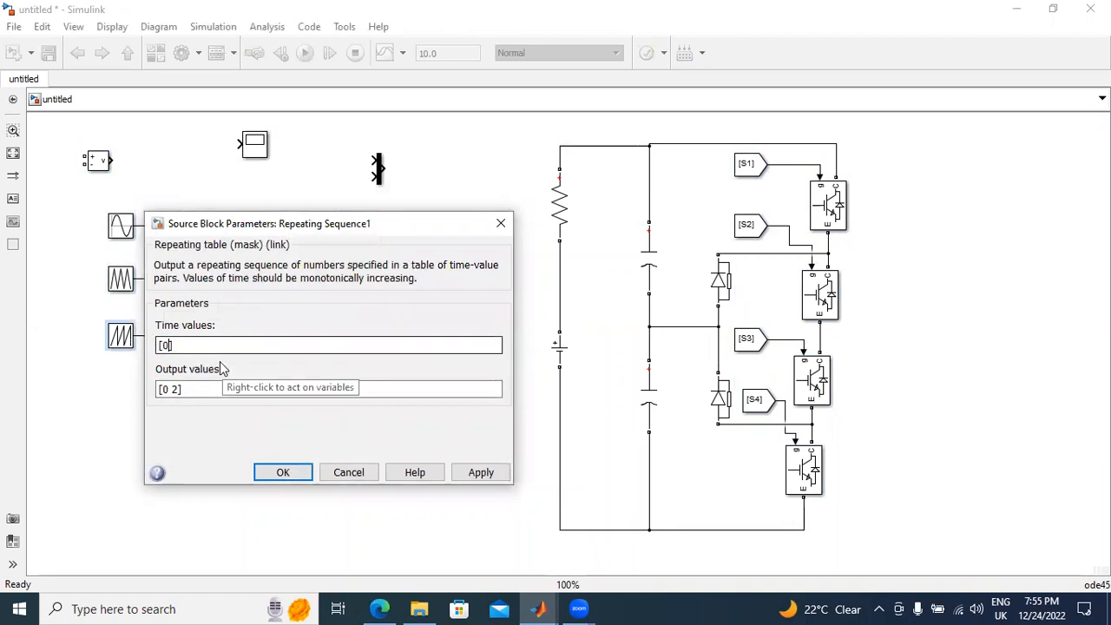
type("0.5 1")
triple_click(213, 347)
double_click(213, 346)
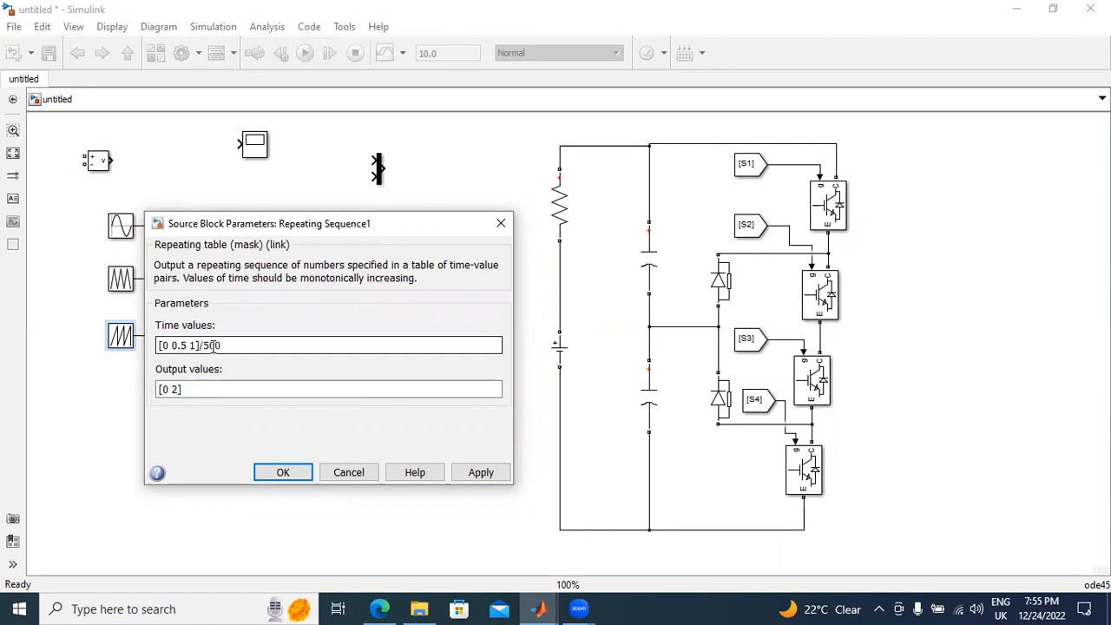
Step: Set the lower Repeating Sequence's output values to [-1 0 -1] and apply the parameters
left_click(185, 395)
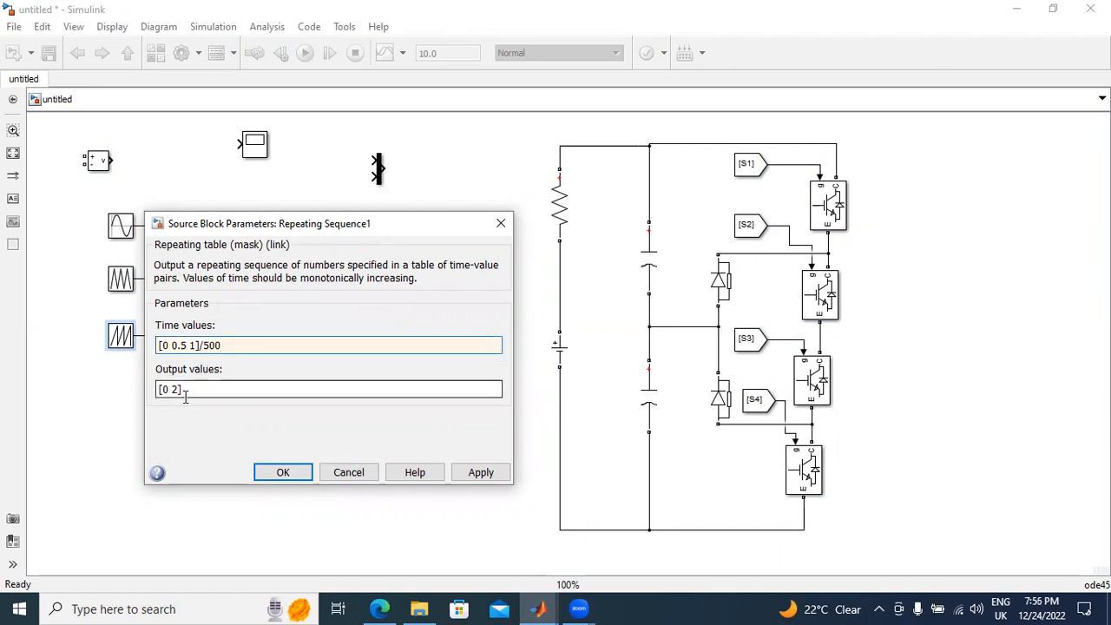
left_click(180, 395)
left_click(179, 394)
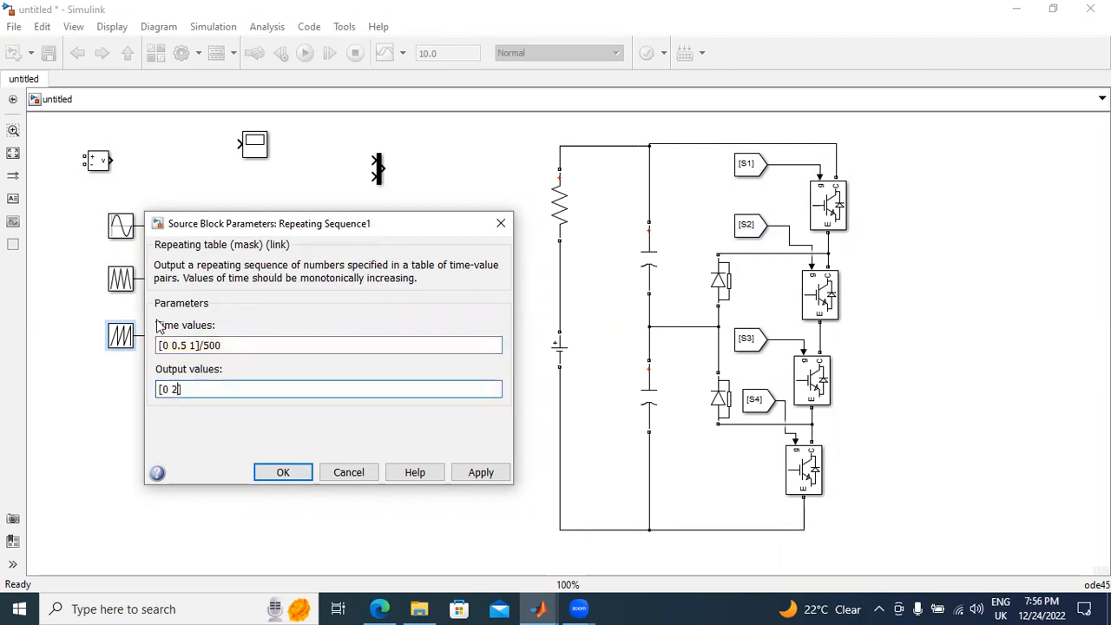
key("BackSpace")
key("BackSpace")
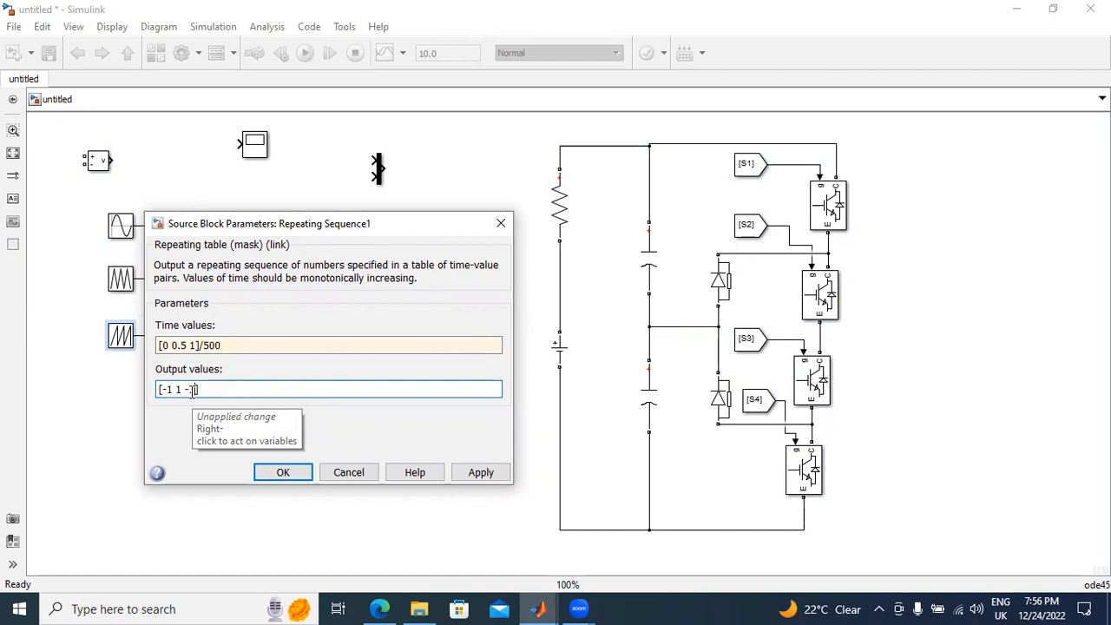
left_click(483, 473)
triple_click(187, 389)
left_click(181, 389)
key("BackSpace")
type("0")
left_click(492, 477)
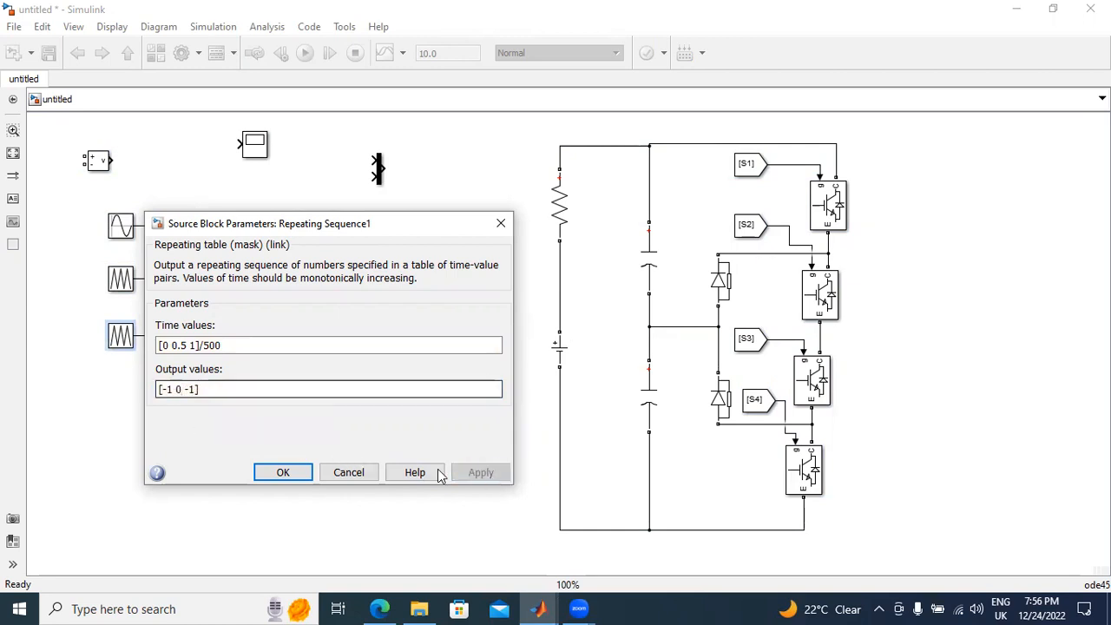
left_click(282, 469)
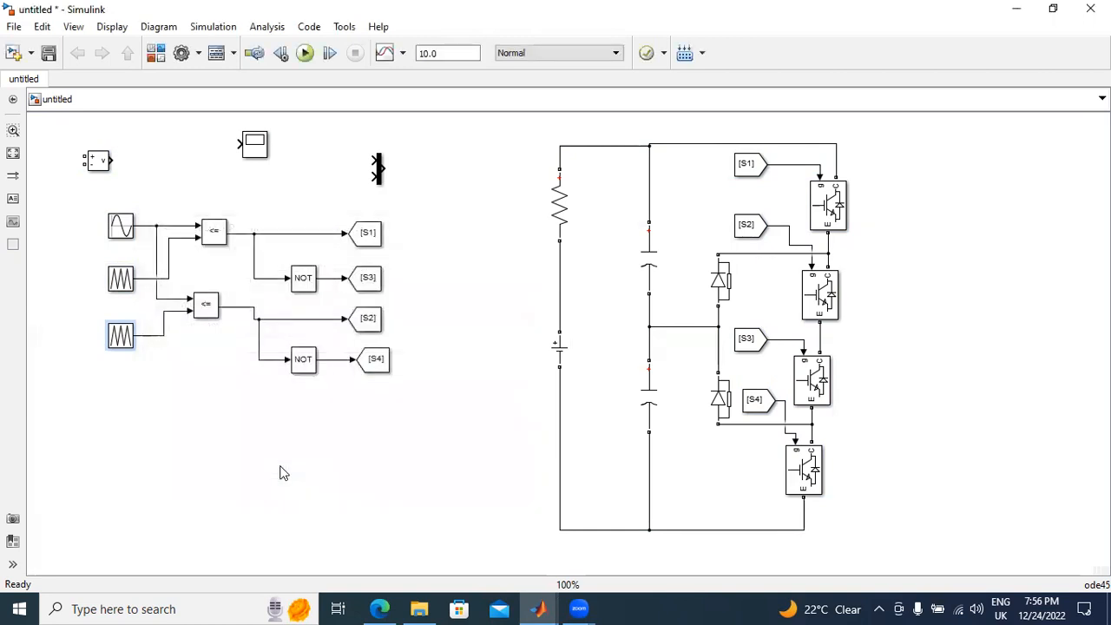
Step: Add a Voltage Measurement block from the SimPowerSystems Measurements library and place it to the right of the IGBT leg
left_click(157, 54)
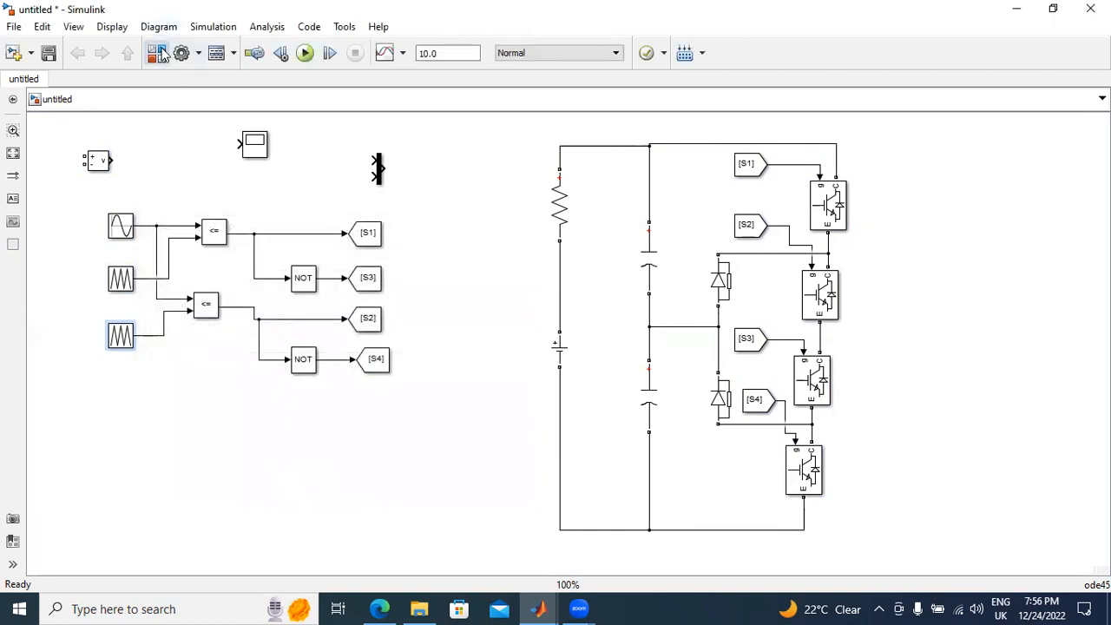
scroll(272, 343, "down", 7)
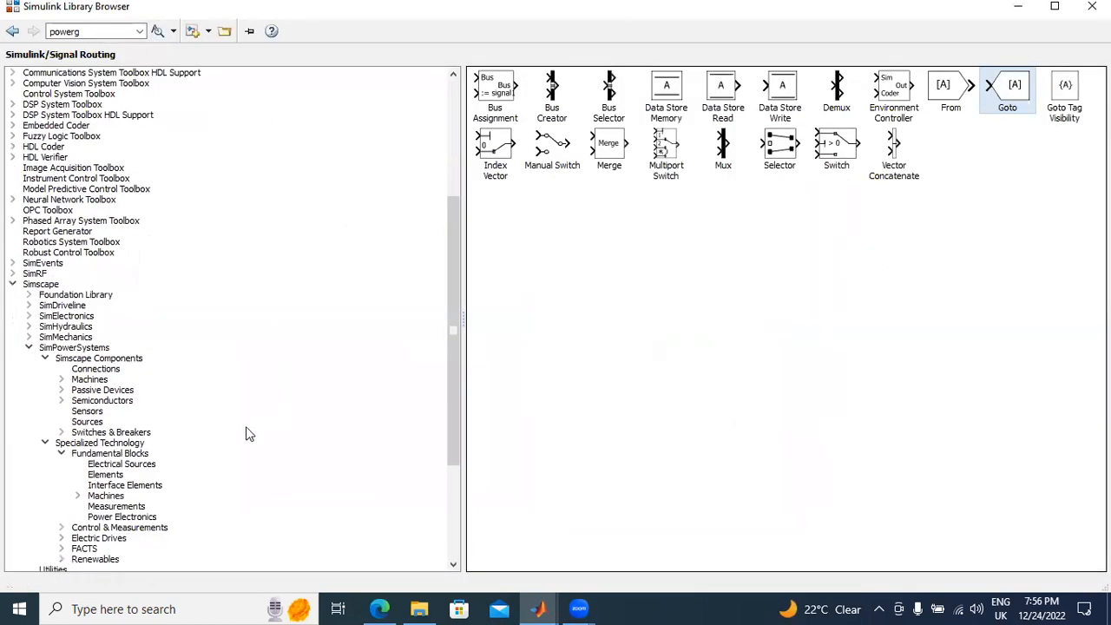
left_click(115, 506)
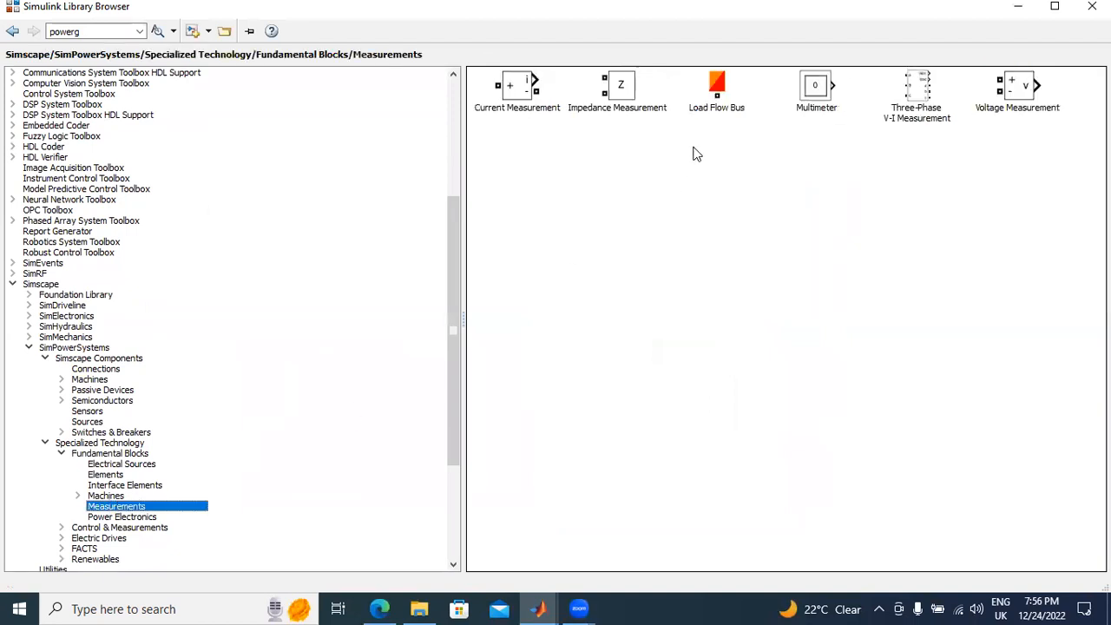
right_click(1033, 92)
left_click(1034, 96)
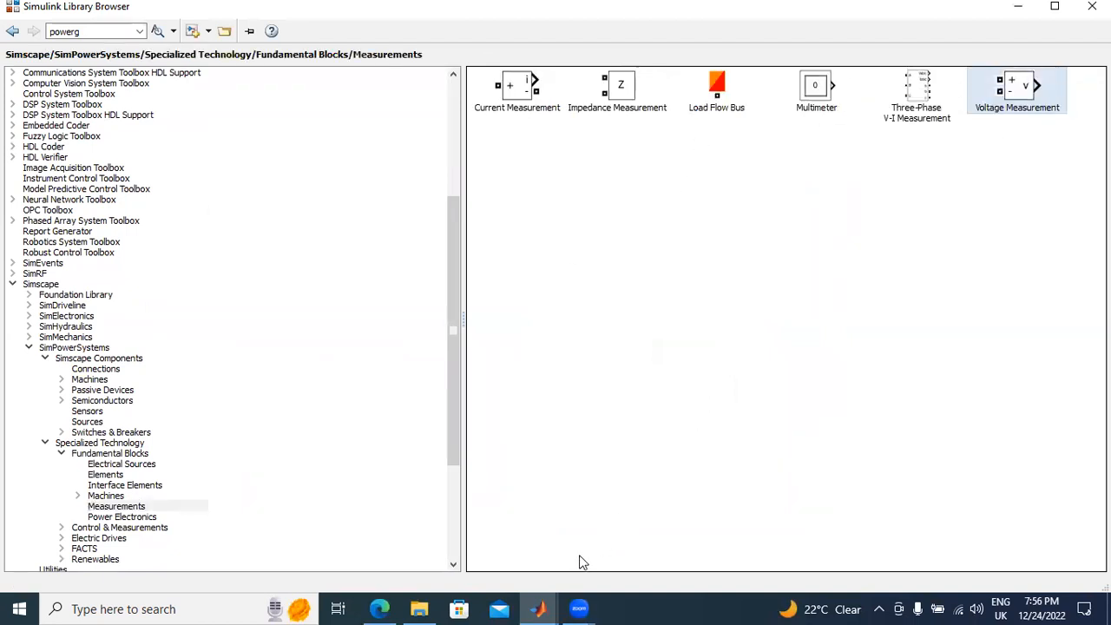
left_click(542, 608)
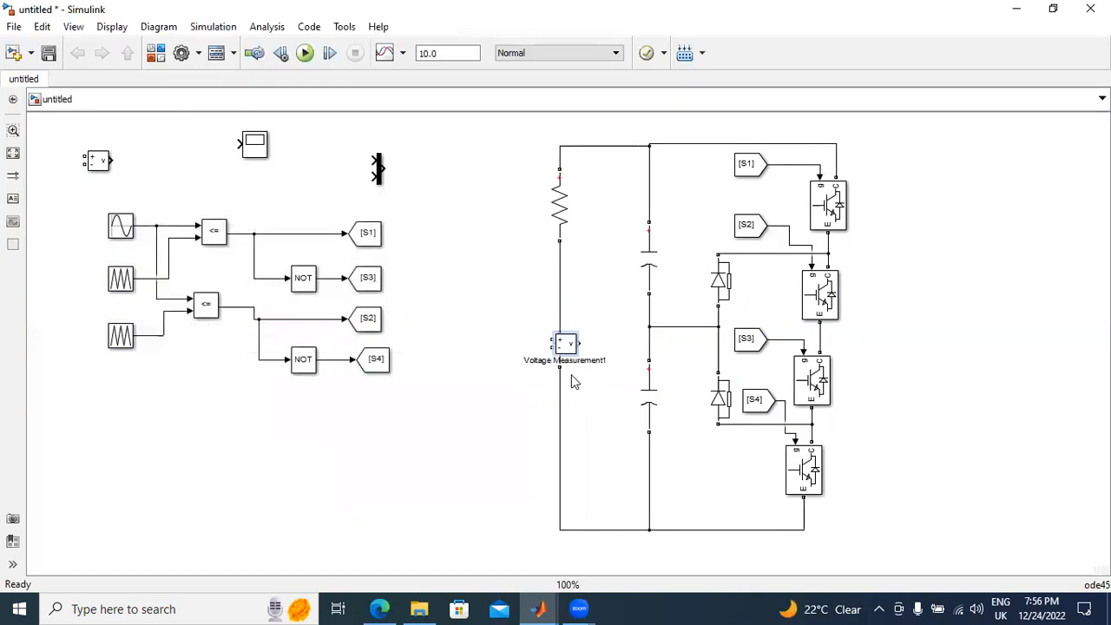
left_click_drag(569, 349, 949, 343)
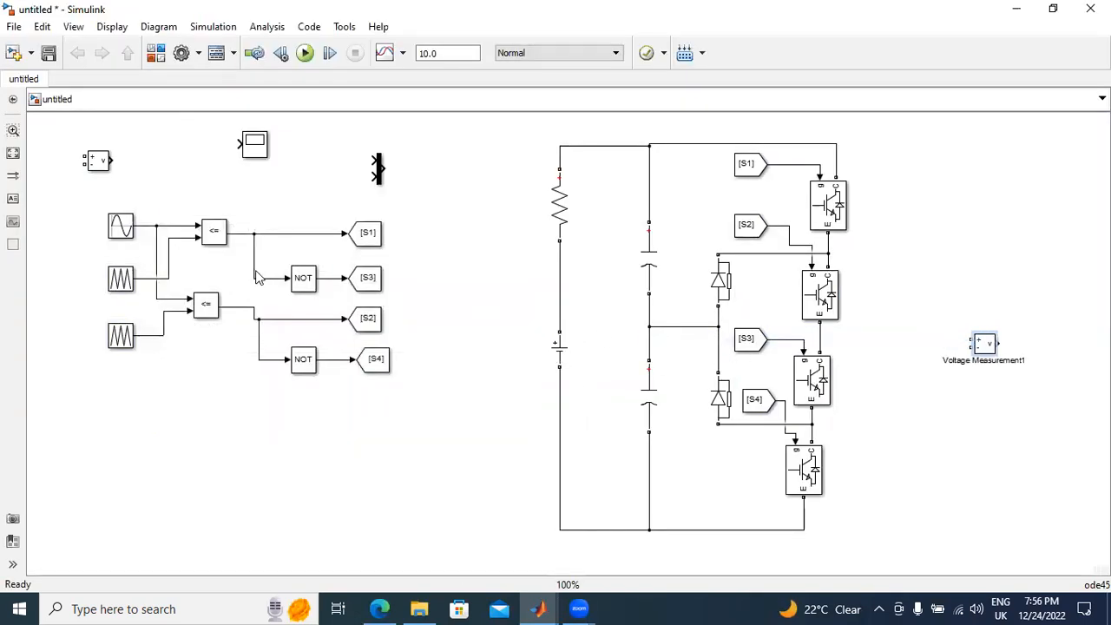
Step: Copy the upper capacitor to the right of the IGBT leg and make the copy an R branch of 100 ohms
left_click_drag(648, 267, 886, 385)
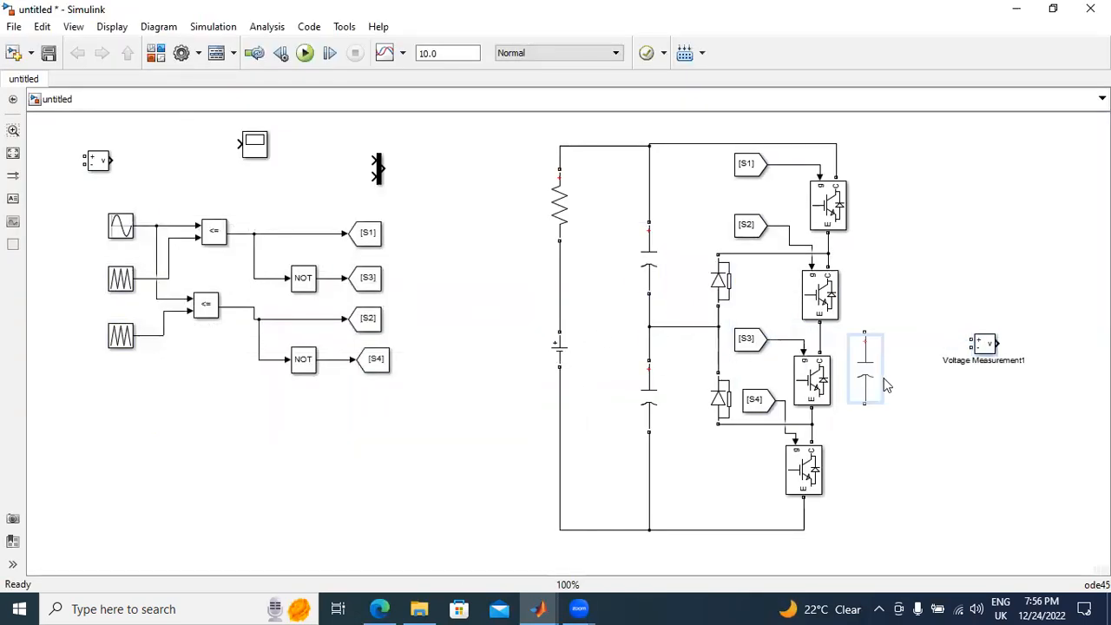
double_click(905, 404)
left_click(532, 275)
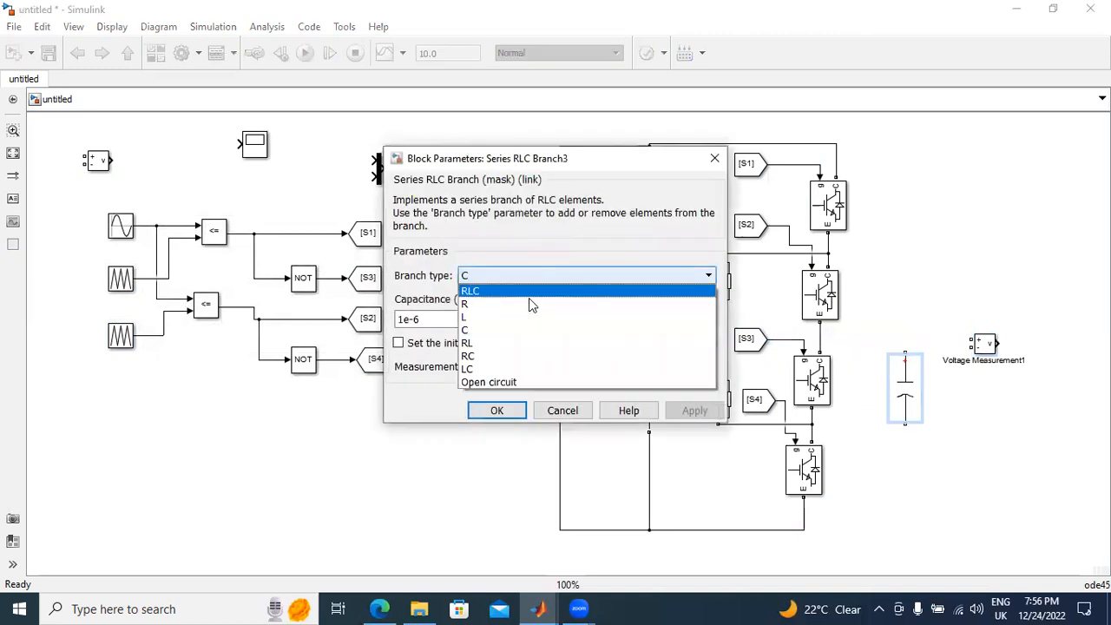
left_click(529, 300)
left_click(556, 318)
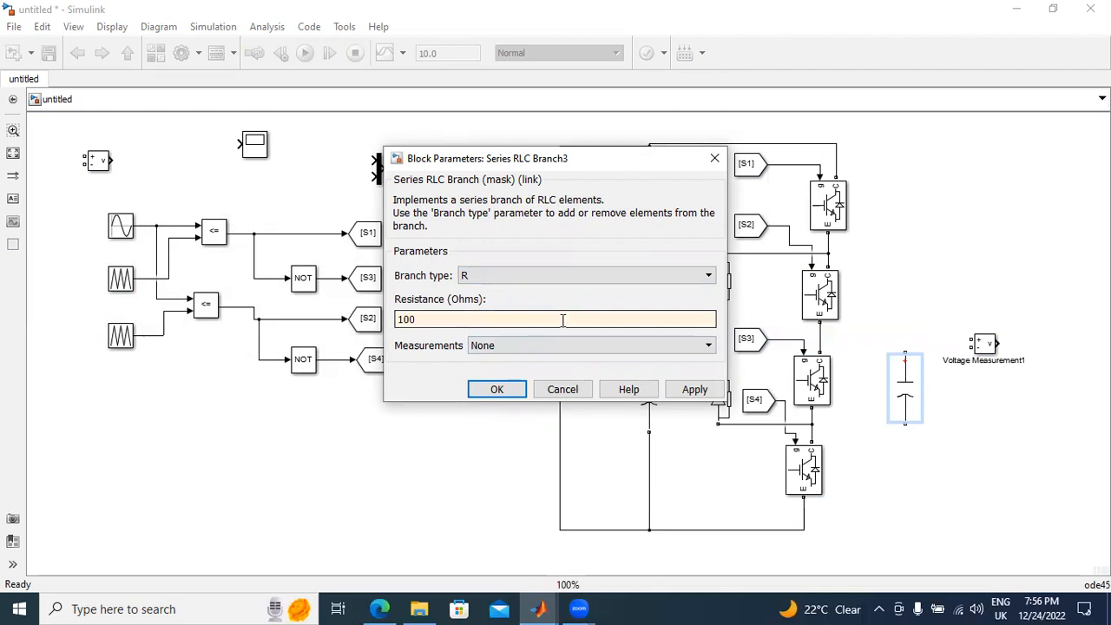
left_click(694, 389)
left_click(496, 390)
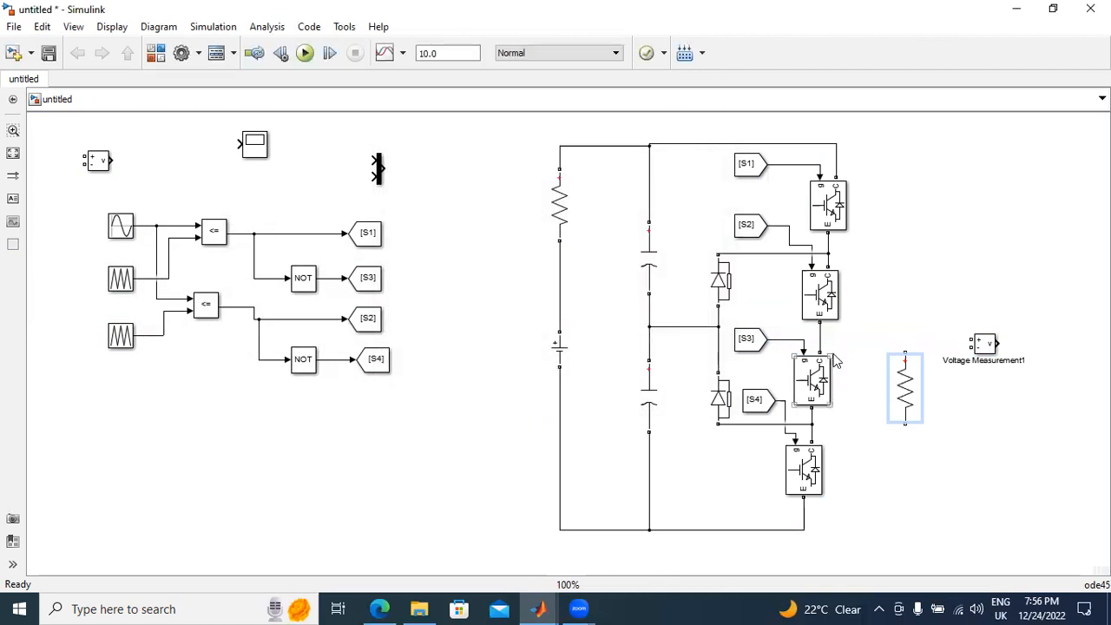
Step: Wire the load resistor between the junction of the second and third IGBTs and the midpoint of the DC-link capacitors
left_click_drag(905, 354, 820, 336)
left_click_drag(902, 423, 814, 425)
left_click_drag(752, 397, 663, 328)
Step: Wire the new Voltage Measurement across the load resistor and connect the Scope to its output
mouse_move(986, 350)
left_mouse_down()
mouse_move(990, 370)
mouse_move(910, 340)
left_mouse_up()
mouse_move(967, 369)
left_mouse_down()
mouse_move(905, 426)
mouse_move(921, 439)
left_mouse_up()
left_click_drag(255, 144, 1012, 366)
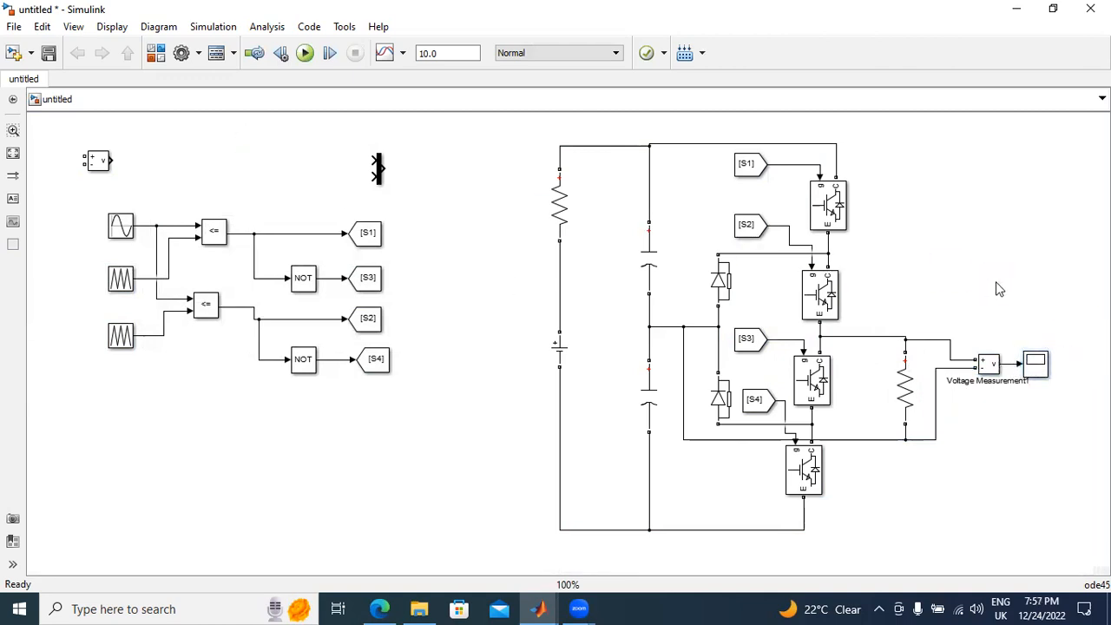
Step: Set the DC Voltage Source's amplitude to 500 V
double_click(561, 347)
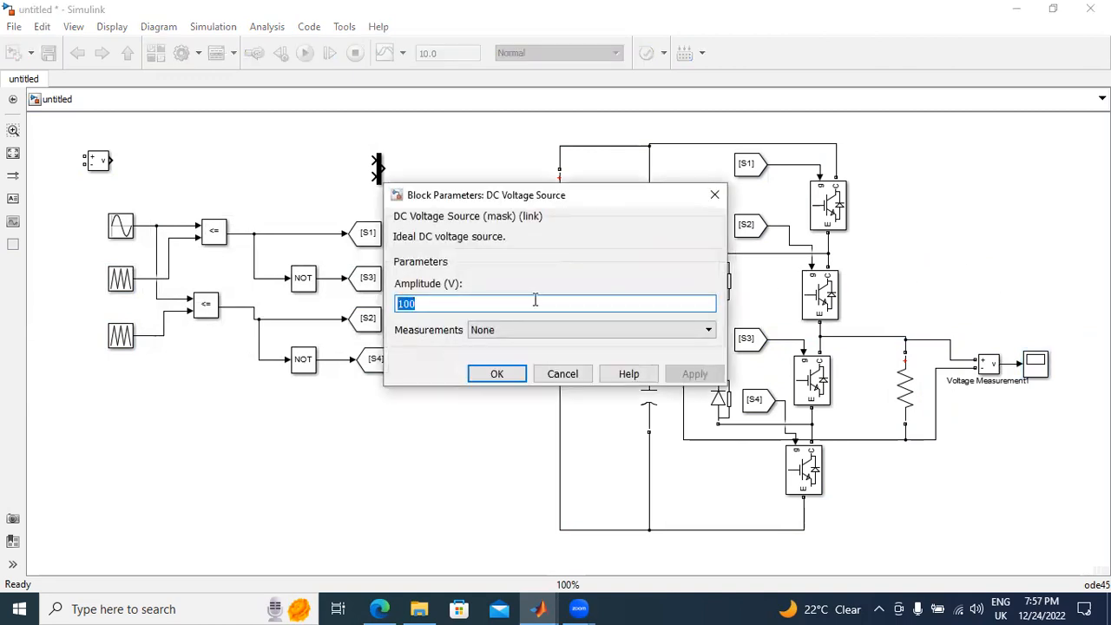
type("500")
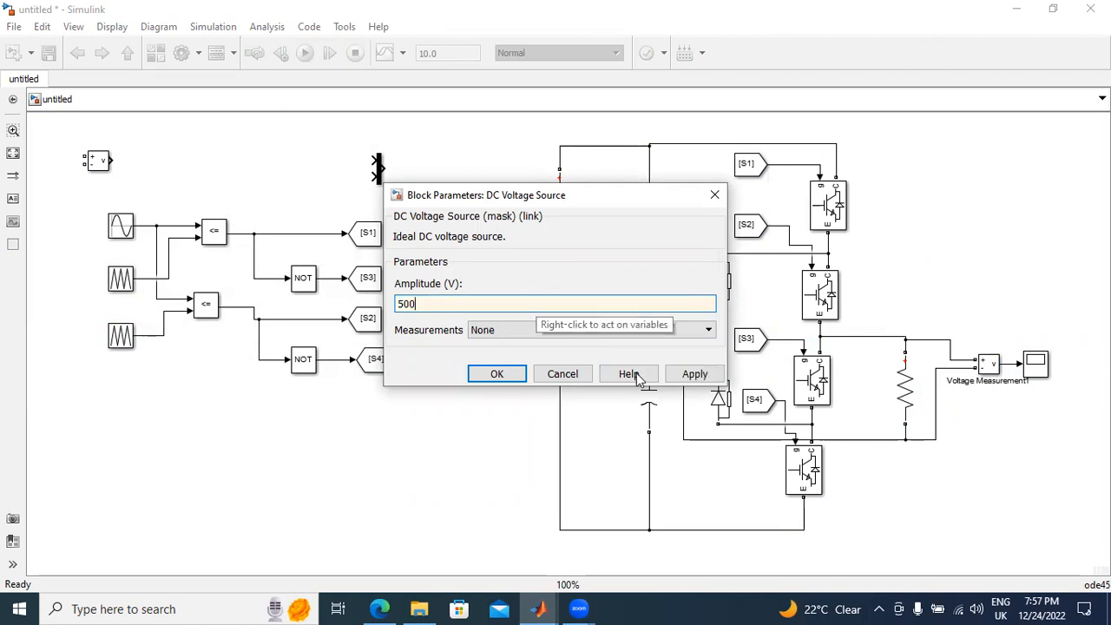
left_click(693, 373)
left_click(496, 373)
Step: Set the upper DC-link capacitor's capacitance to 47e-6 F
double_click(649, 258)
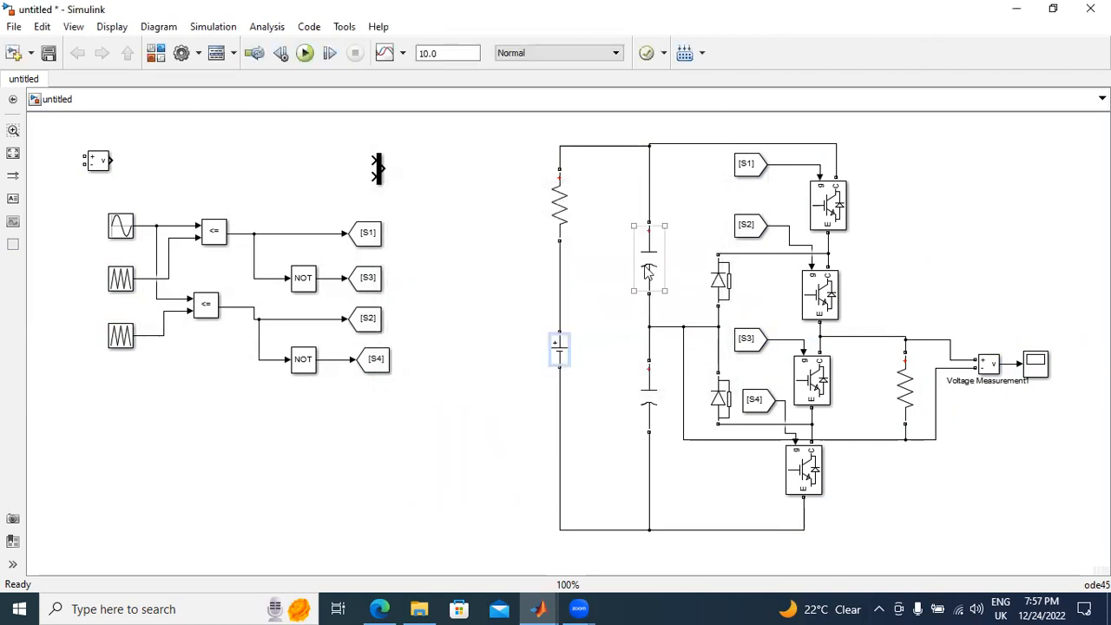
double_click(397, 318)
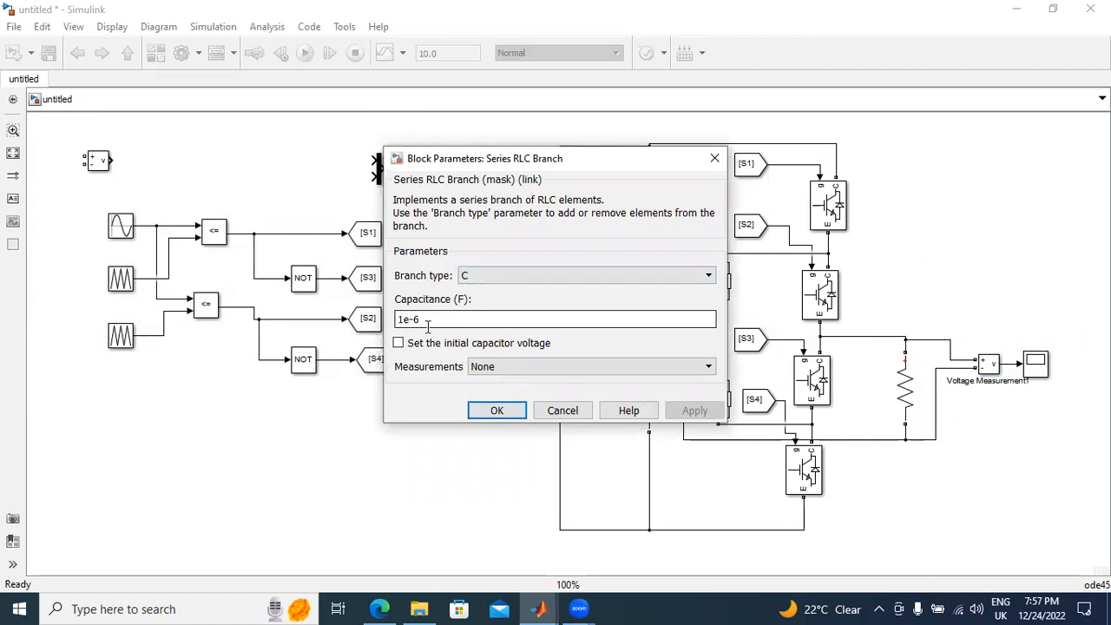
key("BackSpace")
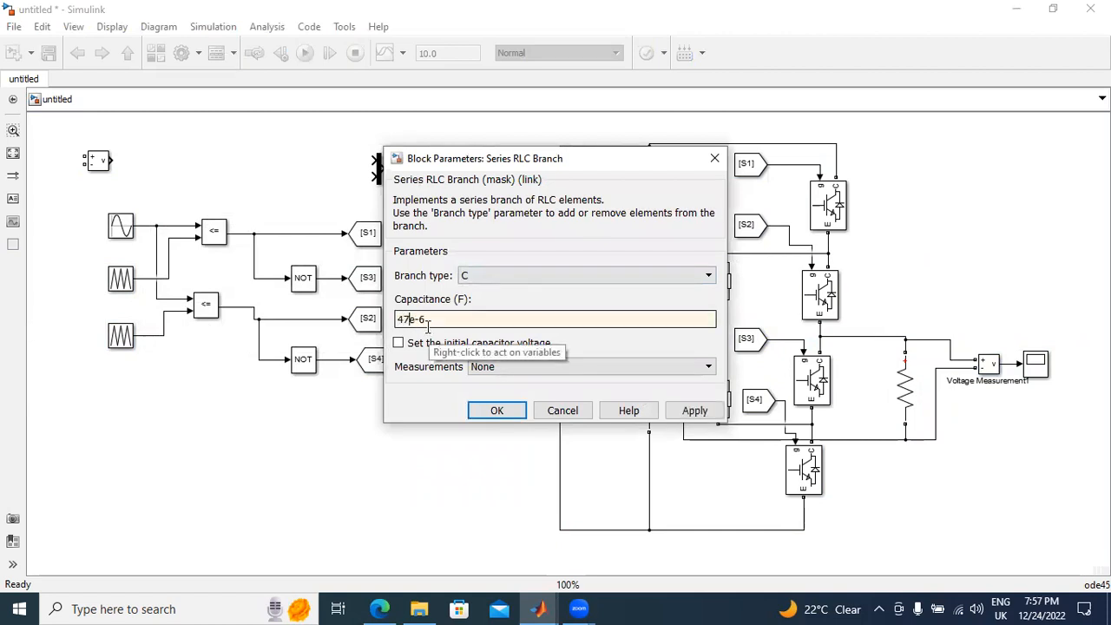
left_click(691, 411)
left_click(496, 409)
Step: Set the lower DC-link capacitor's capacitance to 470e-6 F
double_click(649, 393)
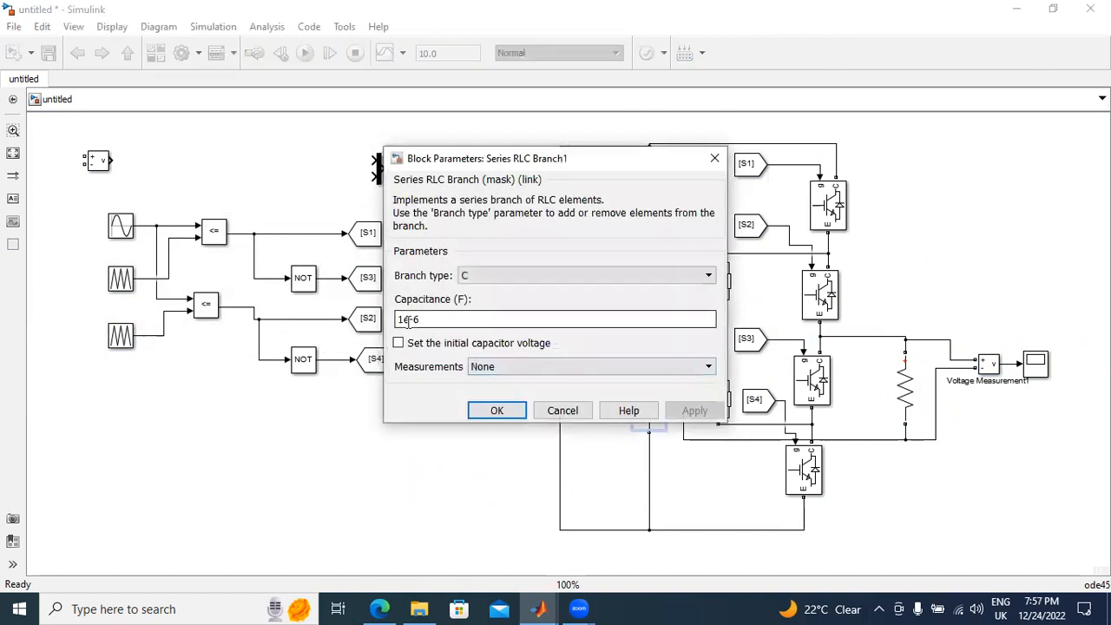
double_click(402, 321)
key("BackSpace")
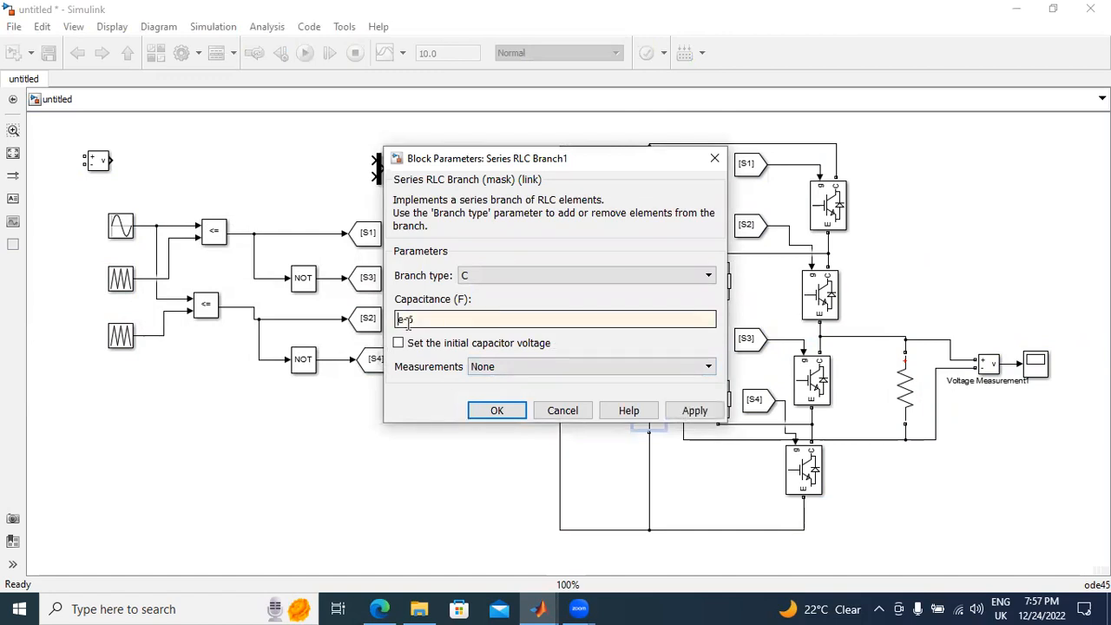
type("470")
left_click(690, 411)
left_click(509, 411)
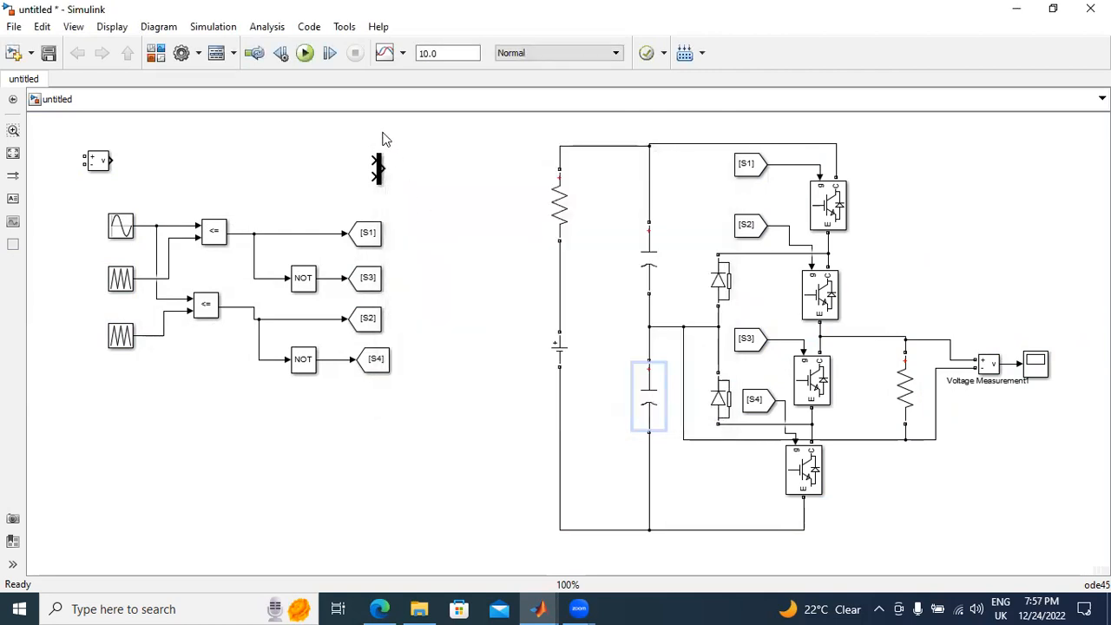
Step: Delete the unused Voltage Measurement block and set the Mux's number of inputs to 3
left_click(102, 165)
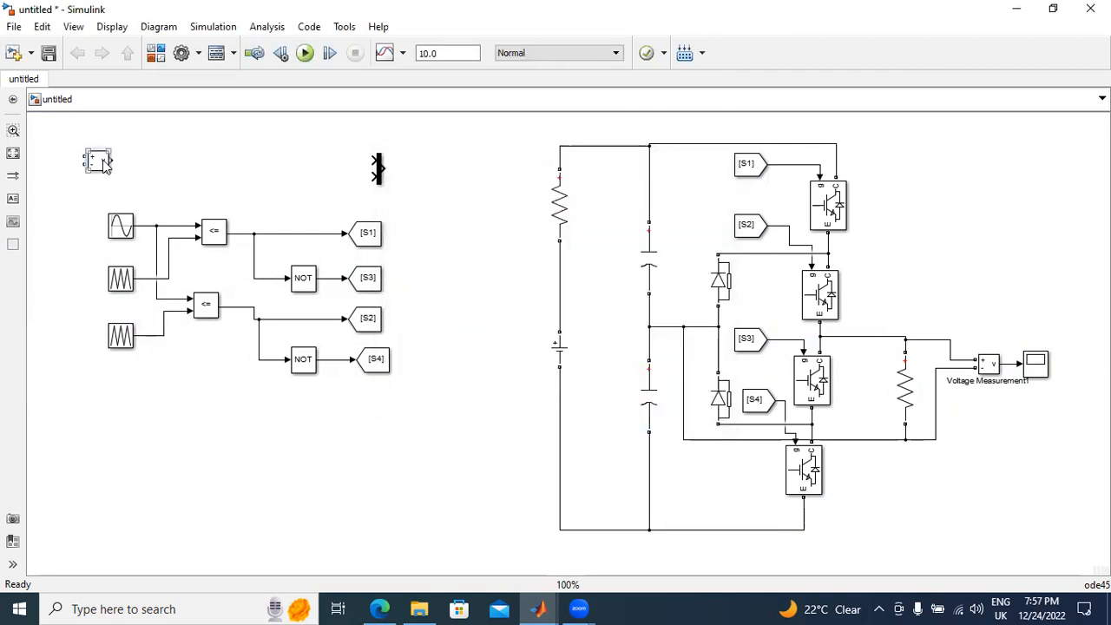
key("Delete")
left_click_drag(376, 160, 159, 224)
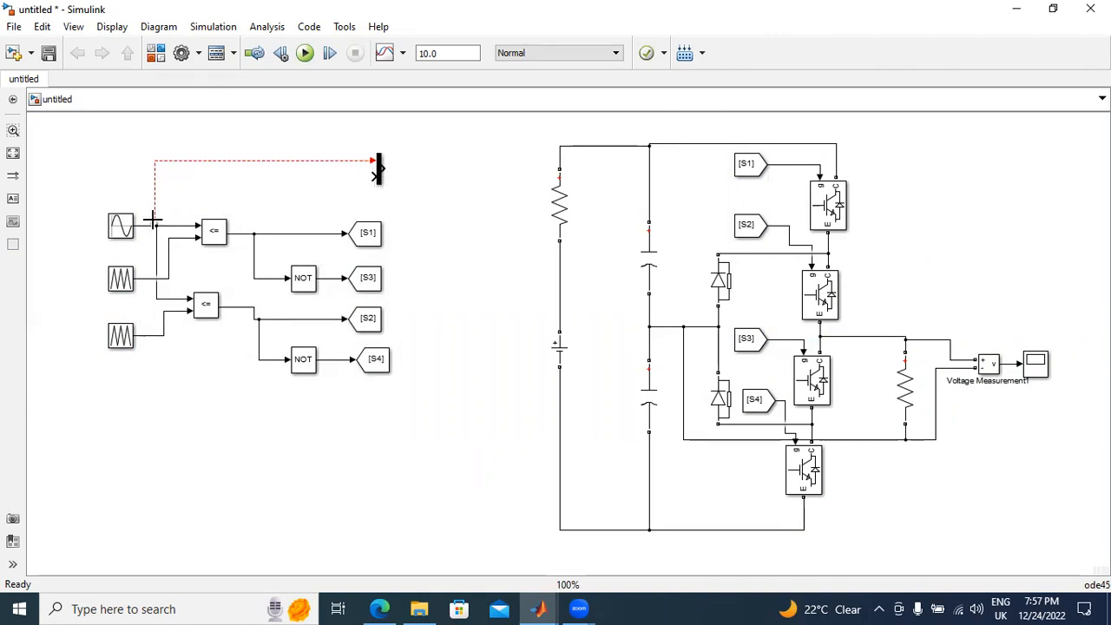
double_click(378, 174)
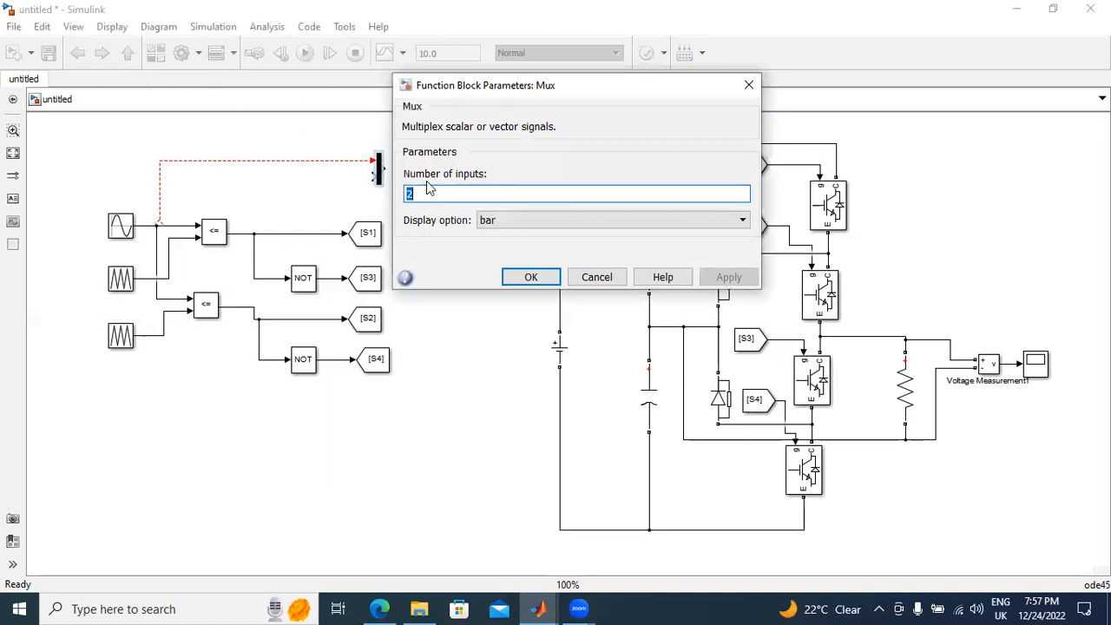
type("3")
left_click(729, 277)
left_click(529, 277)
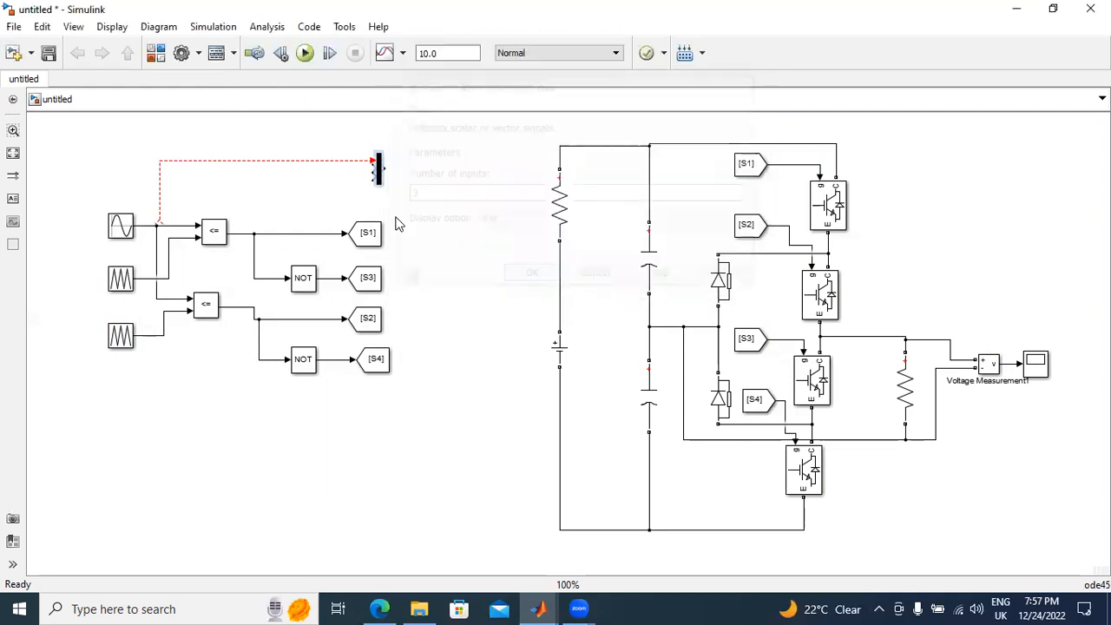
Step: Wire the sine reference and both triangular carriers into the Mux's three inputs, and connect a copy of the Scope to its output
left_click(319, 162)
key("Delete")
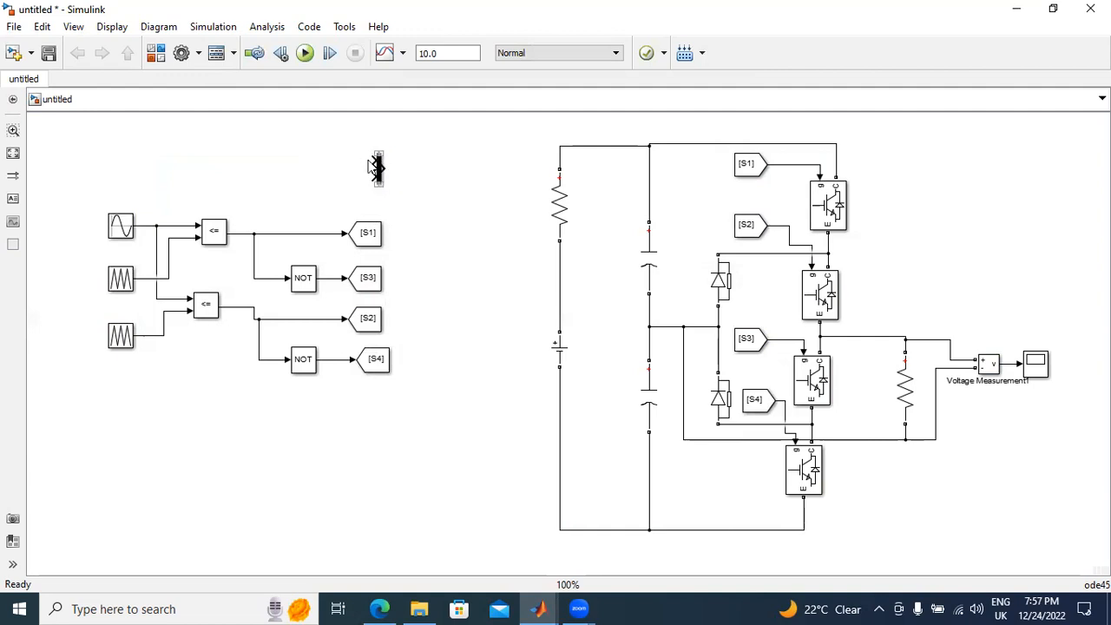
mouse_move(370, 163)
left_mouse_down()
mouse_move(188, 199)
mouse_move(150, 225)
left_mouse_up()
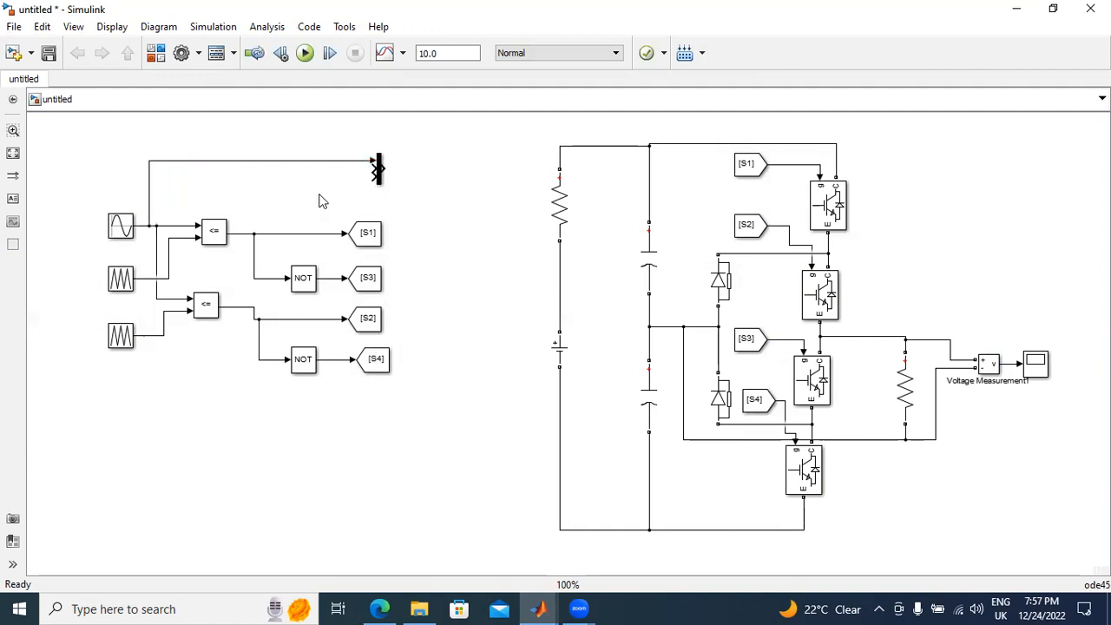
mouse_move(379, 169)
left_mouse_down()
mouse_move(178, 217)
mouse_move(160, 278)
left_mouse_up()
left_click_drag(379, 176, 154, 330)
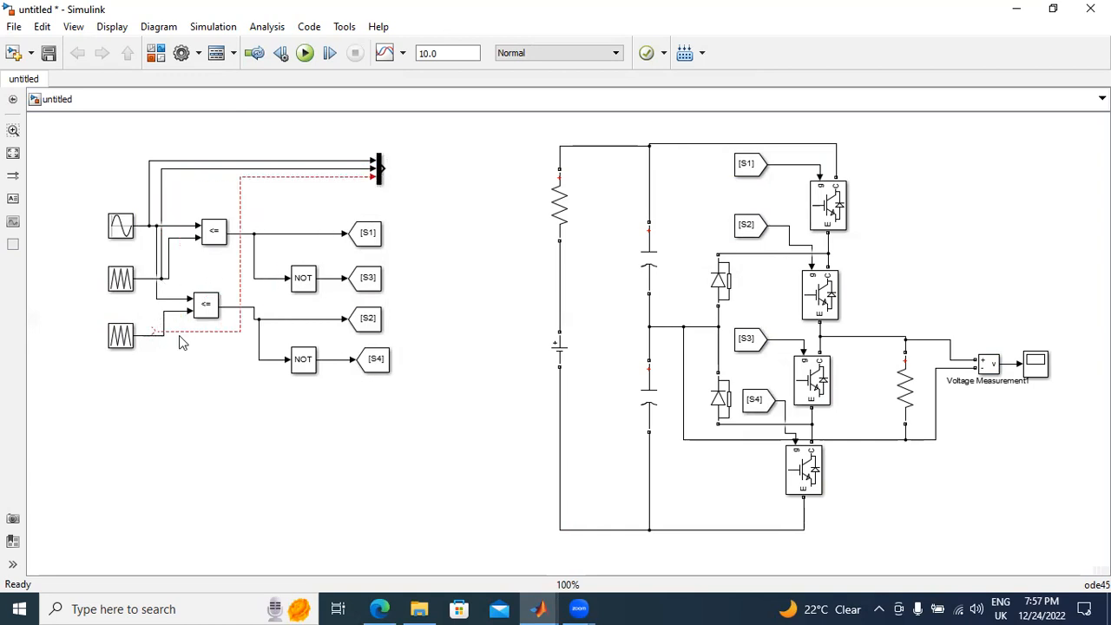
left_click(340, 175)
key("Delete")
left_click_drag(373, 176, 161, 330)
left_click_drag(1034, 366, 394, 170)
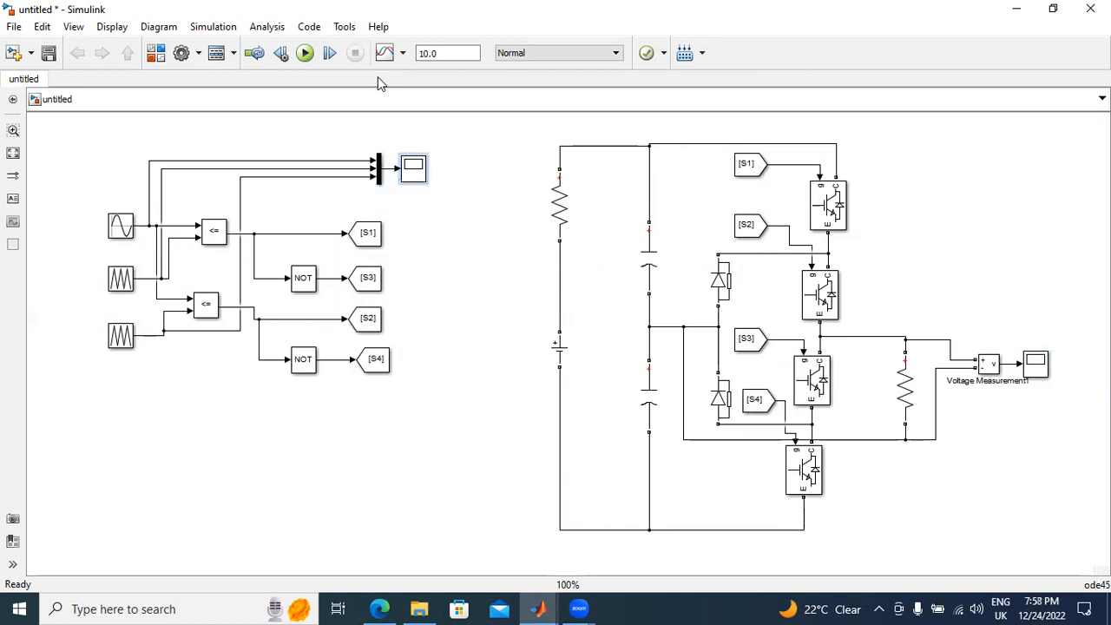
Step: Search the block library for powerg and add the powergui block in the empty area above the load's Scope
left_click(157, 53)
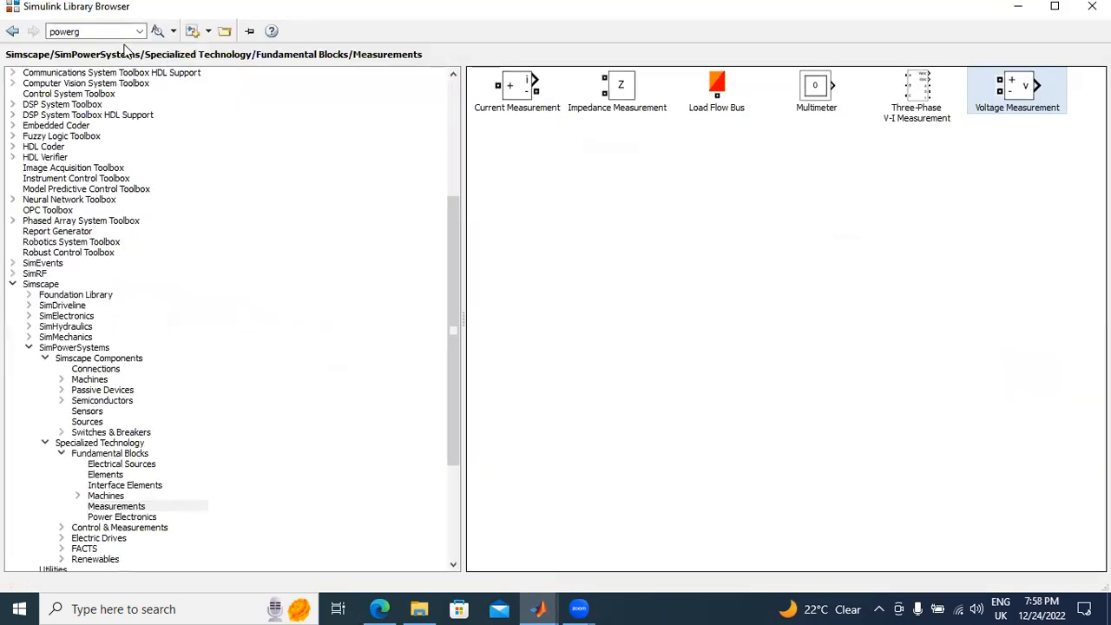
left_click(157, 31)
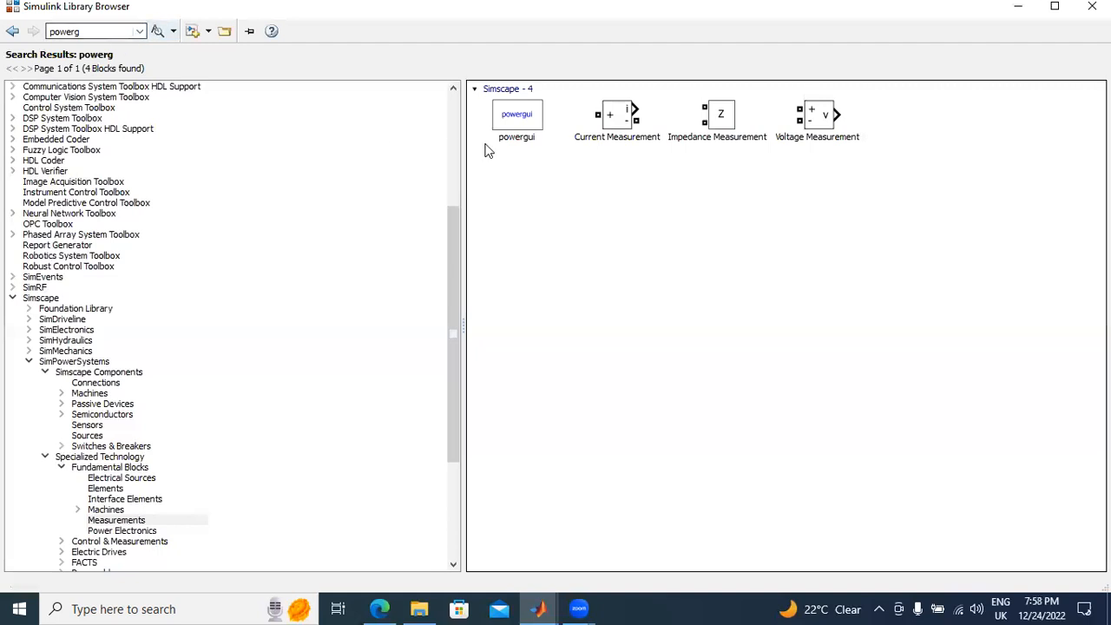
left_click(526, 121)
right_click(531, 115)
left_click(547, 122)
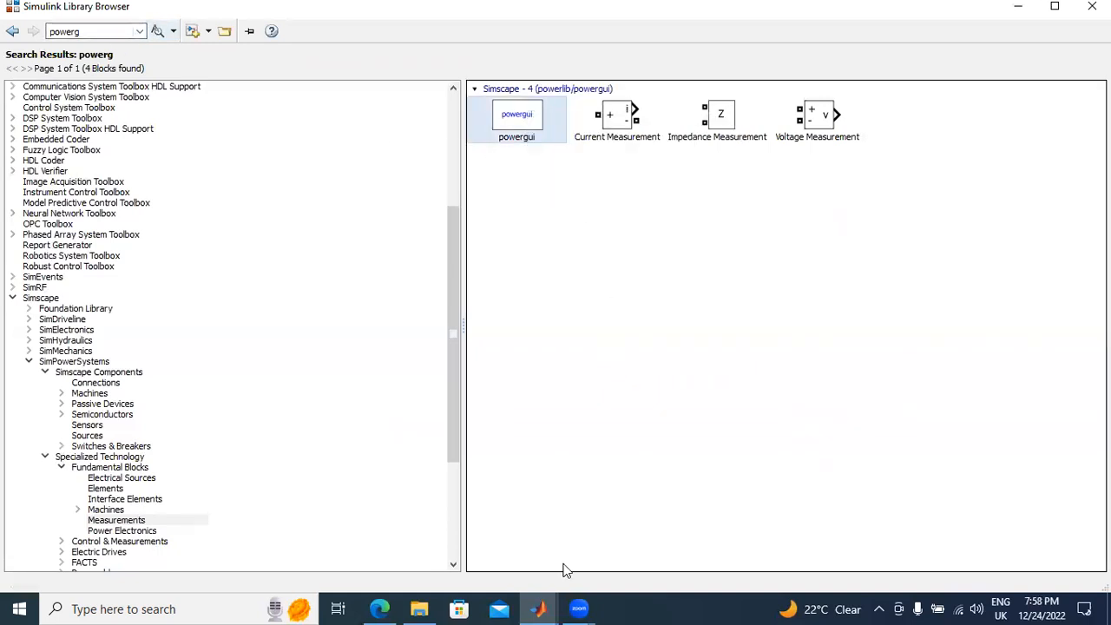
left_click(540, 608)
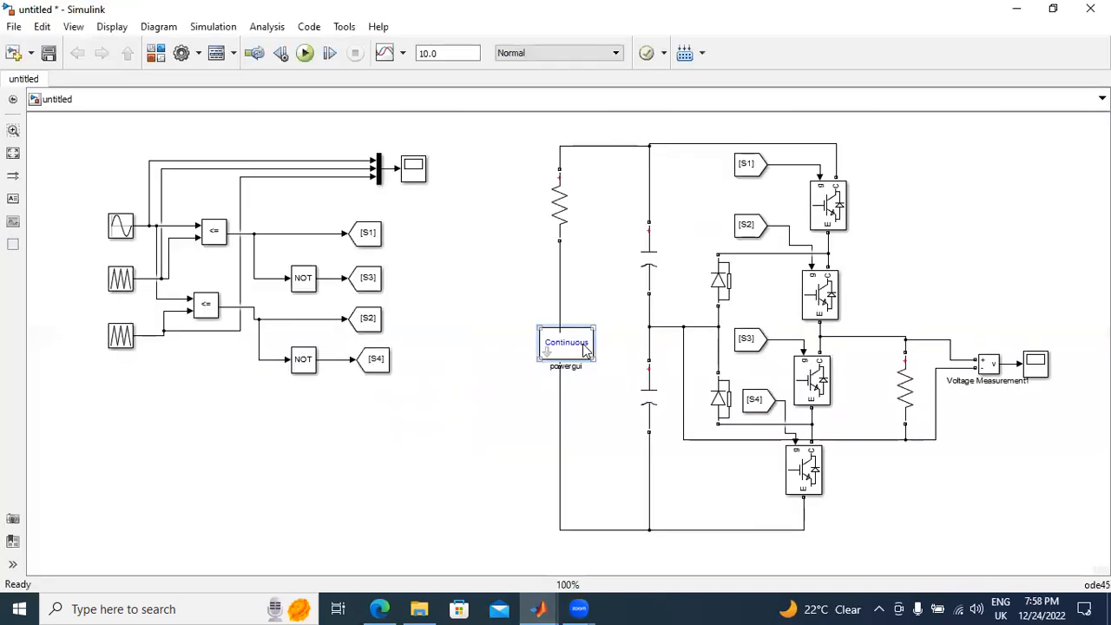
left_click_drag(583, 347, 966, 176)
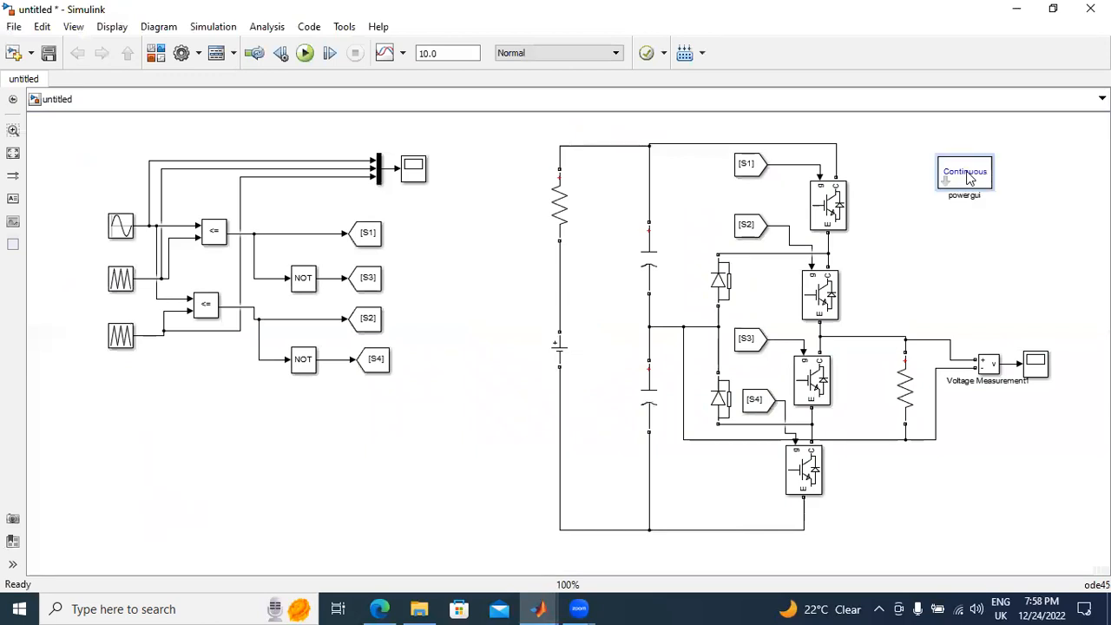
Step: Set the powergui simulation type to Discrete
double_click(965, 175)
left_click(775, 141)
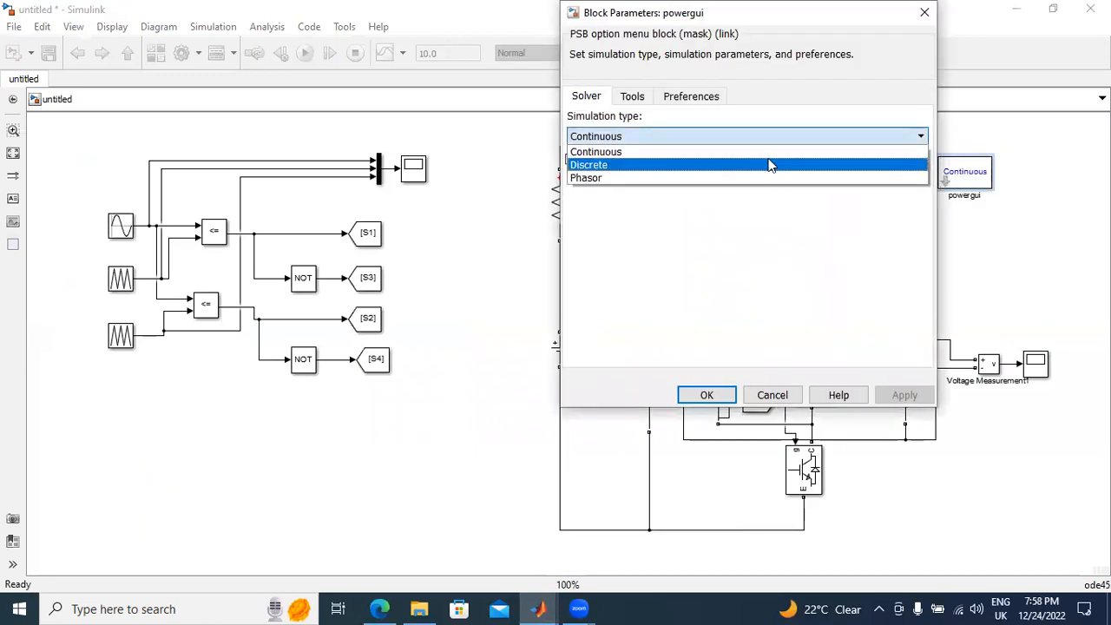
left_click(769, 164)
left_click(897, 397)
left_click(706, 395)
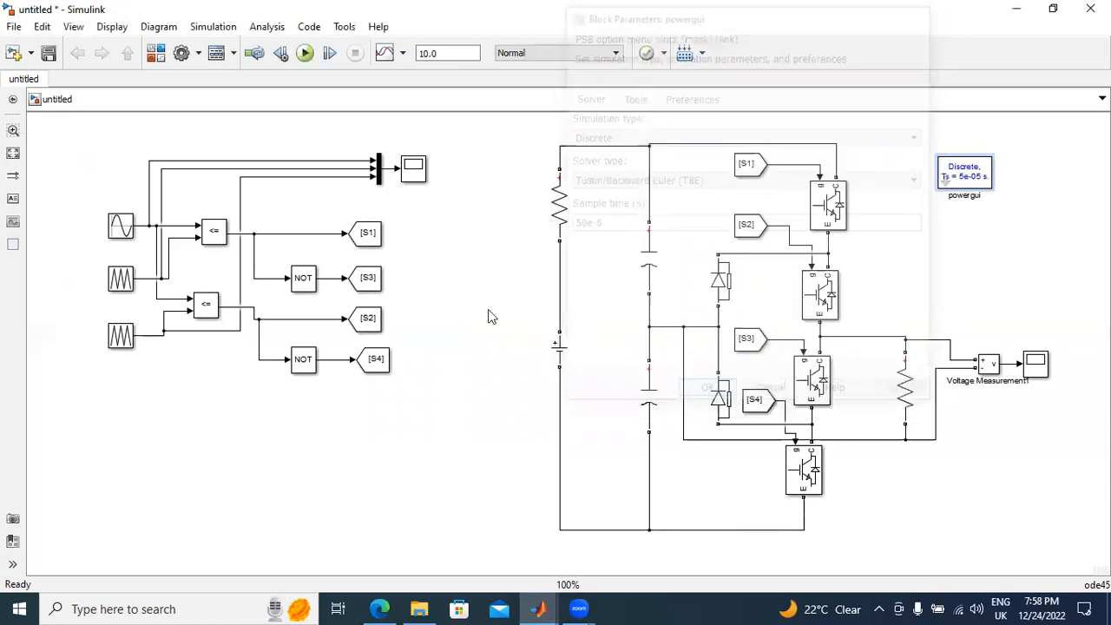
Step: Run the simulation and examine the sine reference against the two carriers on the Mux's Scope, autoscaled and zoomed along the time axis
left_click(298, 55)
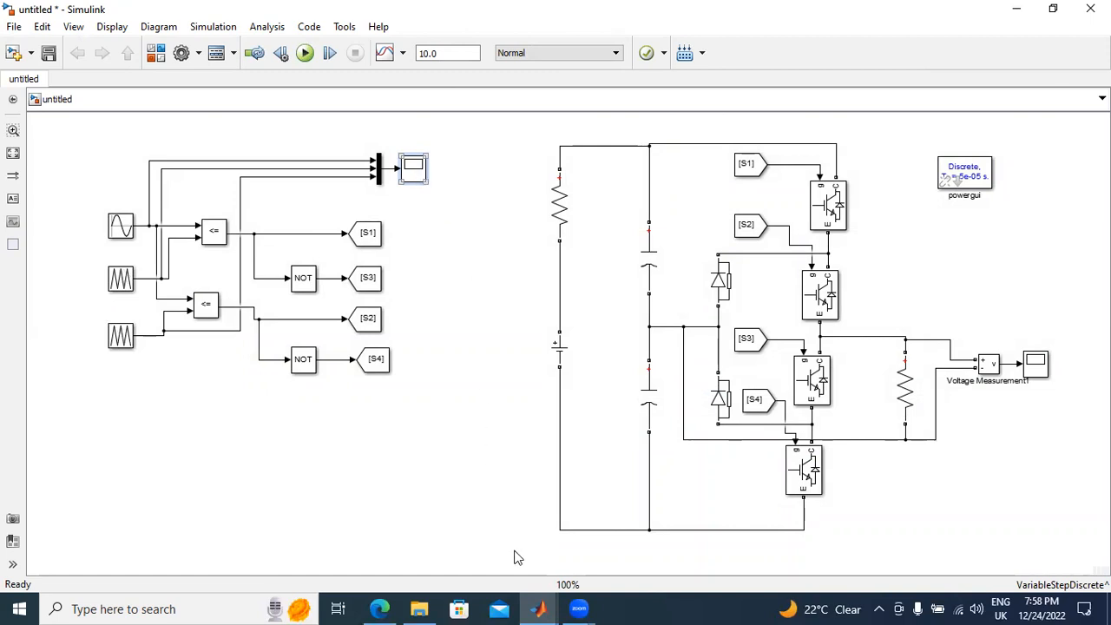
left_click(489, 346)
double_click(413, 168)
left_click(373, 265)
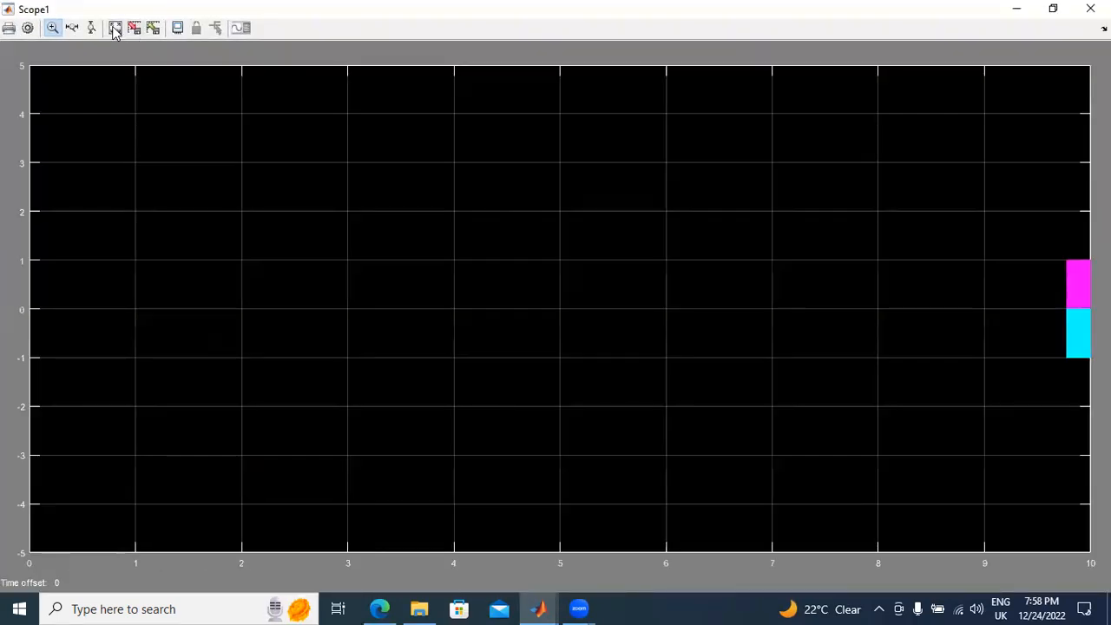
left_click(116, 29)
left_click_drag(509, 278, 149, 250)
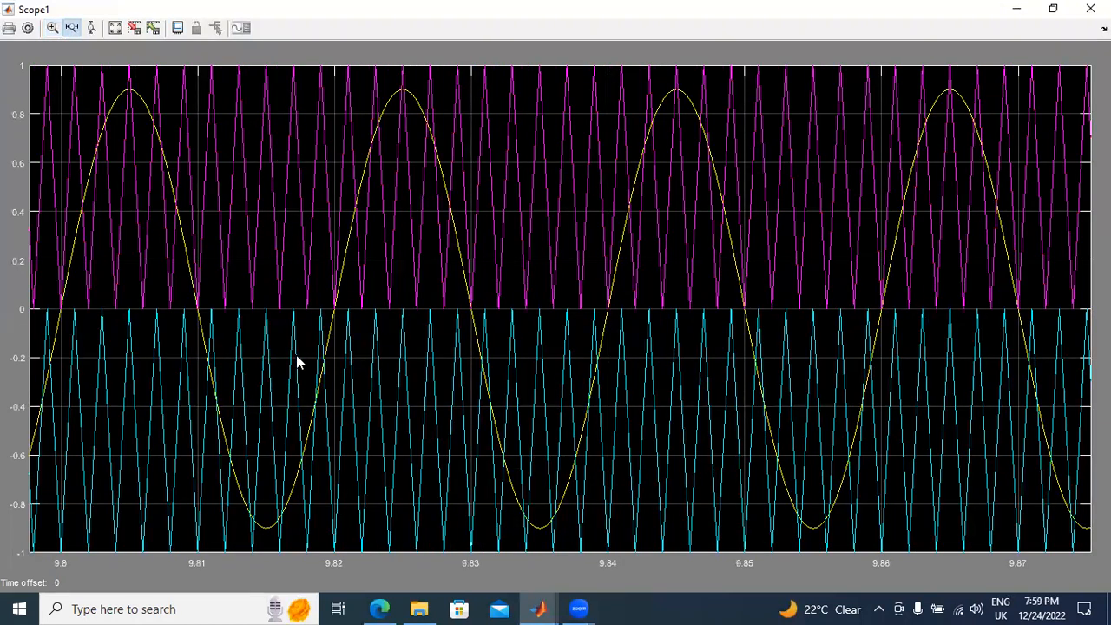
left_click(1090, 7)
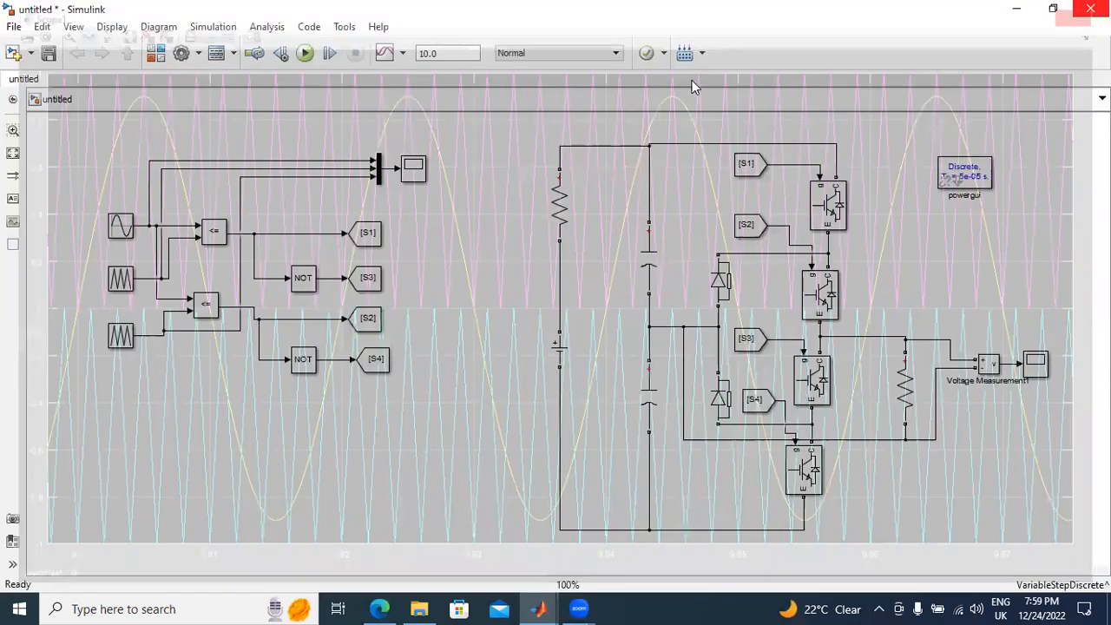
Step: Set the simulation stop time to 0.1 and rerun the model
double_click(478, 54)
type("0")
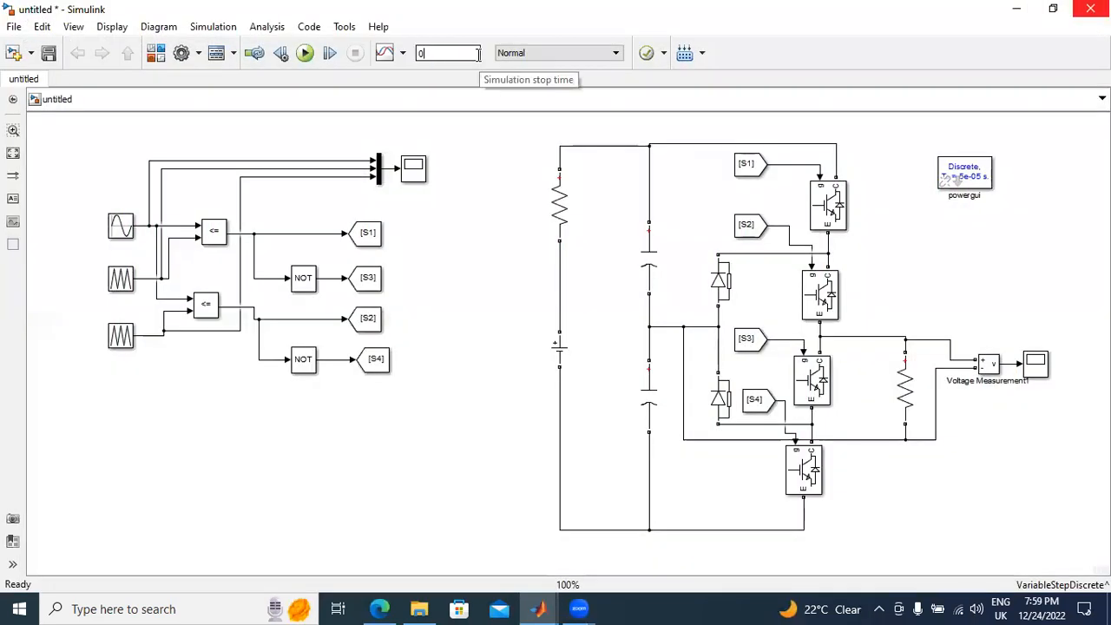
left_click(304, 52)
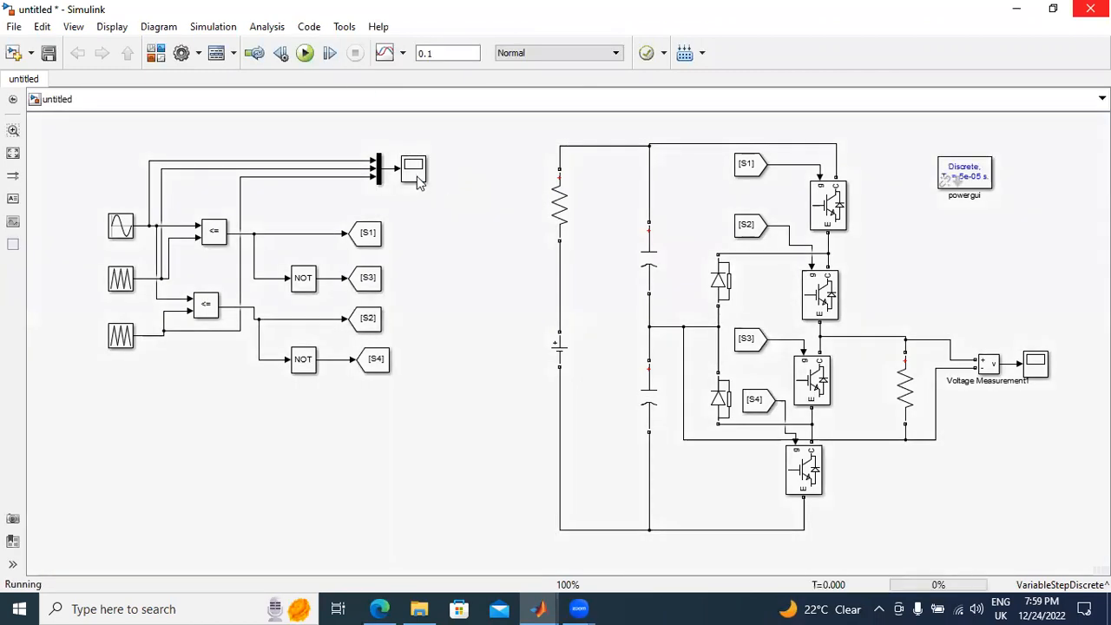
Step: Examine the reference and carrier waveforms of the new run, zoomed in to about two sine periods
double_click(413, 169)
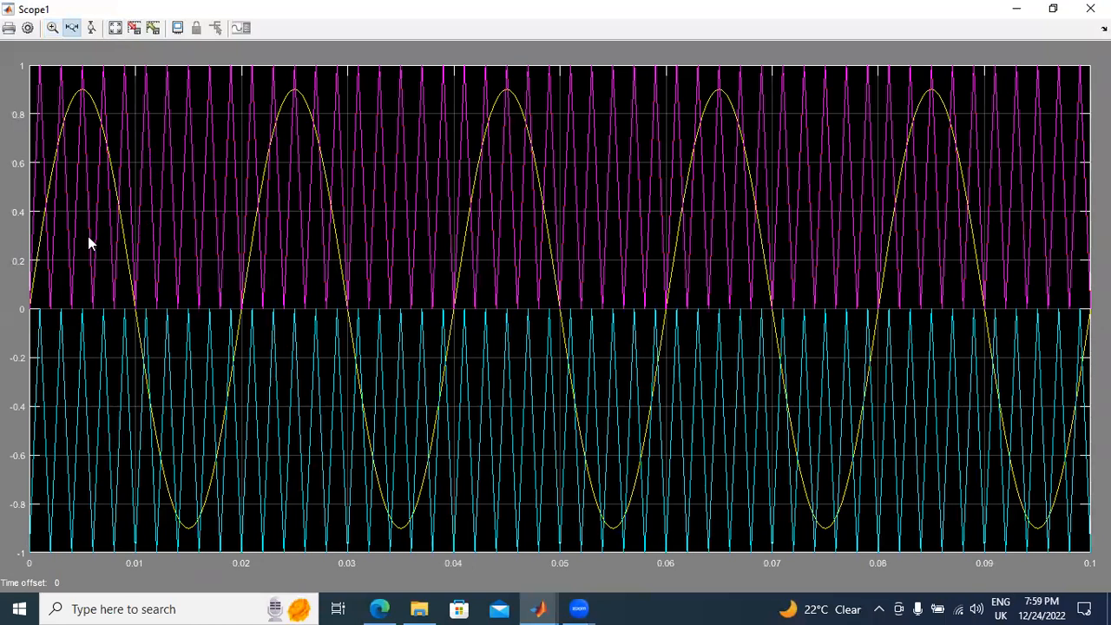
left_click_drag(89, 291, 489, 298)
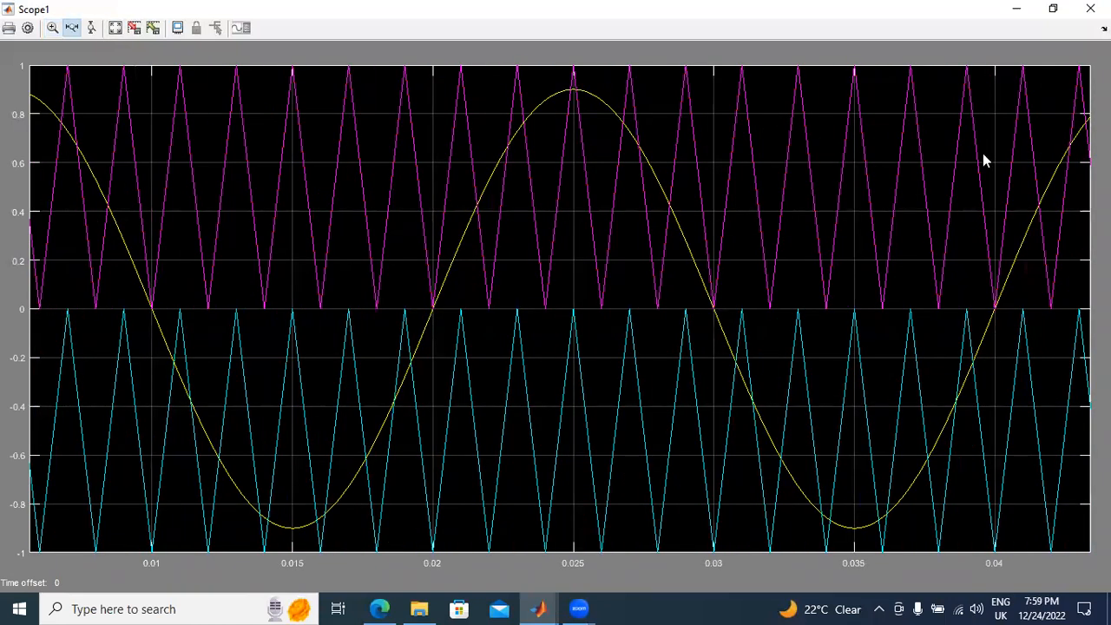
left_click(1090, 8)
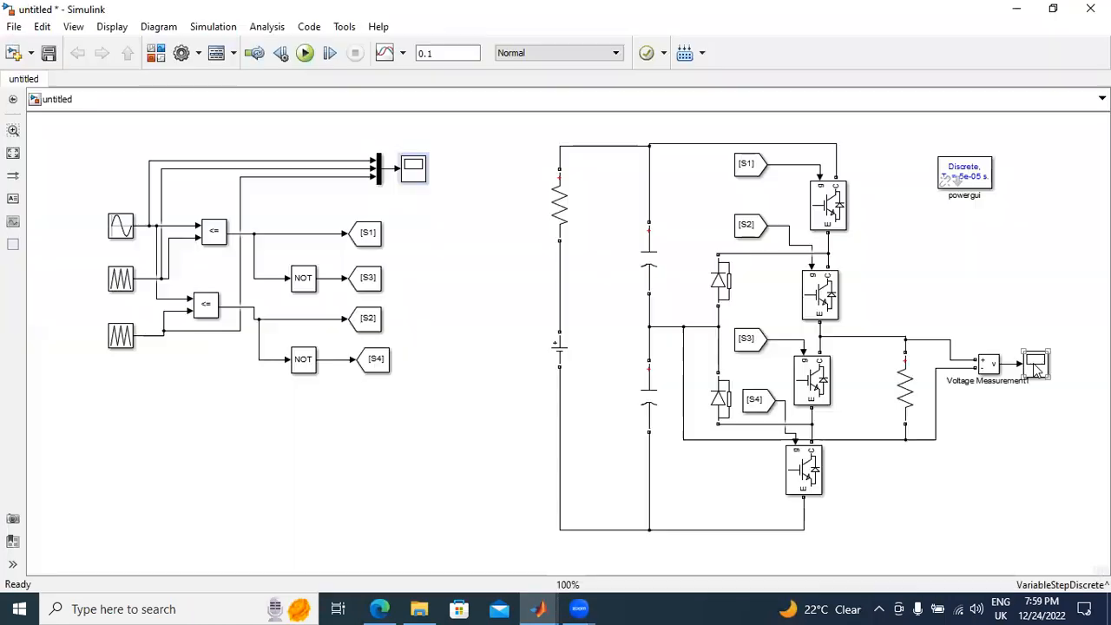
Step: Examine the load voltage waveform on the load's Scope at full size with autoscaled axes
double_click(1035, 365)
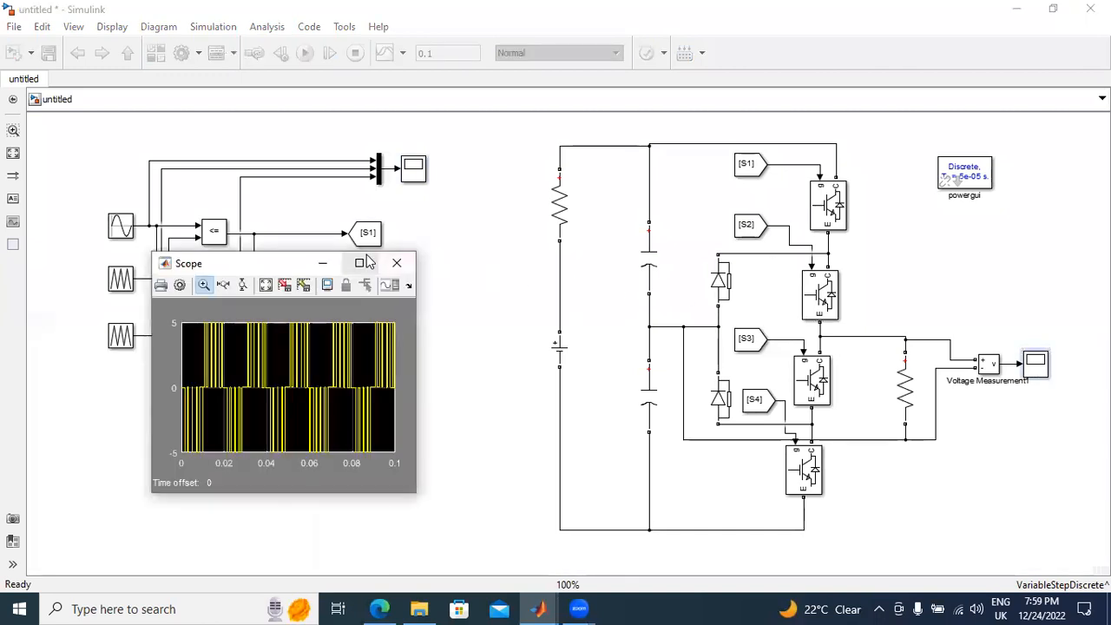
left_click(369, 264)
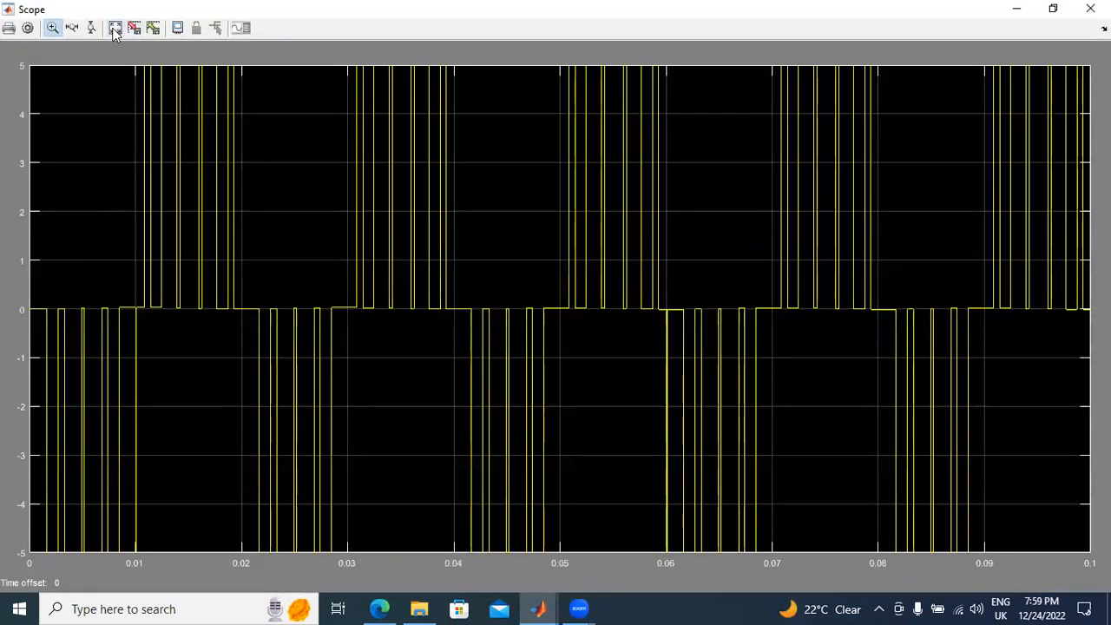
left_click(114, 29)
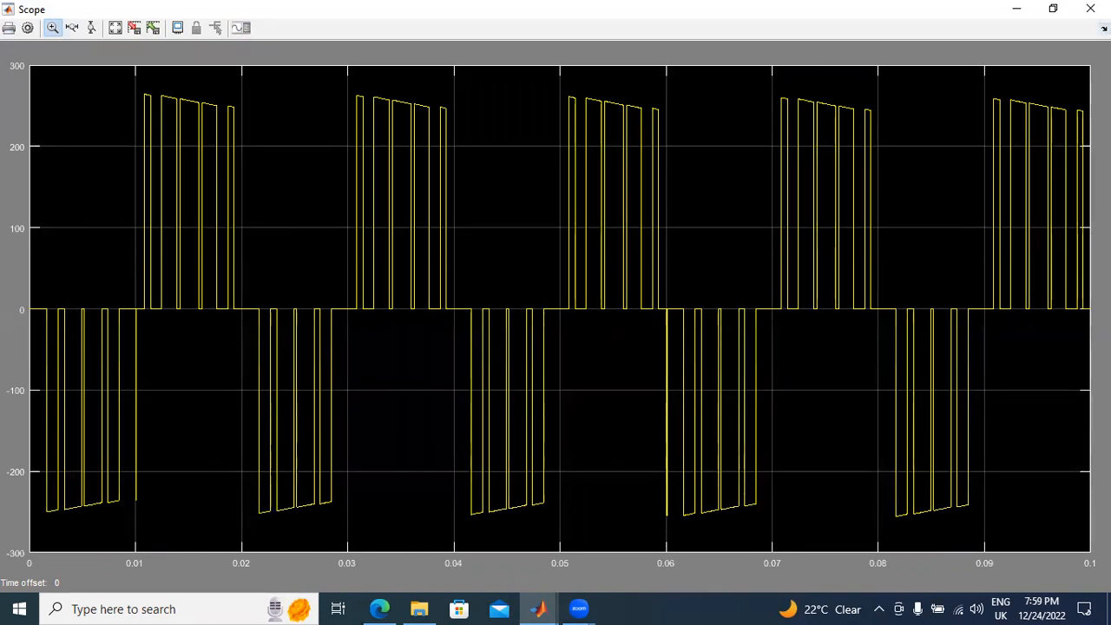
left_click(1090, 8)
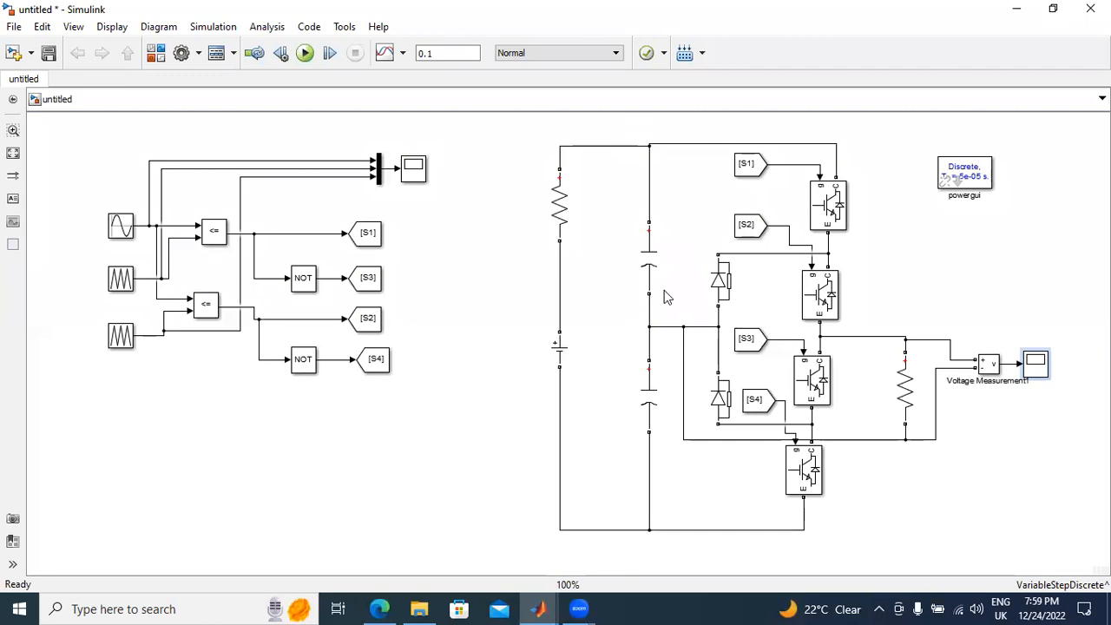
Step: Delete the load resistor, its Voltage Measurement and Scope together with their wiring
left_click_drag(874, 310, 1047, 464)
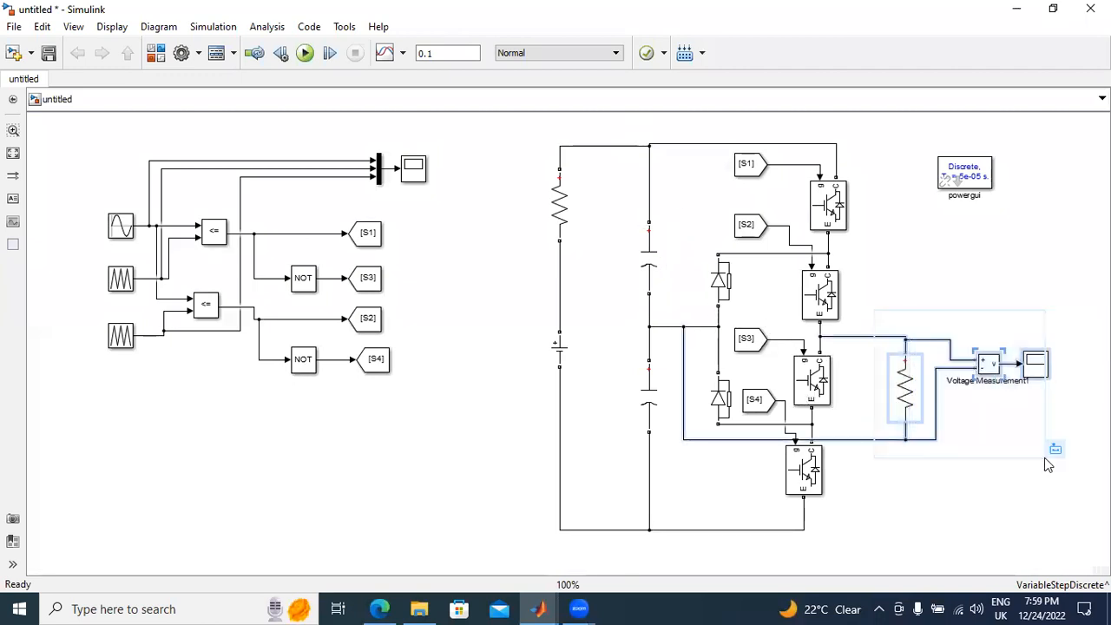
key("Delete")
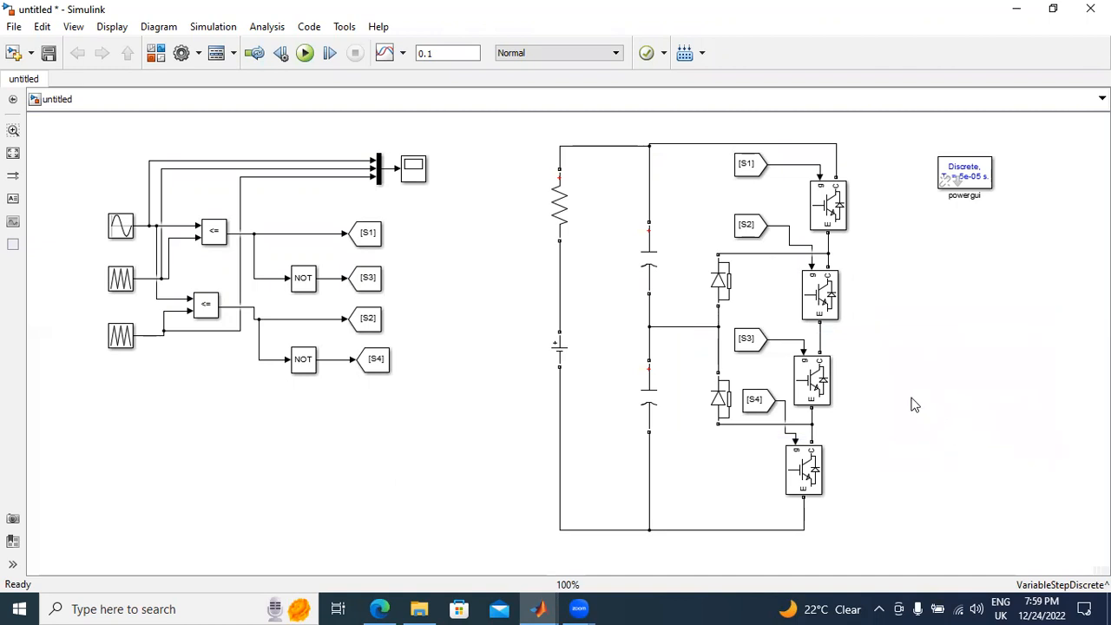
Step: Move the PWM generation section to the canvas's upper left corner and the powergui block to its upper right
left_click_drag(510, 146, 840, 550)
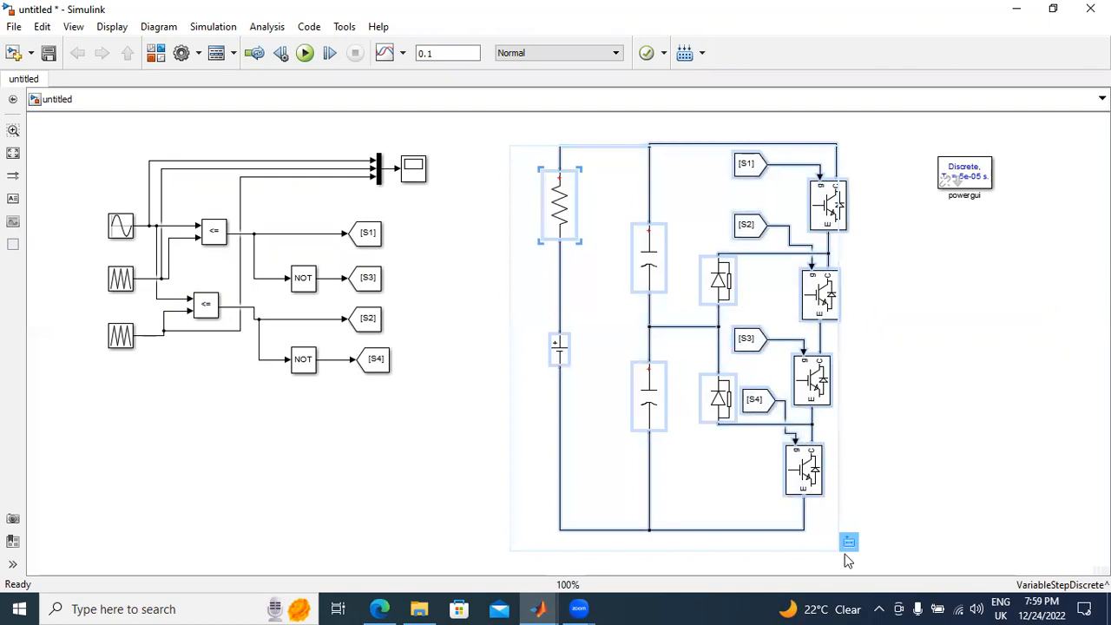
scroll(767, 448, "down", 2)
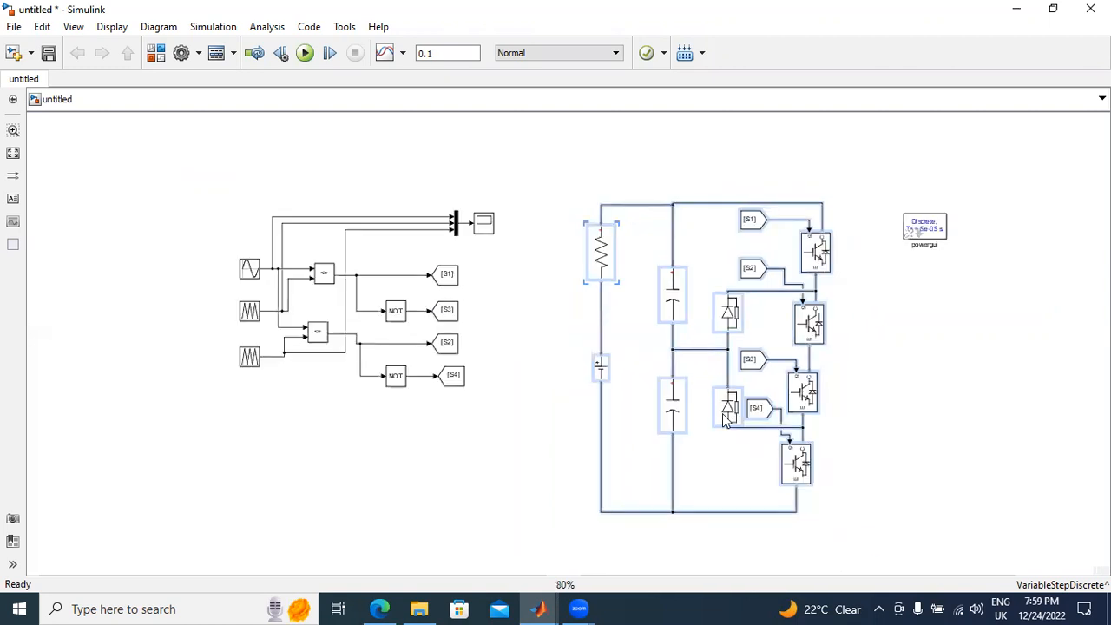
scroll(728, 420, "down", 1)
left_click_drag(335, 236, 571, 430)
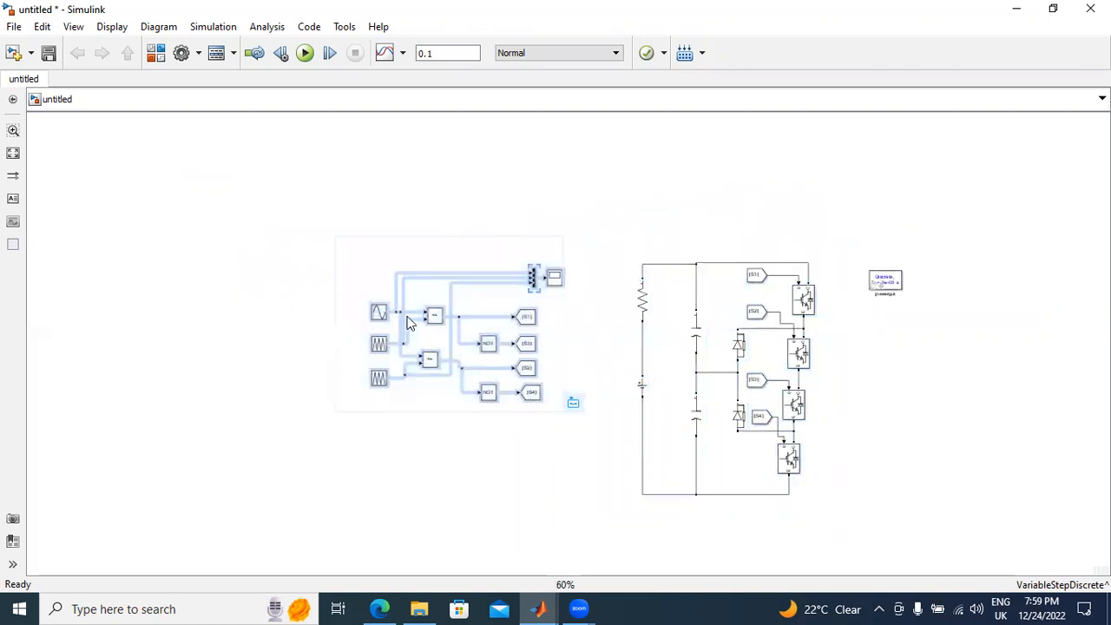
left_click_drag(411, 319, 188, 234)
left_click_drag(882, 280, 967, 200)
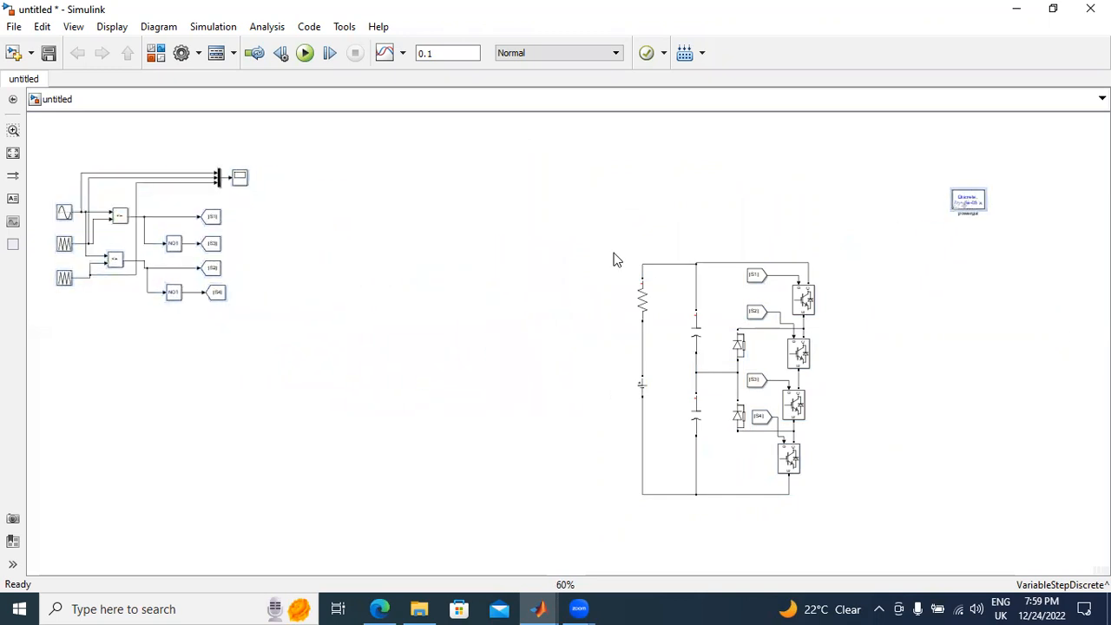
Step: Move the whole power circuit up and left, close to the PWM section, leaving free space beside it
scroll(614, 258, "up", 2)
scroll(664, 287, "down", 2)
left_click_drag(607, 231, 751, 568)
left_click_drag(813, 336, 579, 228)
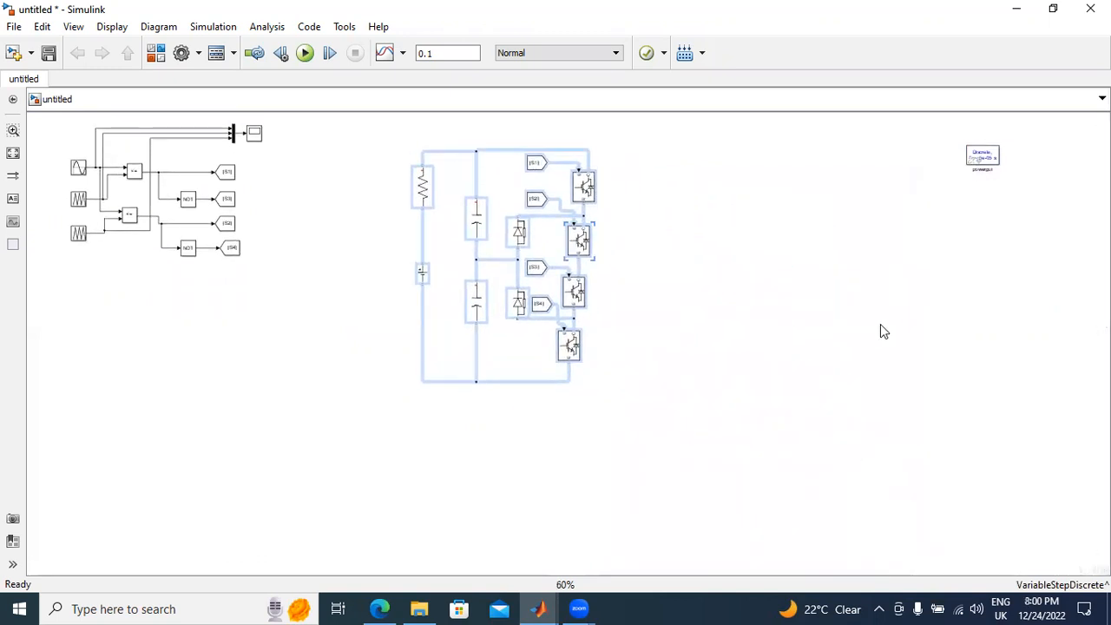
Step: Copy the inverter leg with its IGBTs, clamping diodes and From blocks, and place two copies side by side to its right
scroll(880, 332, "up", 1)
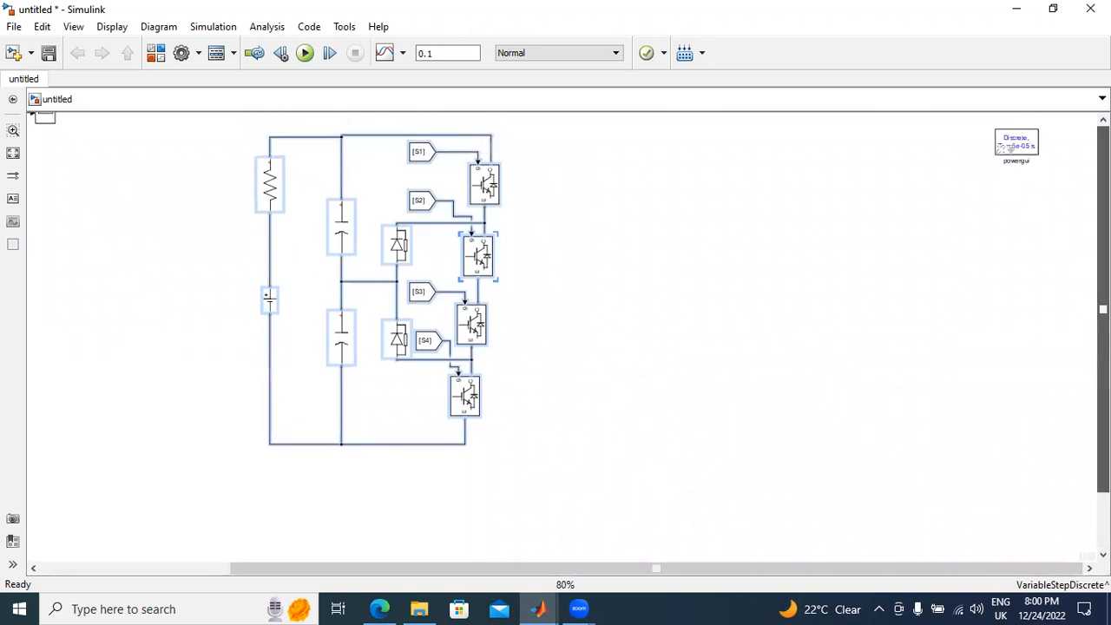
scroll(713, 298, "up", 1)
scroll(712, 298, "down", 1)
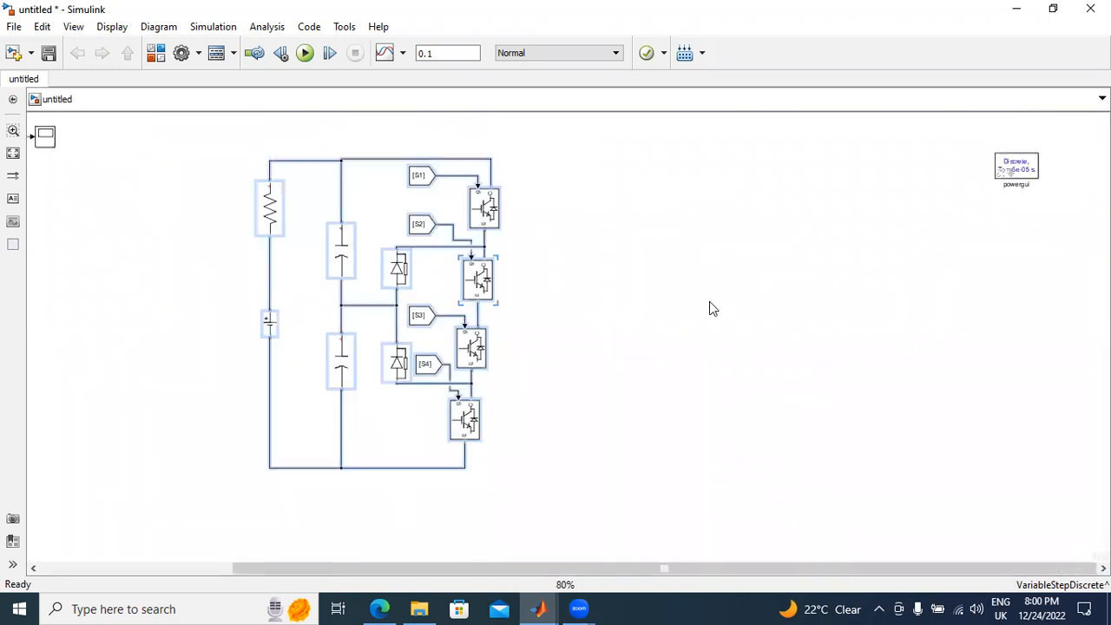
left_click(709, 303)
left_click_drag(393, 136, 559, 500)
right_click(418, 221)
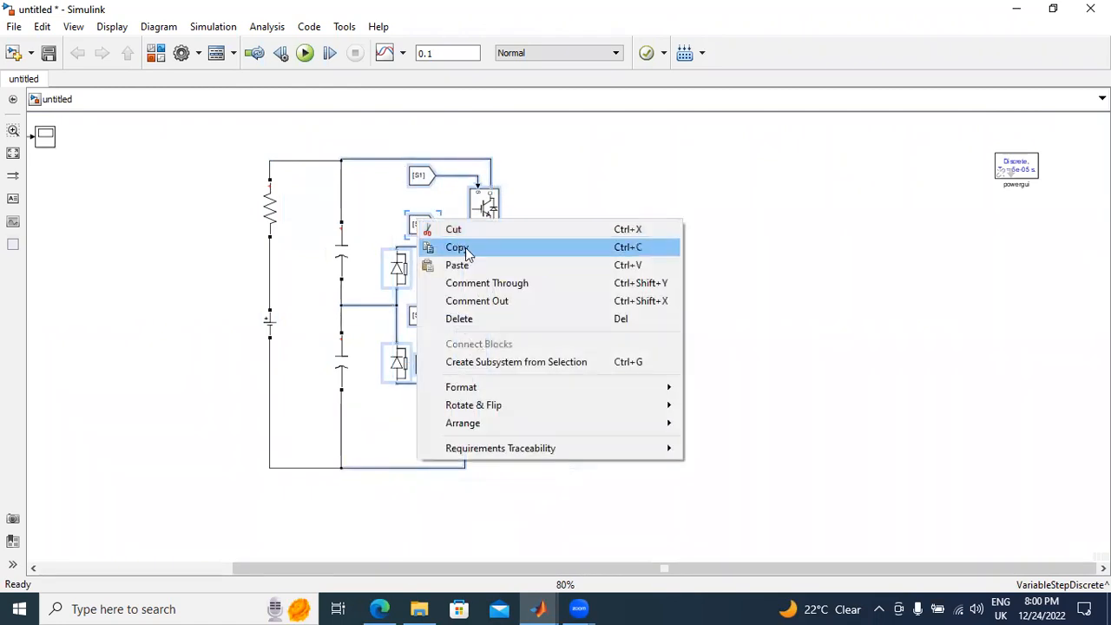
left_click(465, 250)
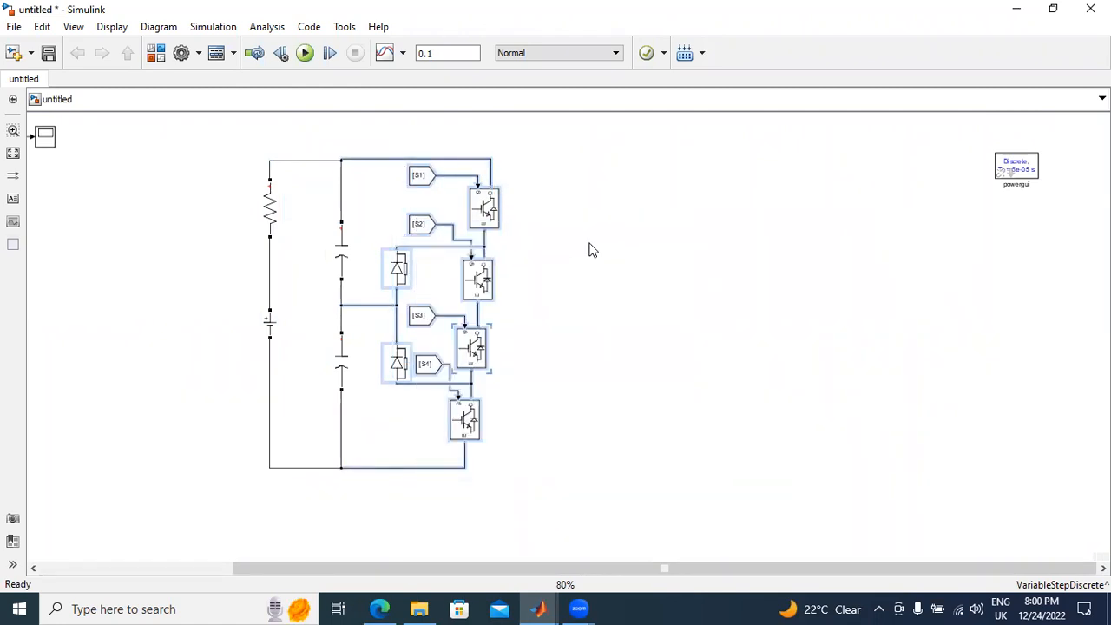
key("ctrl+v")
left_click_drag(504, 275, 697, 292)
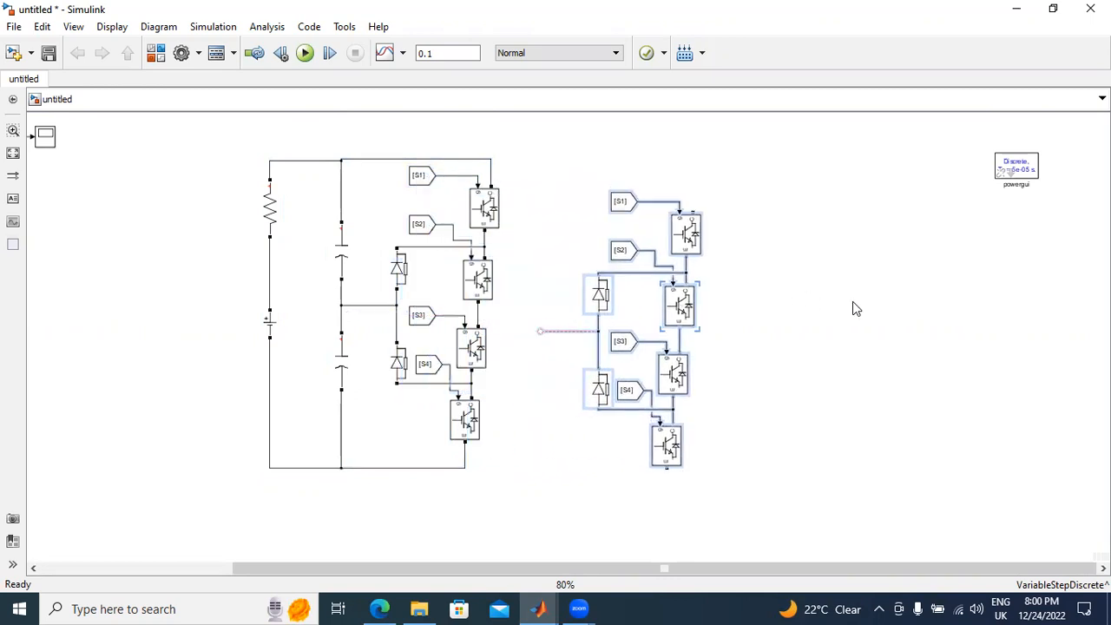
key("ctrl+v")
left_click_drag(617, 334, 885, 218)
left_click(745, 181)
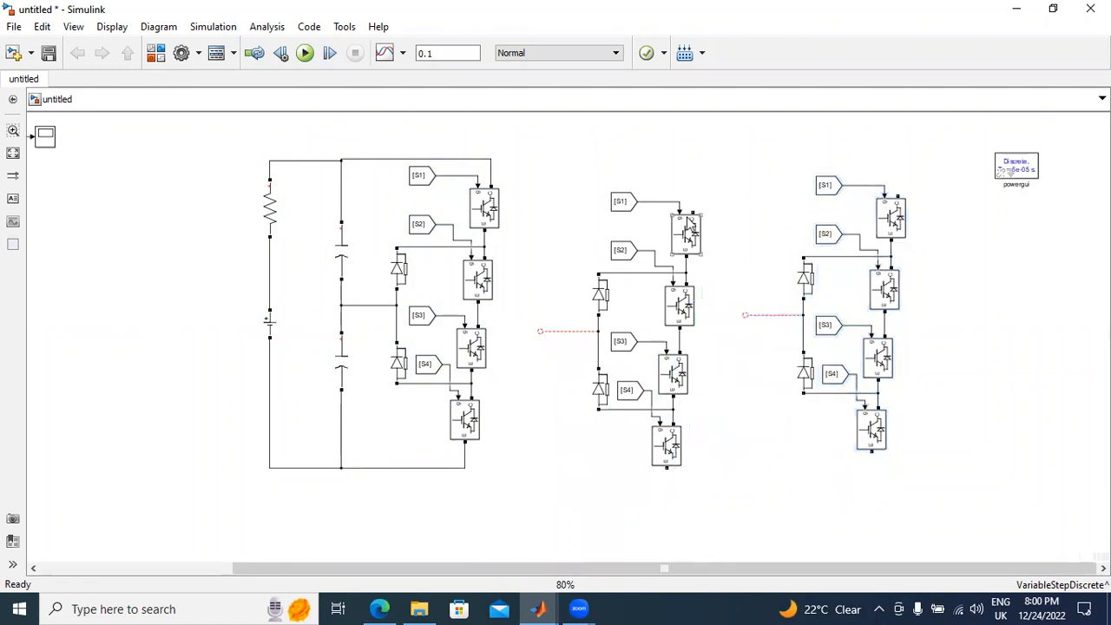
Step: Delete the middle leg's dangling midpoint line and wire the leg to the positive and negative DC rails
scroll(690, 227, "up", 1)
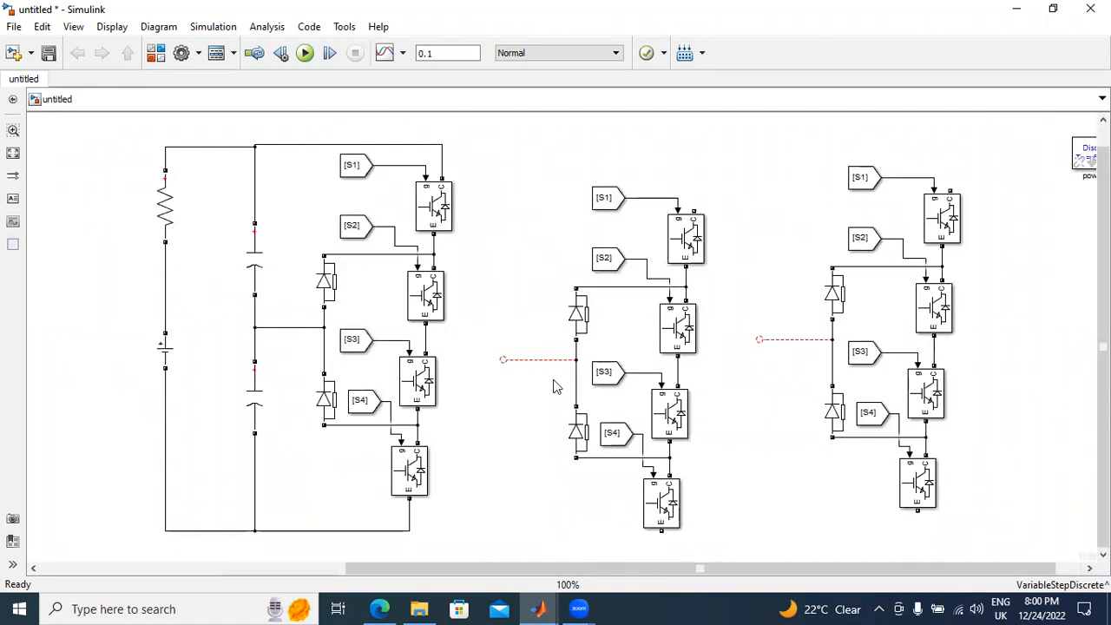
key("Delete")
left_click_drag(694, 210, 441, 143)
left_click_drag(662, 528, 409, 530)
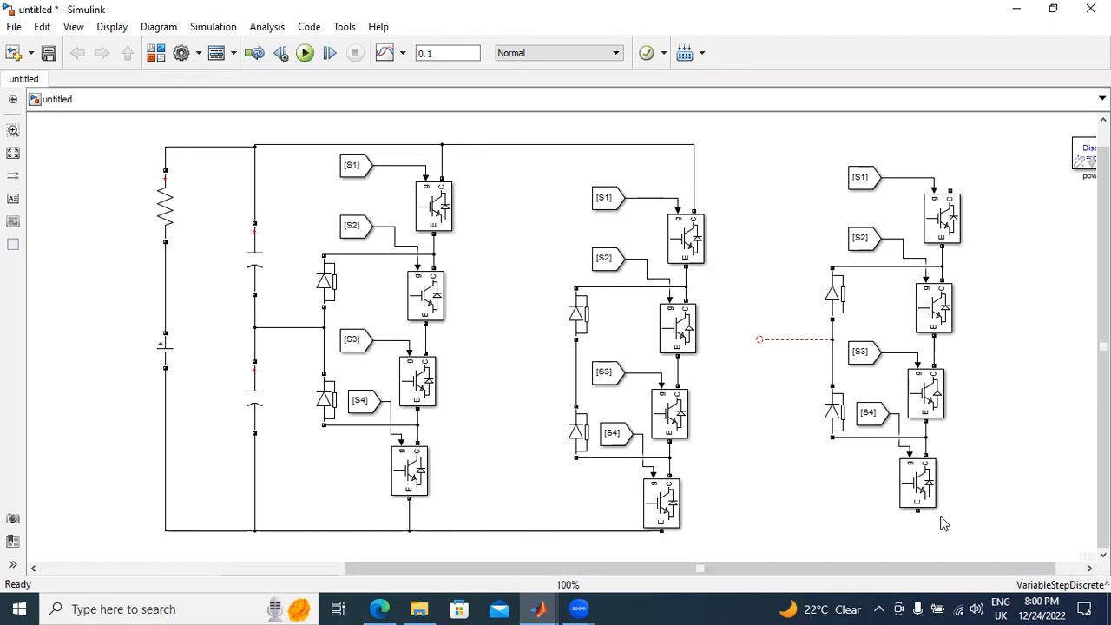
Step: Wire the third leg to both DC rails and lower the negative rail line below the middle leg's bottom IGBT
left_click_drag(918, 512, 637, 529)
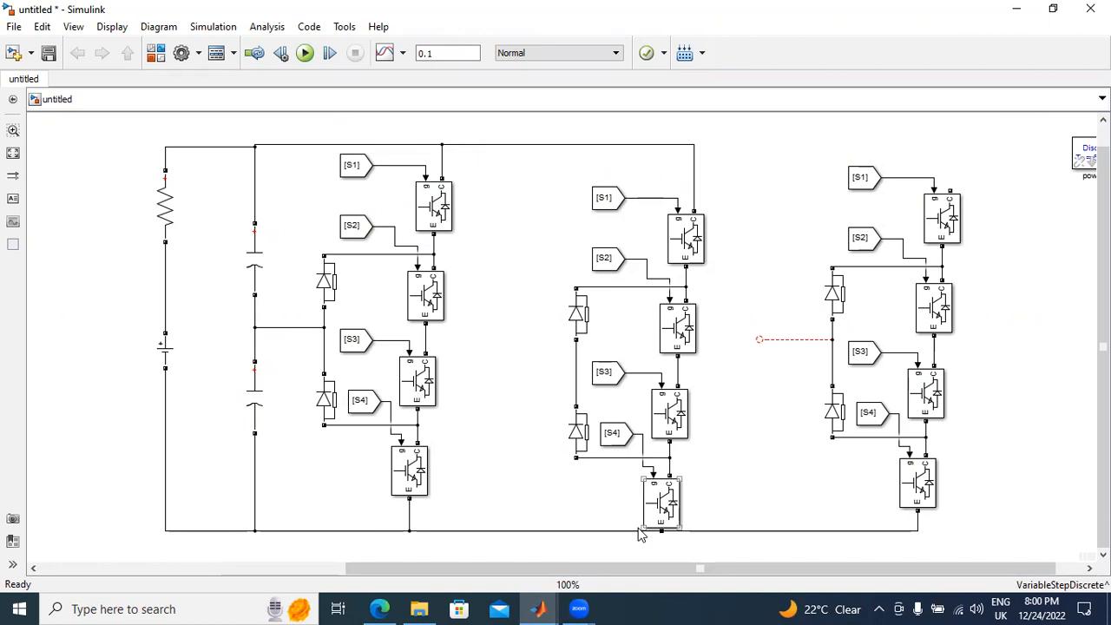
left_click_drag(637, 535, 701, 540)
left_click(746, 507)
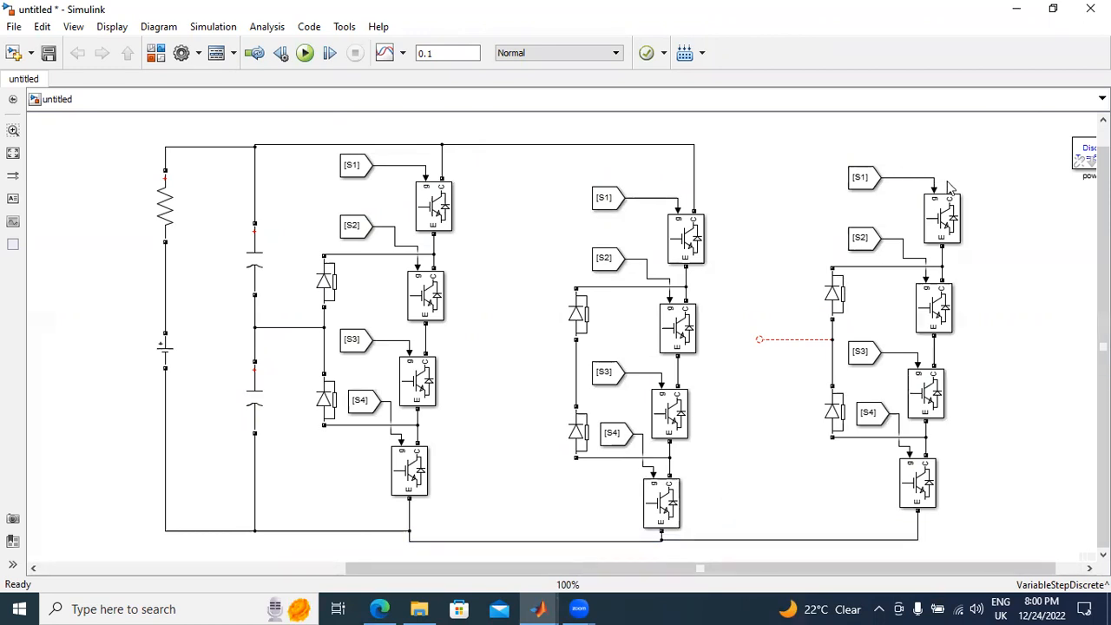
mouse_move(949, 184)
left_mouse_down()
mouse_move(786, 139)
mouse_move(682, 139)
left_mouse_up()
Step: Delete the third leg's dangling midpoint line and the lines joining the clamping diodes in both copied legs
left_click_drag(798, 346, 824, 365)
left_click(831, 368)
key("Delete")
left_click(577, 373)
key("Delete")
Step: Wire the lower clamping diodes of both copied legs to the capacitor midpoint and rejoin the middle leg's two diodes
left_click(833, 410)
left_click_drag(830, 381, 323, 328)
left_click_drag(496, 552, 508, 336)
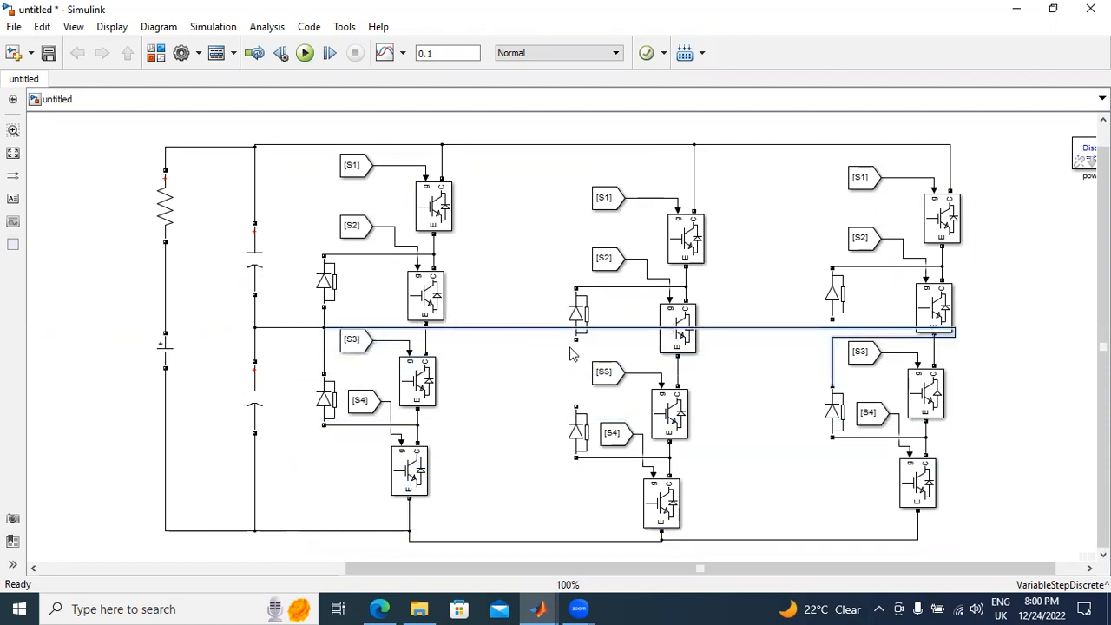
left_click_drag(574, 401, 551, 330)
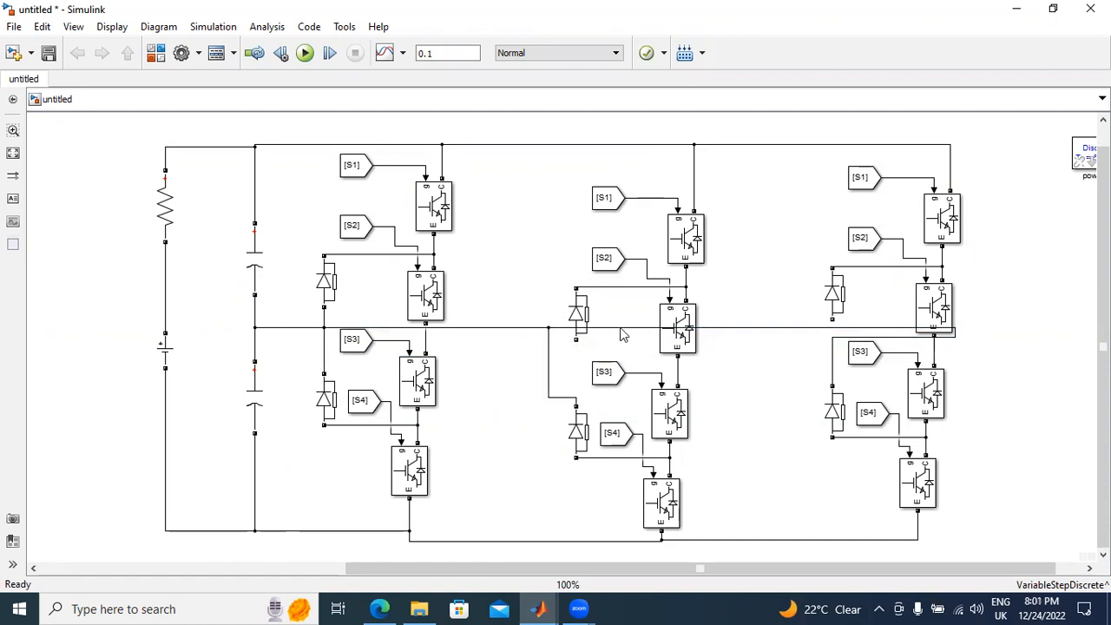
left_click_drag(575, 341, 575, 401)
key("Delete")
left_click_drag(576, 339, 576, 397)
Step: Set the Goto tag of the From block feeding the middle leg's first IGBT to S5
double_click(608, 204)
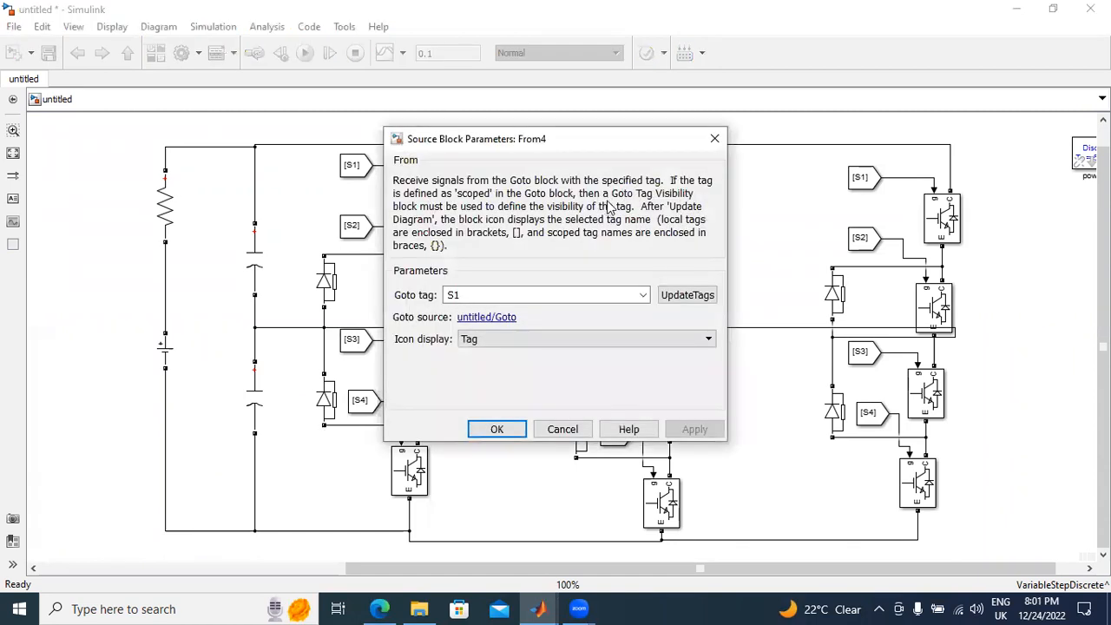
key("BackSpace")
type("5")
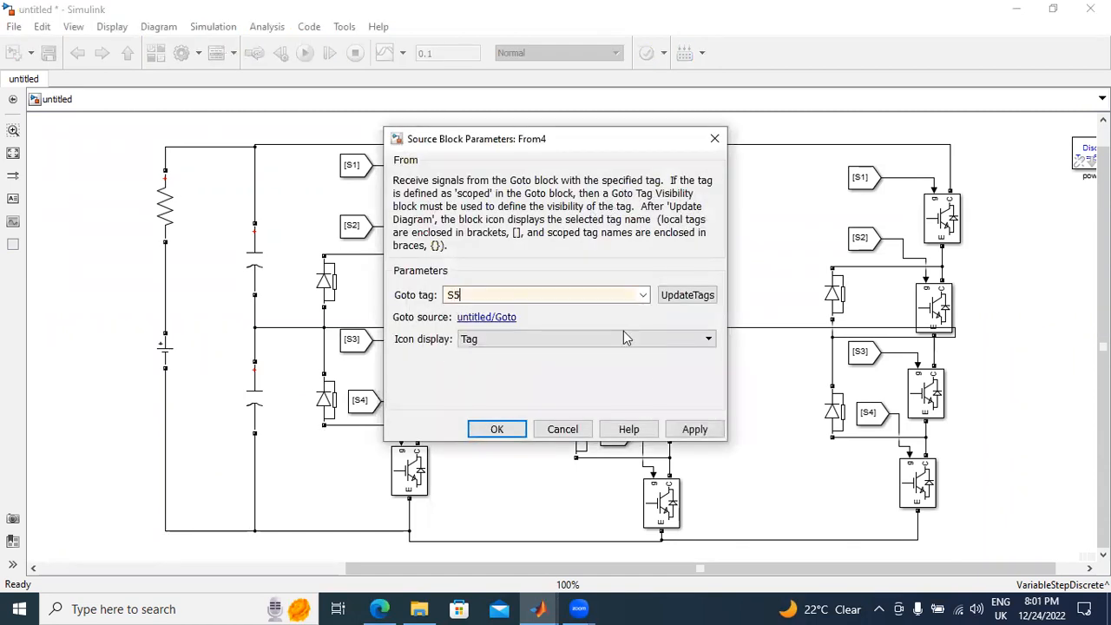
left_click(695, 429)
left_click(496, 429)
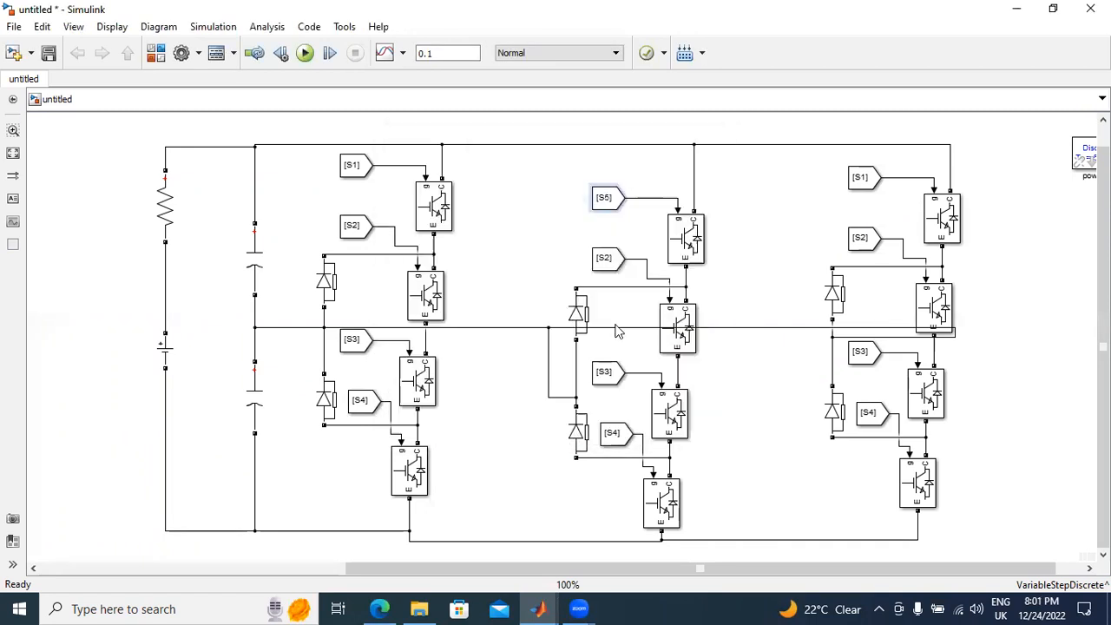
Step: Set the Goto tag of the From block feeding the middle leg's second IGBT to S6
double_click(607, 263)
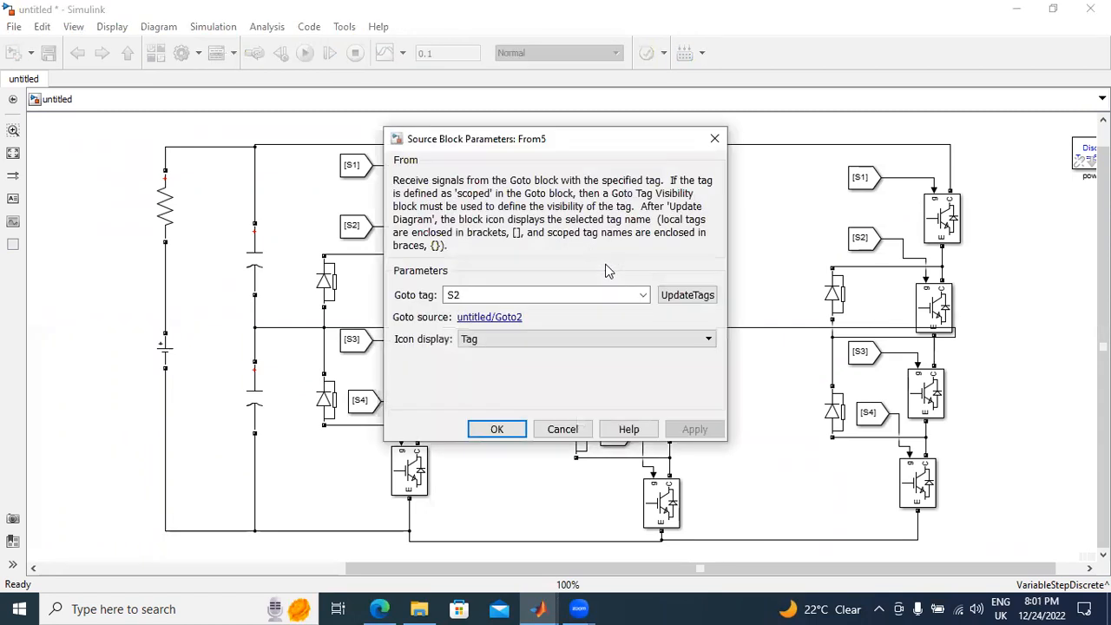
key("BackSpace")
type("6")
left_click(694, 430)
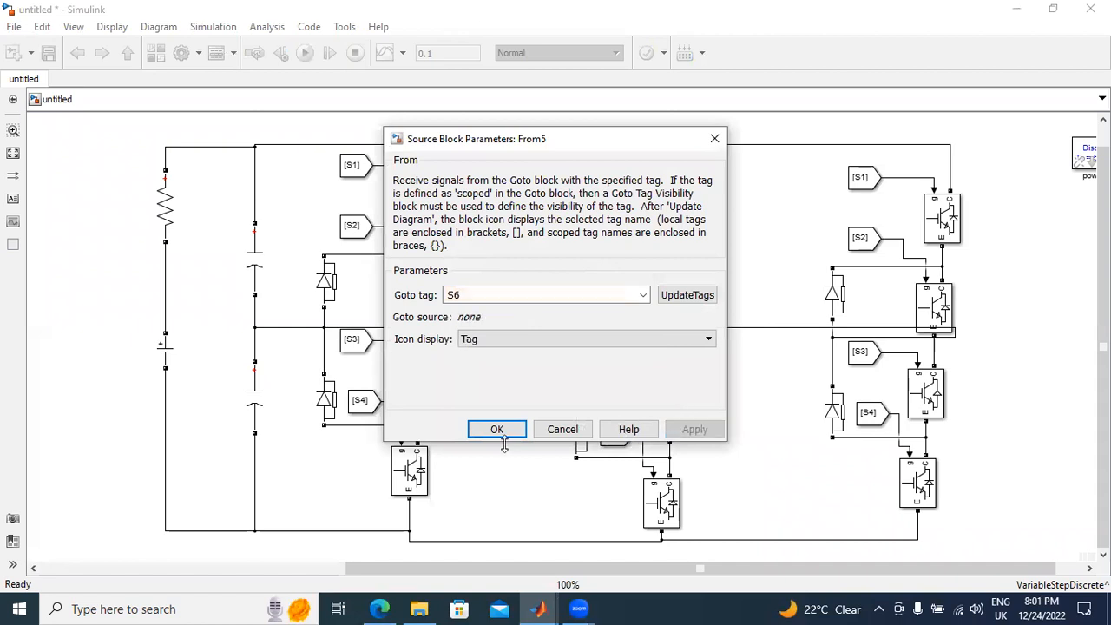
left_click(496, 429)
Step: Set the Goto tag of the From block feeding the middle leg's third IGBT to S7
left_click(611, 378)
double_click(611, 378)
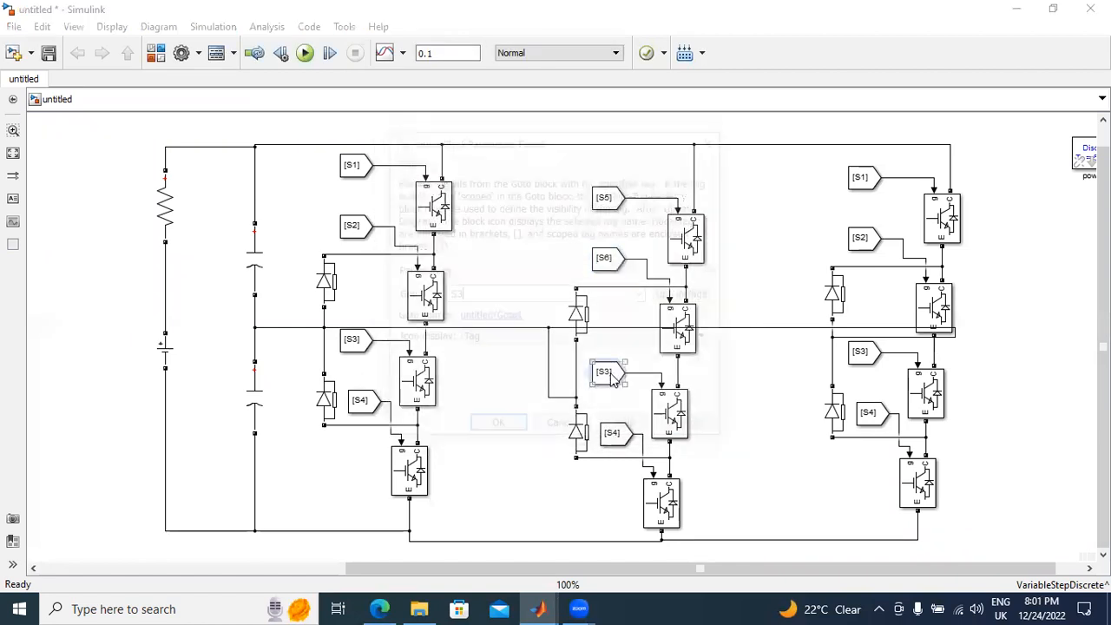
key("BackSpace")
type("7")
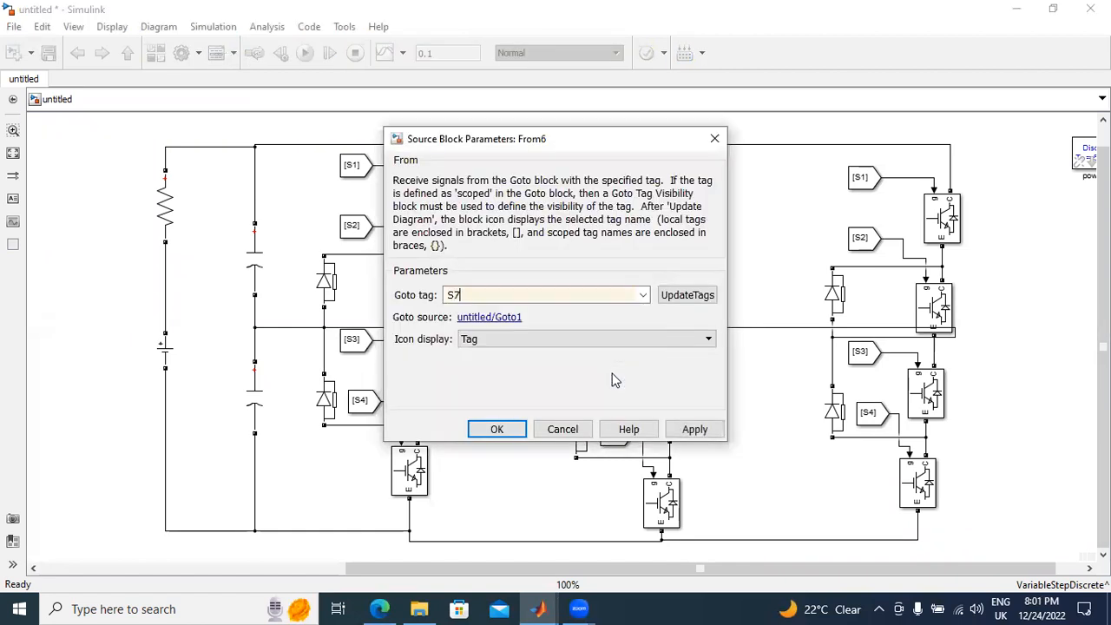
left_click(694, 429)
left_click(496, 429)
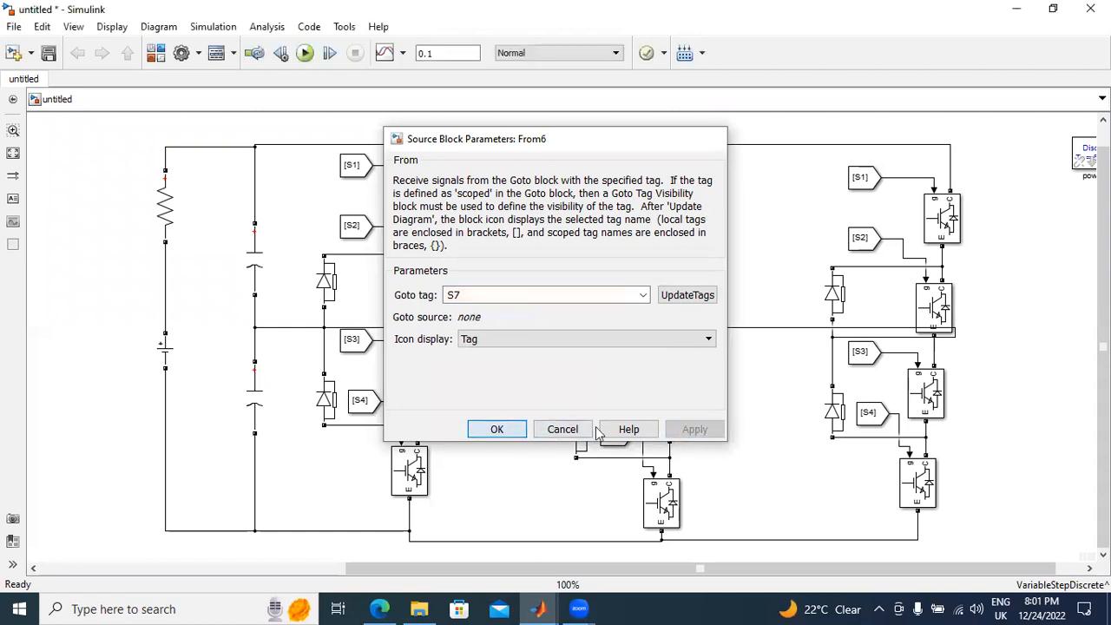
Step: Set the Goto tag of the From block feeding the middle leg's fourth IGBT to S8
left_click(612, 438)
double_click(615, 441)
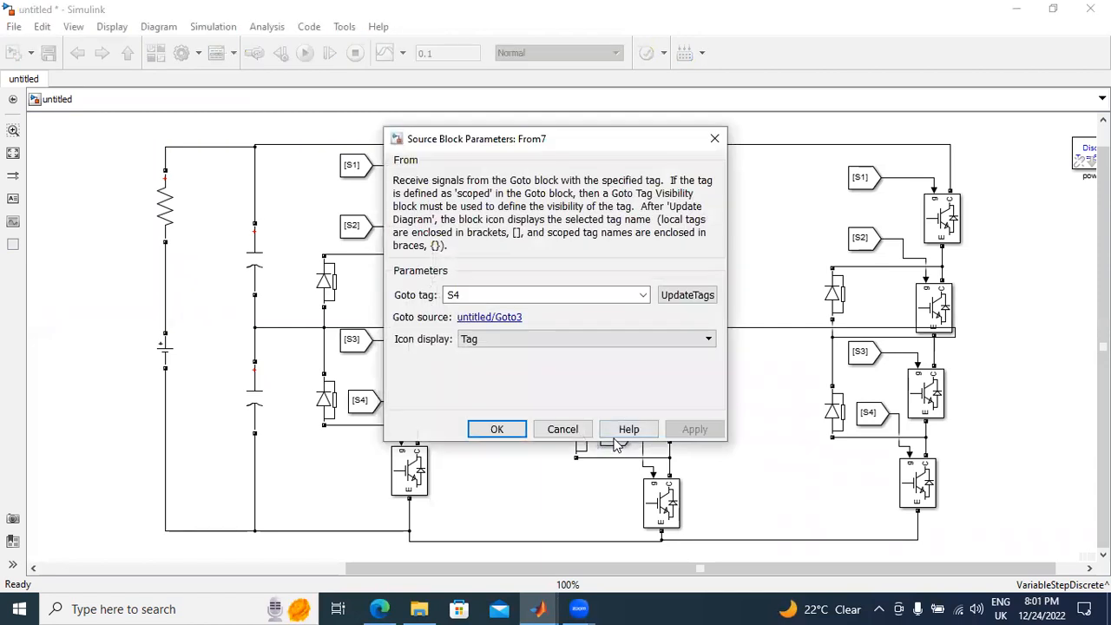
key("BackSpace")
type("8")
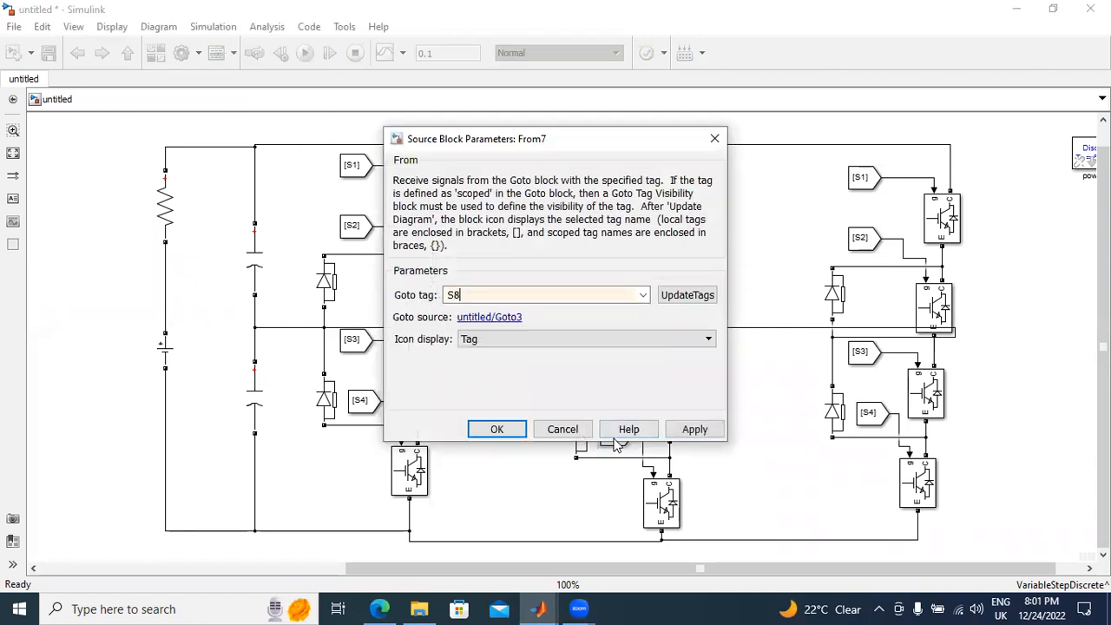
left_click(694, 429)
left_click(496, 429)
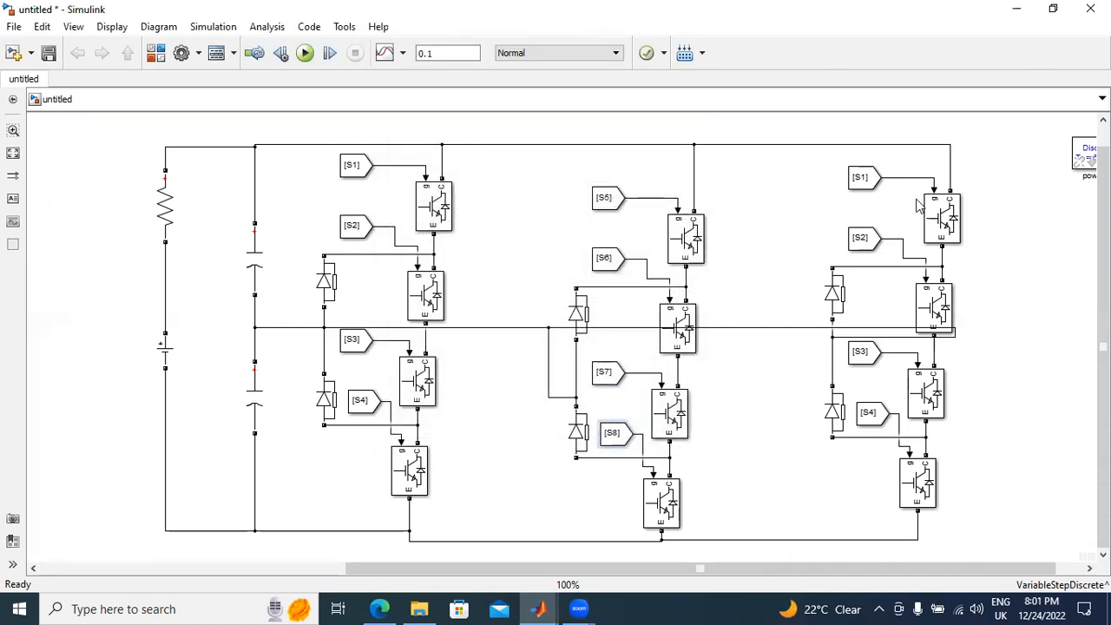
Step: Set the Goto tag of the From block feeding the third leg's first IGBT to S9
double_click(867, 186)
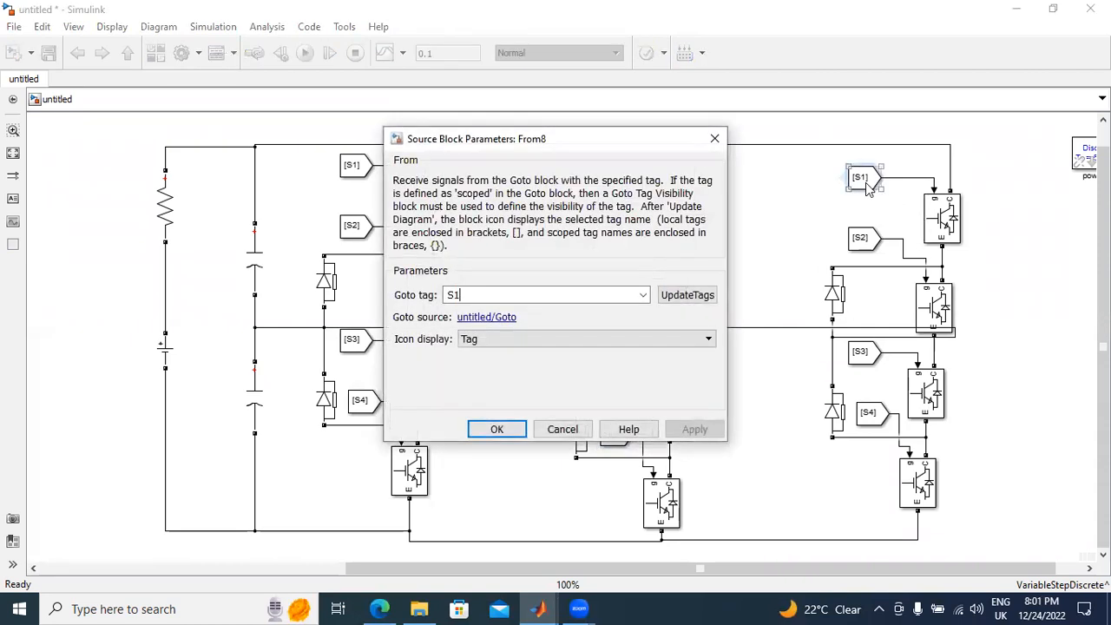
key("BackSpace")
type("9")
left_click(703, 429)
left_click(496, 429)
Step: Set the Goto tag of the From block feeding the third leg's second IGBT to S10
left_click(866, 245)
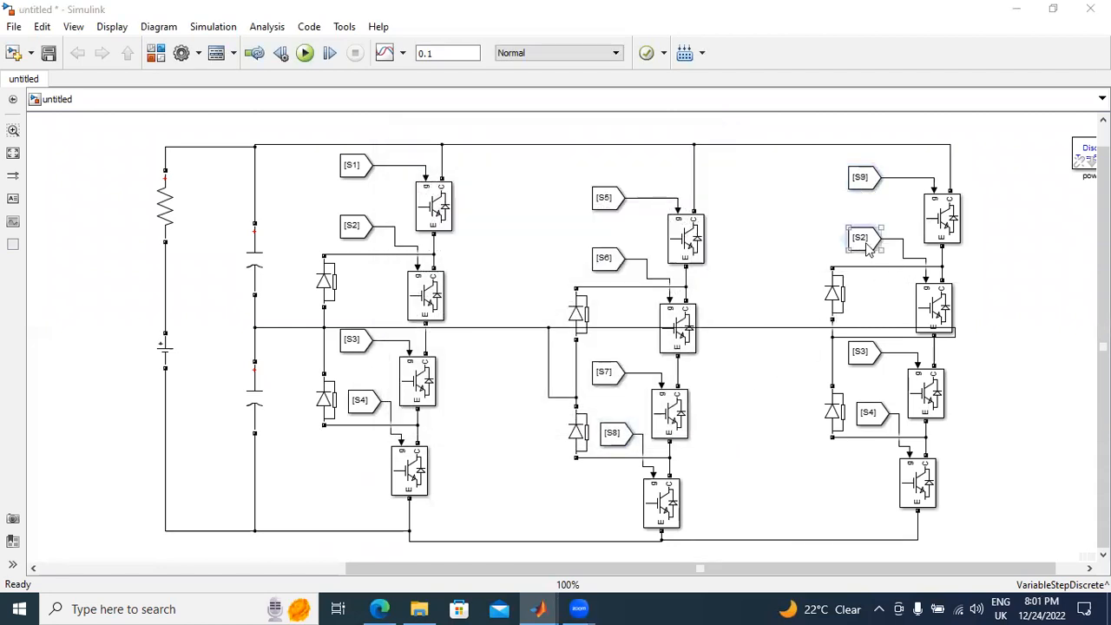
double_click(868, 246)
key("BackSpace")
type("10")
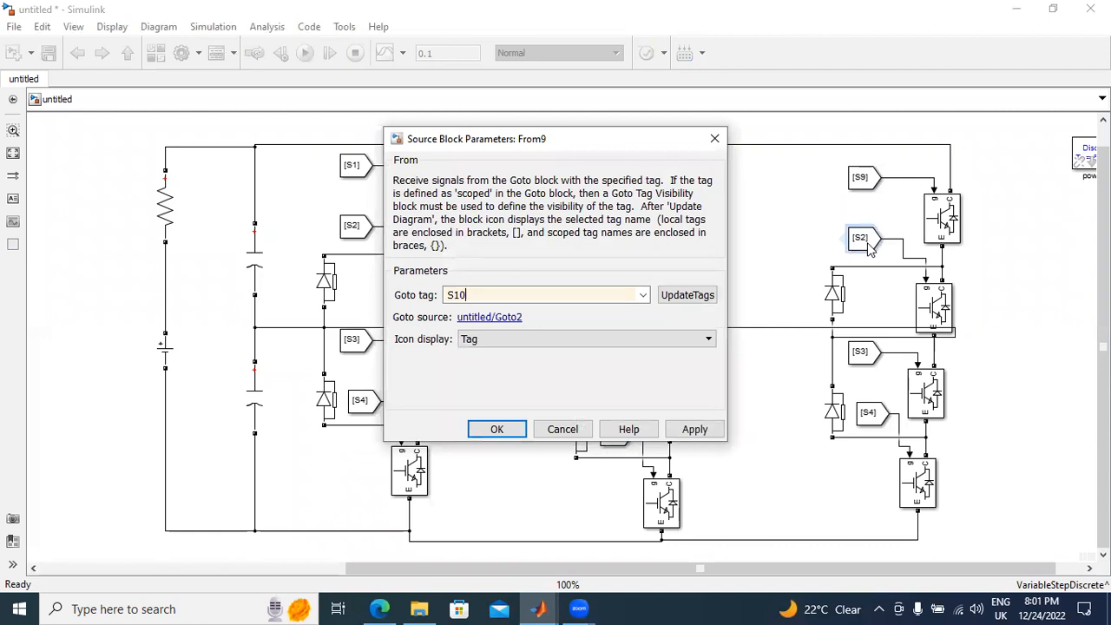
left_click(694, 429)
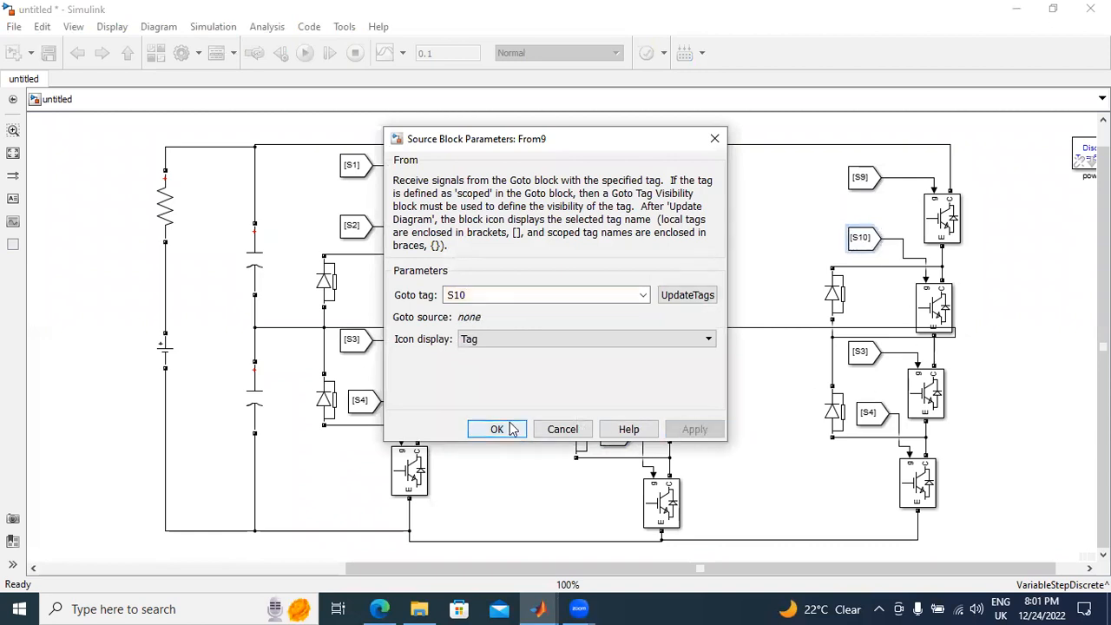
left_click(510, 428)
Step: Set the Goto tag of the From block feeding the third leg's third IGBT to S11
double_click(872, 361)
key("BackSpace")
type("11")
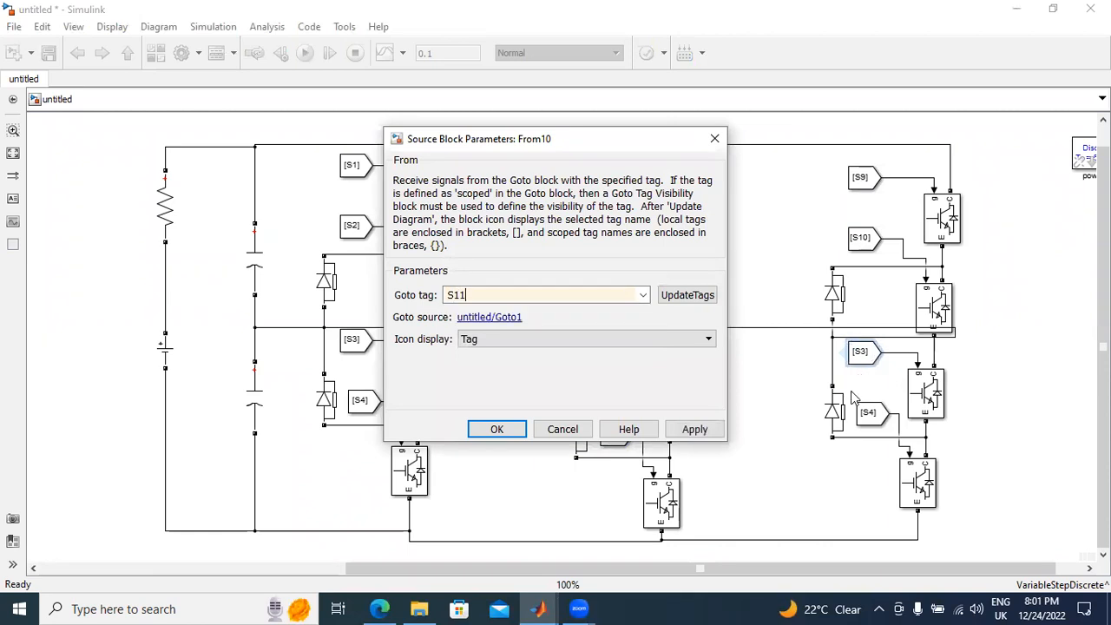
left_click(695, 429)
left_click(497, 428)
Step: Set the Goto tag of the From block feeding the third leg's fourth IGBT to S12
double_click(864, 422)
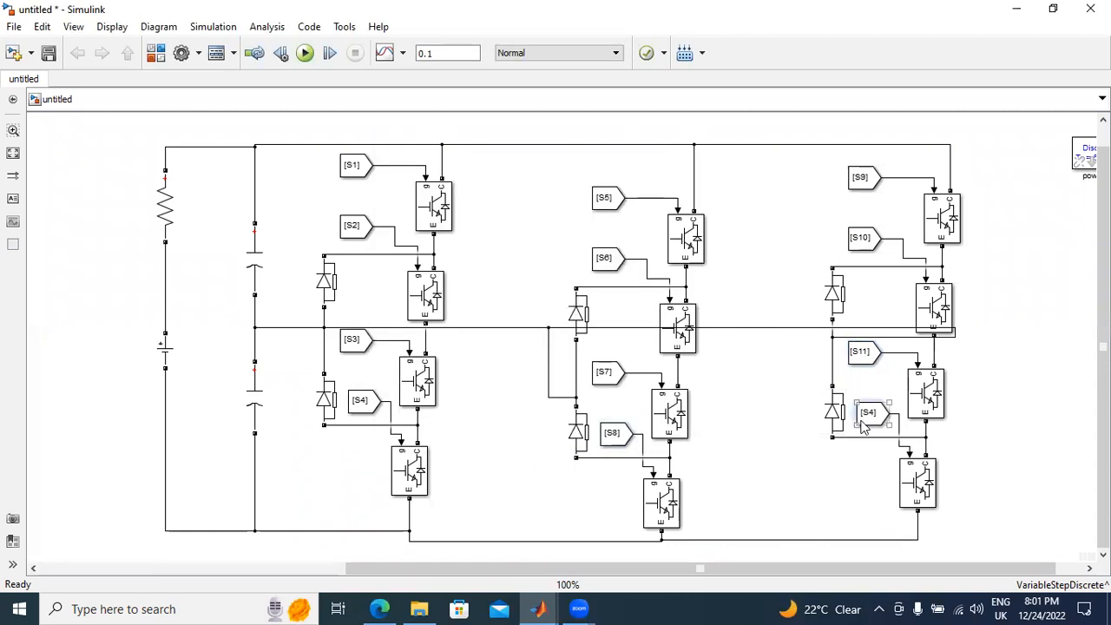
key("BackSpace")
type("12")
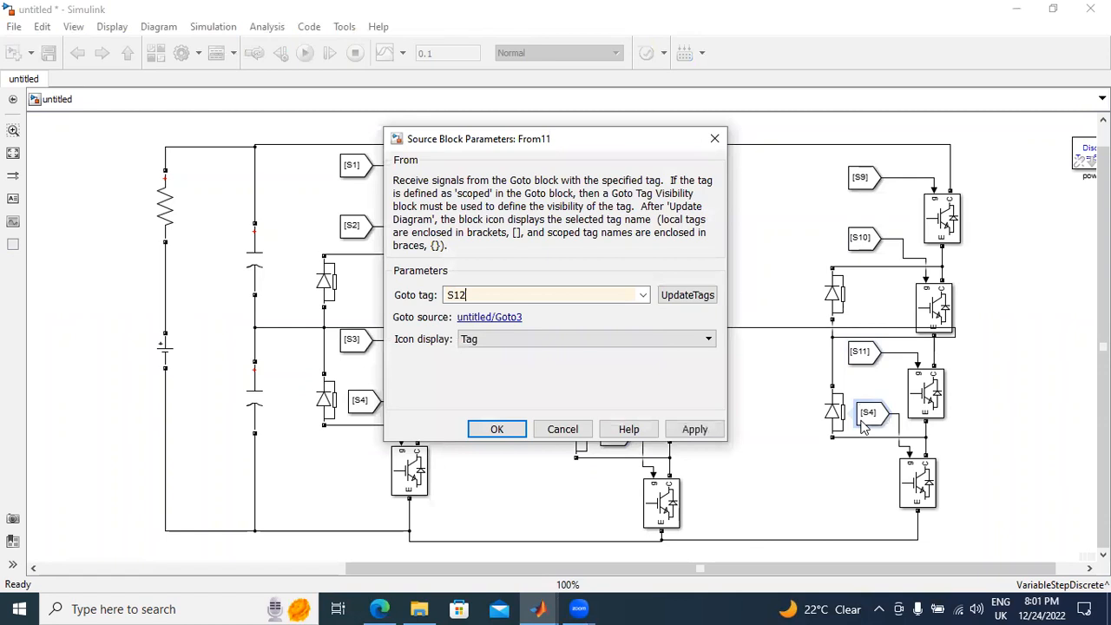
left_click(508, 428)
Step: Delete the mux and scope above the PWM comparison blocks, together with their signal lines
scroll(714, 418, "down", 4)
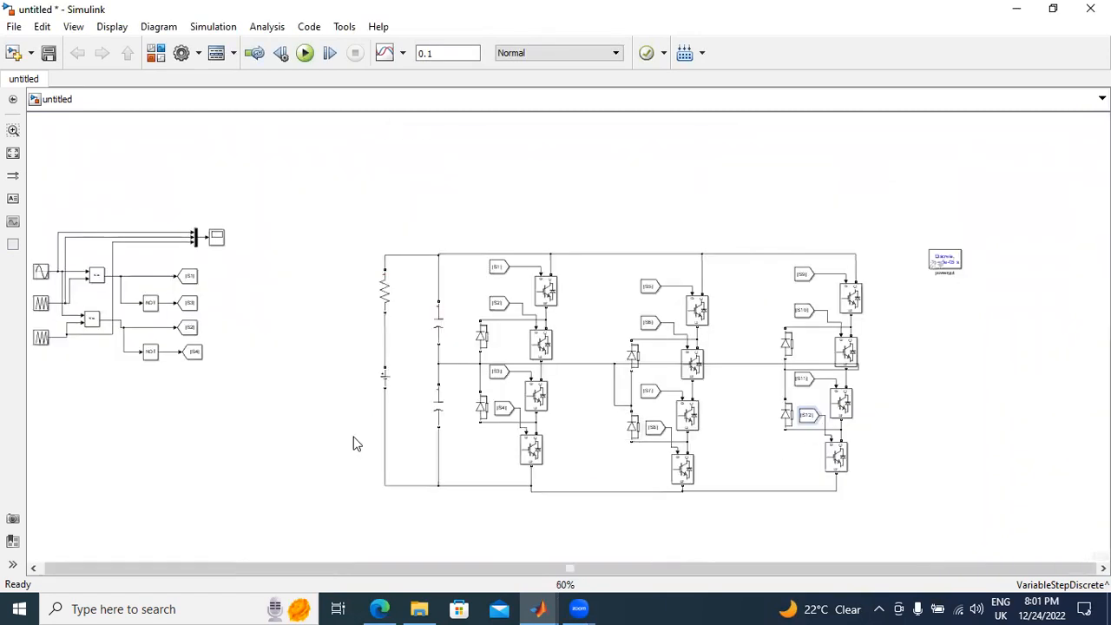
scroll(332, 559, "up", 1)
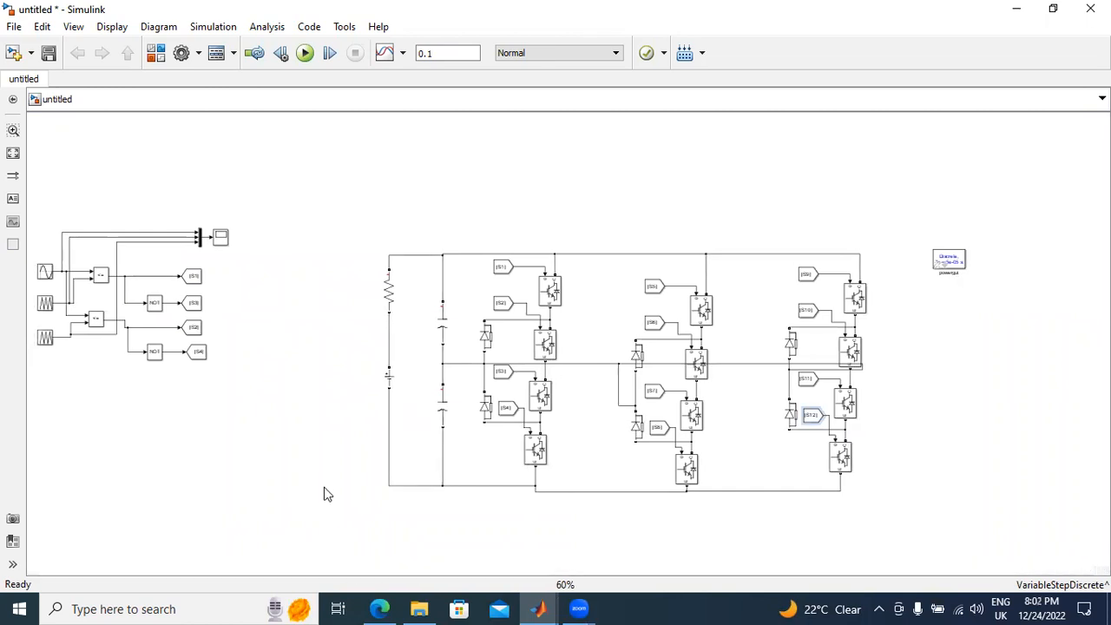
scroll(324, 485, "up", 3)
left_click_drag(269, 564, 187, 563)
left_click_drag(54, 136, 334, 173)
key("Delete")
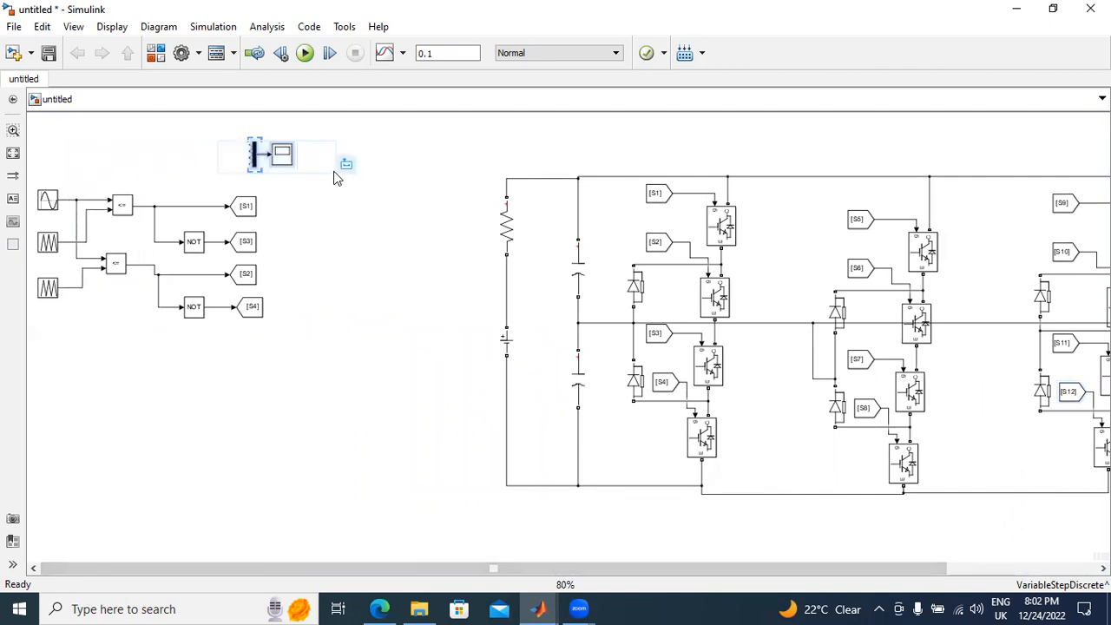
key("Delete")
left_click_drag(68, 152, 284, 331)
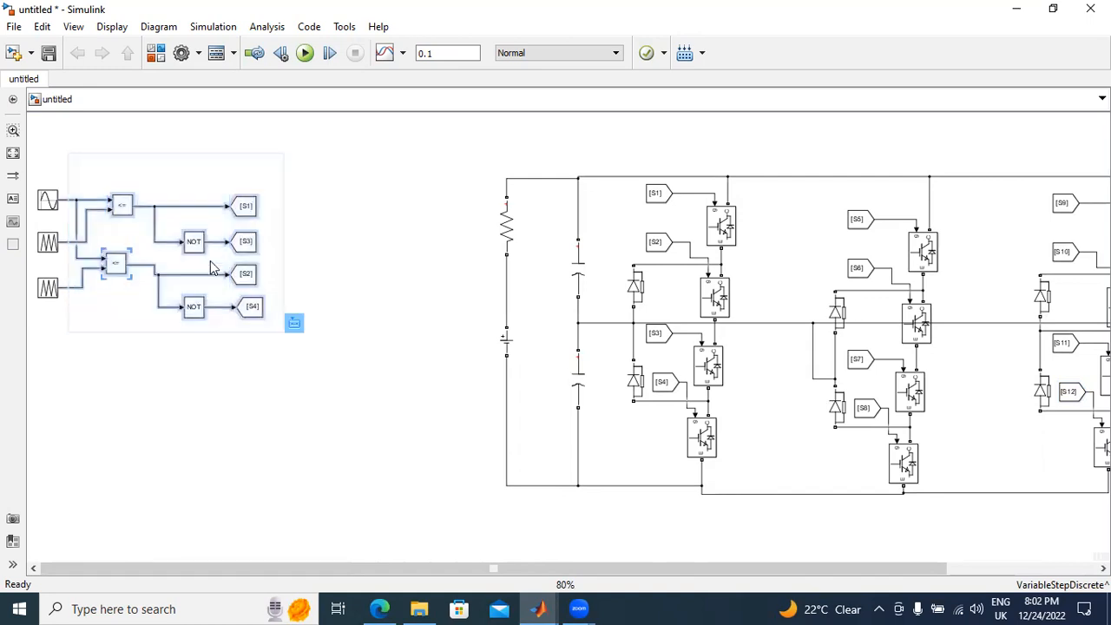
right_click(241, 238)
left_click(279, 266)
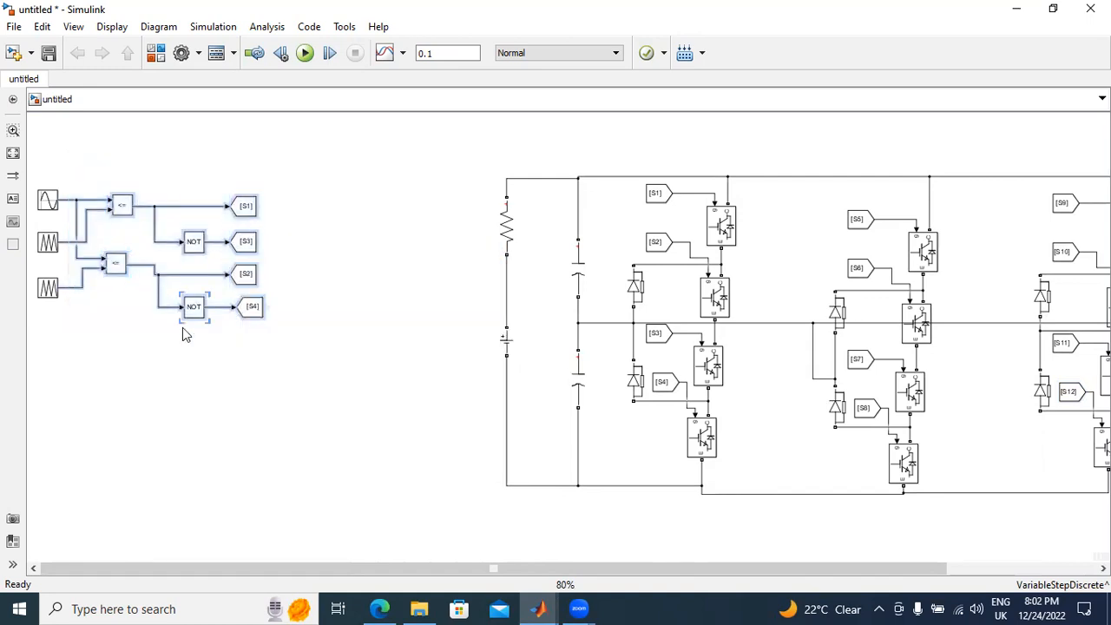
left_click(158, 345)
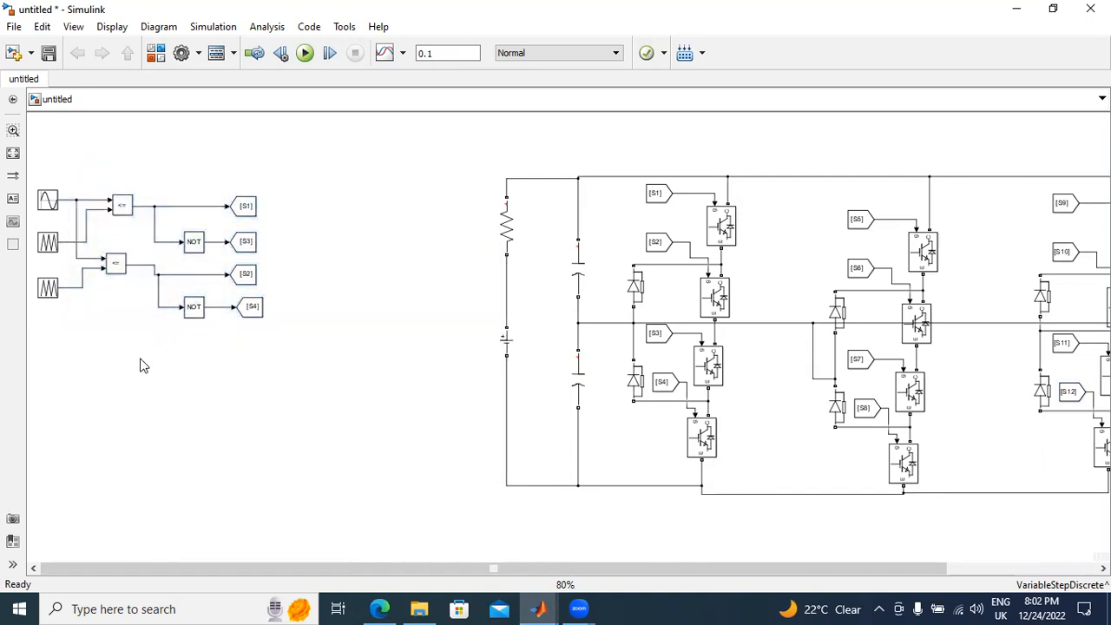
key("ctrl+v")
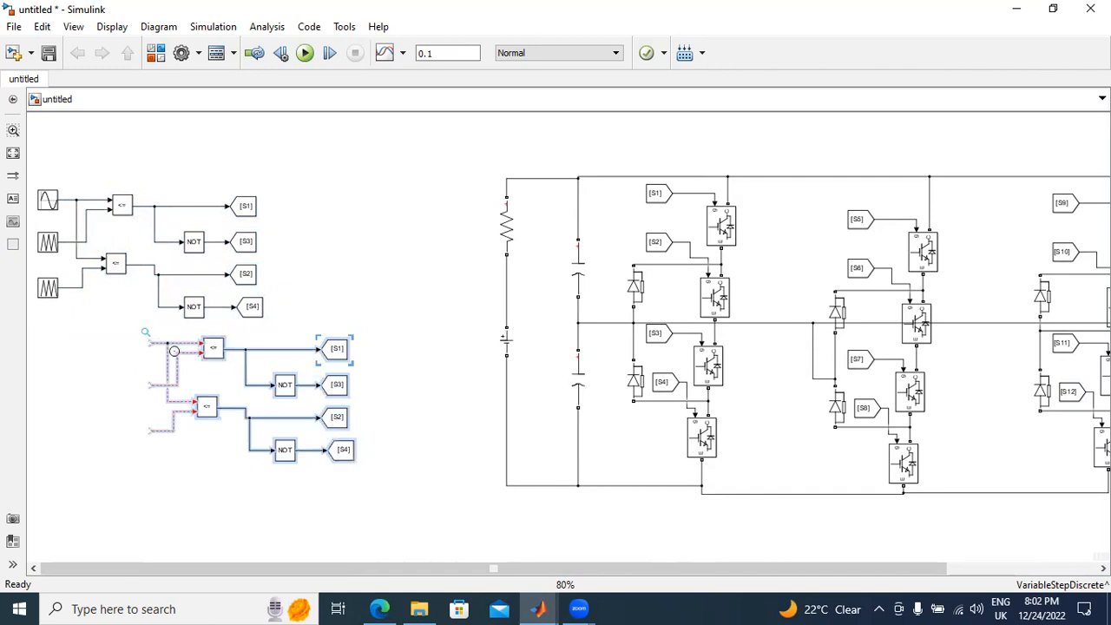
key("Delete")
Step: Duplicate the whole S1–S4 PWM generator, including its sine and carrier sources, and place the copy below the original
left_click_drag(31, 157, 276, 319)
right_click(240, 242)
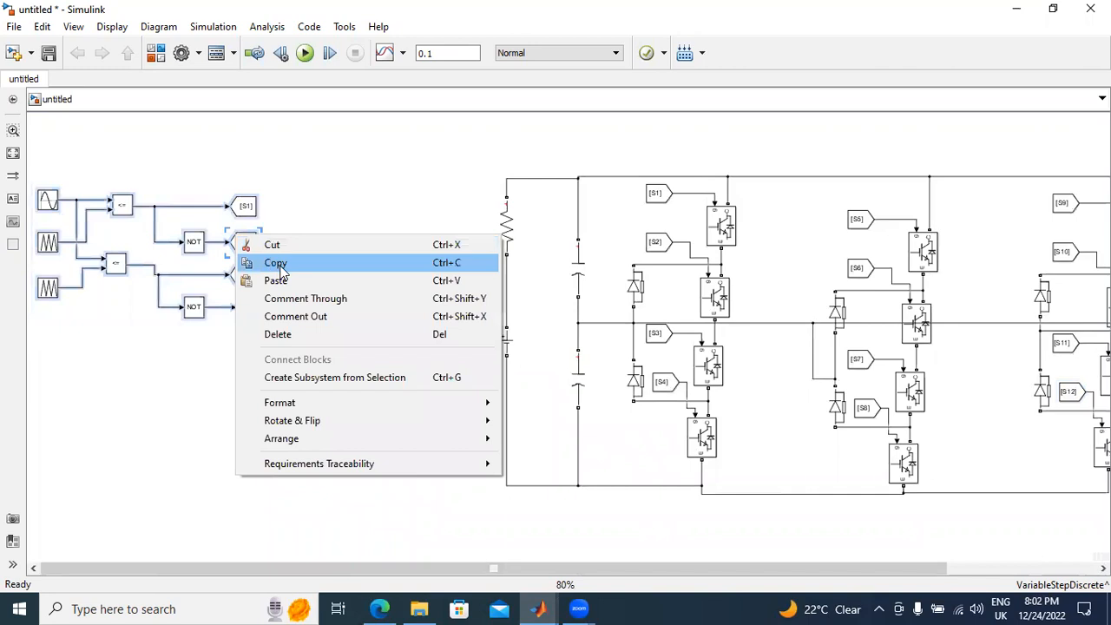
left_click(275, 262)
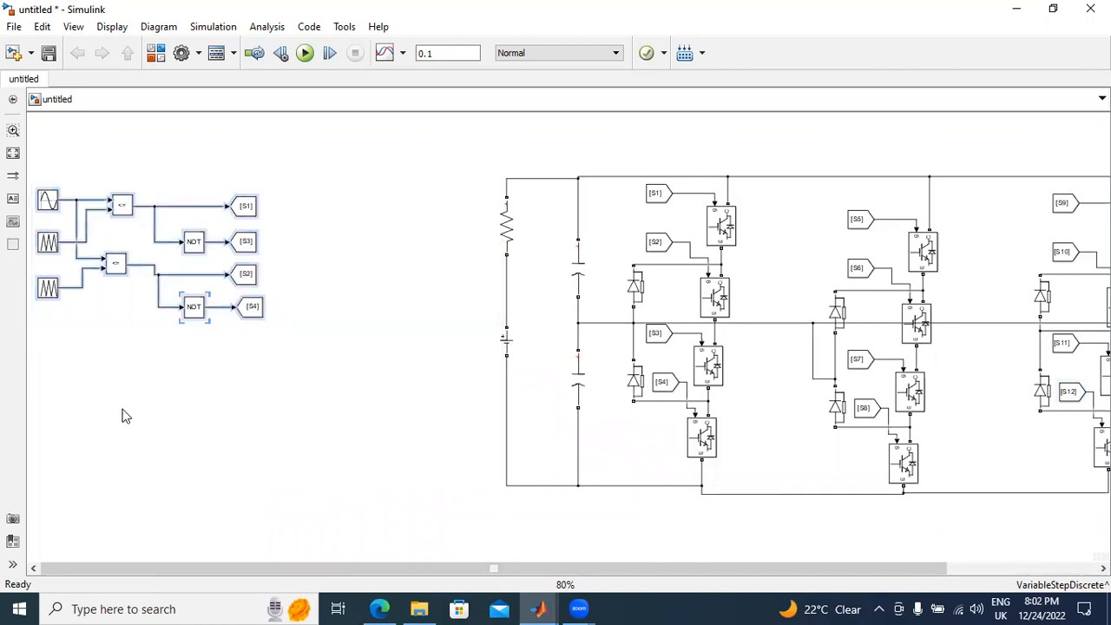
key("ctrl+v")
left_click_drag(130, 224, 169, 395)
Step: Enter a phase expression beginning with "(2" for the sine wave source in the duplicated PWM generator
scroll(261, 340, "up", 2)
scroll(230, 356, "down", 2)
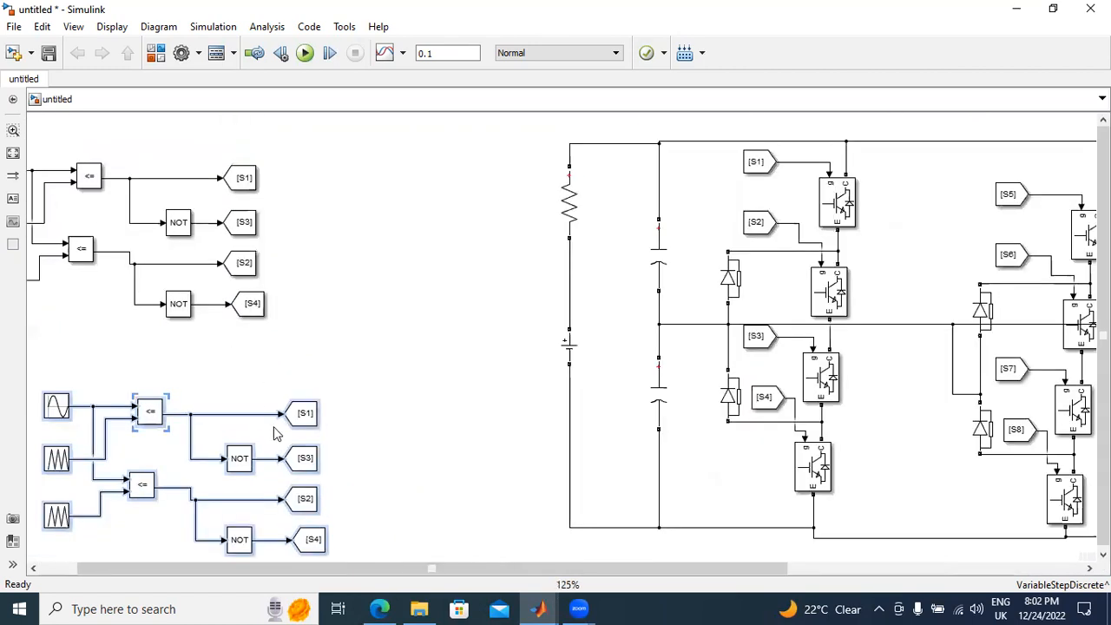
scroll(568, 371, "up", 1)
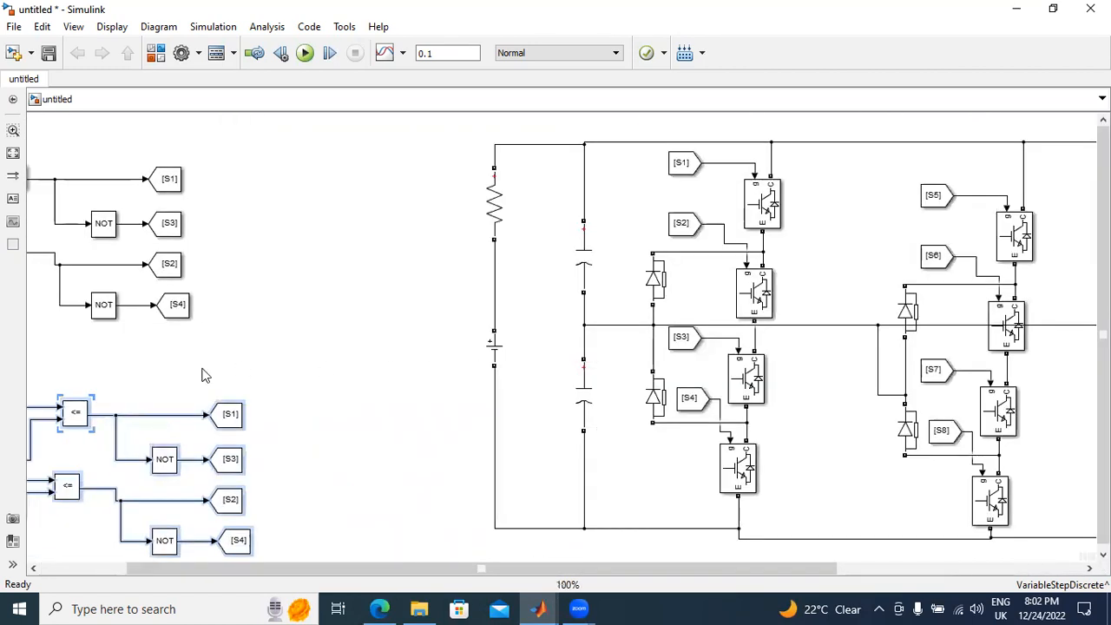
left_click_drag(210, 571, 126, 571)
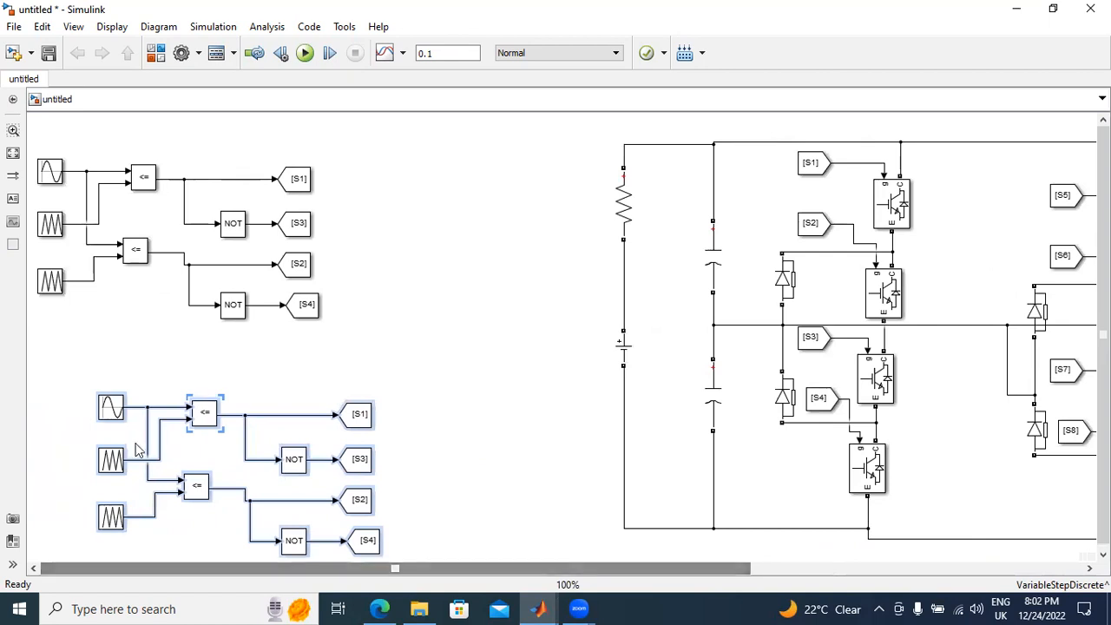
double_click(129, 405)
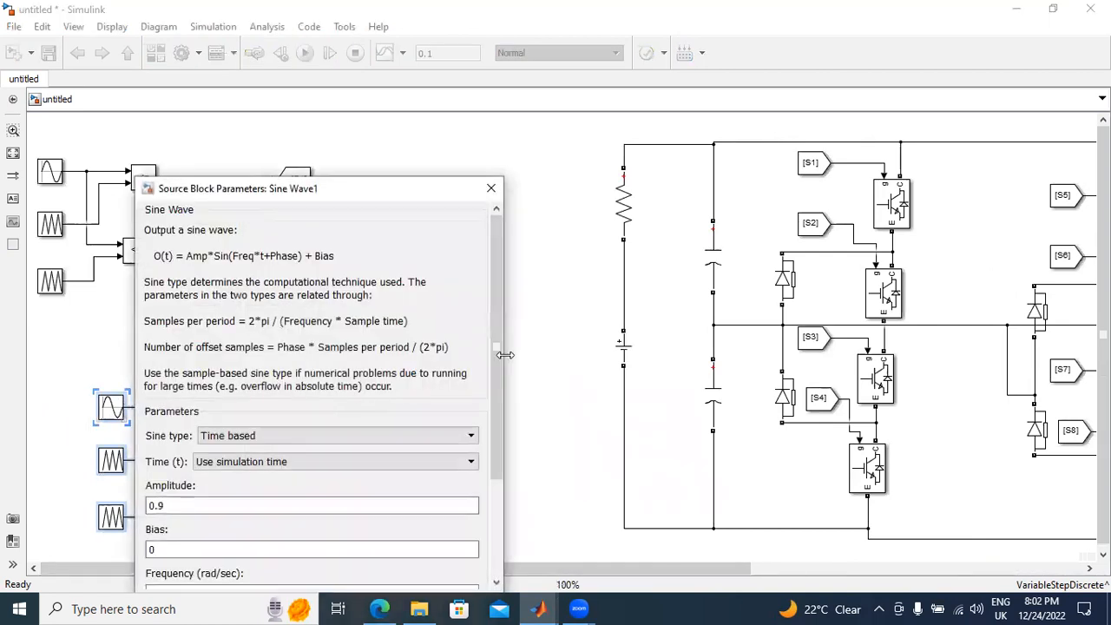
scroll(275, 446, "down", 5)
double_click(274, 447)
left_click(269, 452)
left_click_drag(219, 447, 98, 452)
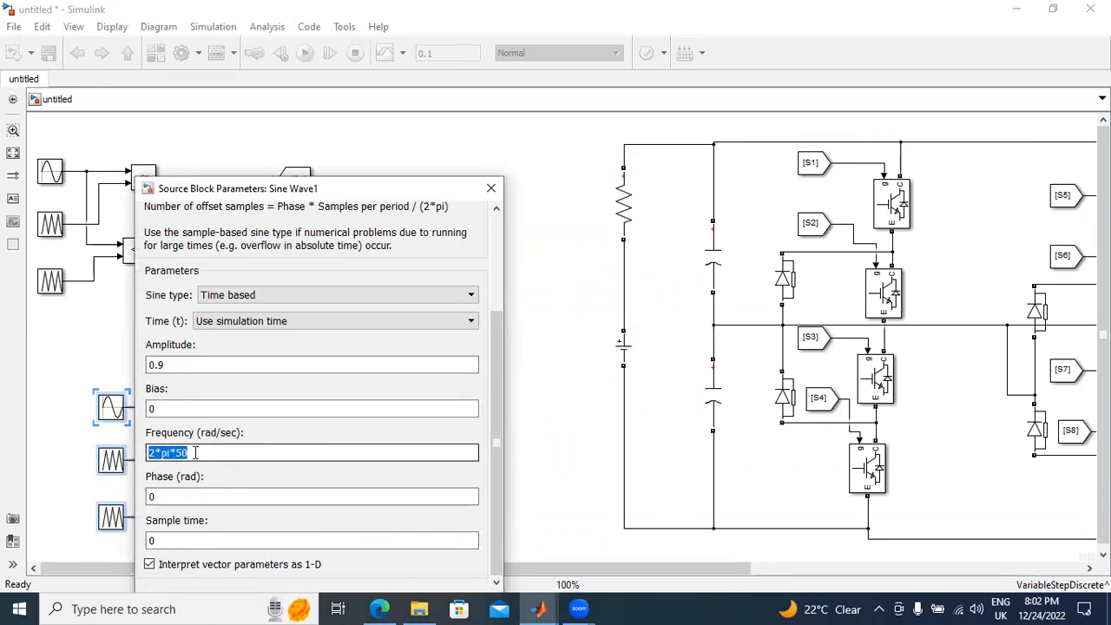
left_click(200, 496)
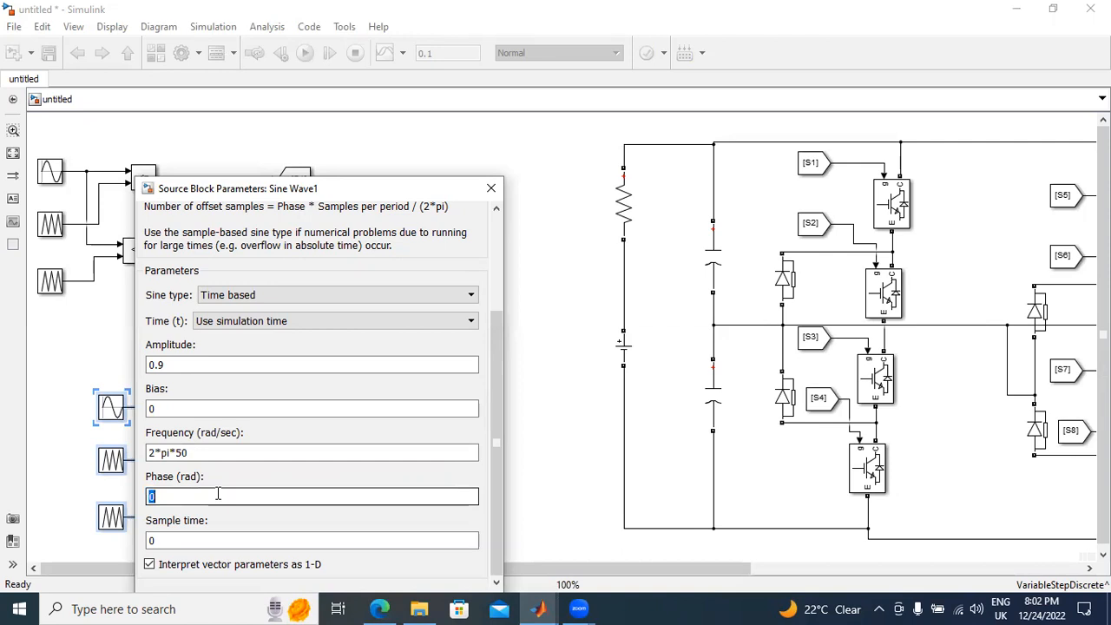
type("(2*pi*50)/3")
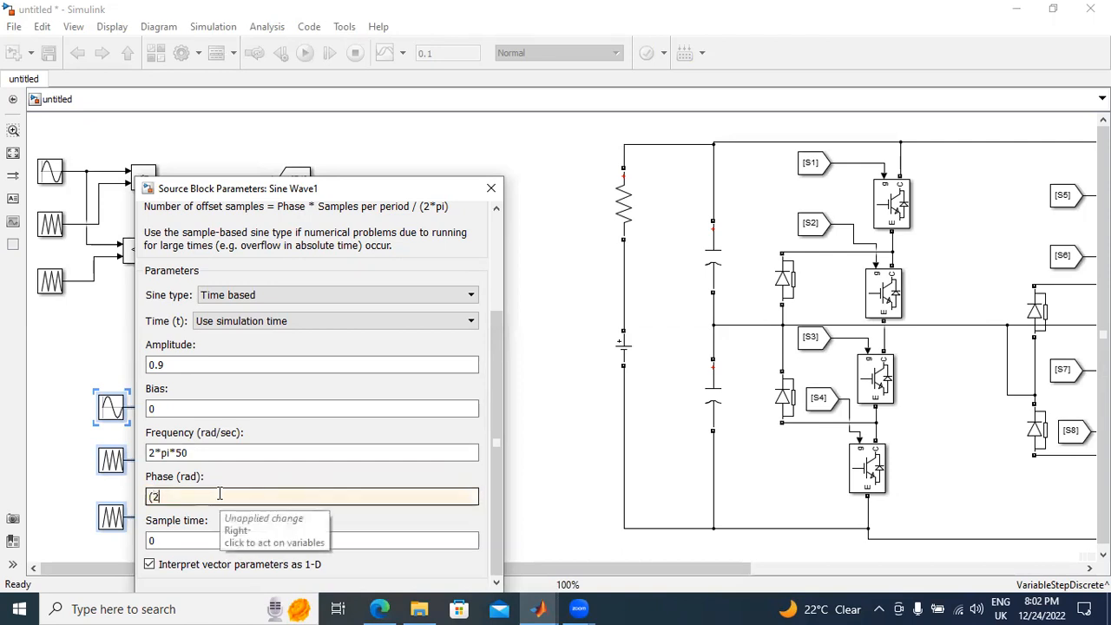
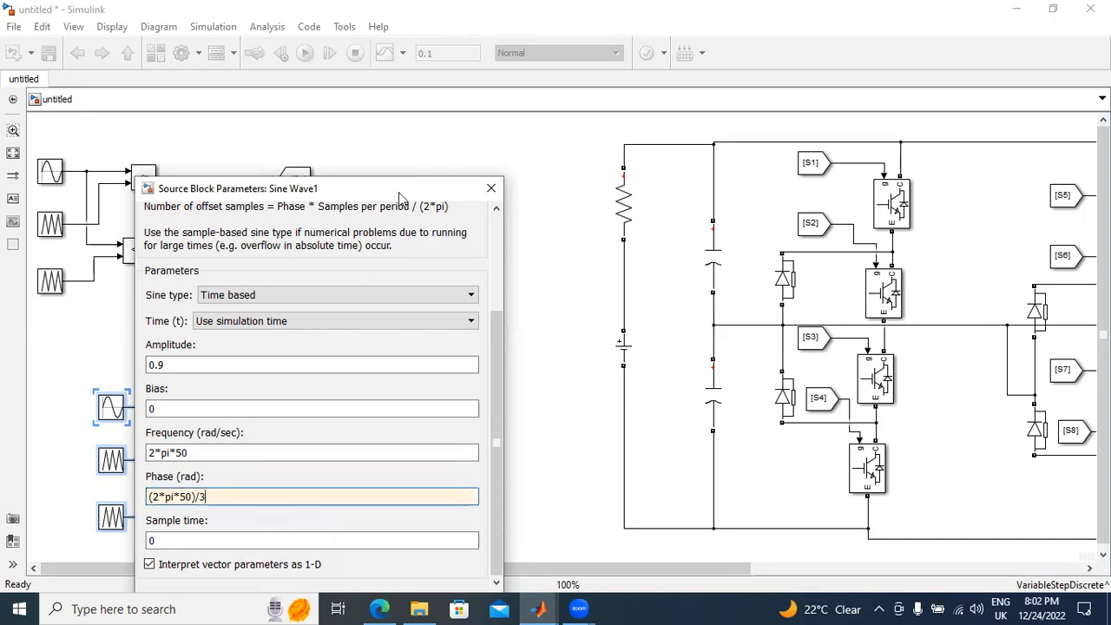
Step: Apply the phase (2*pi*50)/3 to the sine wave source of the duplicated PWM generator
left_click_drag(400, 193, 372, 107)
left_click(443, 525)
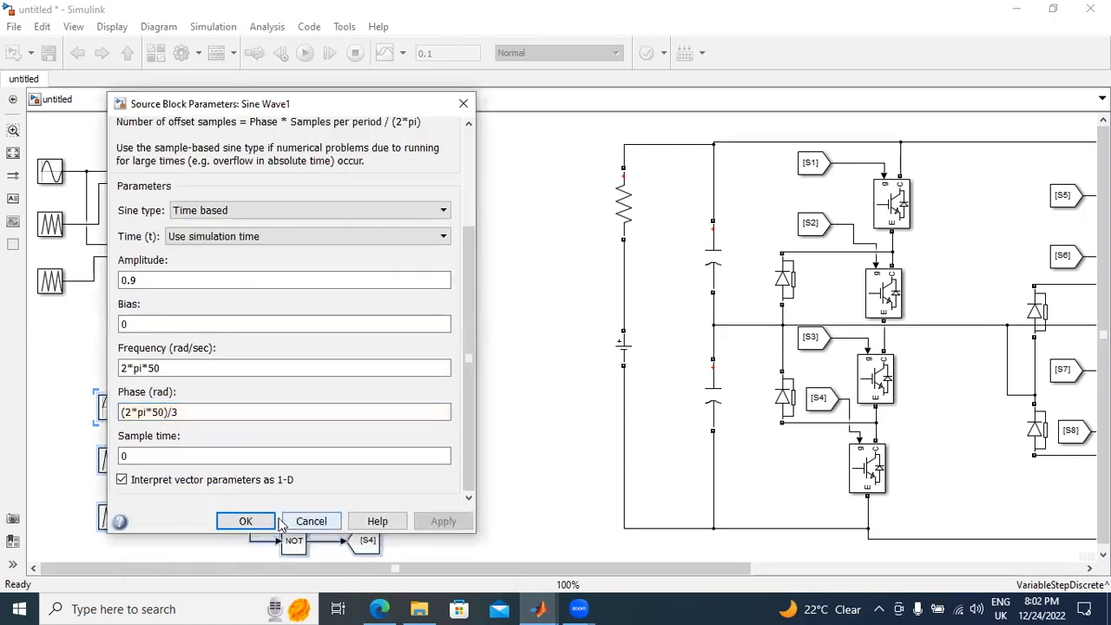
left_click(249, 522)
left_click(453, 387)
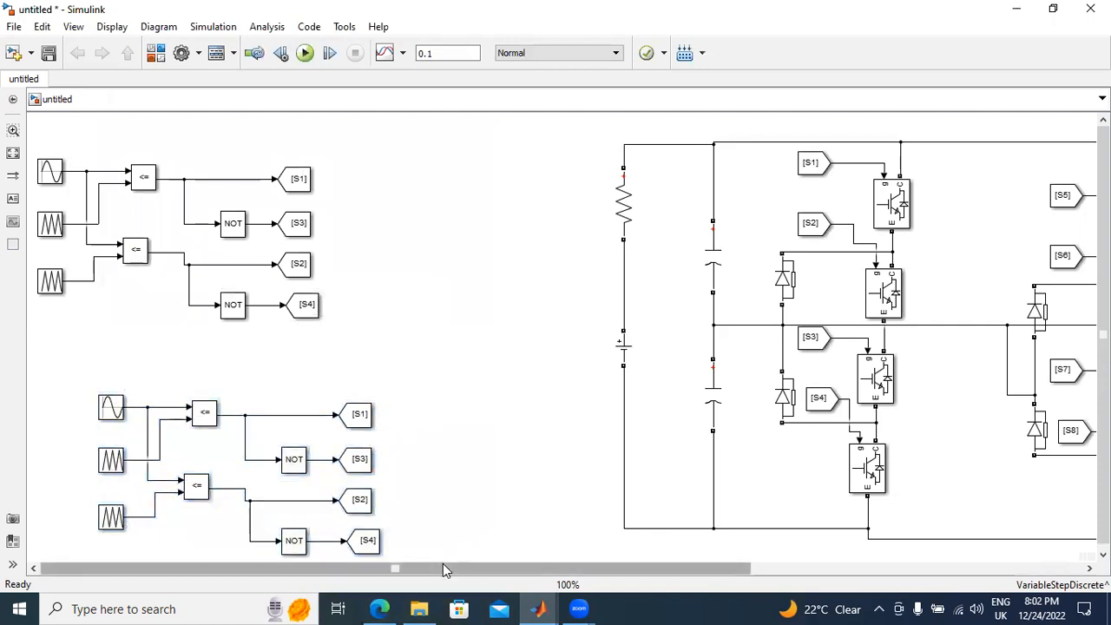
Step: Set the tag of the duplicated generator's first Goto block, fed directly by the upper comparator, to S5
left_click_drag(442, 567, 471, 568)
double_click(276, 420)
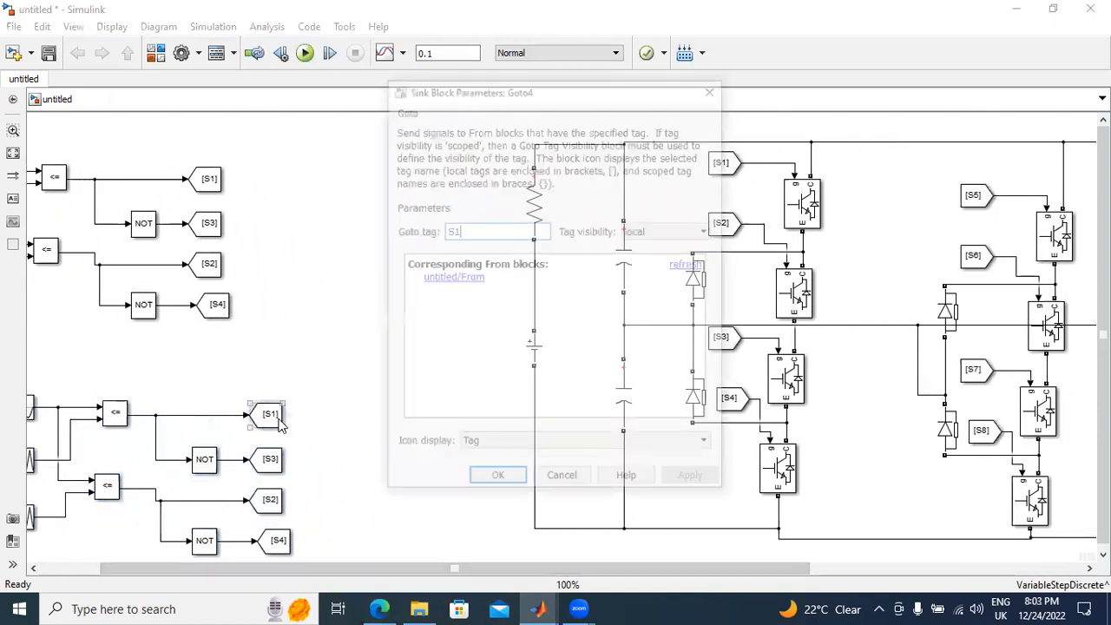
key("BackSpace")
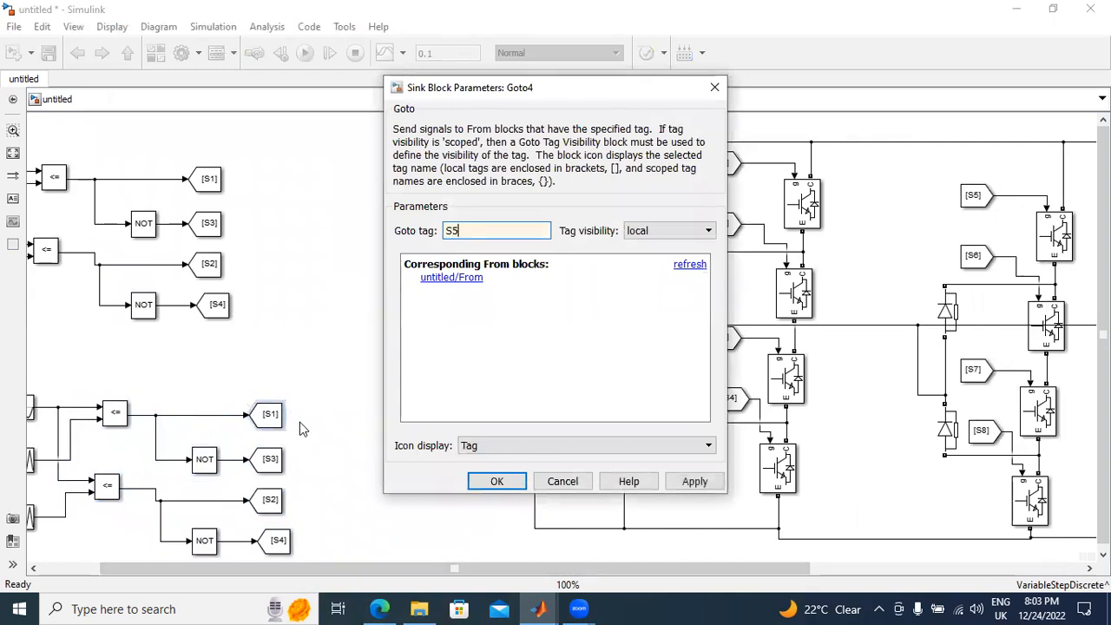
left_click(671, 481)
left_click(498, 480)
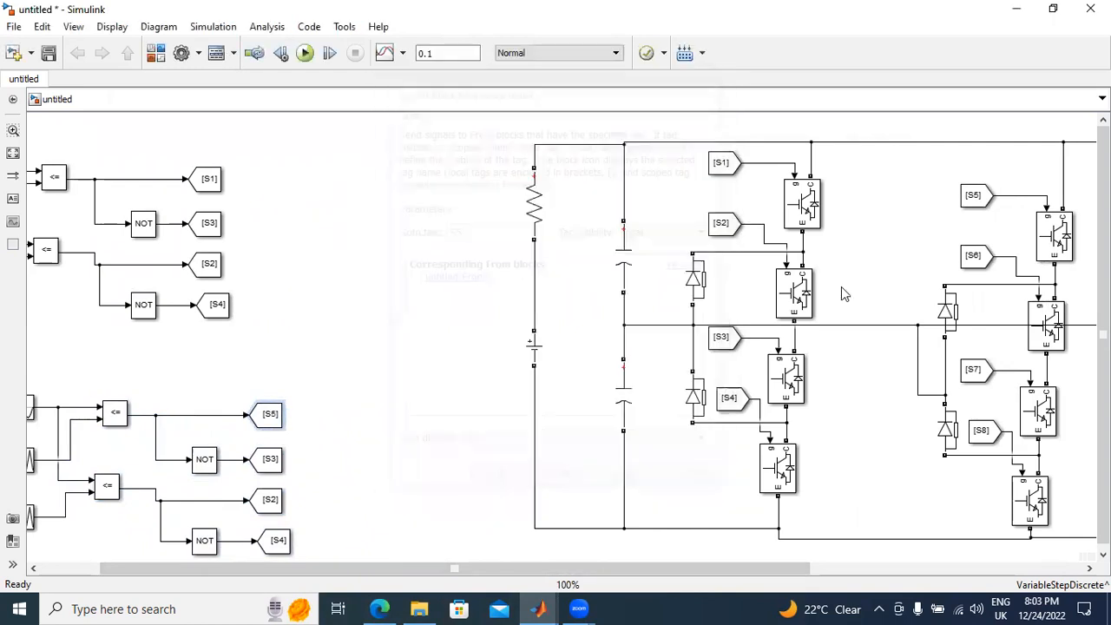
Step: Set the tag of the Goto block after the duplicated generator's upper NOT gate to S7
double_click(276, 459)
key("BackSpace")
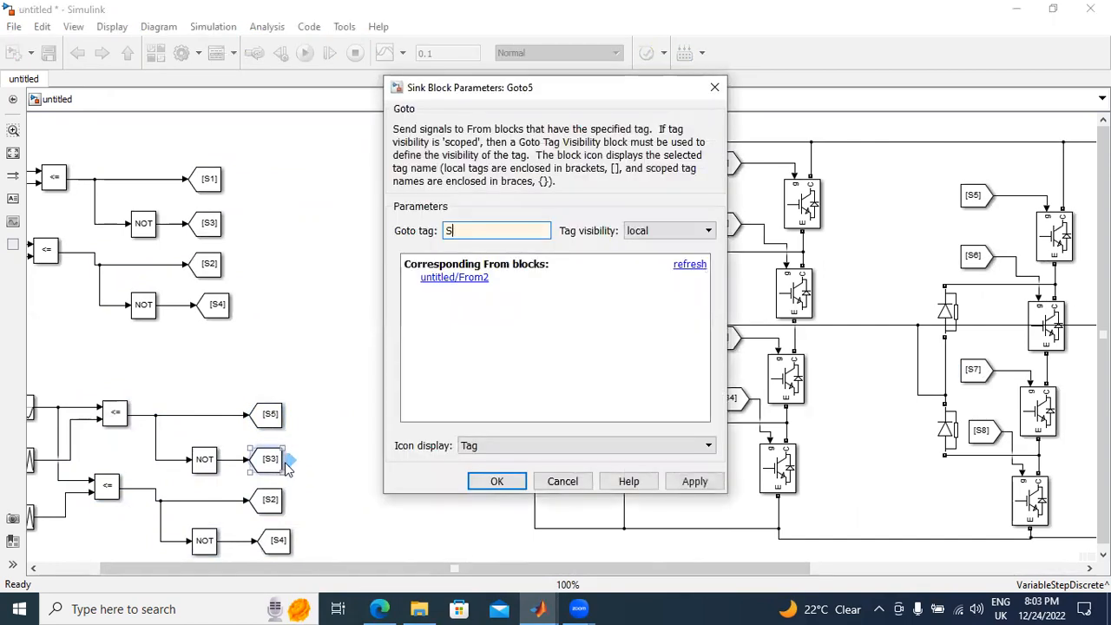
type("7")
left_click(692, 481)
left_click(495, 481)
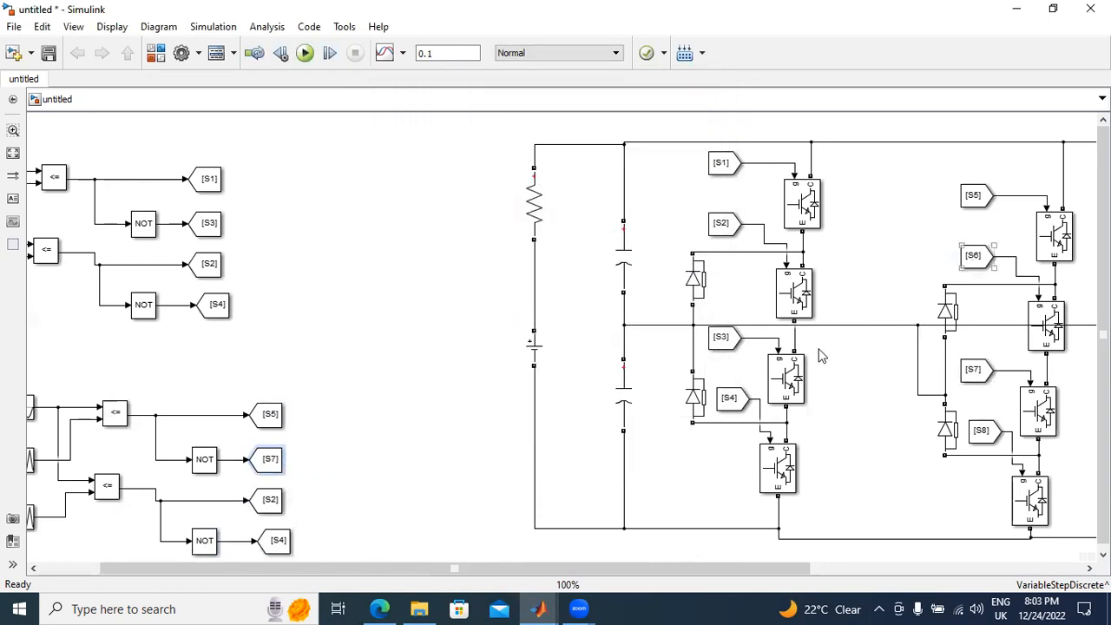
Step: Set the tag of the Goto block fed directly by the duplicated generator's lower comparator to S6
left_click(269, 502)
double_click(271, 504)
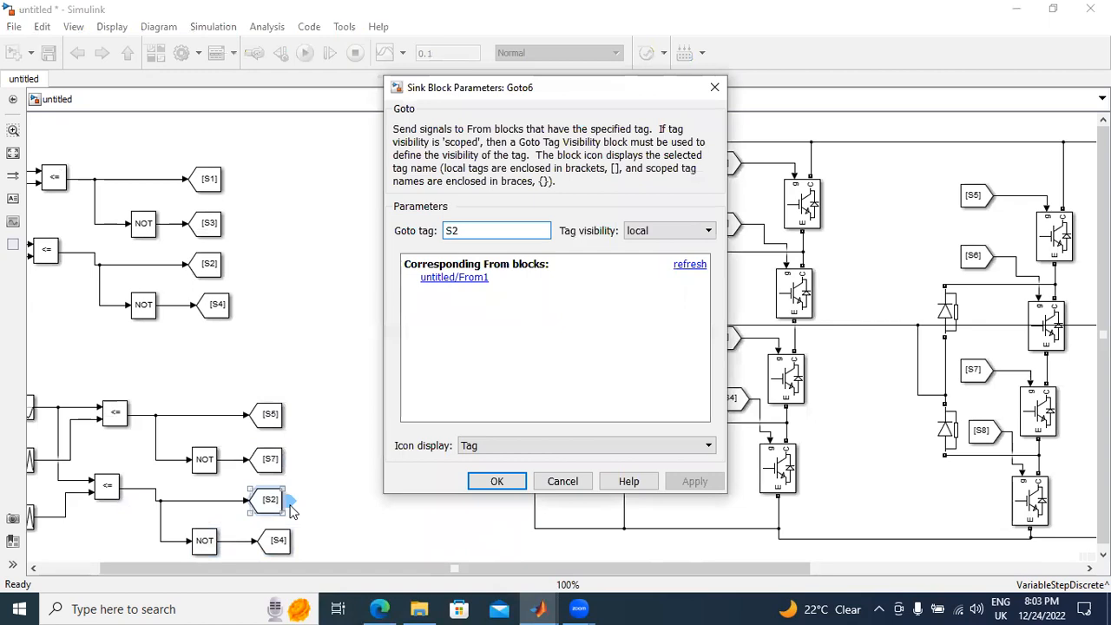
key("BackSpace")
left_click(687, 484)
left_click(488, 484)
Step: Set the tag of the Goto block after the duplicated generator's lower NOT gate to S8
double_click(280, 538)
key("BackSpace")
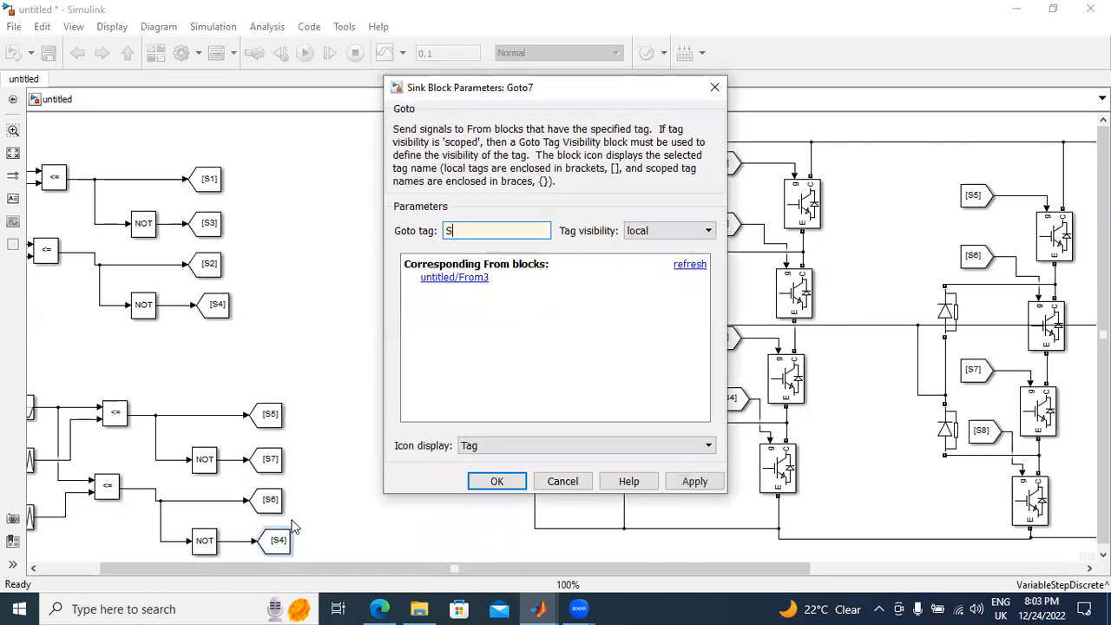
left_click(689, 483)
left_click(498, 484)
Step: Copy the whole S5–S8 PWM generator with its sine and carrier sources, and paste it below the second generator
scroll(415, 394, "down", 5)
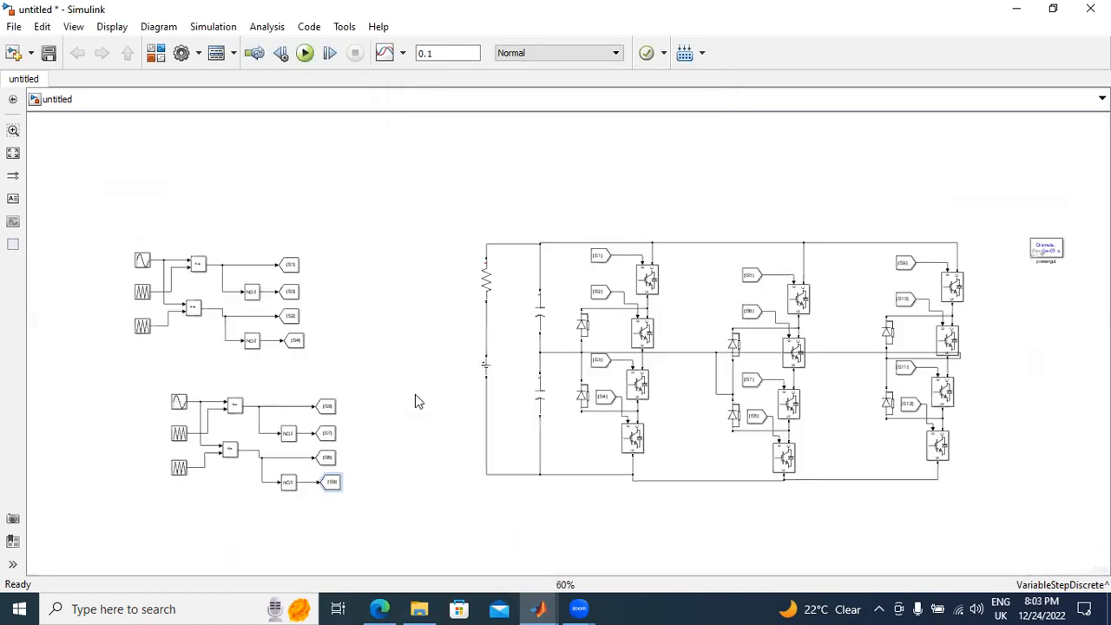
left_click_drag(158, 391, 399, 504)
right_click(179, 434)
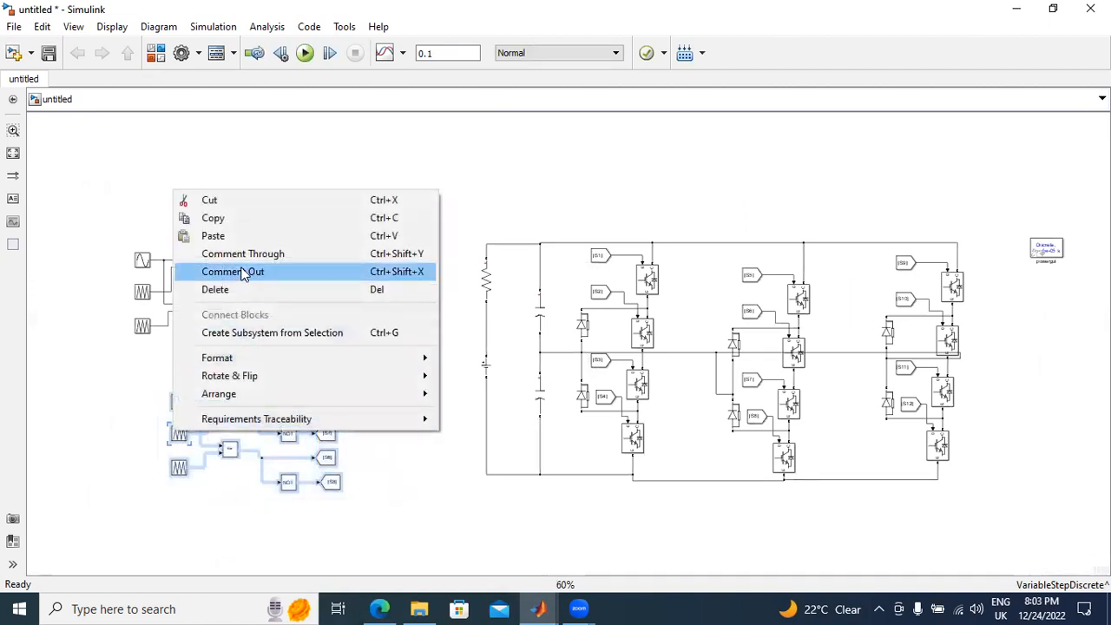
left_click(236, 218)
scroll(379, 386, "down", 5)
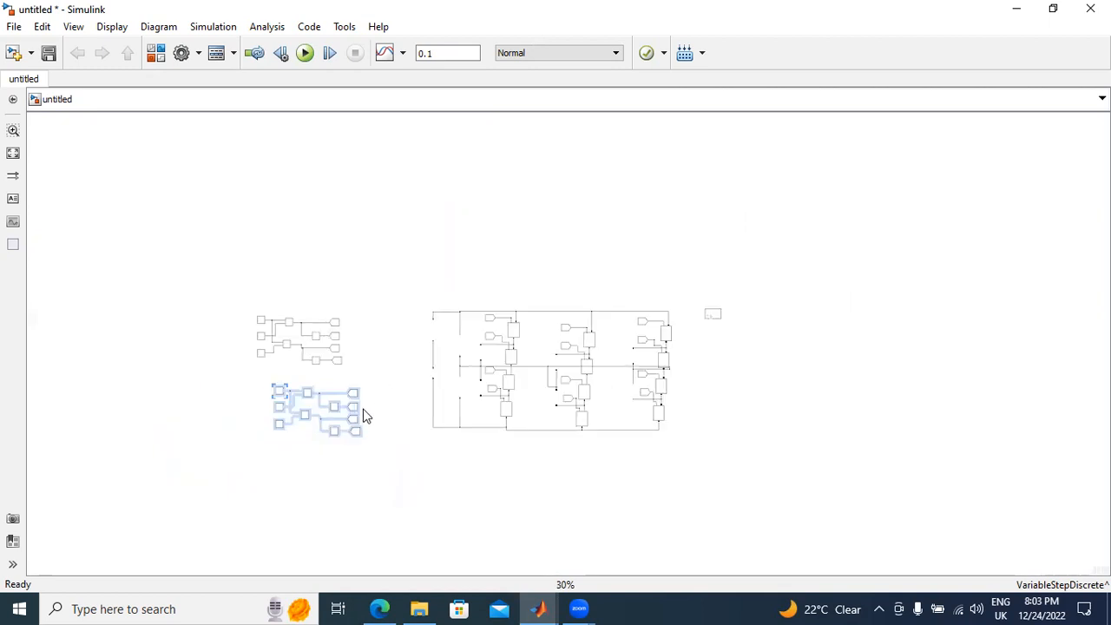
scroll(366, 412, "up", 3)
left_click(232, 516)
right_click(272, 453)
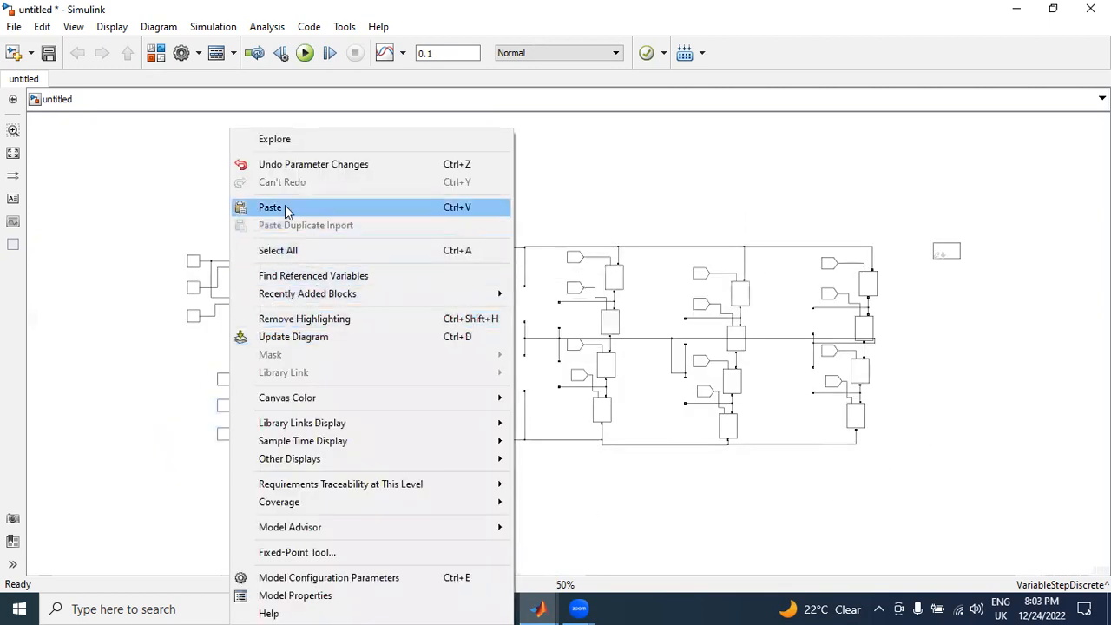
left_click(286, 211)
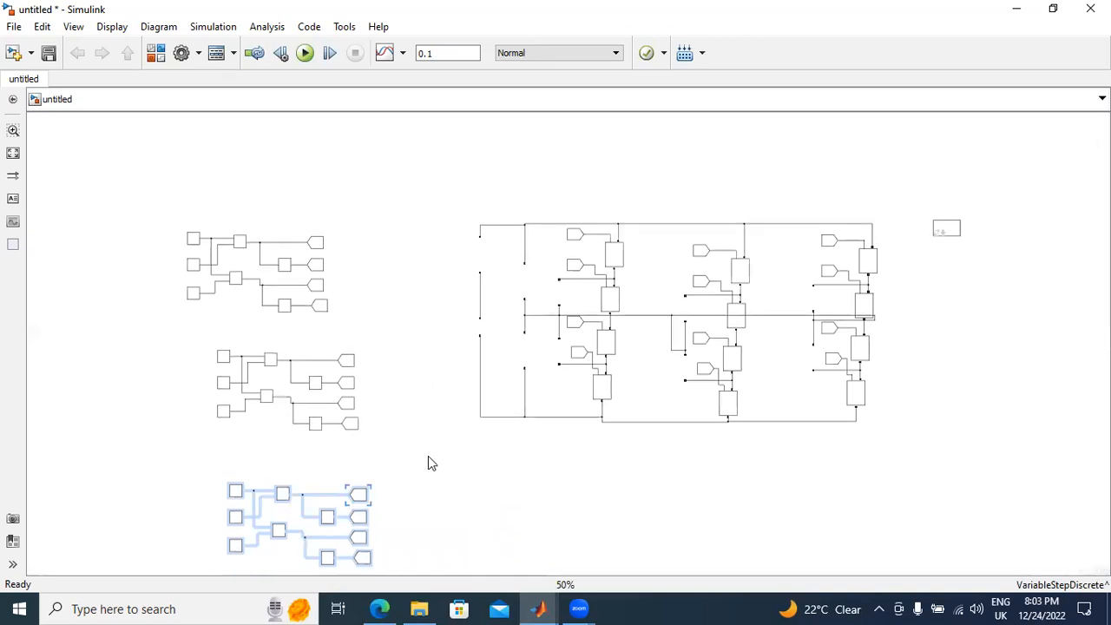
Step: Move the newly pasted PWM generator into the free space beneath the inverter legs
scroll(428, 456, "up", 2)
left_click(427, 455)
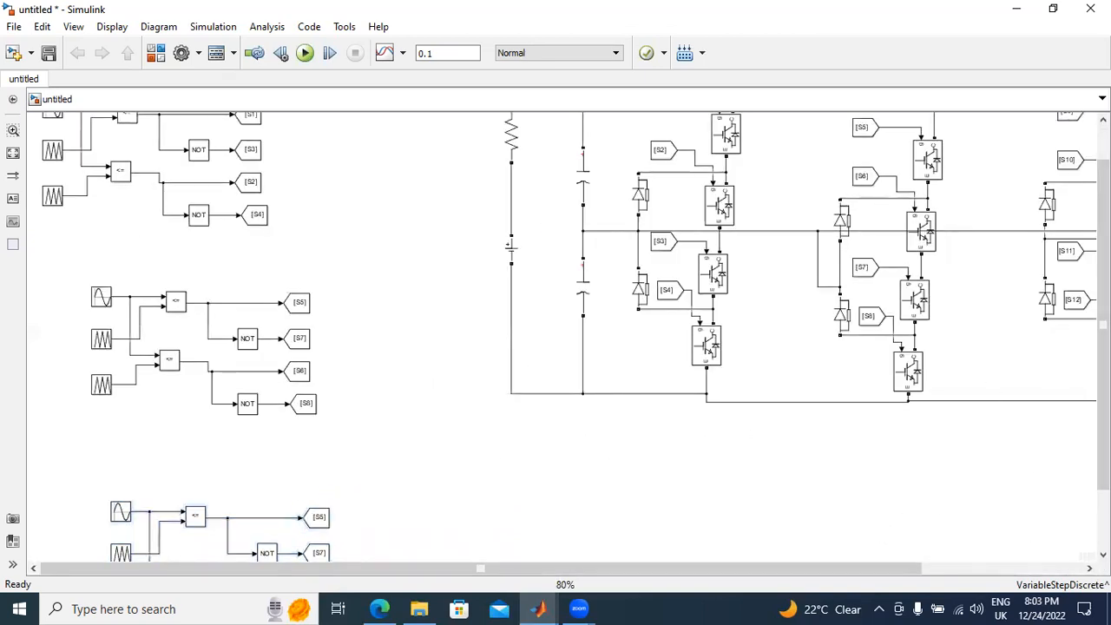
left_click_drag(1103, 410, 1103, 469)
left_click_drag(36, 391, 389, 559)
left_click_drag(313, 445, 905, 397)
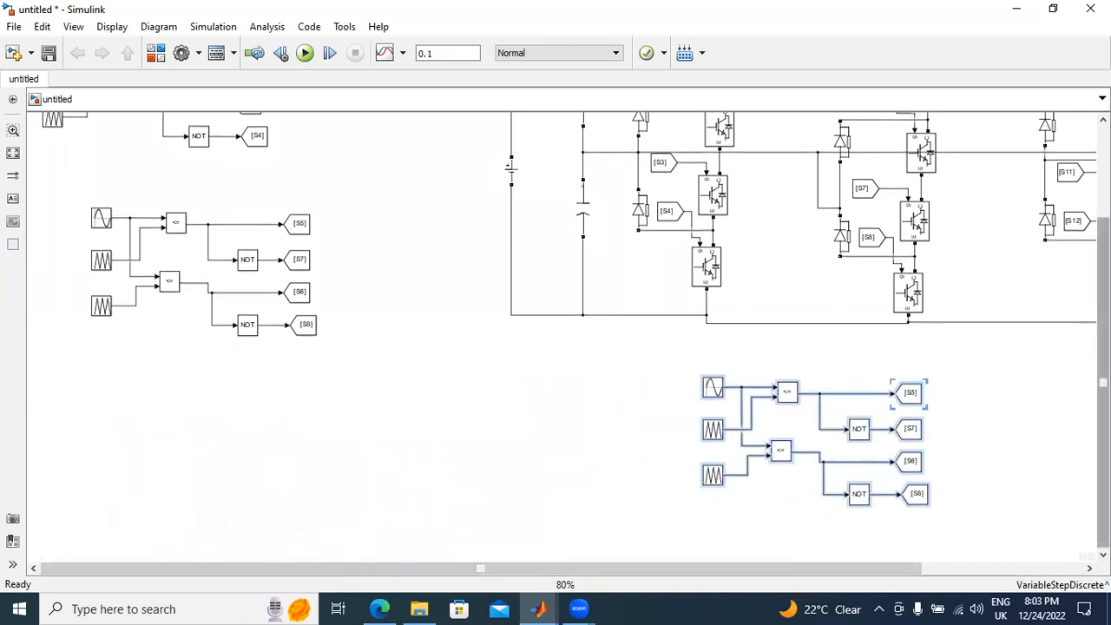
scroll(573, 339, "up", 3)
left_click_drag(839, 566, 1073, 447)
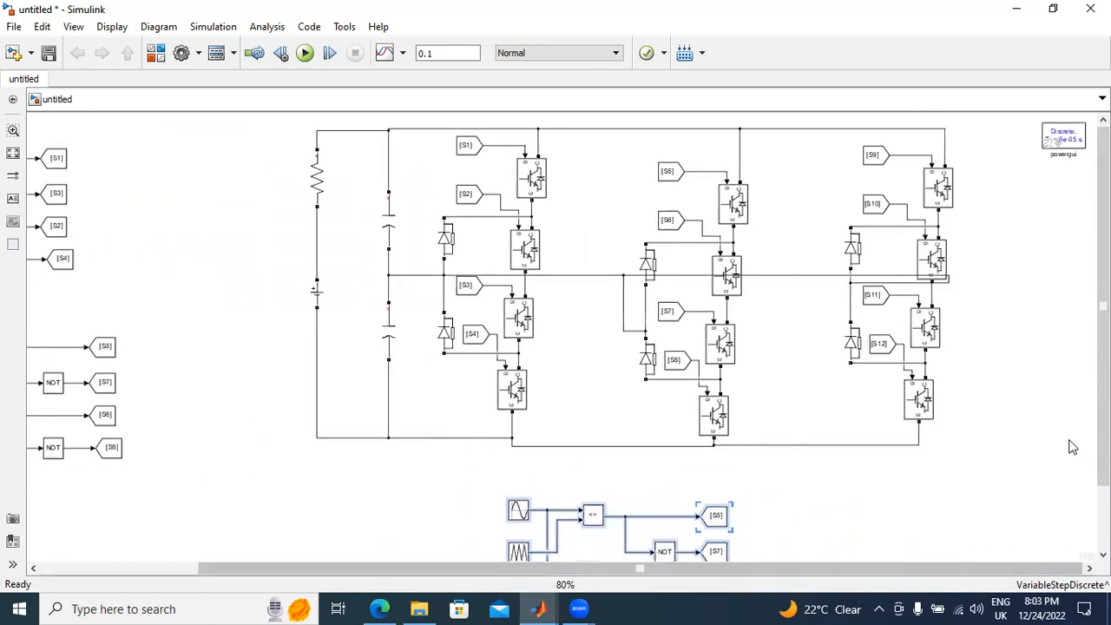
scroll(1072, 447, "down", 2)
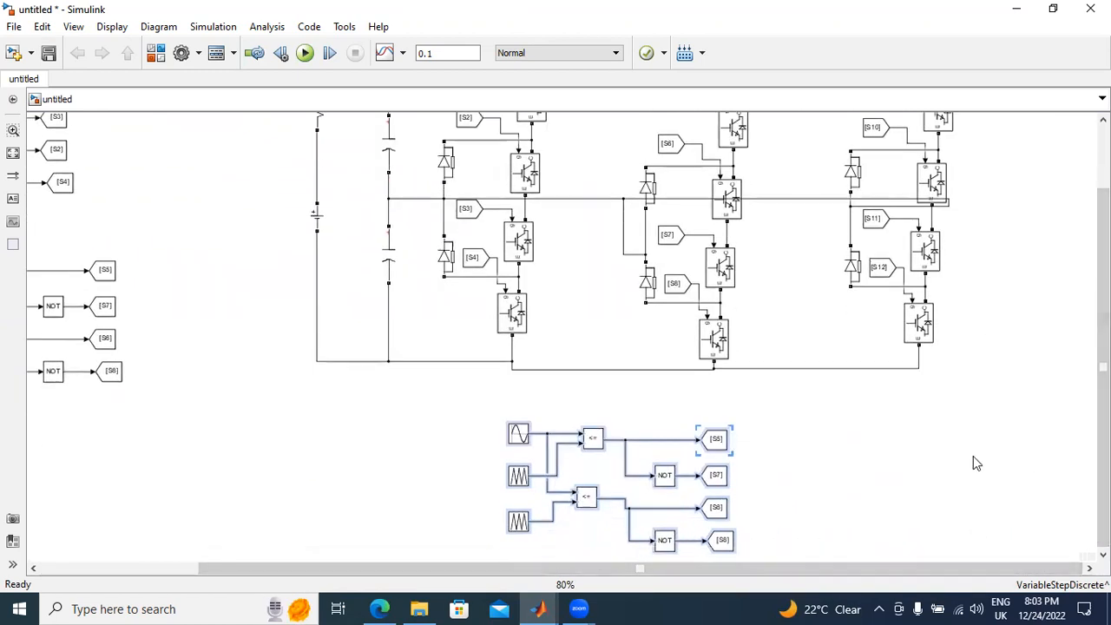
scroll(972, 456, "up", 1)
scroll(972, 456, "down", 2)
scroll(973, 455, "up", 1)
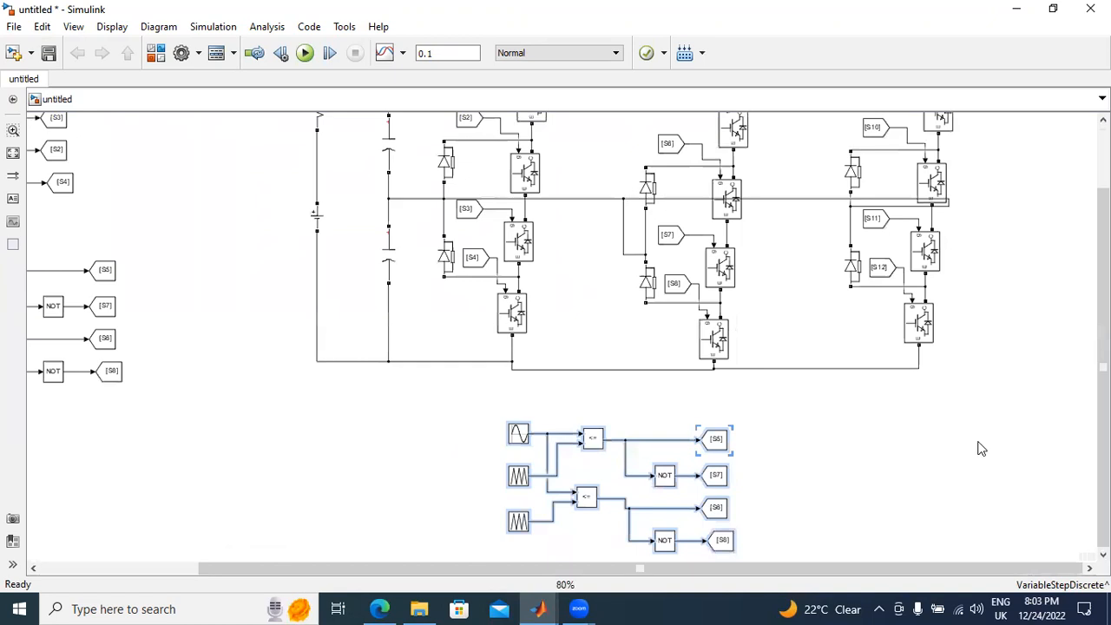
scroll(981, 448, "up", 2)
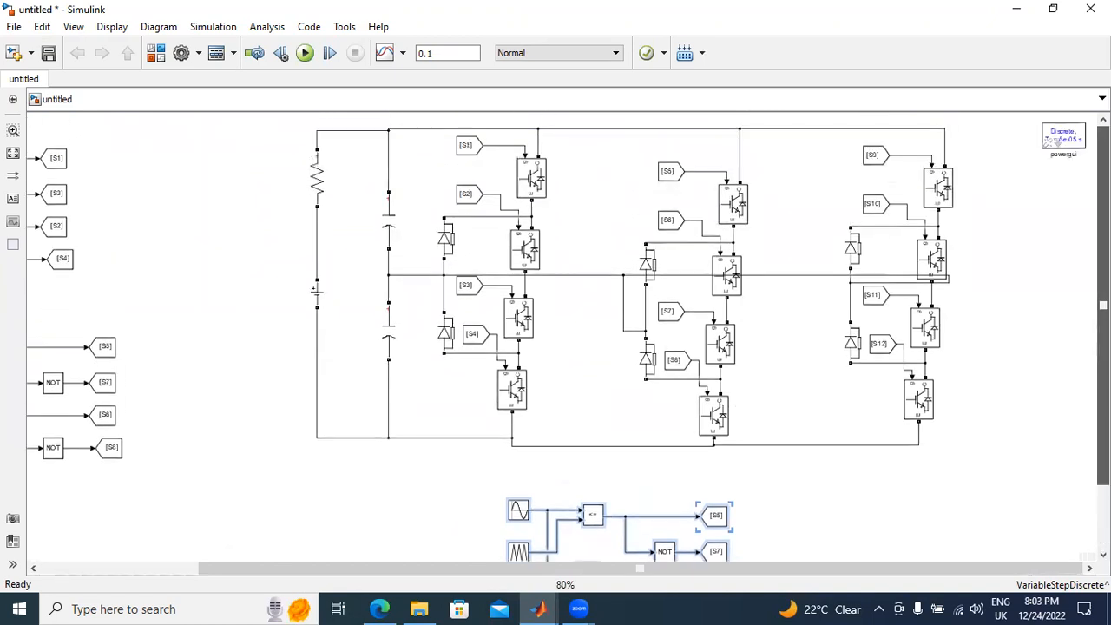
scroll(1053, 139, "down", 2)
Step: Set the phase of the sine wave source in the third PWM generator to -(2*pi*50)/3
left_click(456, 474)
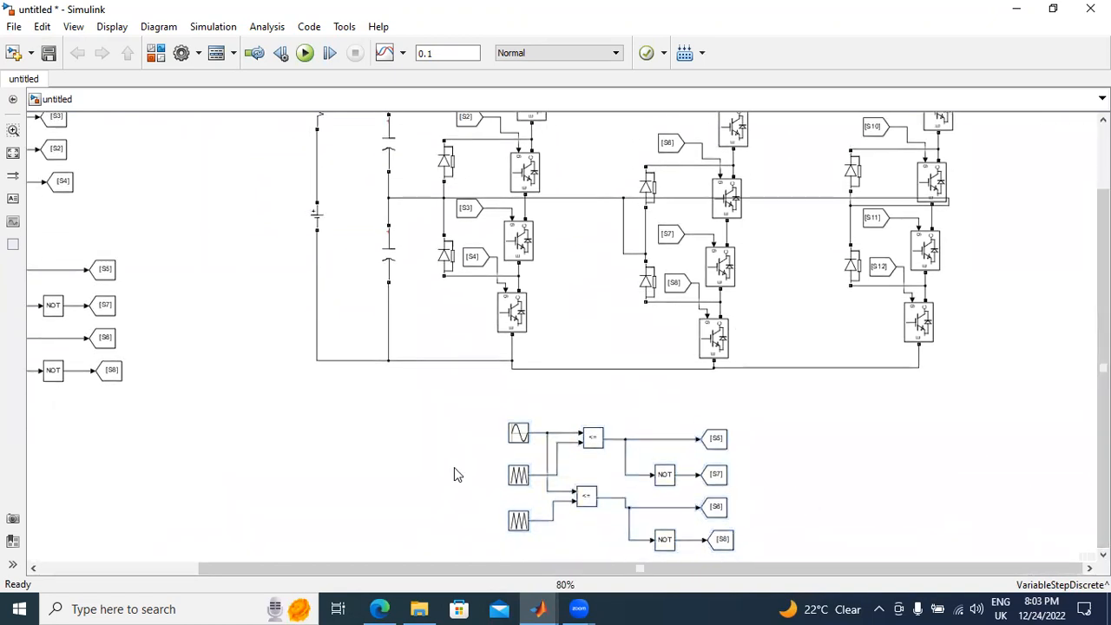
double_click(518, 433)
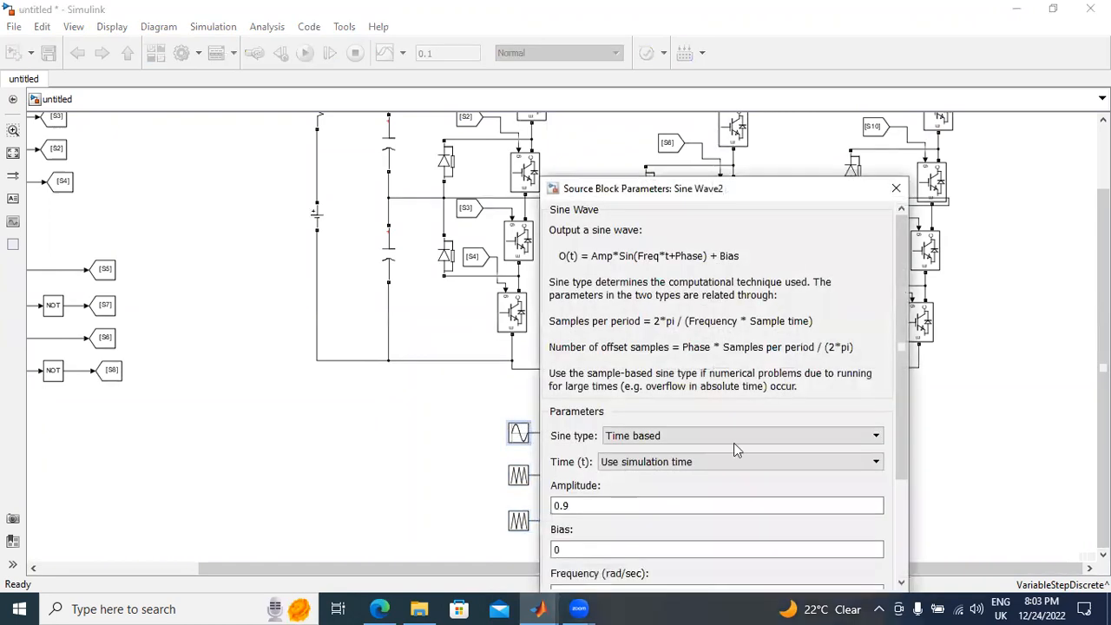
left_click_drag(898, 385, 883, 538)
left_click(557, 497)
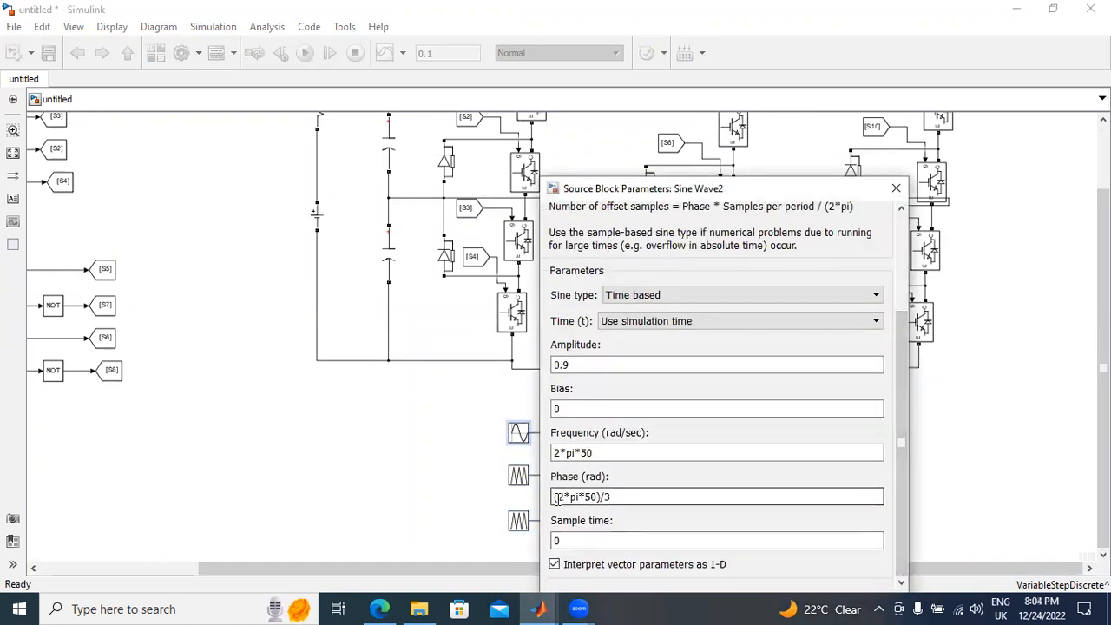
double_click(554, 498)
left_click(555, 498)
type("-")
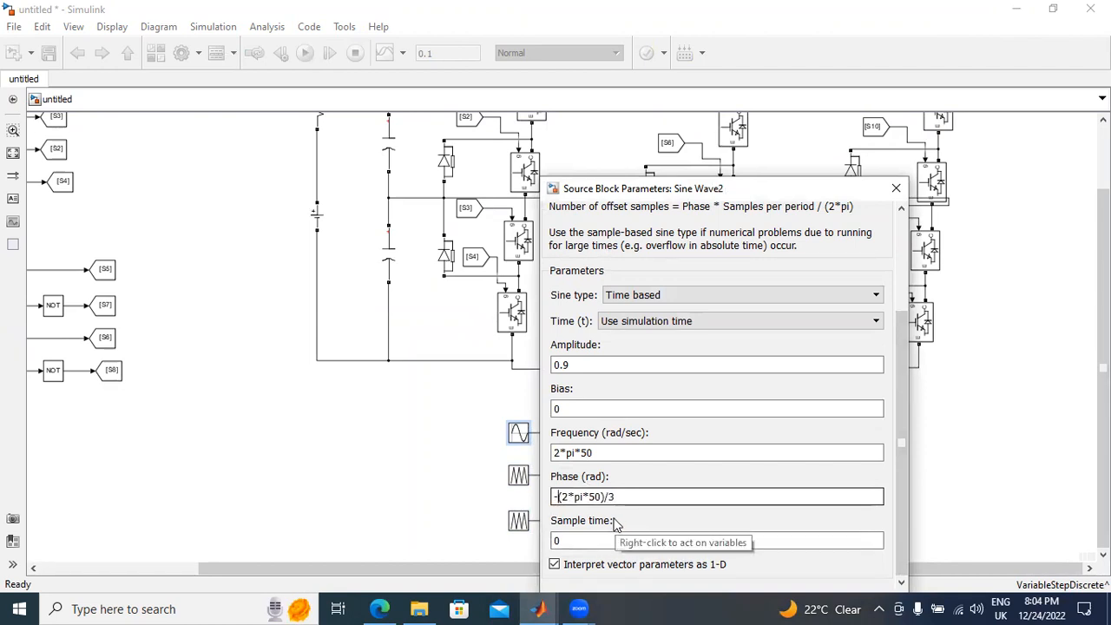
left_click_drag(771, 188, 734, 104)
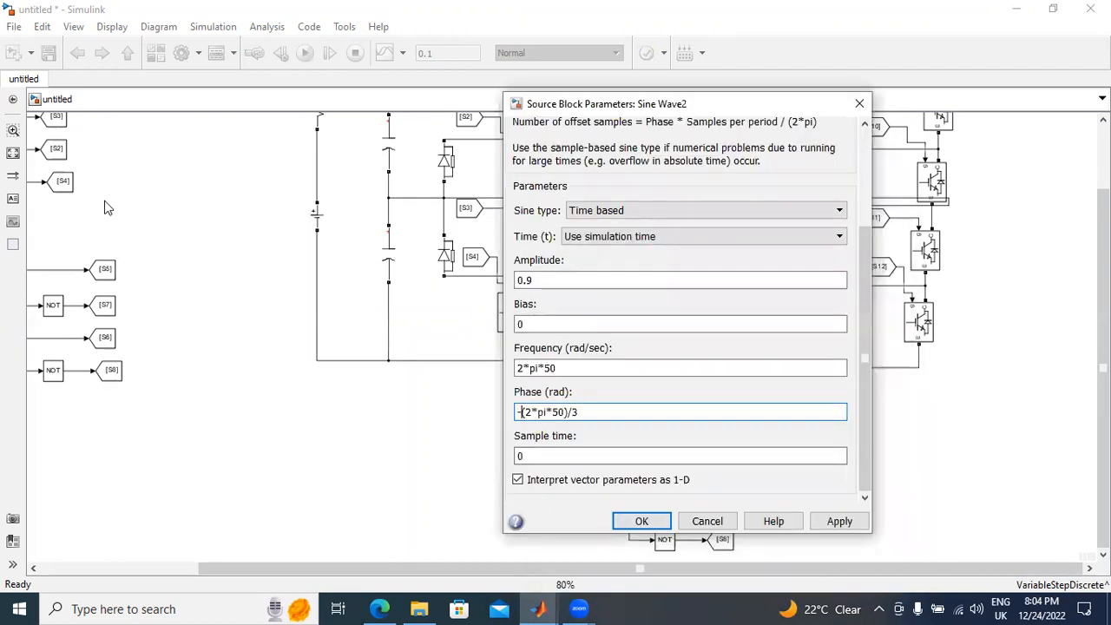
left_click(846, 526)
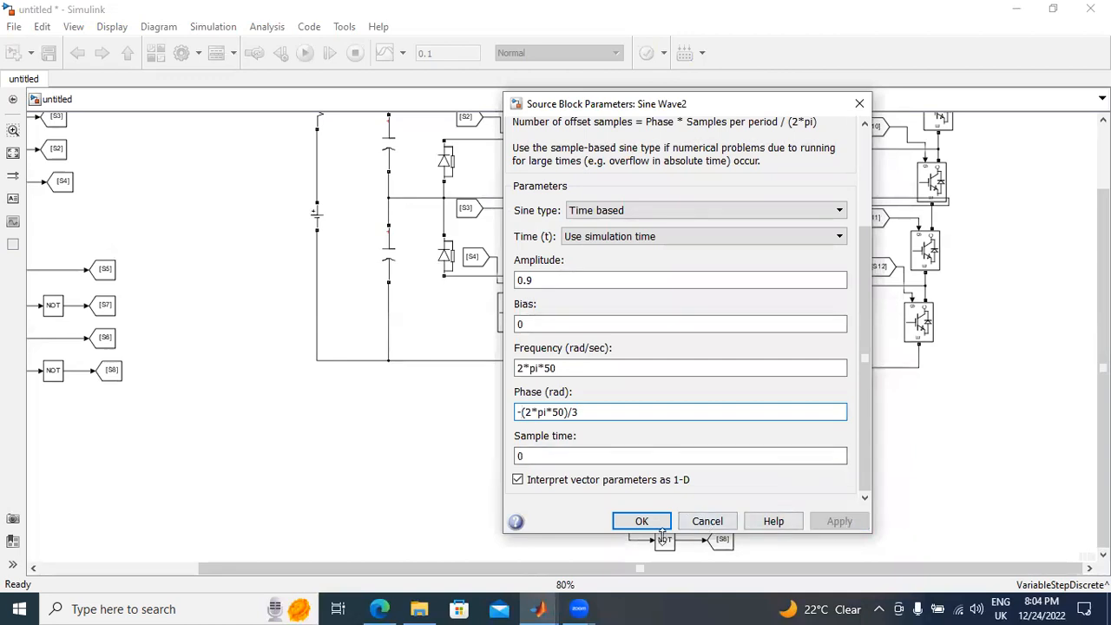
left_click(640, 522)
Step: Set the tag of the third generator's first Goto block, fed directly by the upper comparator, to S9
double_click(717, 449)
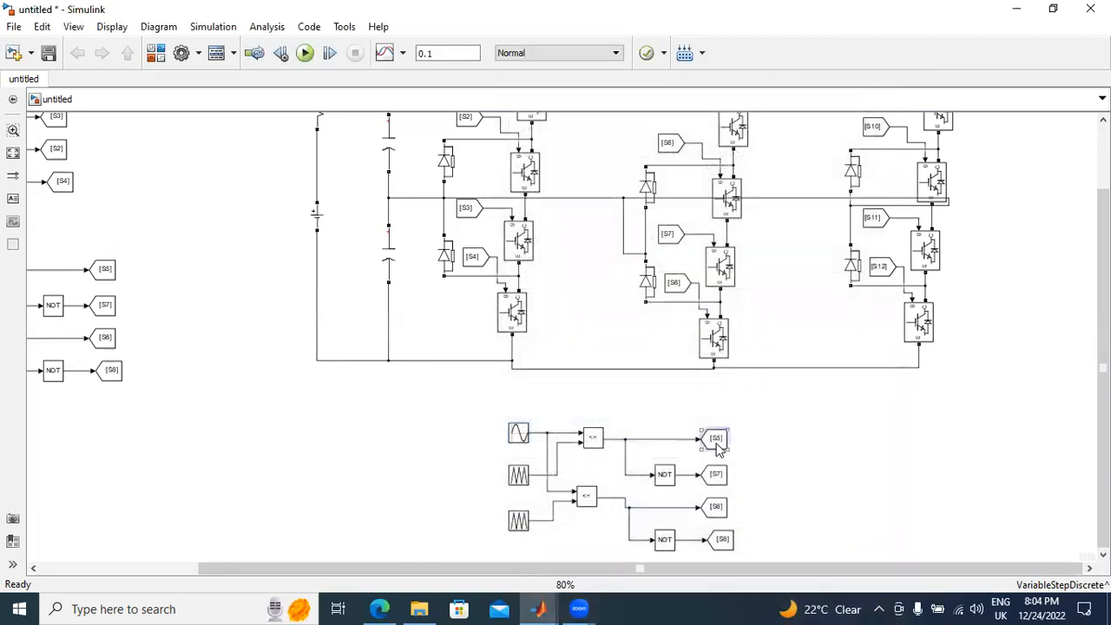
key("BackSpace")
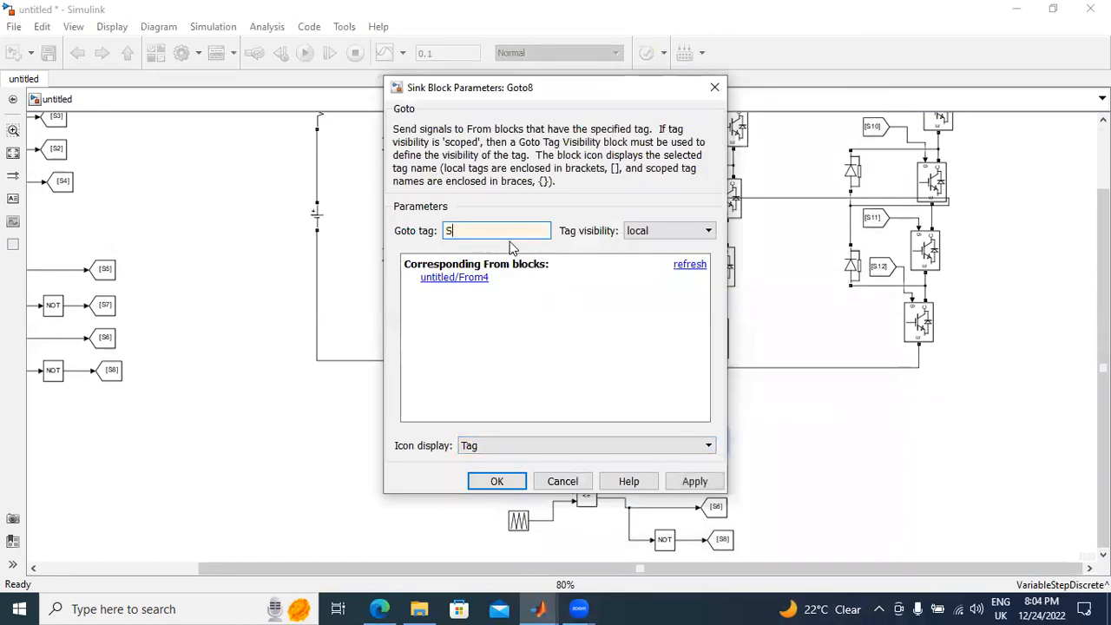
type("9")
left_click(694, 481)
left_click(559, 481)
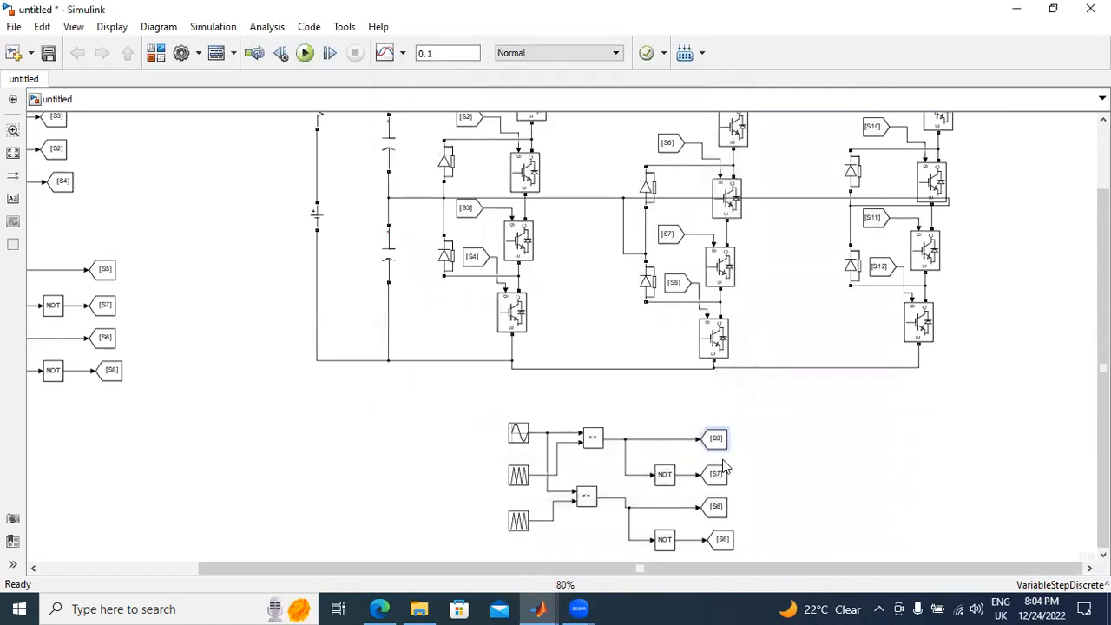
Step: Set the tag of the Goto block after the third generator's upper NOT gate to S11
scroll(724, 468, "up", 2)
double_click(712, 483)
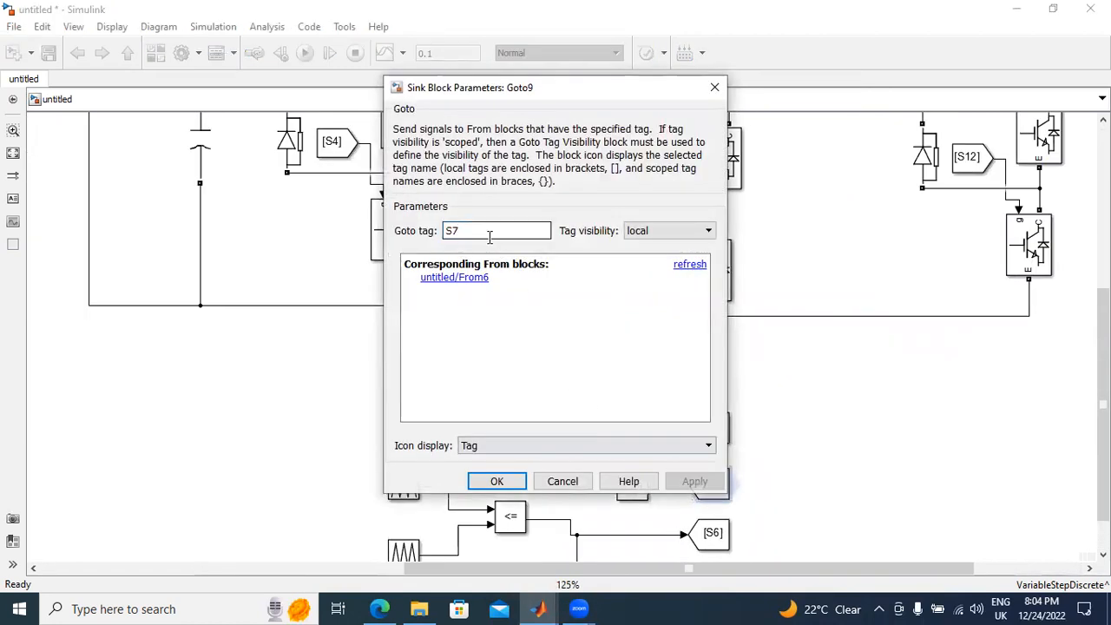
key("BackSpace")
left_click(695, 482)
left_click(496, 481)
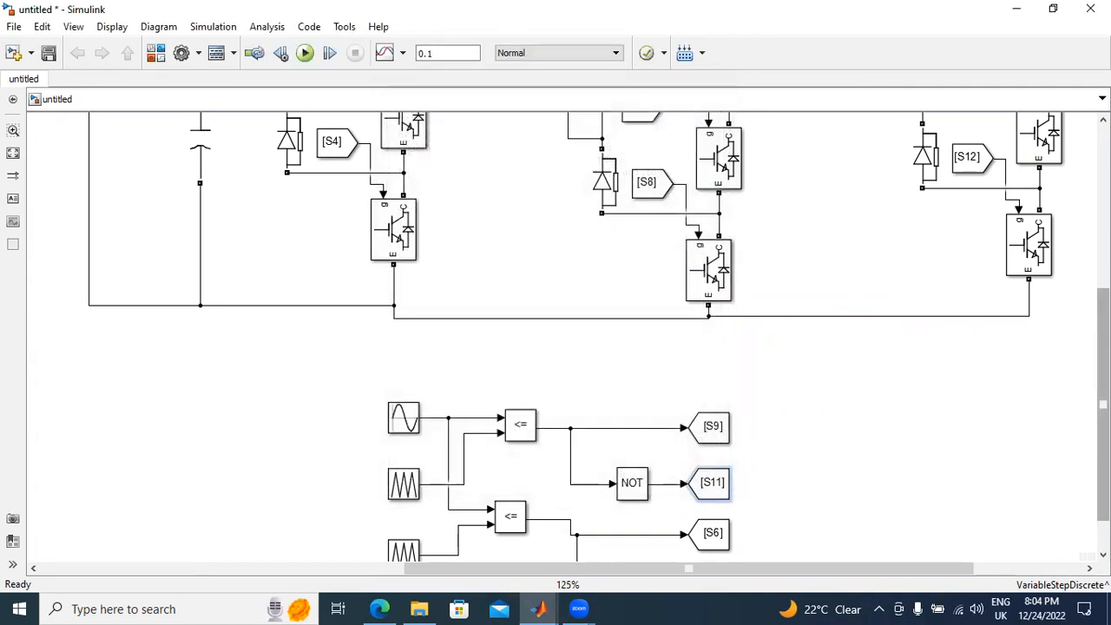
Step: Set the tag of the Goto block fed directly by the third generator's lower comparator to S10
scroll(838, 534, "down", 1)
left_click(717, 487)
double_click(717, 488)
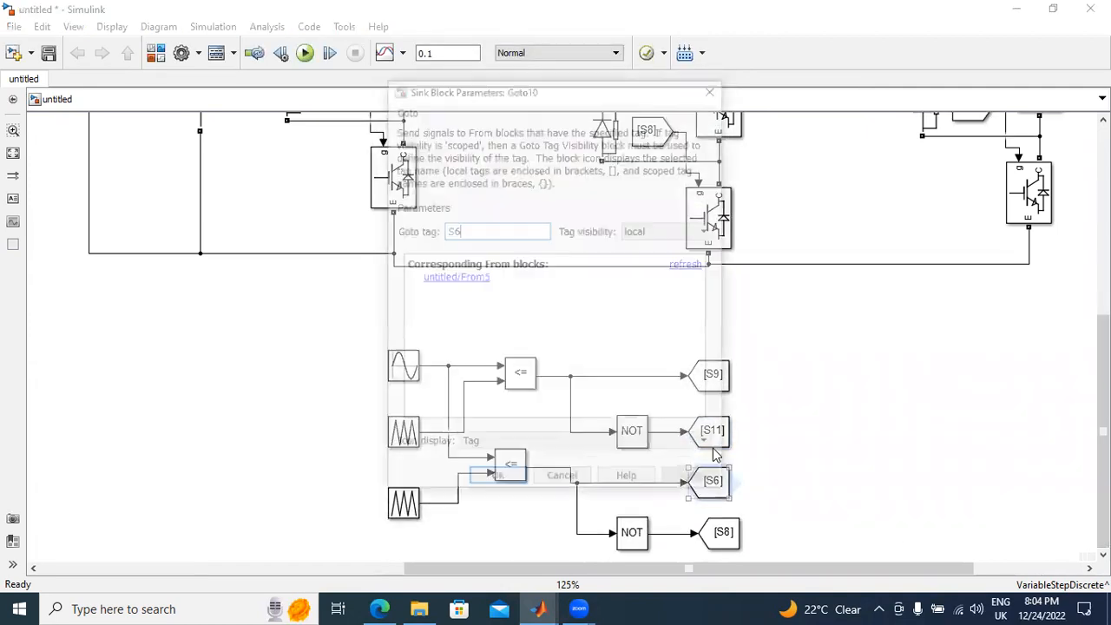
key("BackSpace")
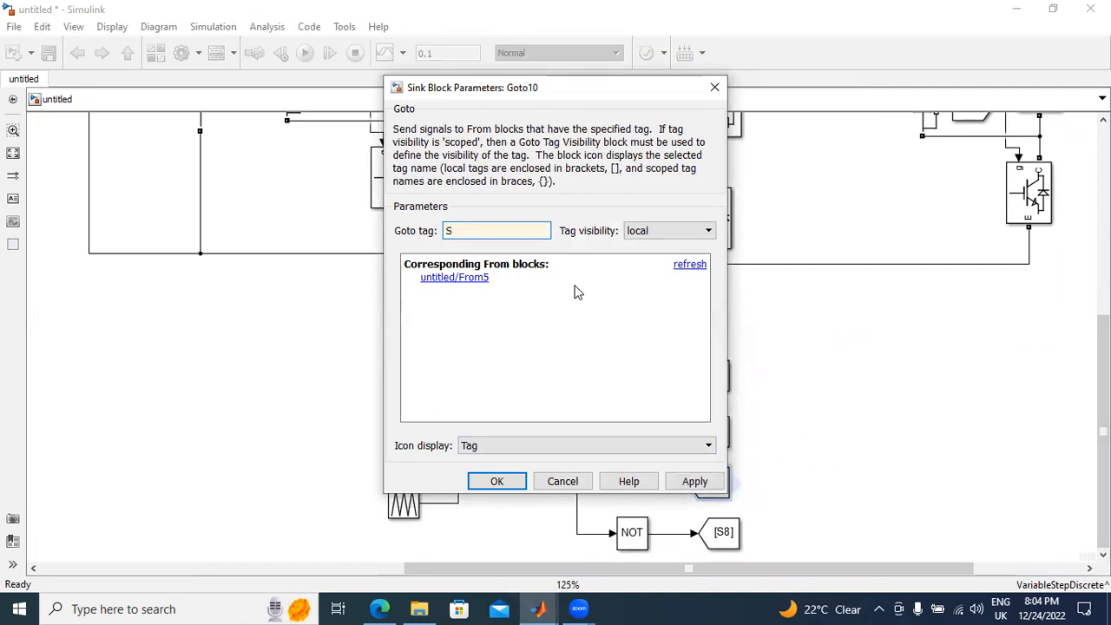
type("10")
left_click(698, 488)
left_click(503, 482)
Step: Set the tag of the Goto block after the third generator's lower NOT gate to S12
left_click(722, 534)
double_click(722, 536)
key("BackSpace")
type("12")
left_click(698, 481)
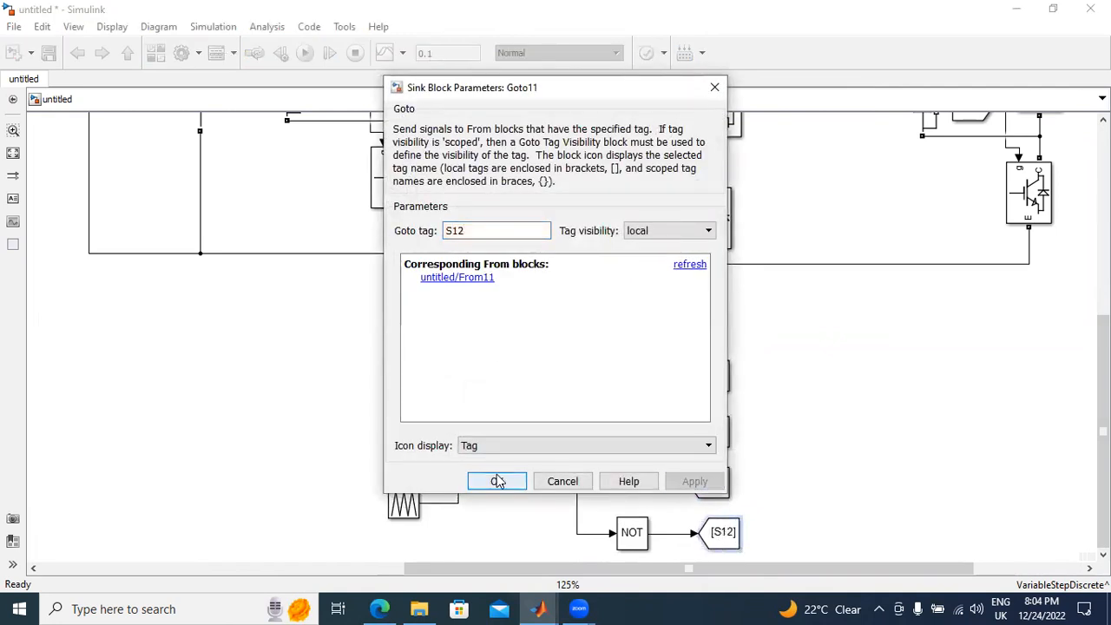
left_click(497, 482)
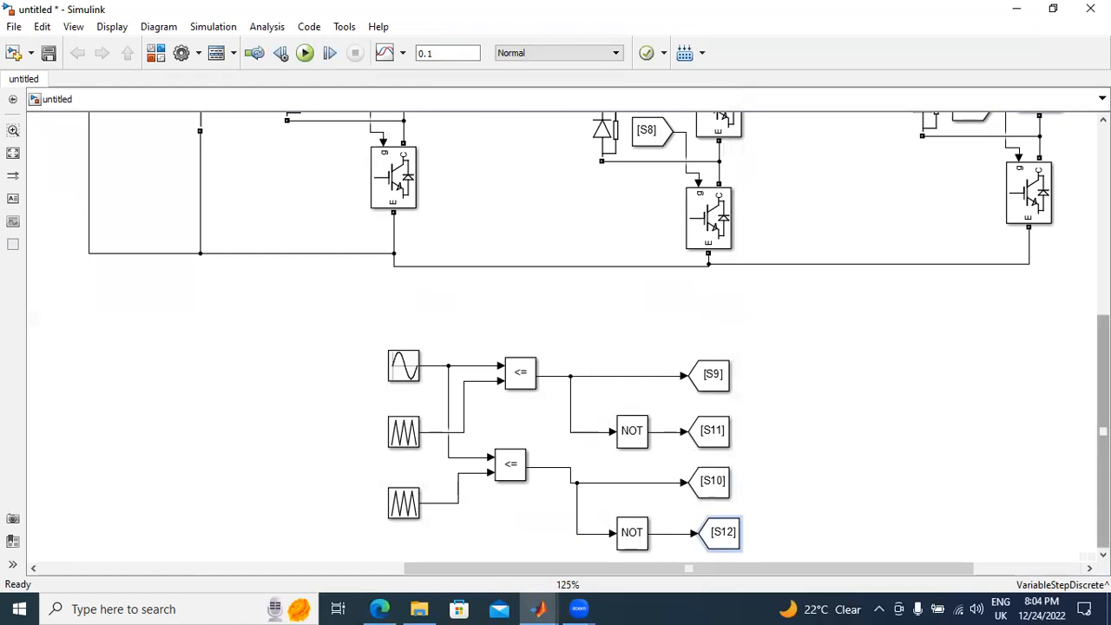
Step: Add a Voltage Measurement block from the Simscape library to the model, beside the third inverter leg
left_click_drag(1103, 417, 1103, 227)
scroll(810, 278, "down", 3)
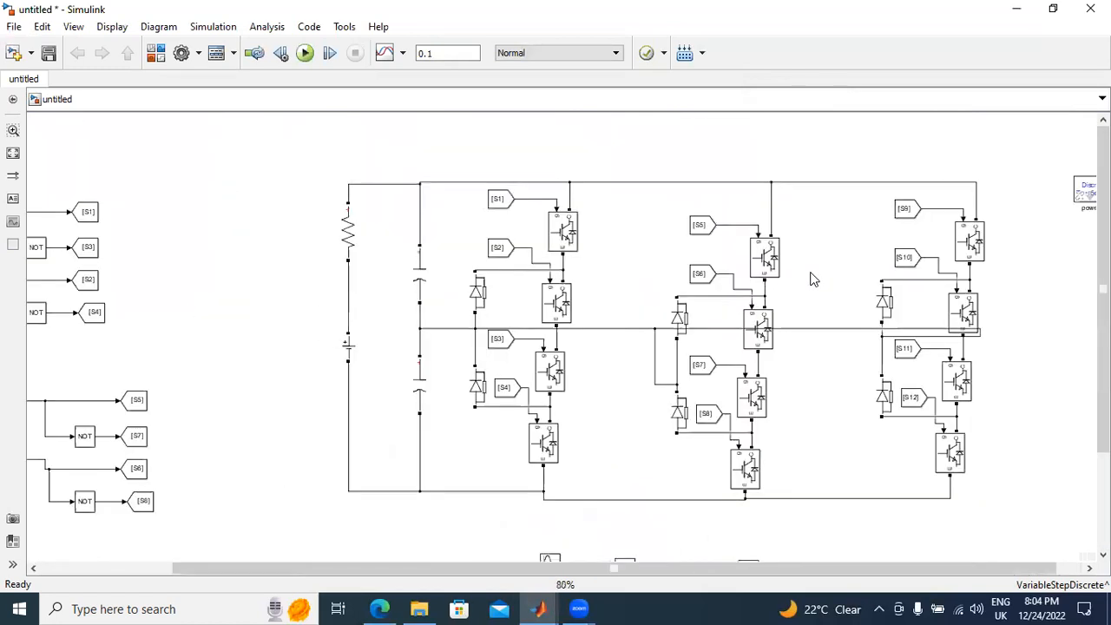
left_click(217, 53)
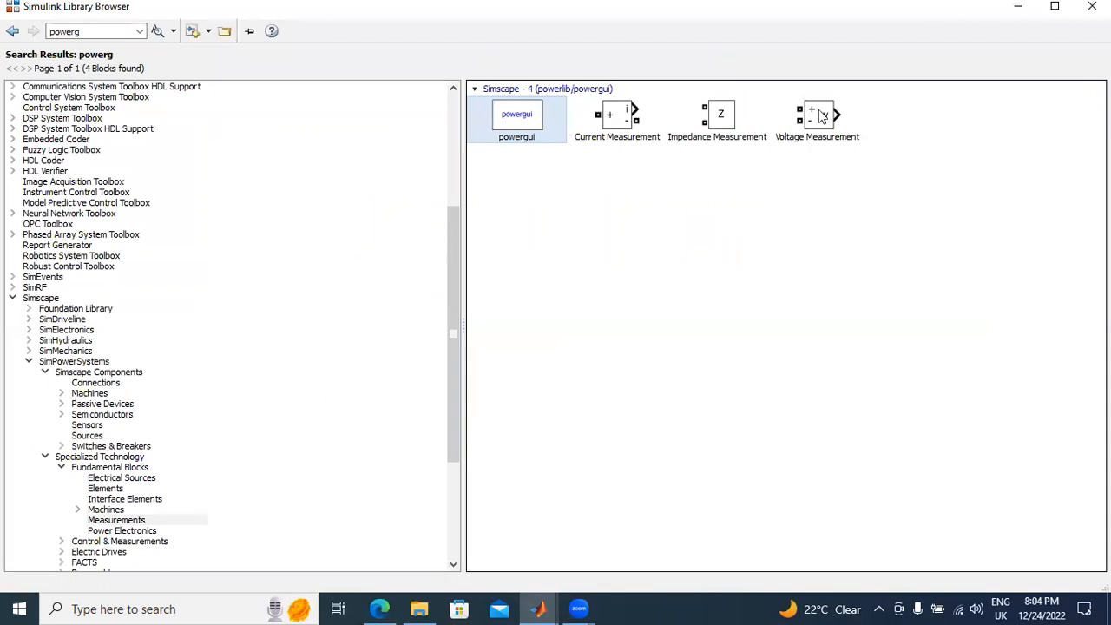
left_click(820, 117)
right_click(819, 113)
left_click(771, 357)
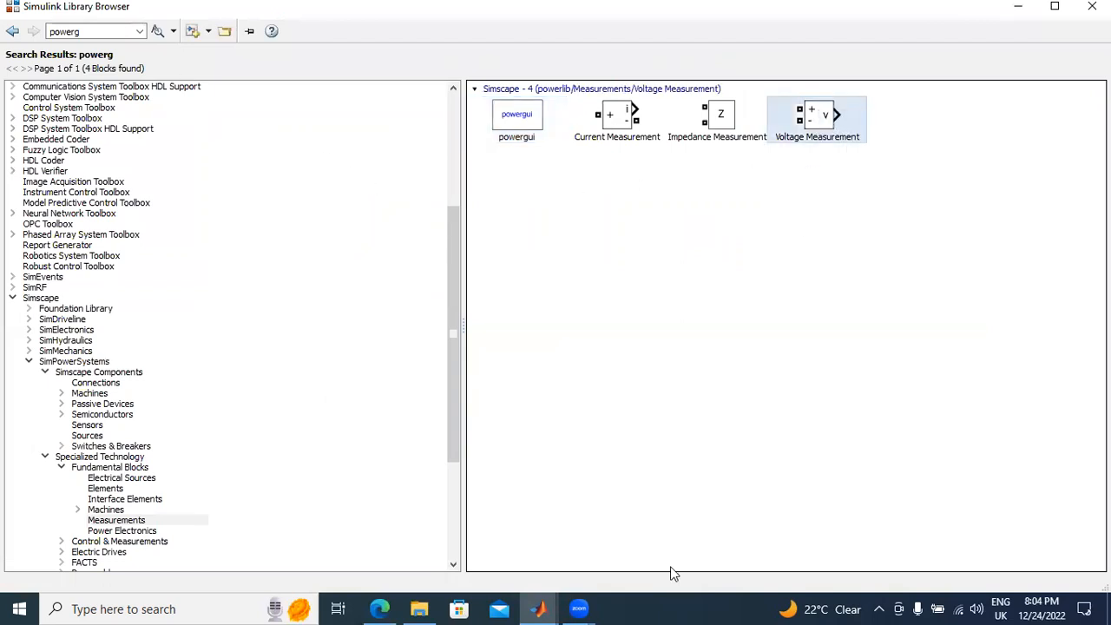
mouse_move(538, 608)
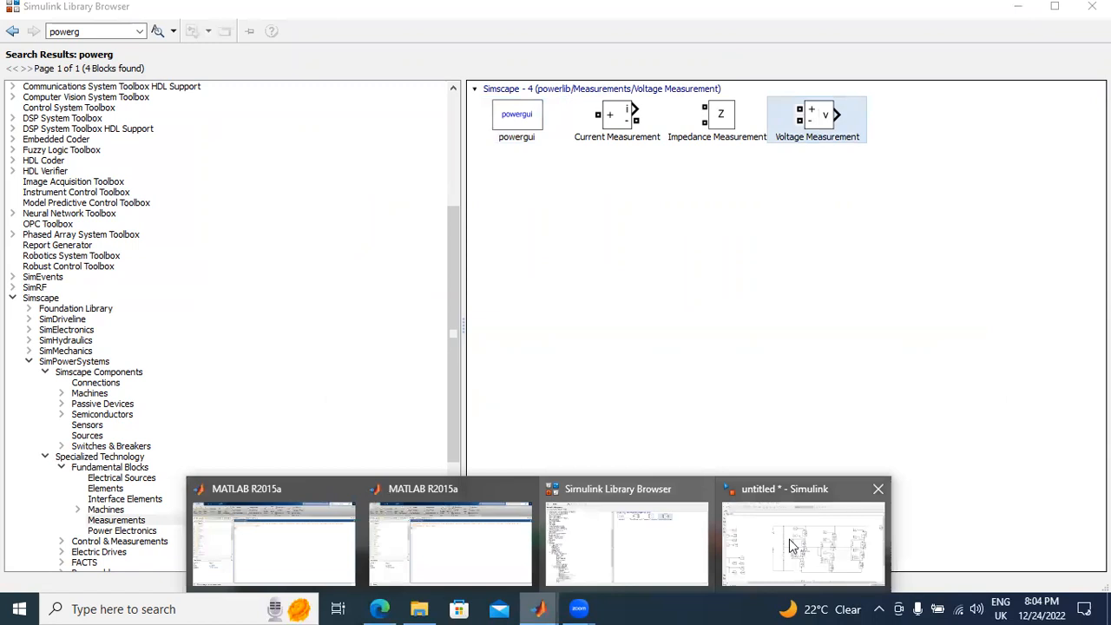
left_click(794, 547)
left_click_drag(566, 347, 1026, 421)
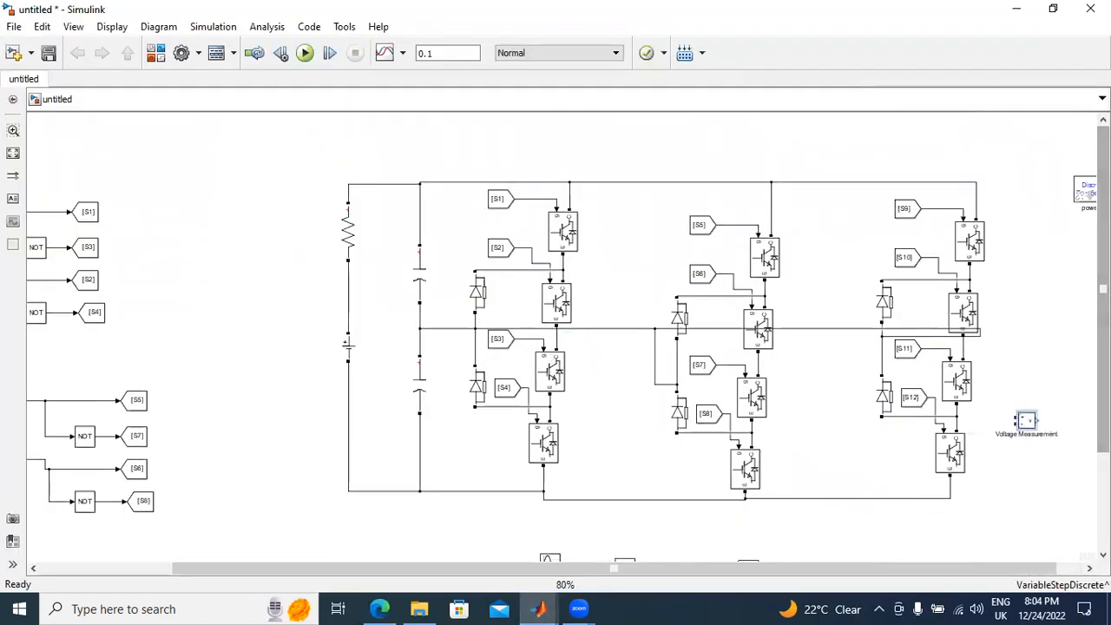
Step: Place a copy of a DC-link capacitor next to the third leg, above the Voltage Measurement block
scroll(619, 350, "up", 3)
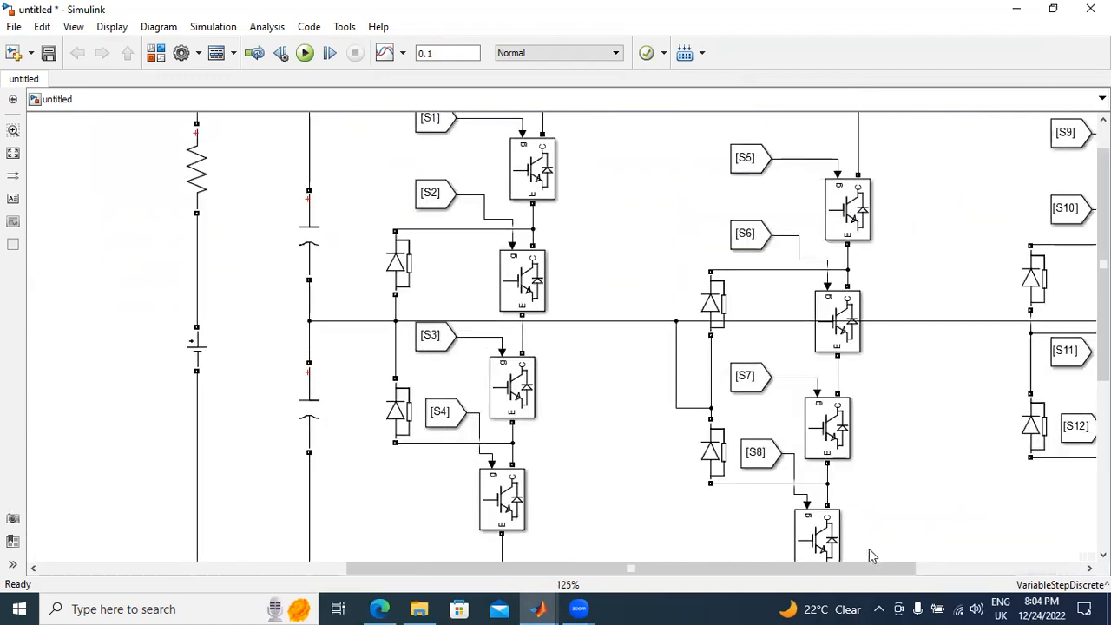
scroll(869, 548, "right", 5)
scroll(997, 401, "down", 3)
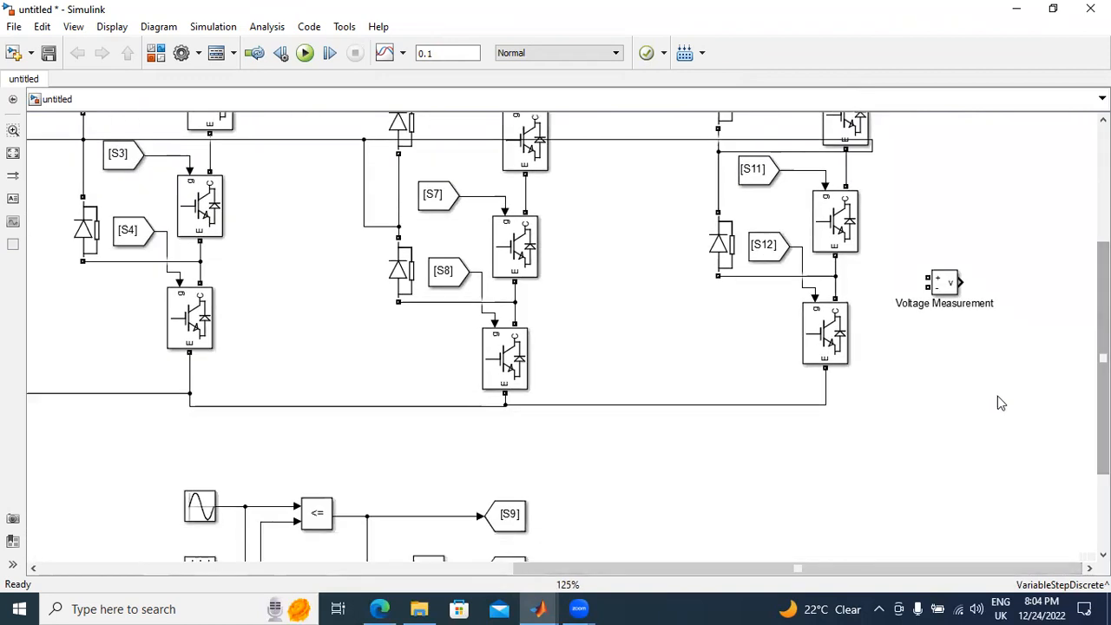
scroll(995, 393, "down", 2)
left_click_drag(362, 283, 1021, 266)
Step: Change the copied capacitor's branch type to R and set its resistance to 1 ohm
double_click(1019, 293)
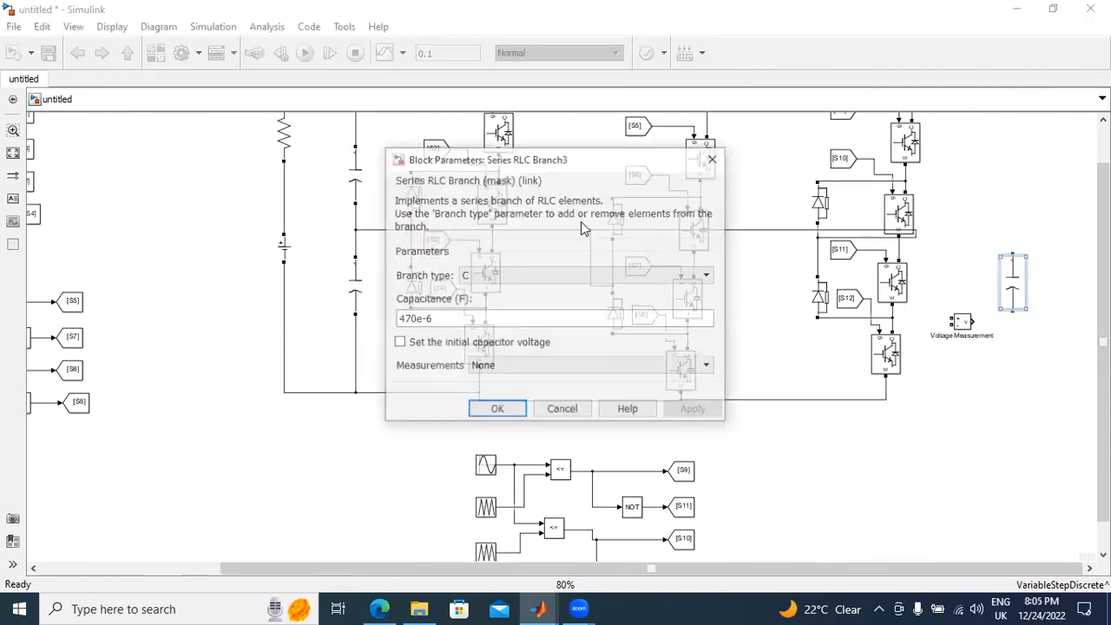
left_click(506, 275)
left_click(499, 304)
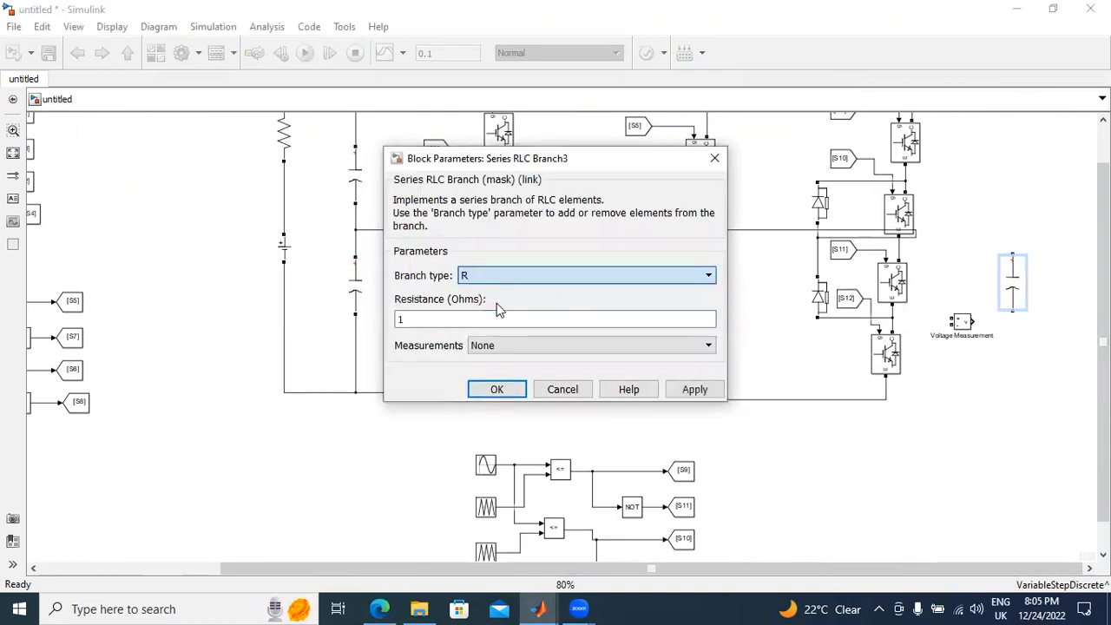
double_click(573, 321)
type("1")
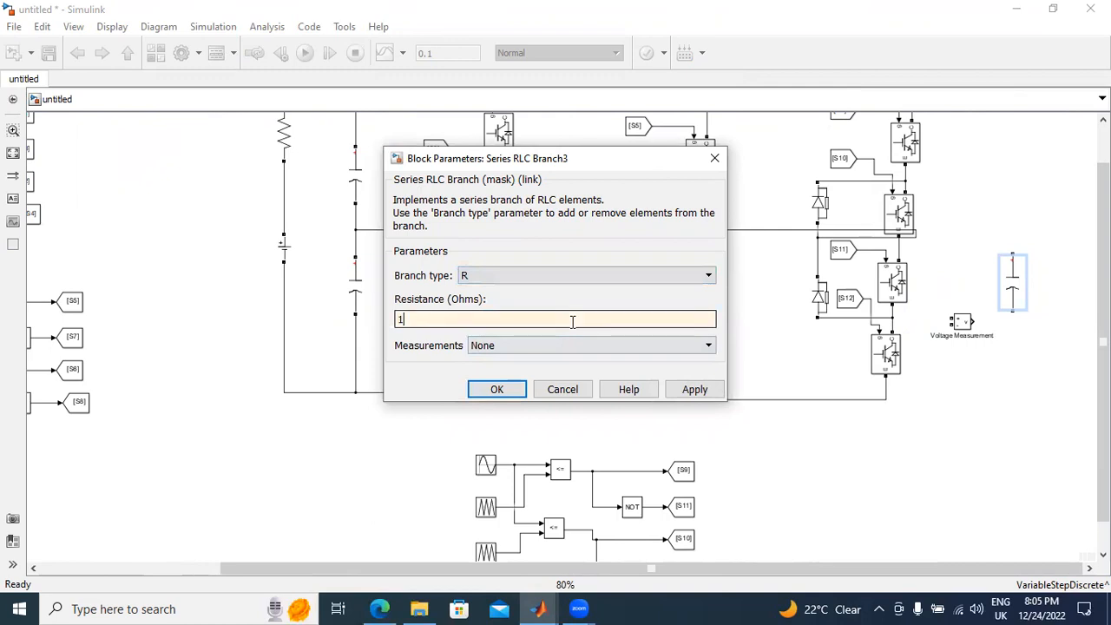
left_click(696, 394)
left_click(499, 390)
Step: Wire the load resistor between the midpoints of the third and second legs, and space the Voltage Measurement block away from it
left_click_drag(1013, 252, 897, 247)
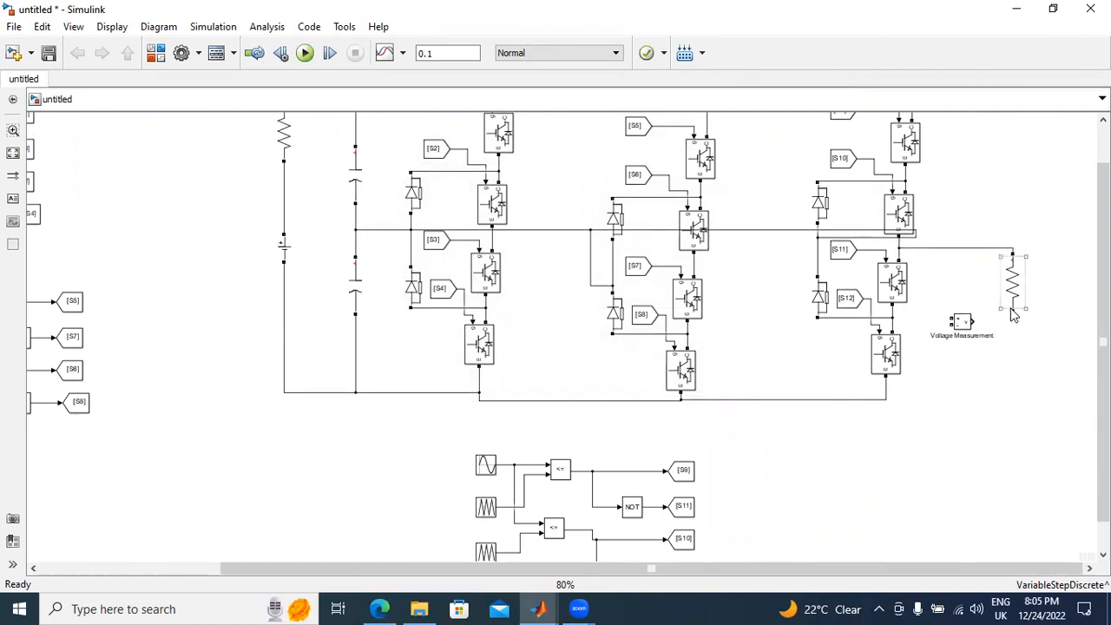
left_click_drag(1011, 314, 693, 265)
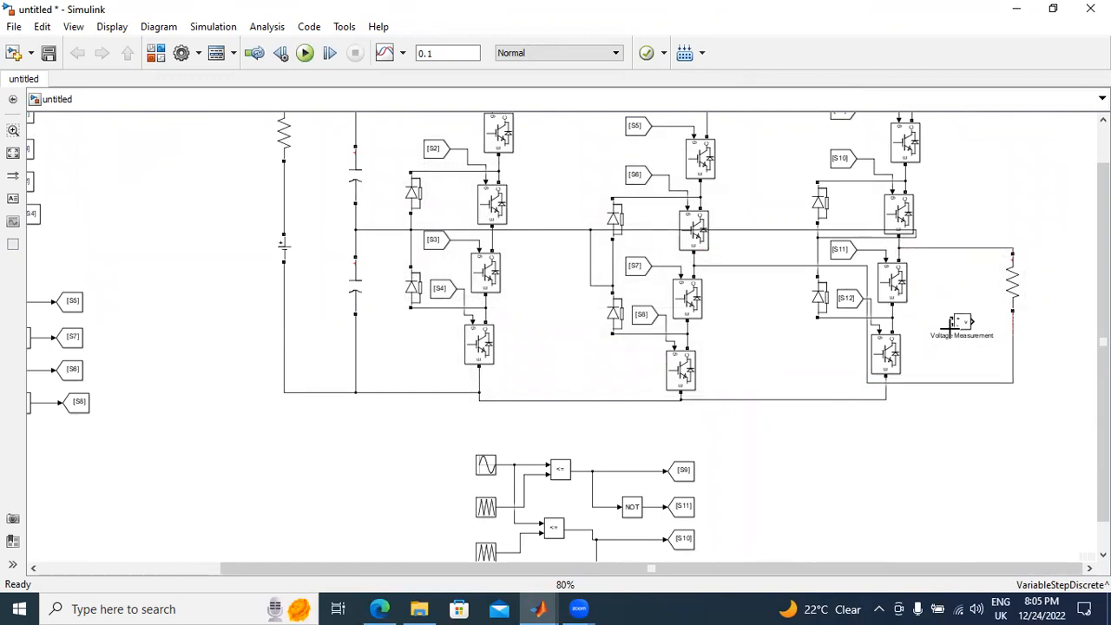
left_click_drag(942, 329, 1055, 319)
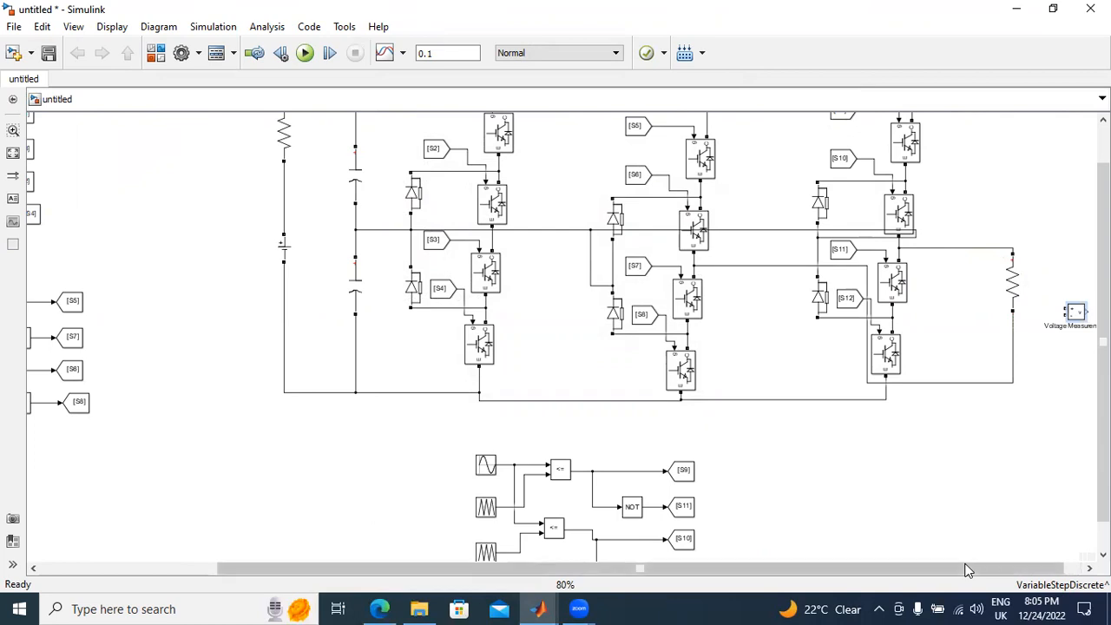
left_click_drag(968, 570, 987, 569)
left_click_drag(979, 337, 975, 342)
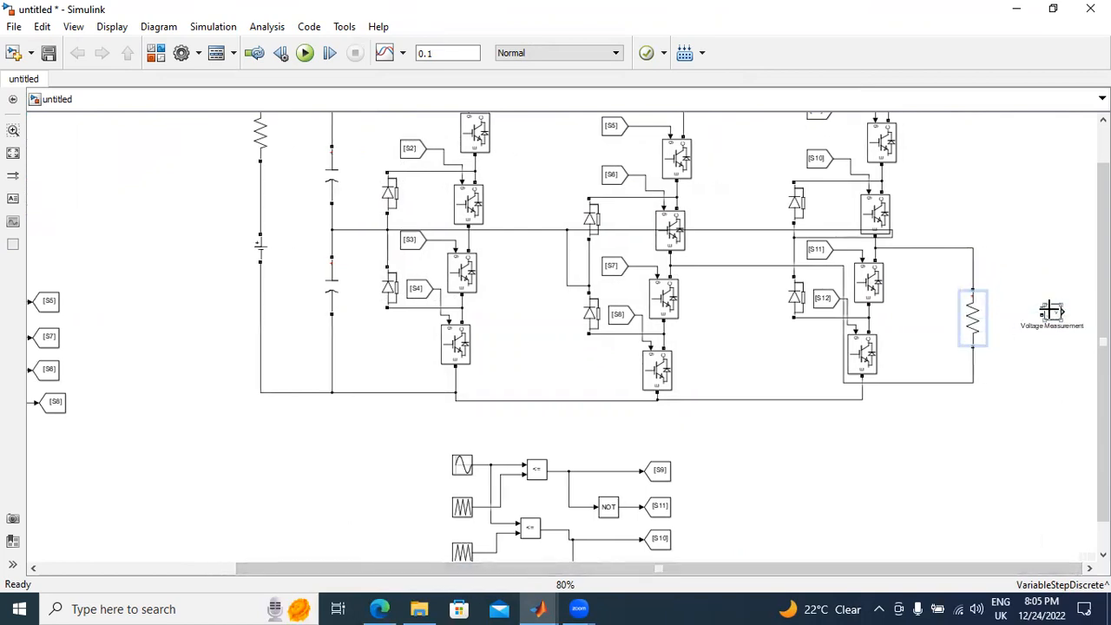
Step: Connect the Voltage Measurement block's positive and negative terminals across the load resistor and move the block closer to it
mouse_move(1041, 309)
left_mouse_down()
mouse_move(972, 268)
mouse_move(995, 287)
mouse_move(993, 276)
mouse_move(1030, 311)
mouse_move(971, 258)
left_mouse_up()
left_click_drag(1042, 312, 973, 369)
left_click_drag(1057, 314, 1028, 320)
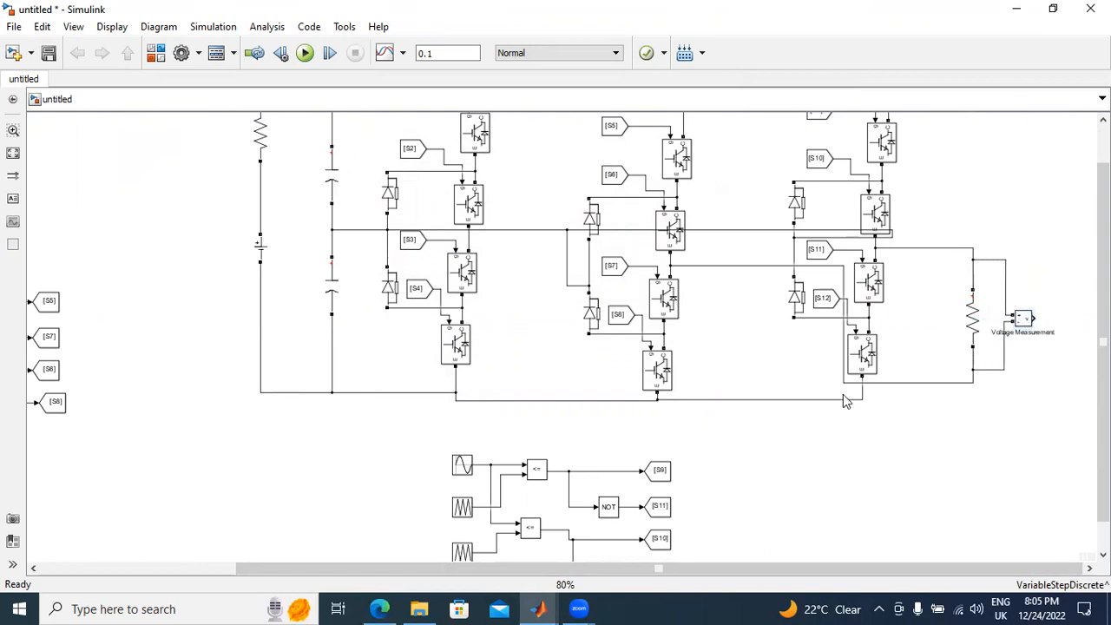
Step: Add a Scope from the Commonly Used Blocks library and connect it to the Voltage Measurement output
left_click(158, 54)
left_click_drag(444, 265, 449, 158)
left_click(178, 97)
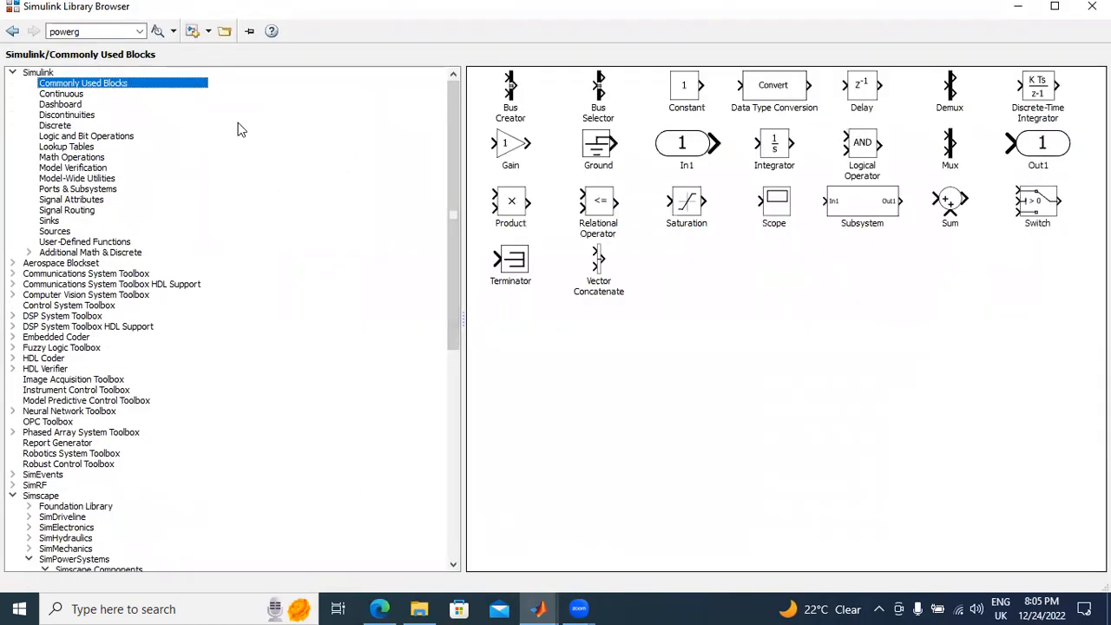
right_click(762, 201)
left_click(753, 408)
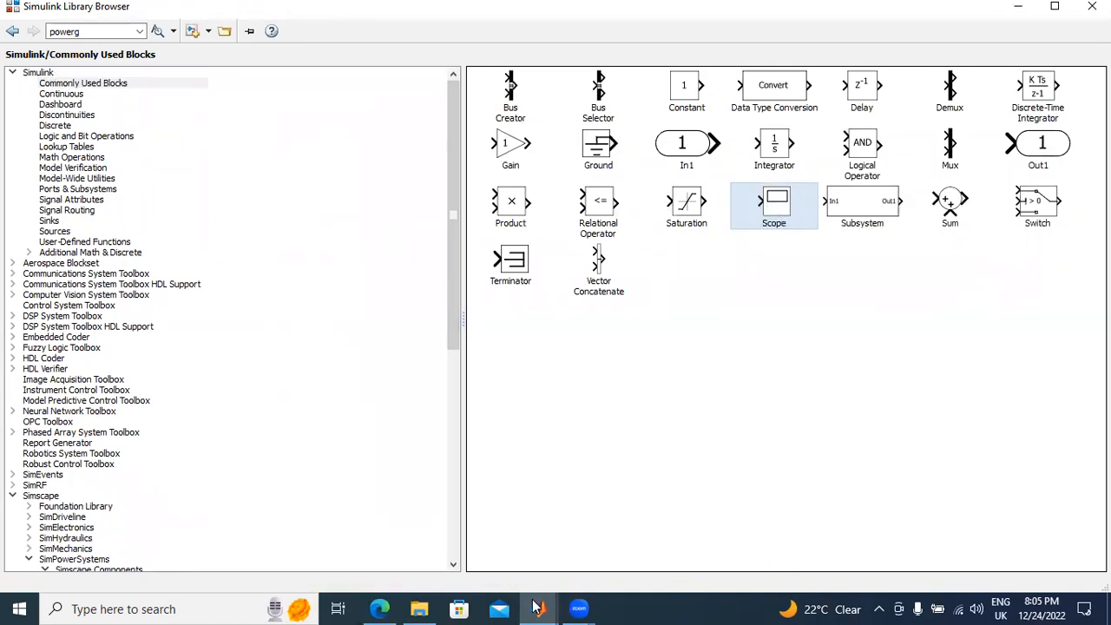
left_click_drag(538, 607, 1048, 326)
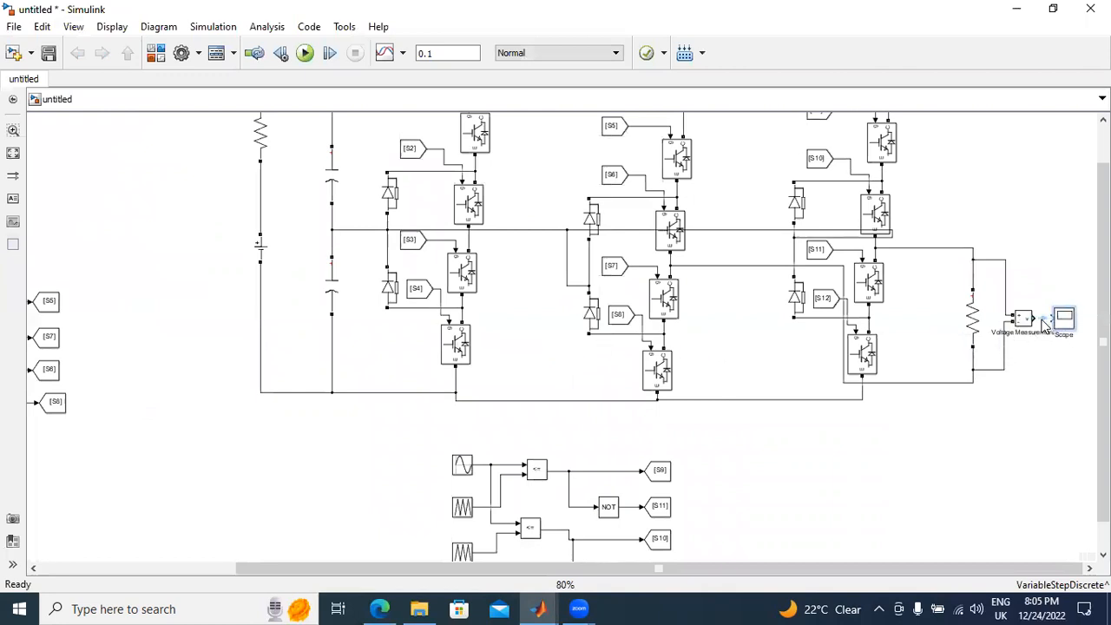
Step: Run the simulation, examine the line voltage waveform autoscaled in an enlarged Scope window, and close the window
left_click(304, 53)
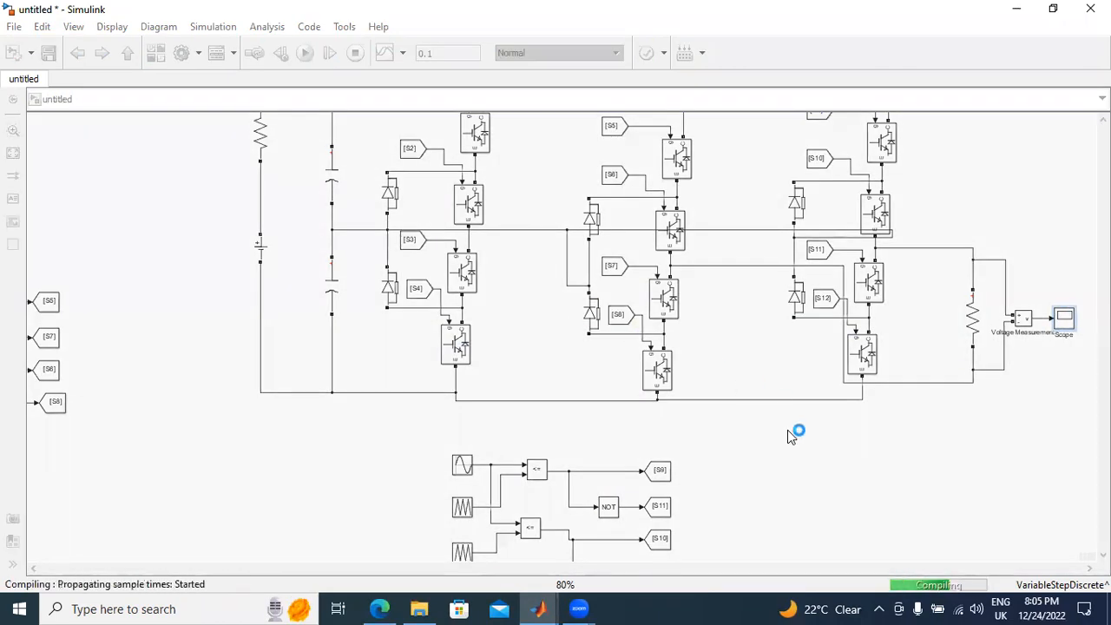
double_click(1066, 319)
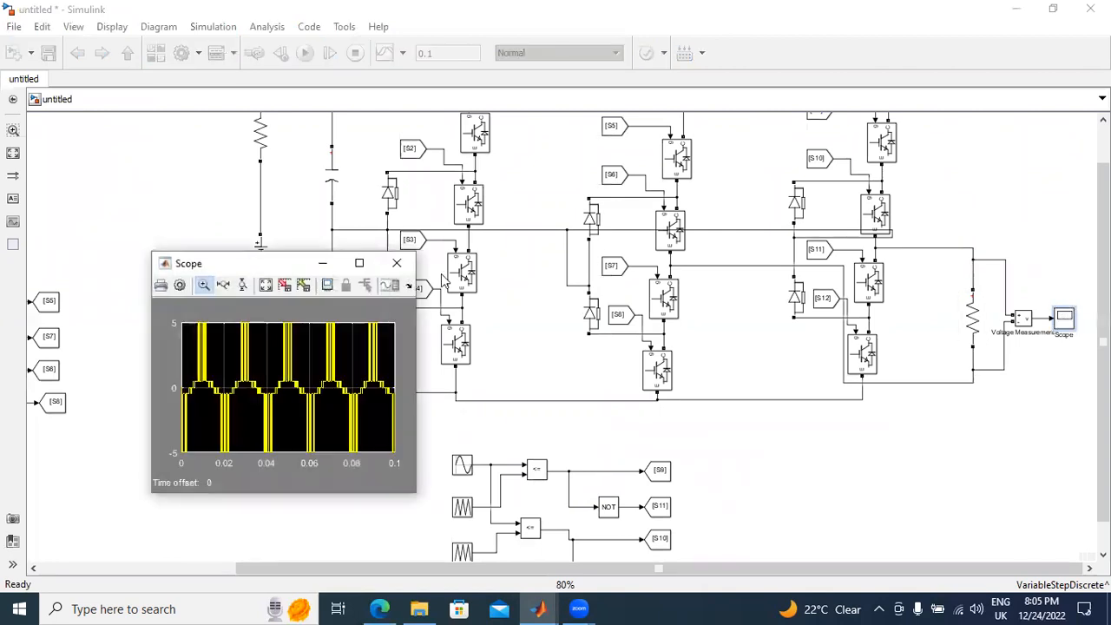
left_click(361, 264)
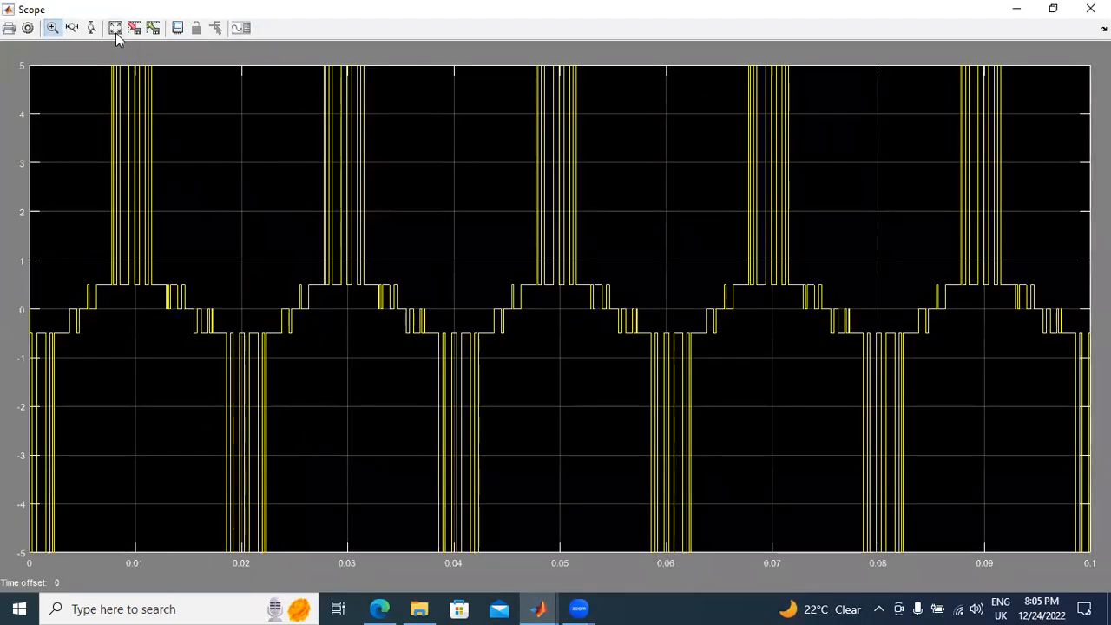
left_click(115, 32)
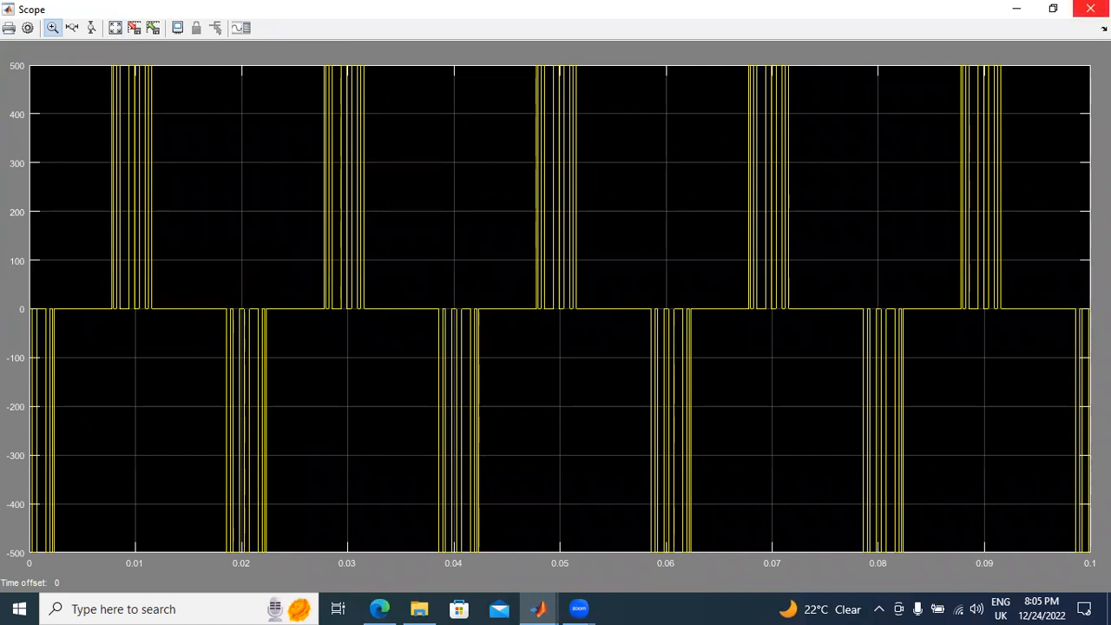
left_click(1090, 8)
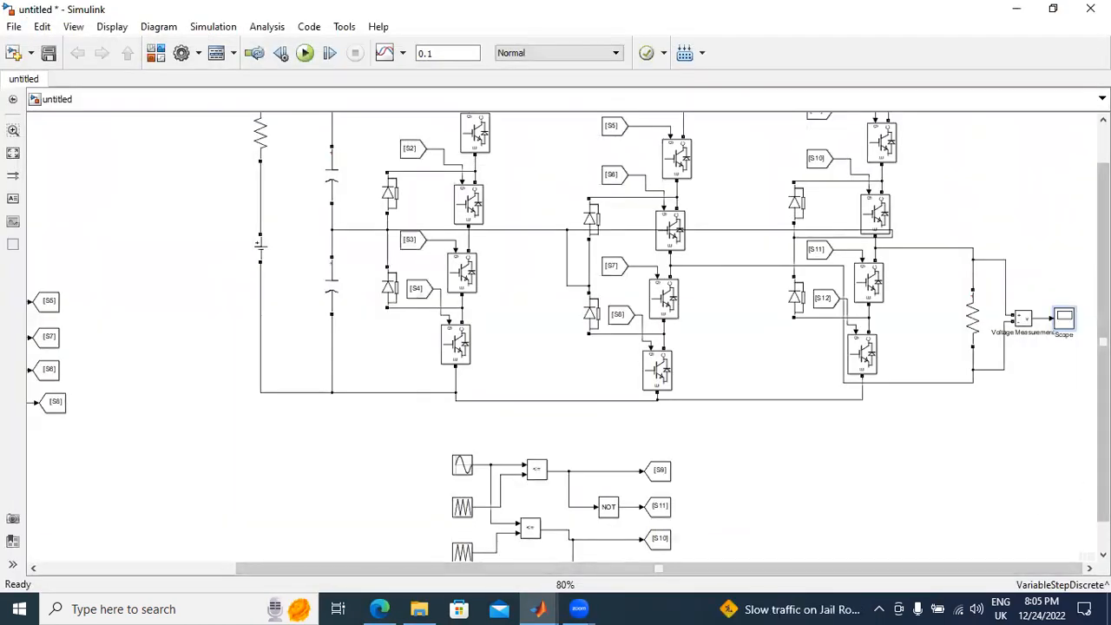
Step: Set the relational operator of the first generator's upper comparator, which feeds S1, to >=
scroll(568, 337, "down", 2)
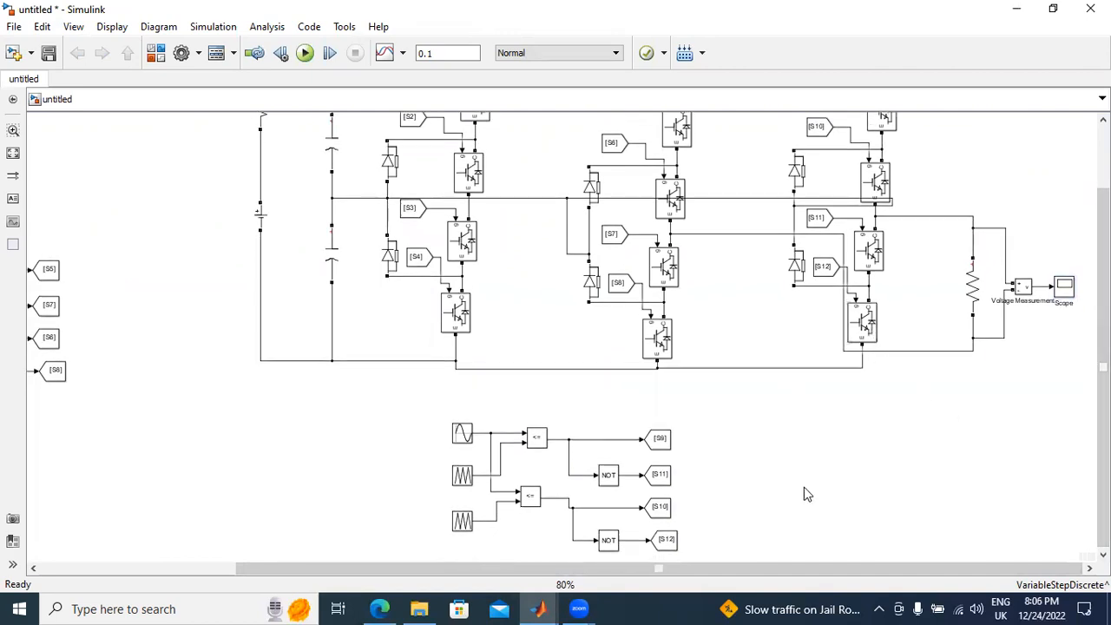
left_click_drag(788, 570, 592, 571)
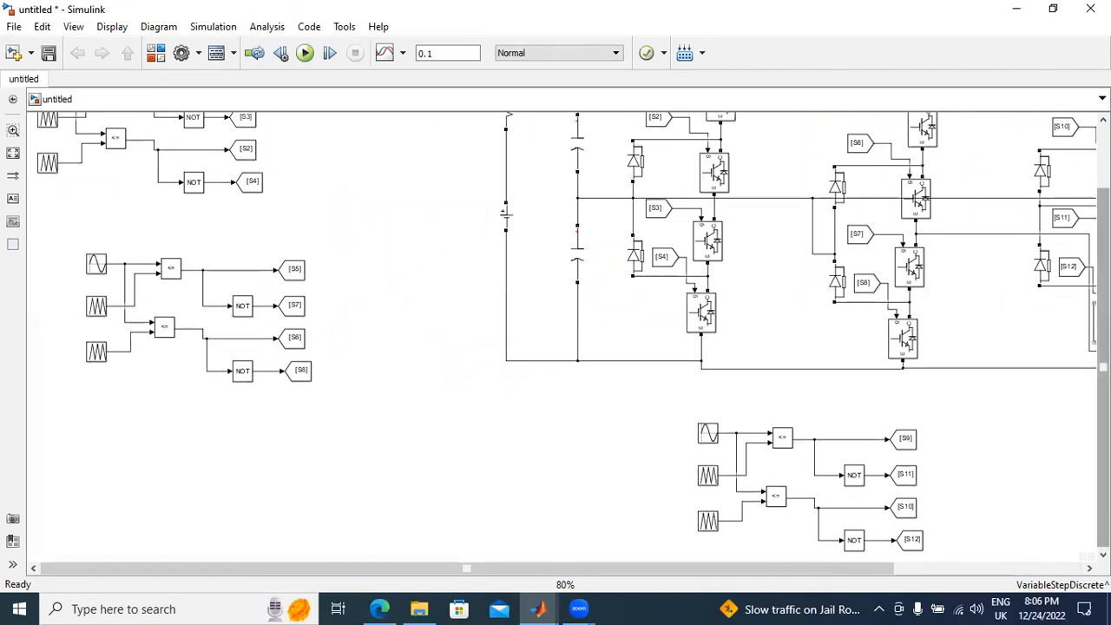
scroll(556, 339, "up", 2)
double_click(121, 157)
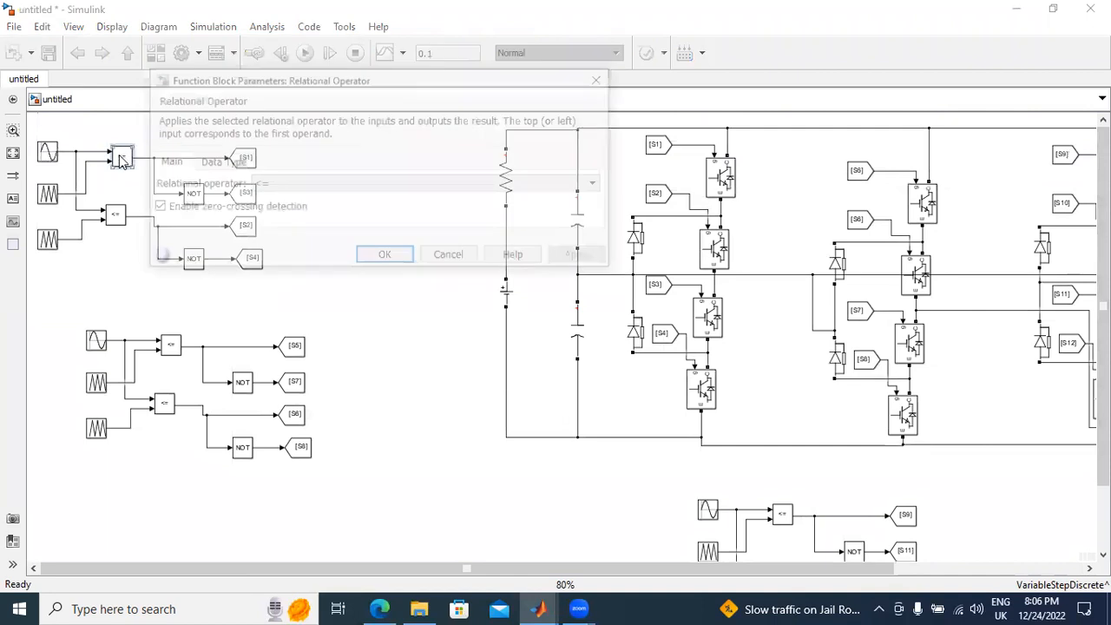
left_click(290, 185)
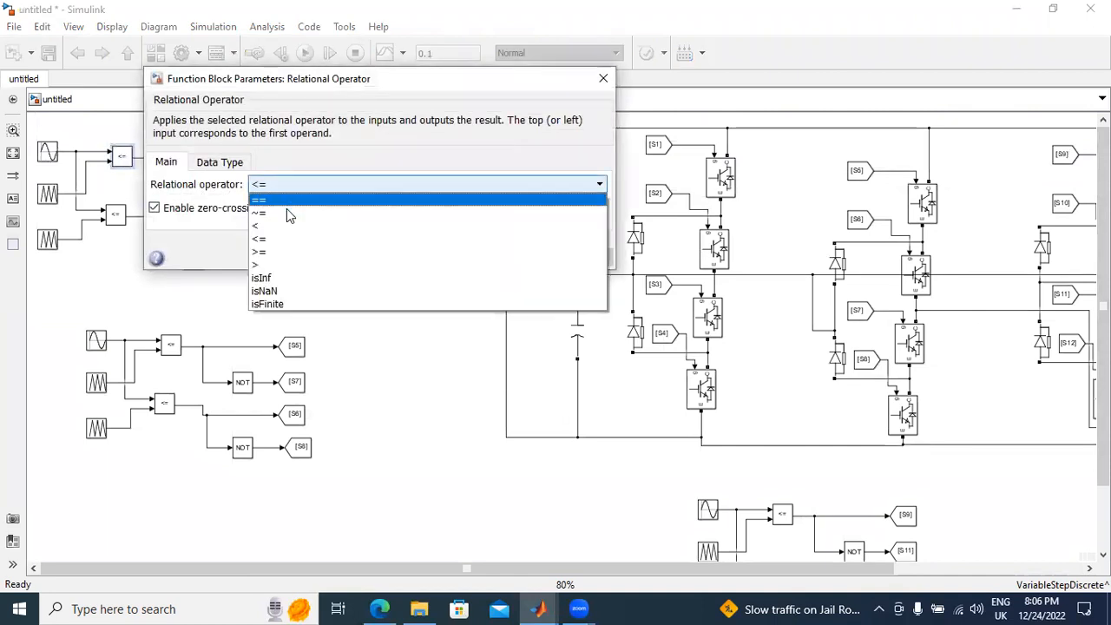
left_click(280, 252)
left_click(597, 257)
left_click(385, 258)
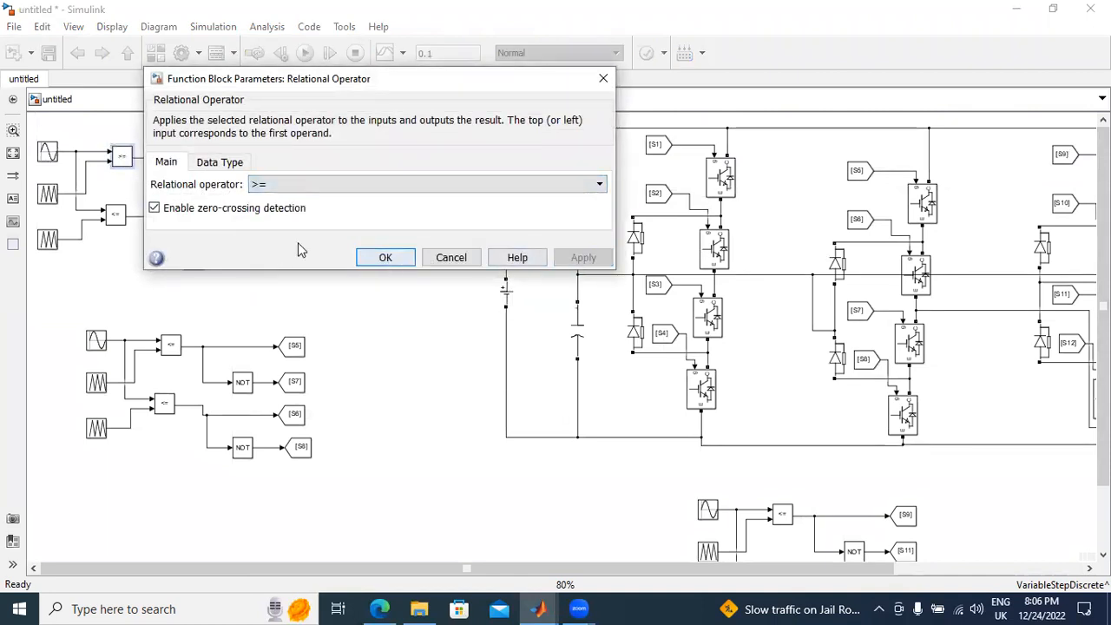
Step: Set the relational operator of the first generator's lower comparator, which feeds S2, to >=
double_click(115, 214)
left_click(318, 245)
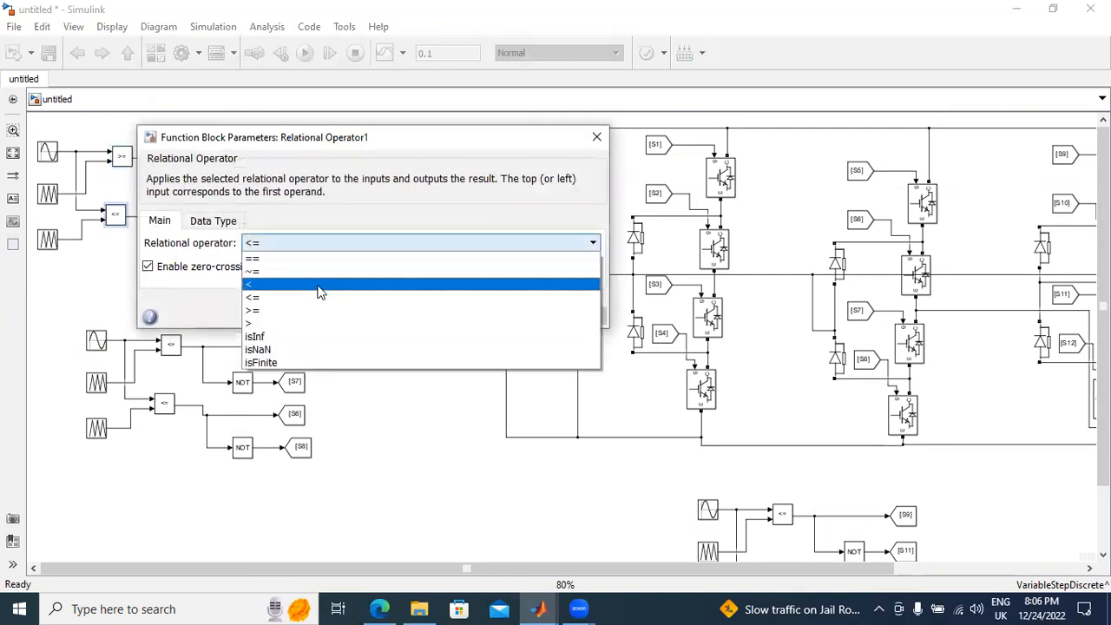
left_click(318, 312)
left_click(575, 316)
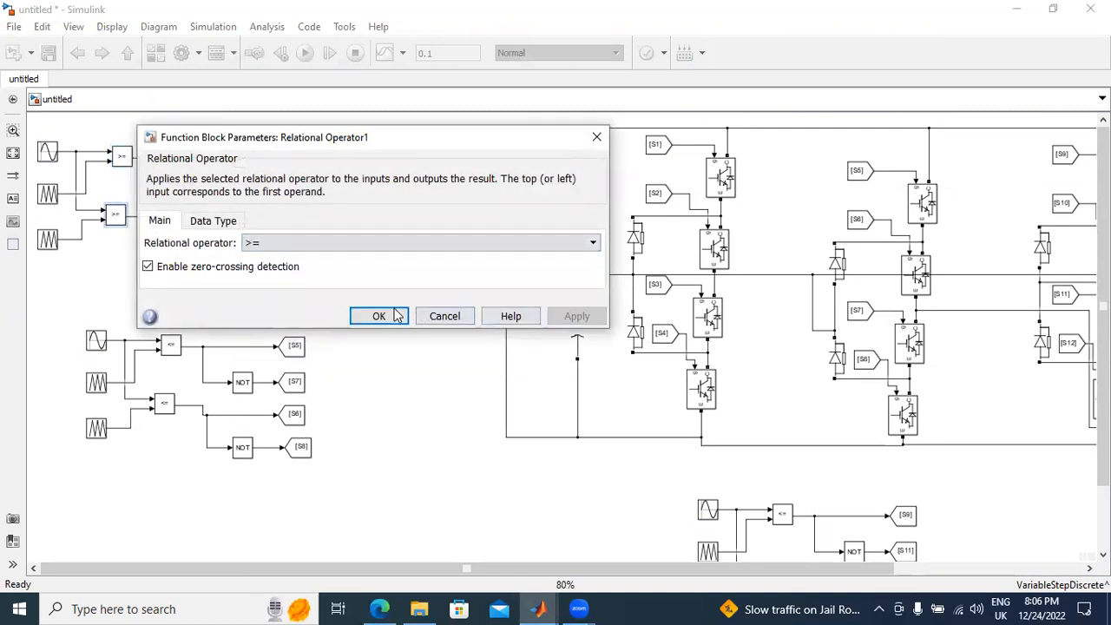
left_click(379, 316)
Step: Set the relational operator of the second generator's upper comparator, which feeds S5, to >=
double_click(170, 344)
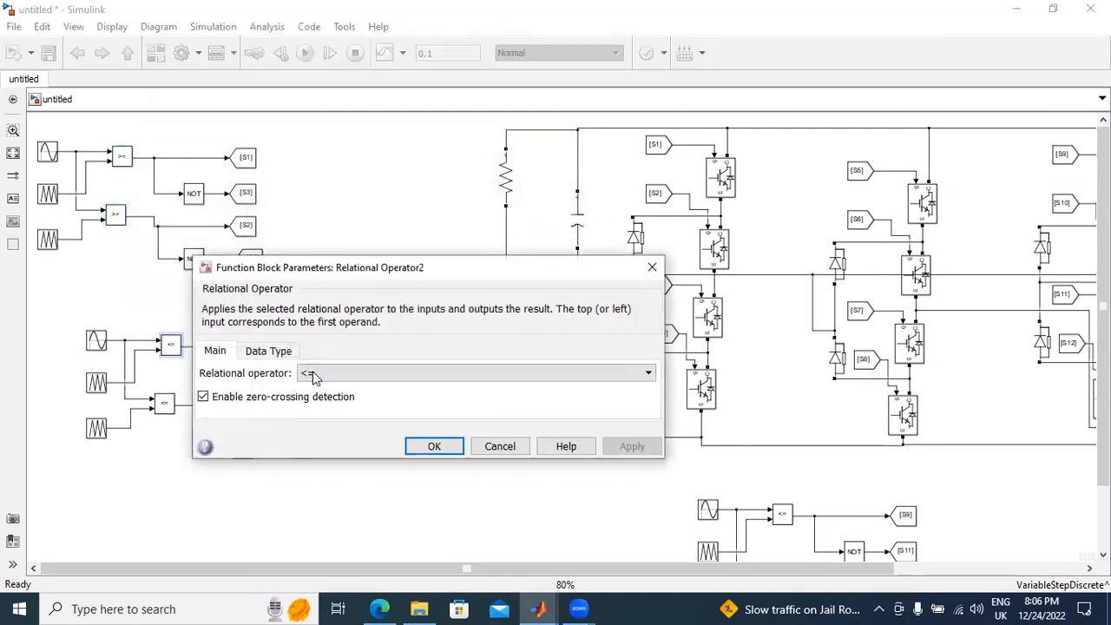
left_click(312, 375)
left_click(323, 439)
left_click(636, 448)
left_click(433, 446)
Step: Set the relational operator of the second generator's lower comparator, which feeds S6, to >=
double_click(164, 402)
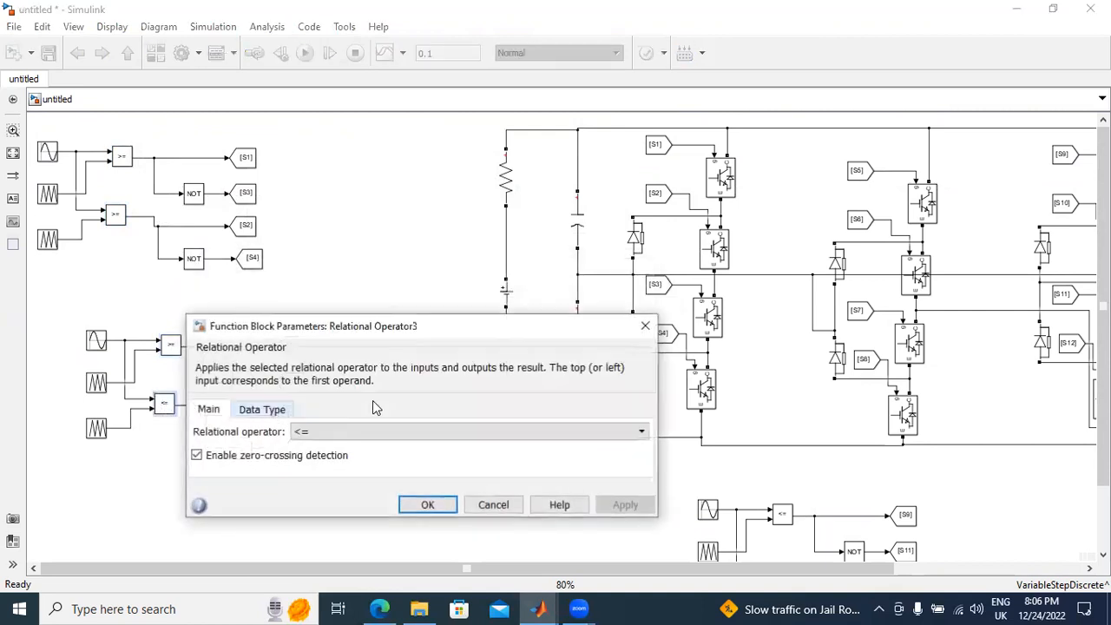
left_click(429, 439)
left_click(434, 497)
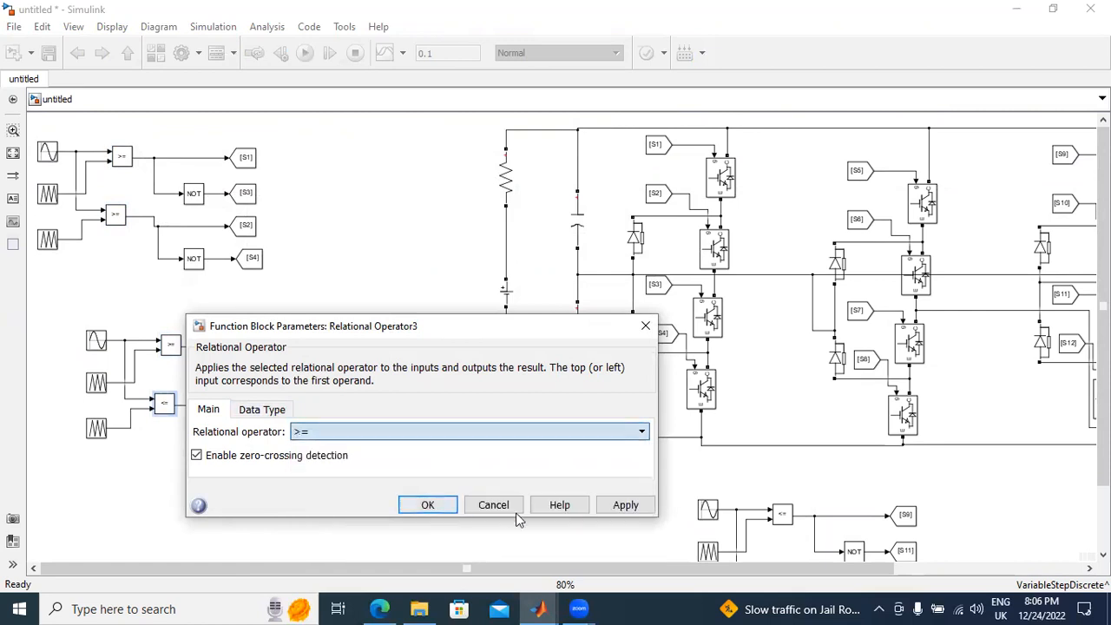
left_click(621, 507)
left_click(425, 507)
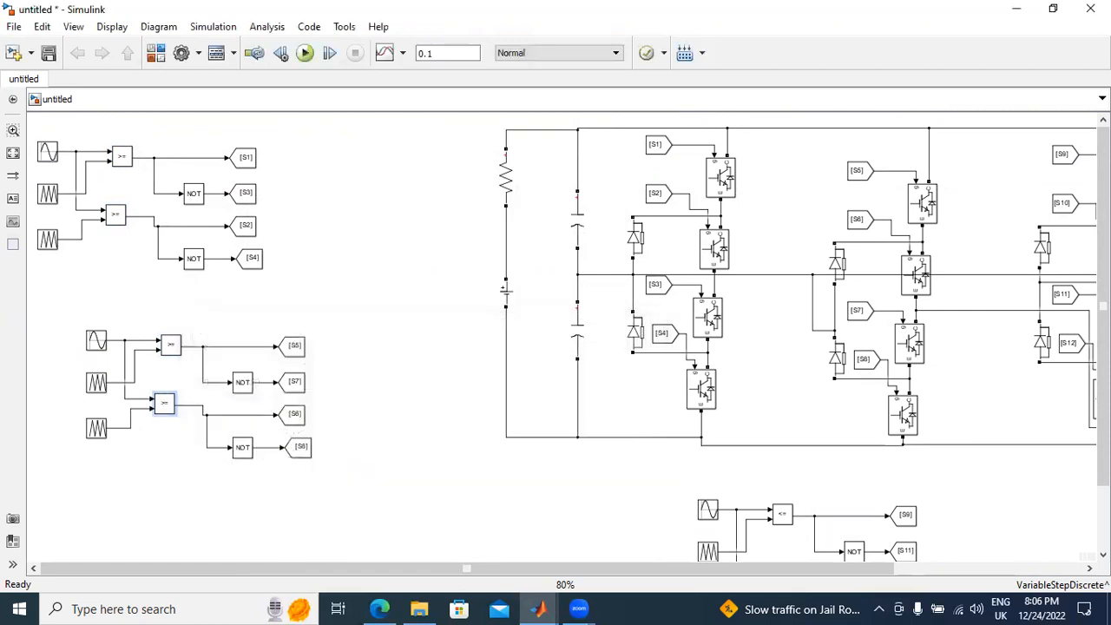
Step: Set the relational operator of the third generator's upper comparator, which feeds S9, to >=
scroll(711, 460, "down", 2)
left_click(708, 463)
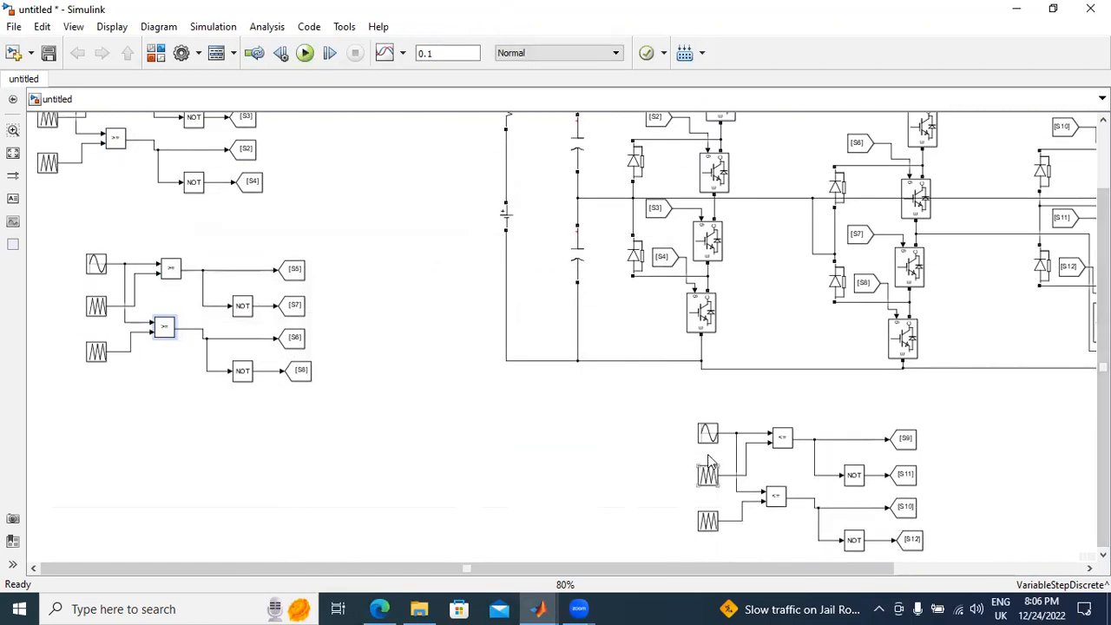
double_click(781, 437)
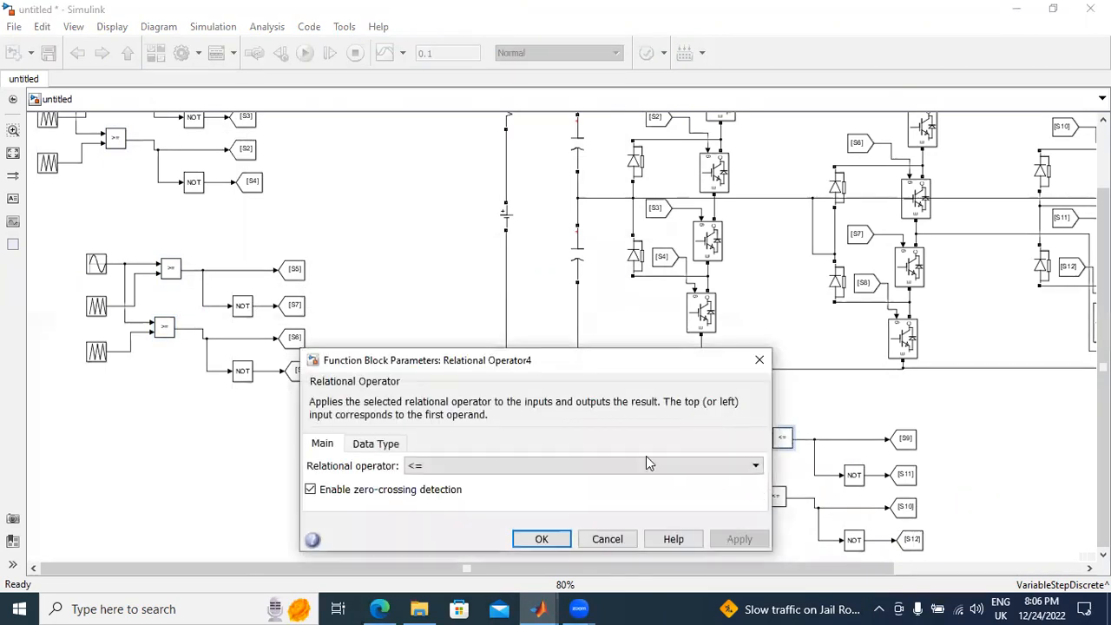
left_click(640, 468)
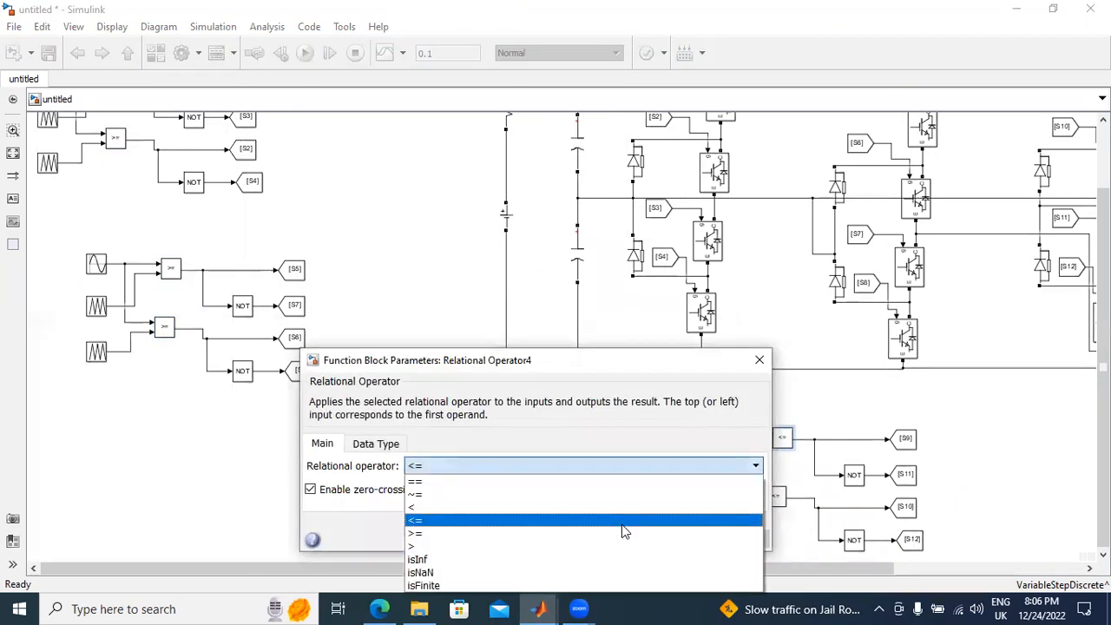
left_click(622, 529)
left_click_drag(625, 360, 606, 267)
left_click(722, 446)
left_click(524, 446)
Step: Set the relational operator of the third generator's lower comparator, which feeds S10, to >=
left_click(782, 501)
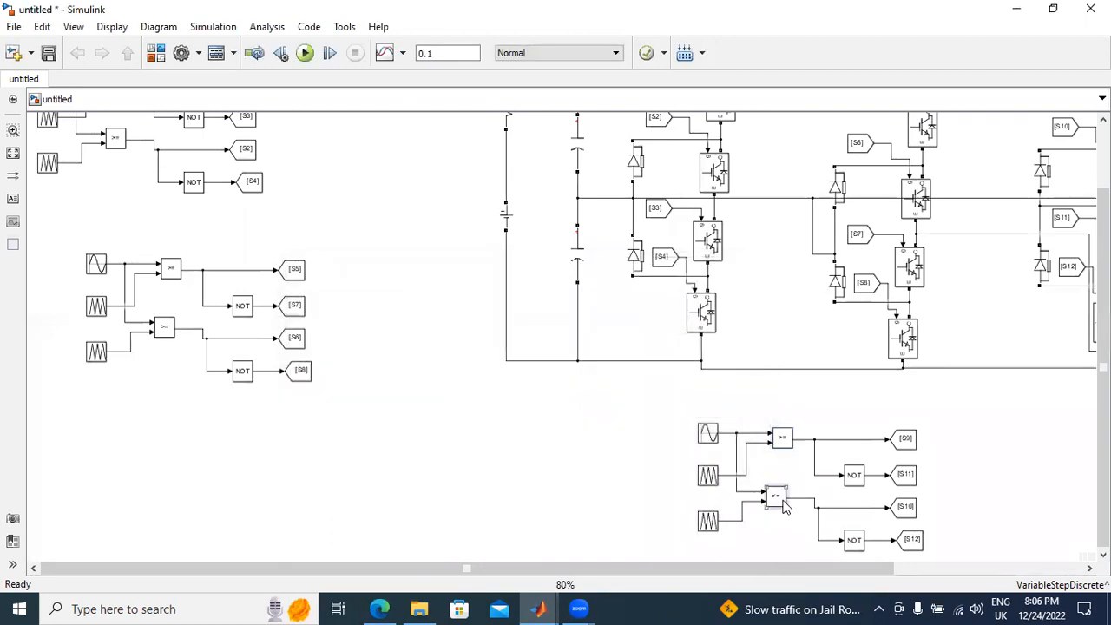
double_click(784, 507)
left_click(709, 525)
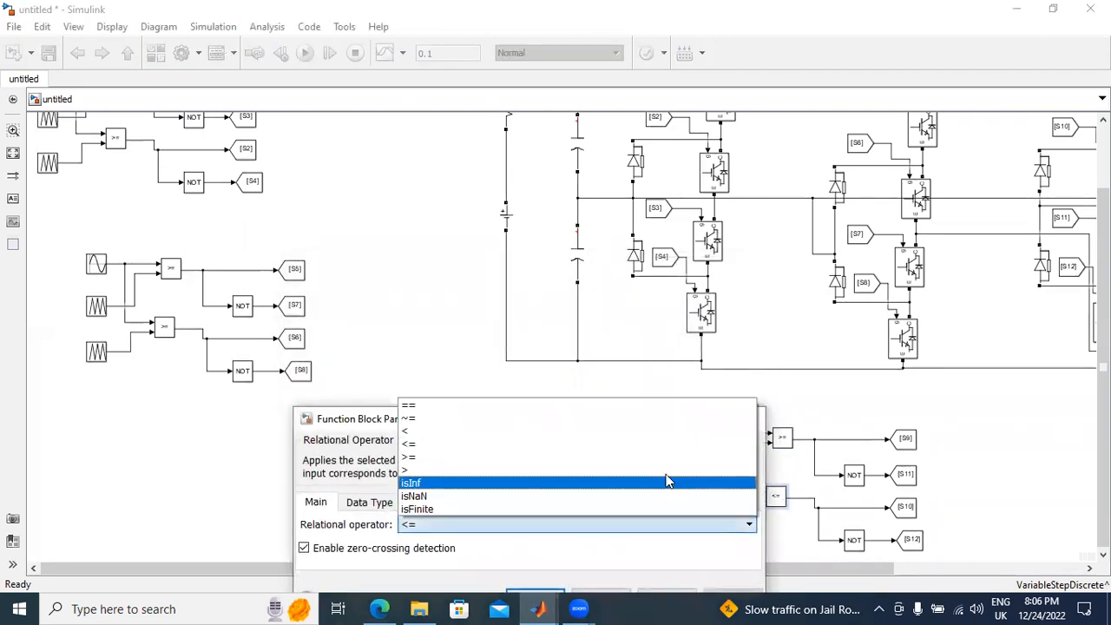
left_click(634, 454)
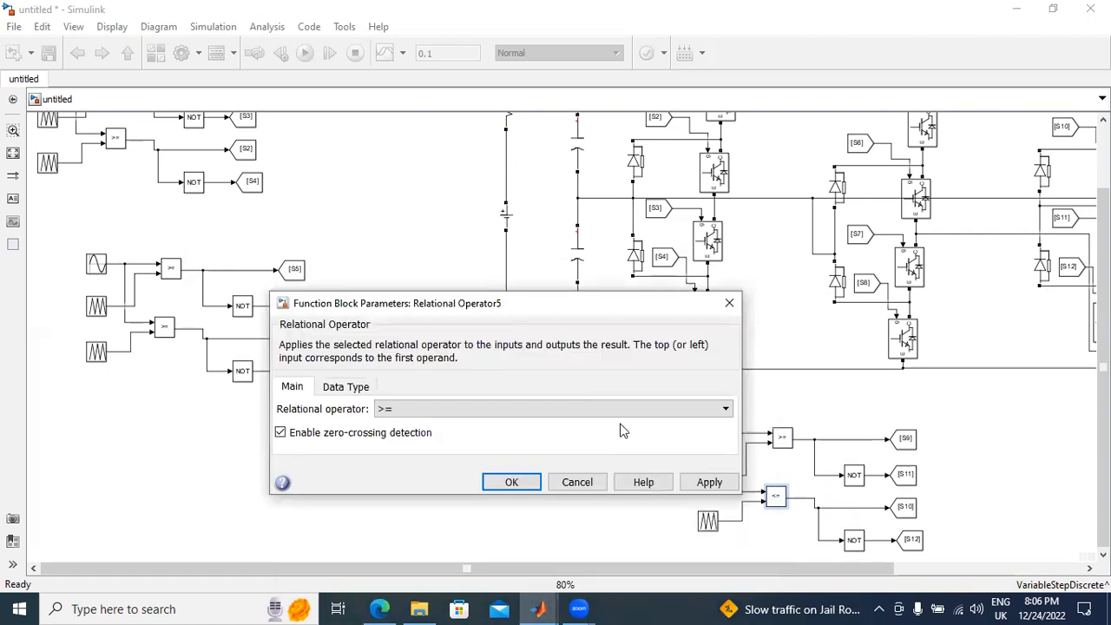
left_click(709, 481)
left_click(511, 481)
Step: Review the parameters of the DC voltage source, both DC-link capacitors and the load resistor without changing them
double_click(509, 219)
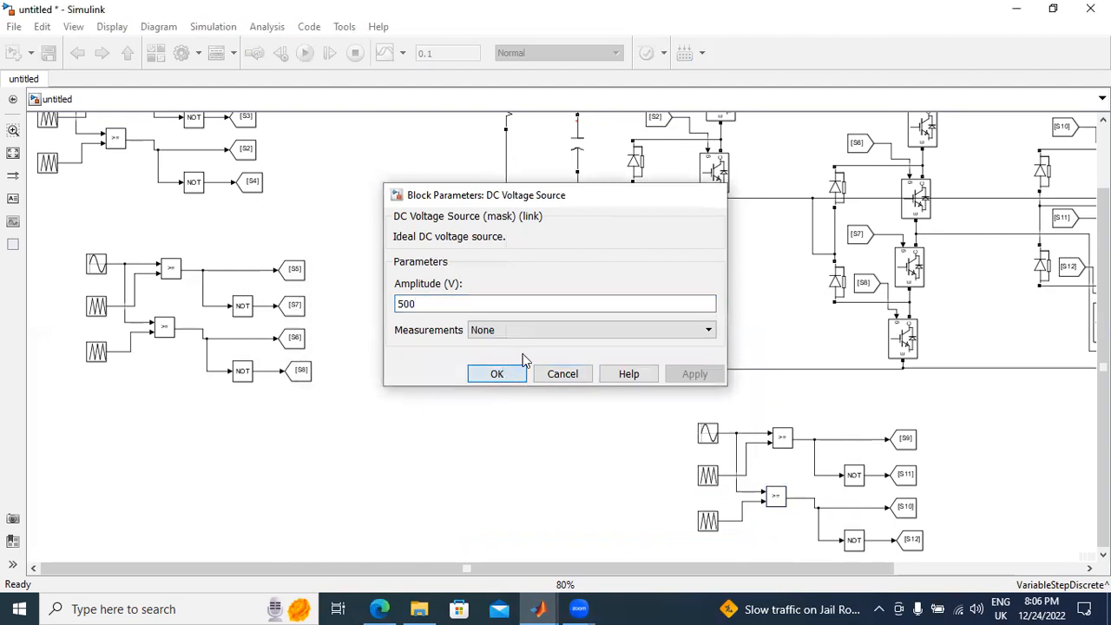
left_click(512, 373)
double_click(578, 253)
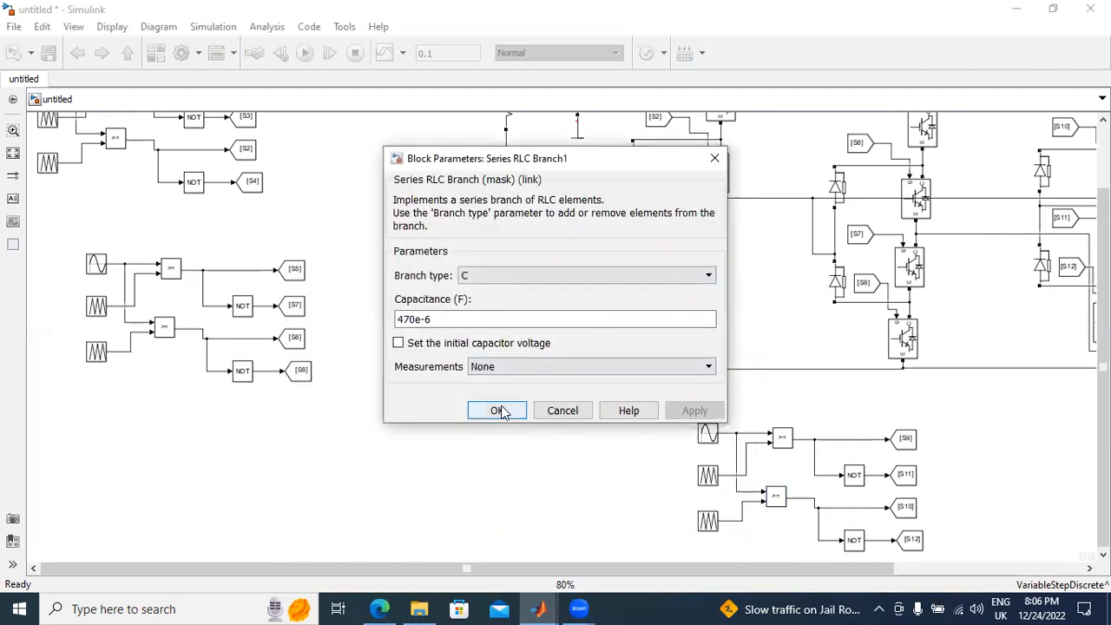
left_click(499, 411)
double_click(577, 129)
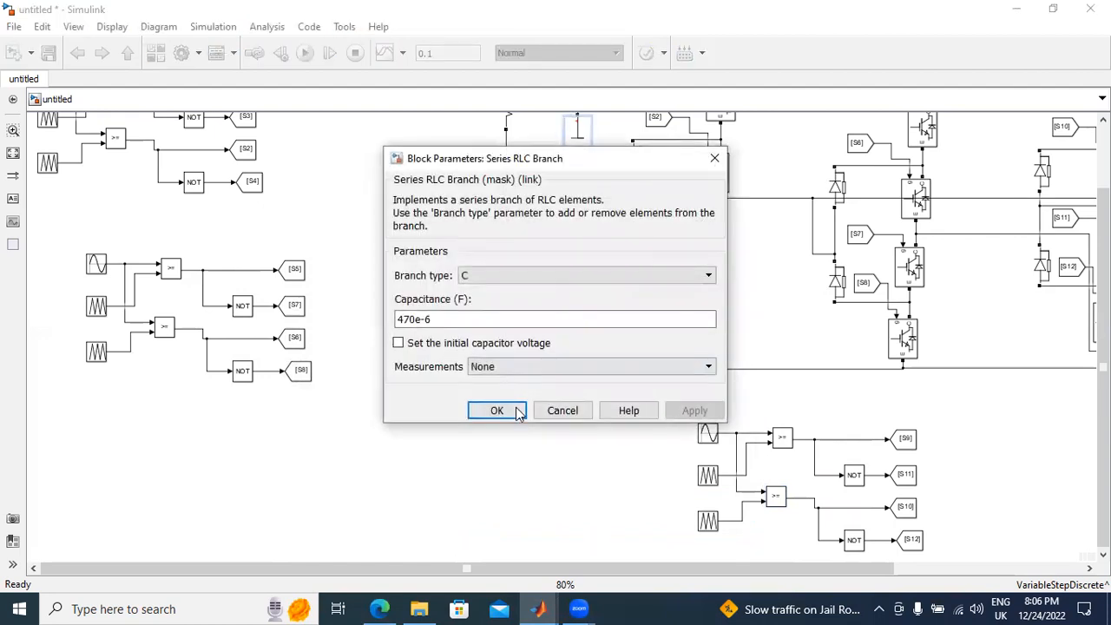
left_click(496, 410)
left_click_drag(684, 567, 874, 567)
double_click(984, 286)
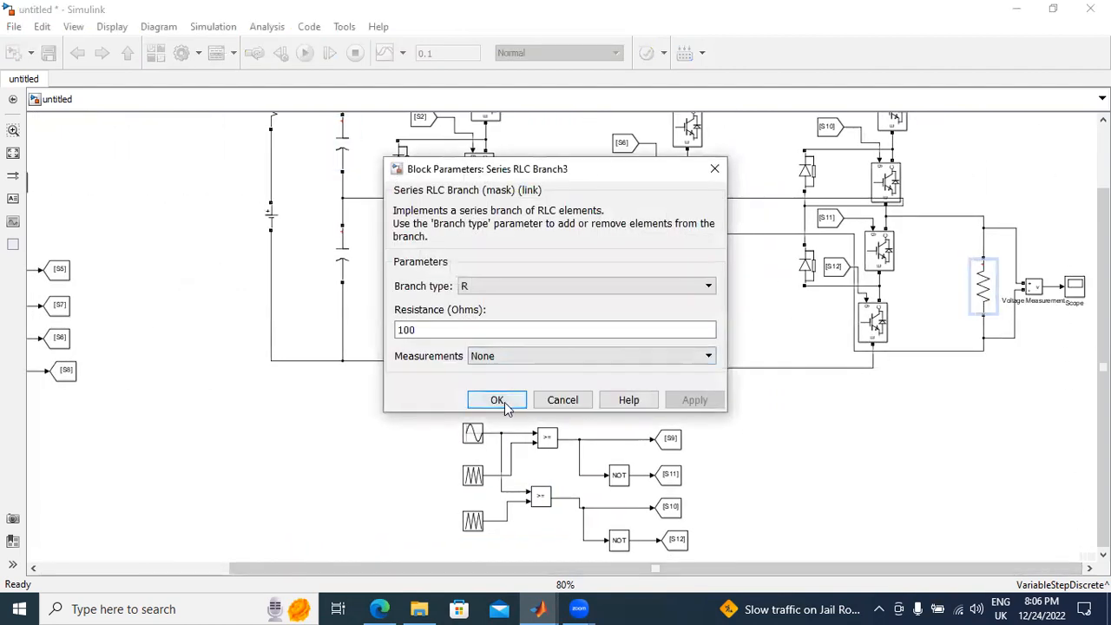
left_click(497, 400)
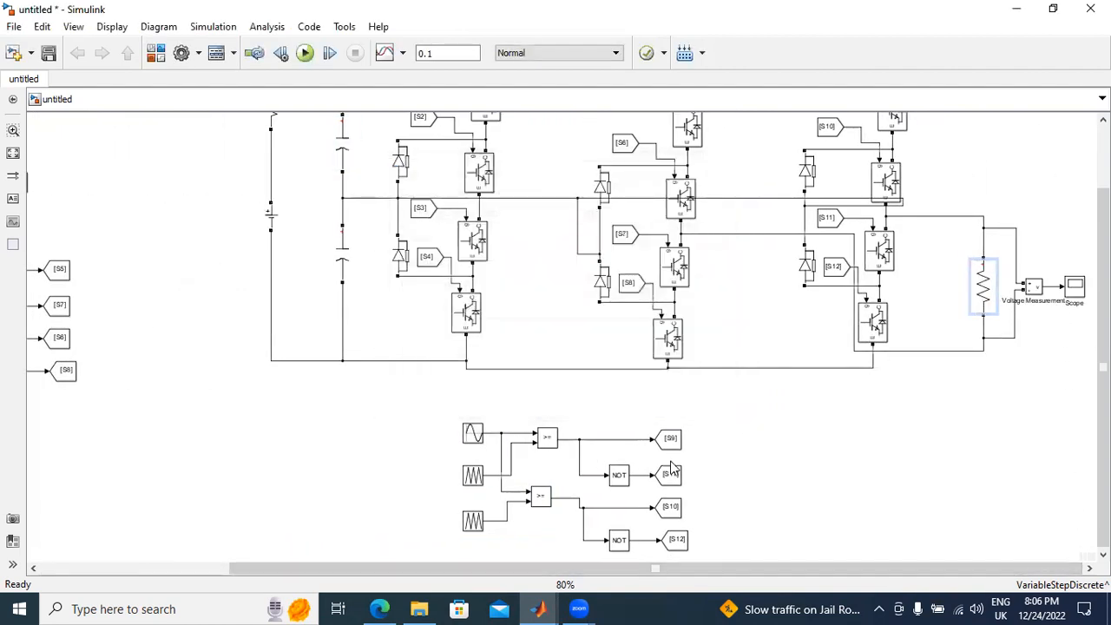
Step: Run the simulation and view the line voltage waveform on the Scope
left_click(305, 54)
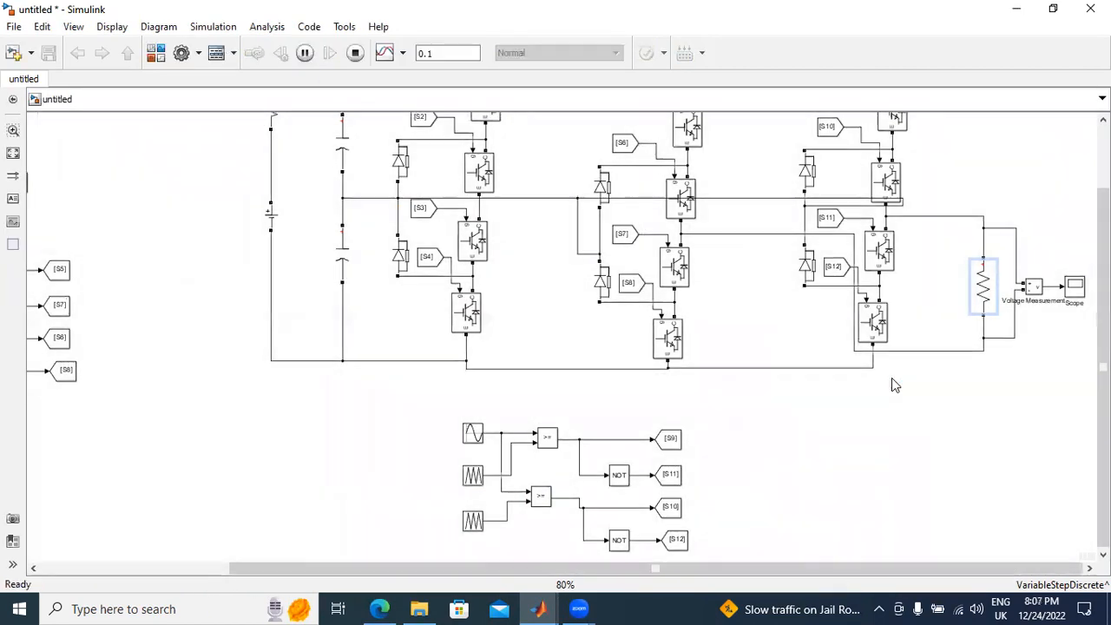
double_click(1074, 286)
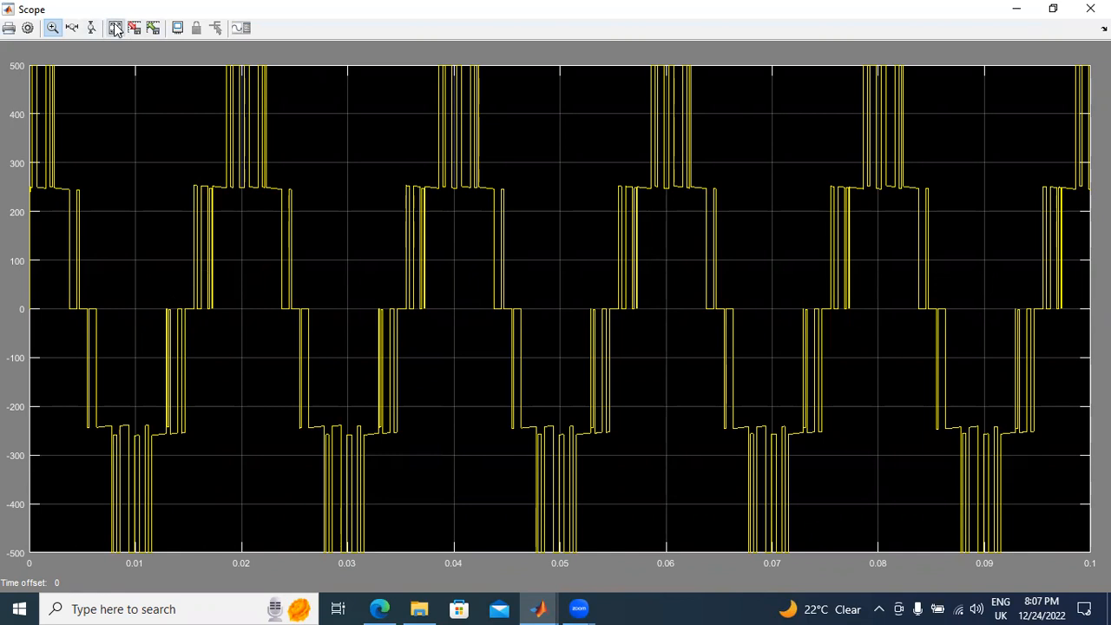
left_click(1090, 9)
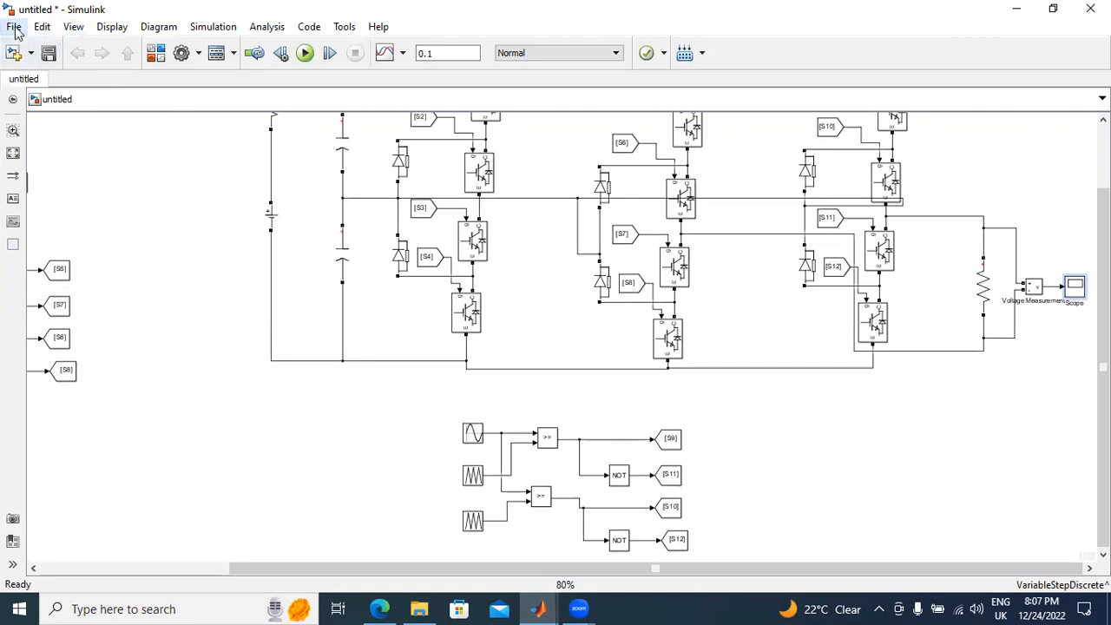
Step: Save the model to the Desktop as a Simulink model named NPC
left_click(14, 29)
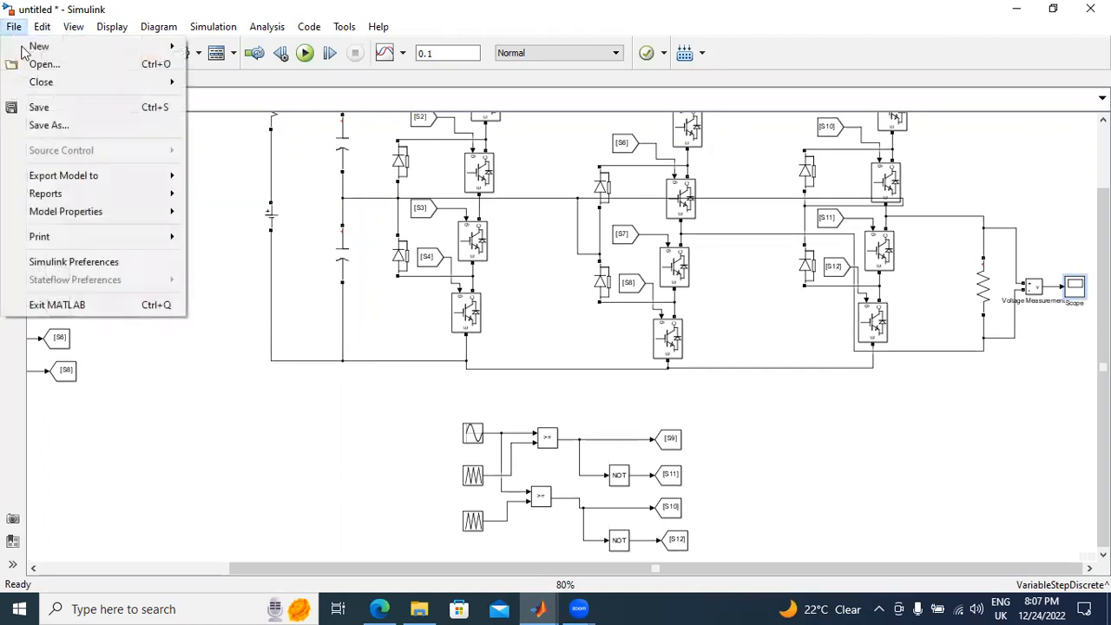
left_click(48, 111)
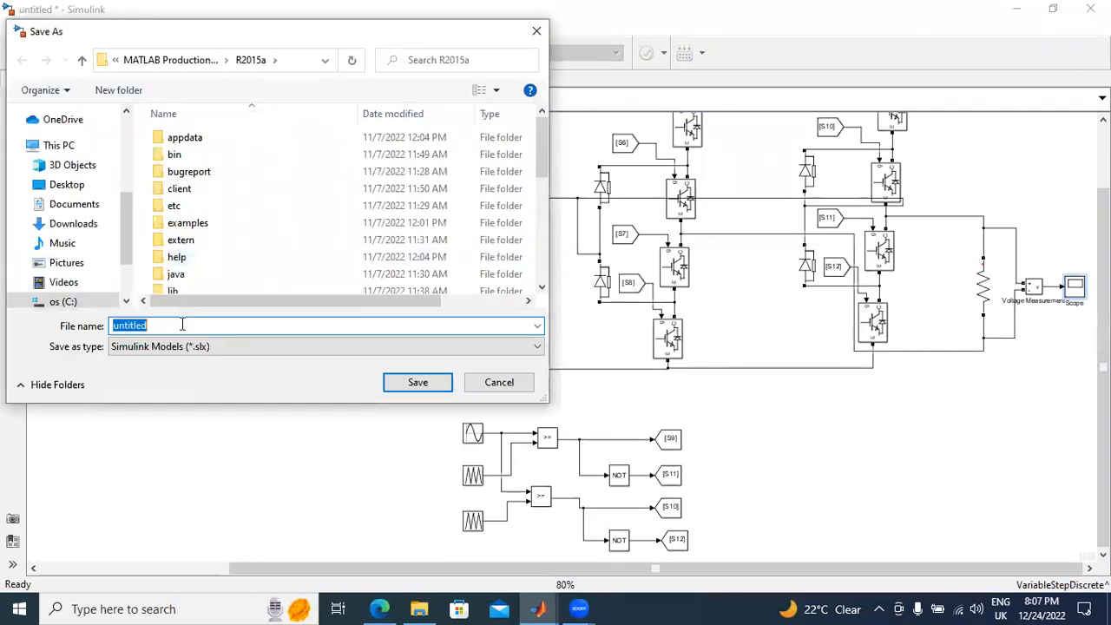
left_click(77, 184)
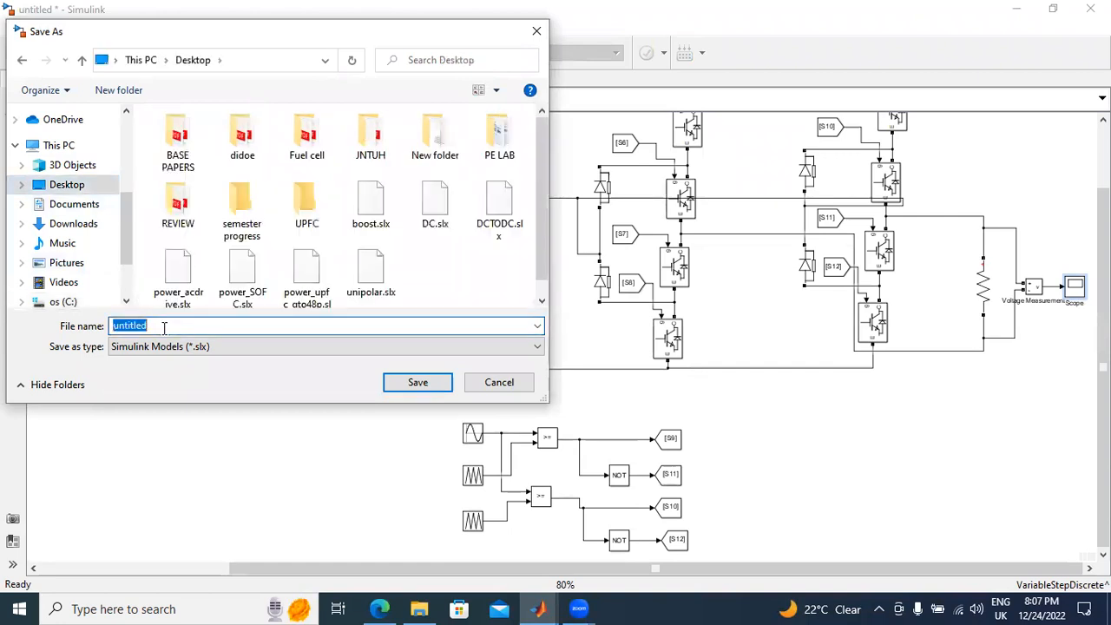
type("NPC")
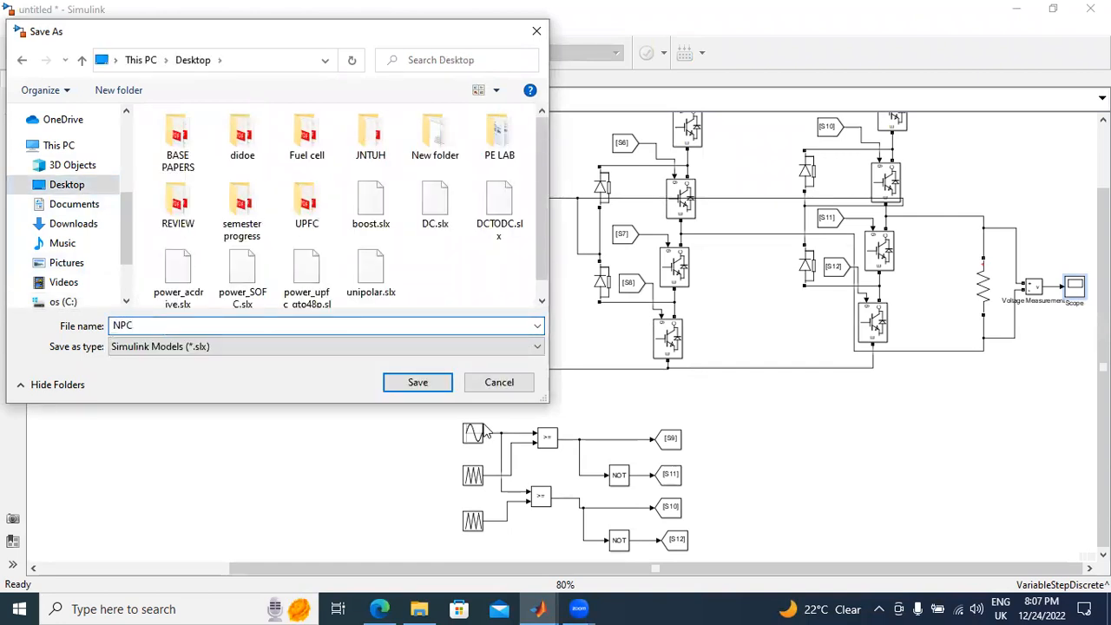
left_click(418, 381)
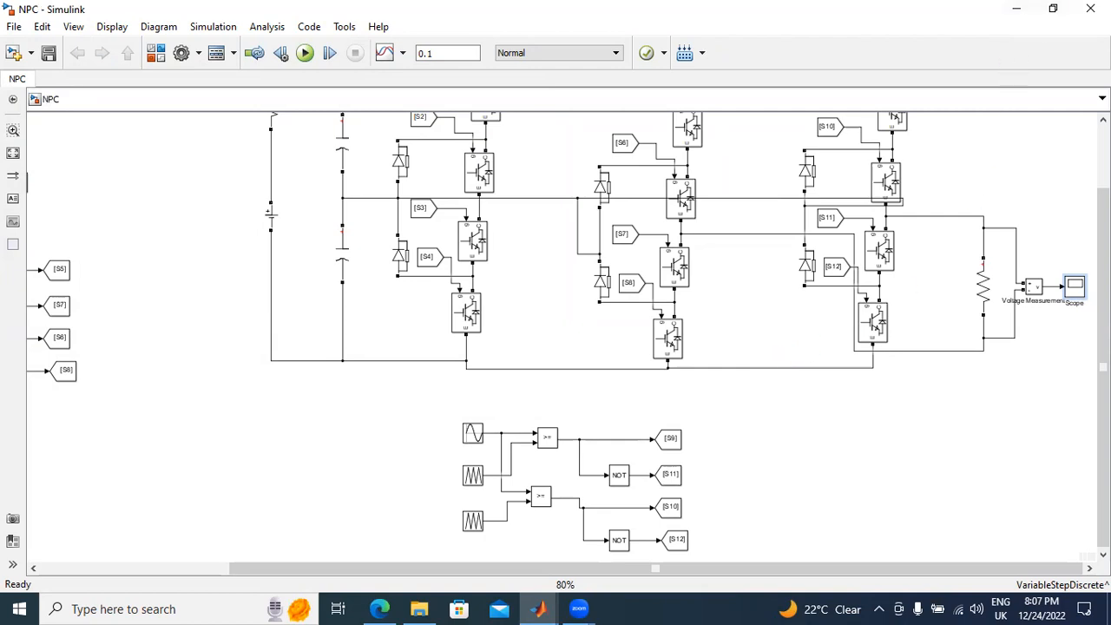
Step: Close the NPC model and minimise the remaining open windows to reach the desktop
left_click(1092, 8)
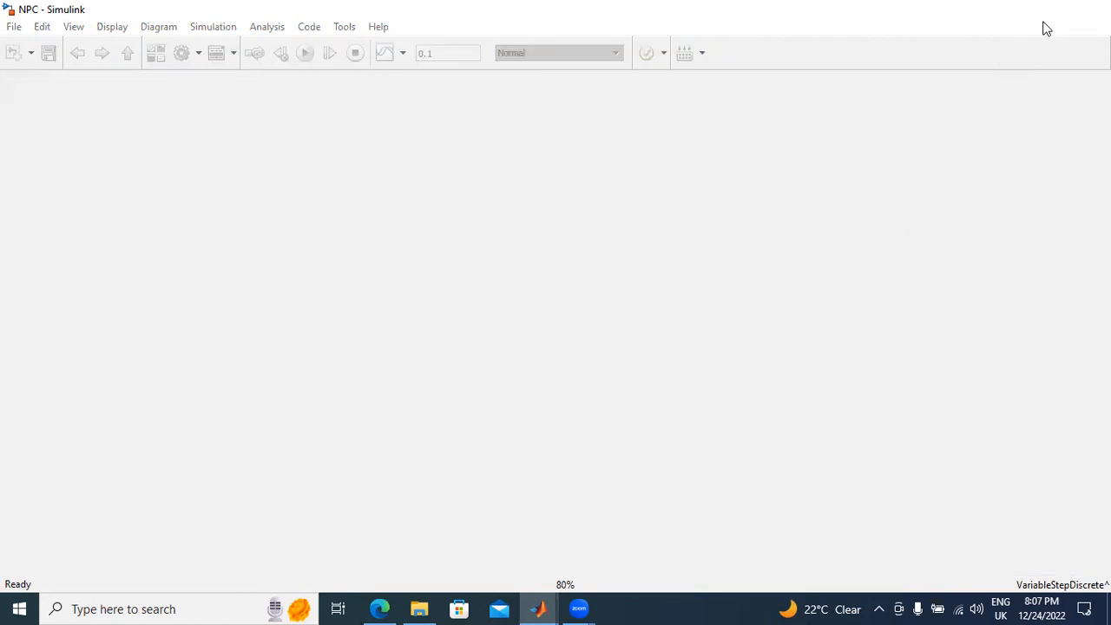
left_click(1019, 10)
left_click(1021, 14)
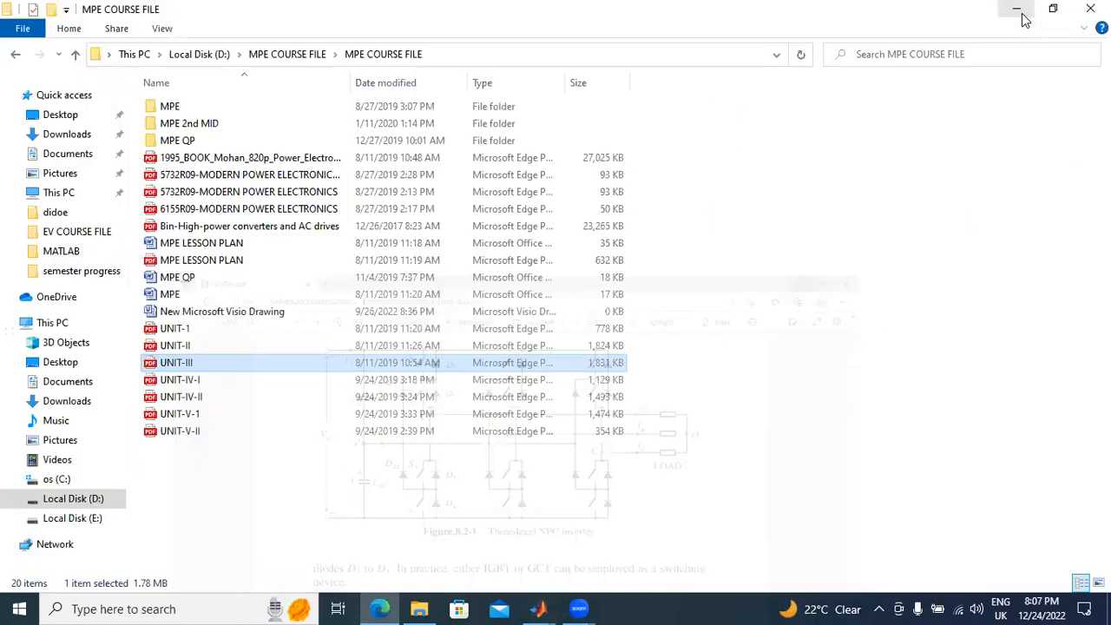
left_click(1014, 11)
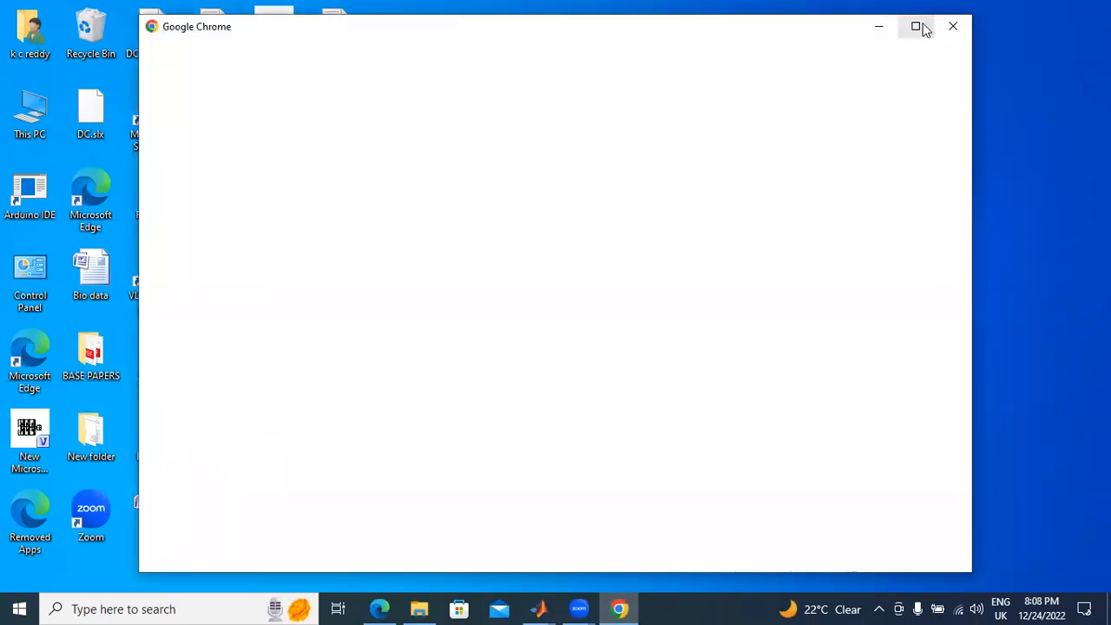
Step: Switch to Google Chrome with the account owner's profile and open MathWorks File Exchange through a web search for "file exchnage"
left_click(917, 27)
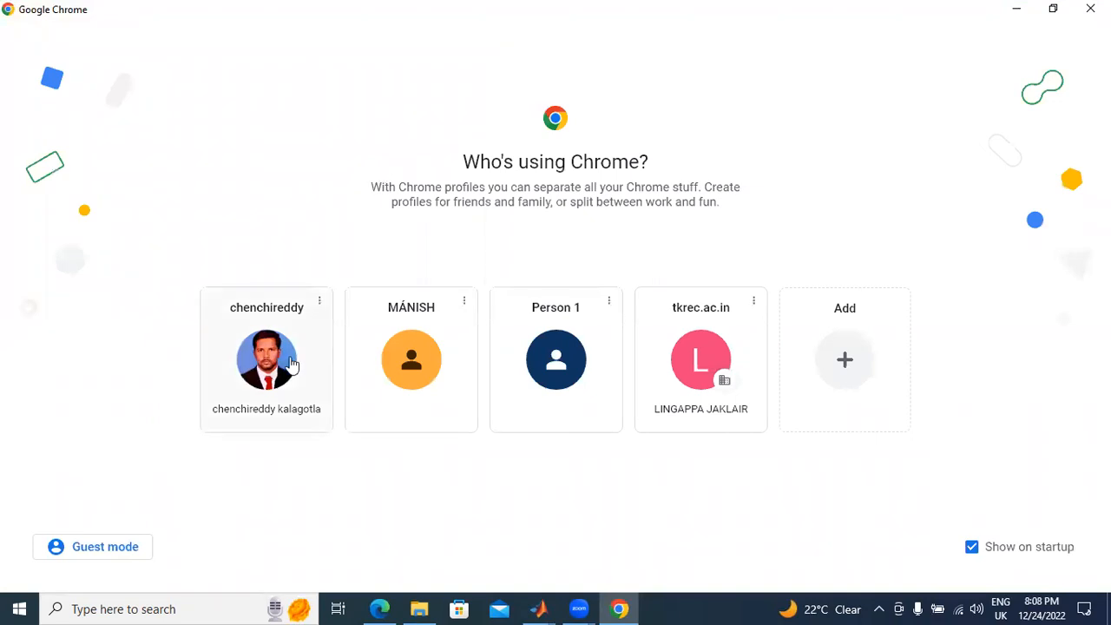
left_click(298, 360)
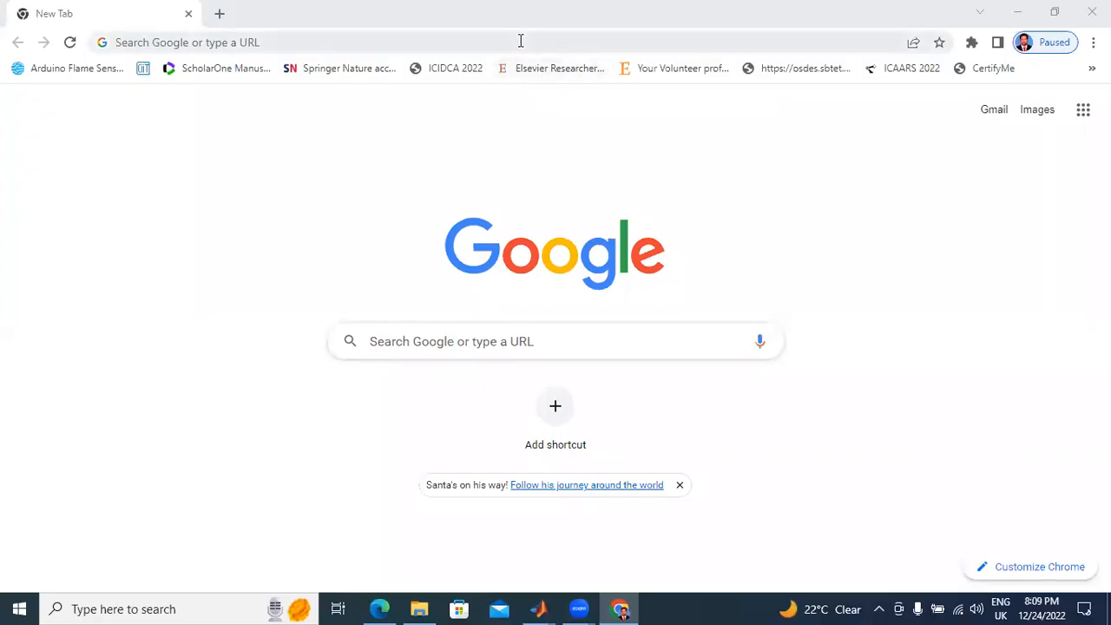
left_click(521, 41)
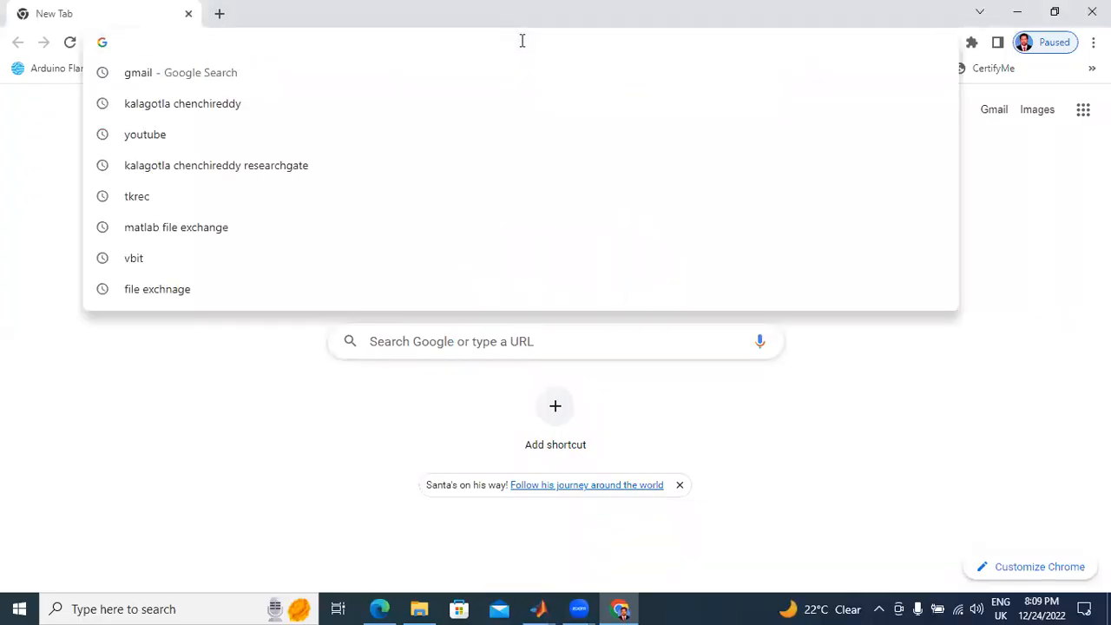
type("File exchnage")
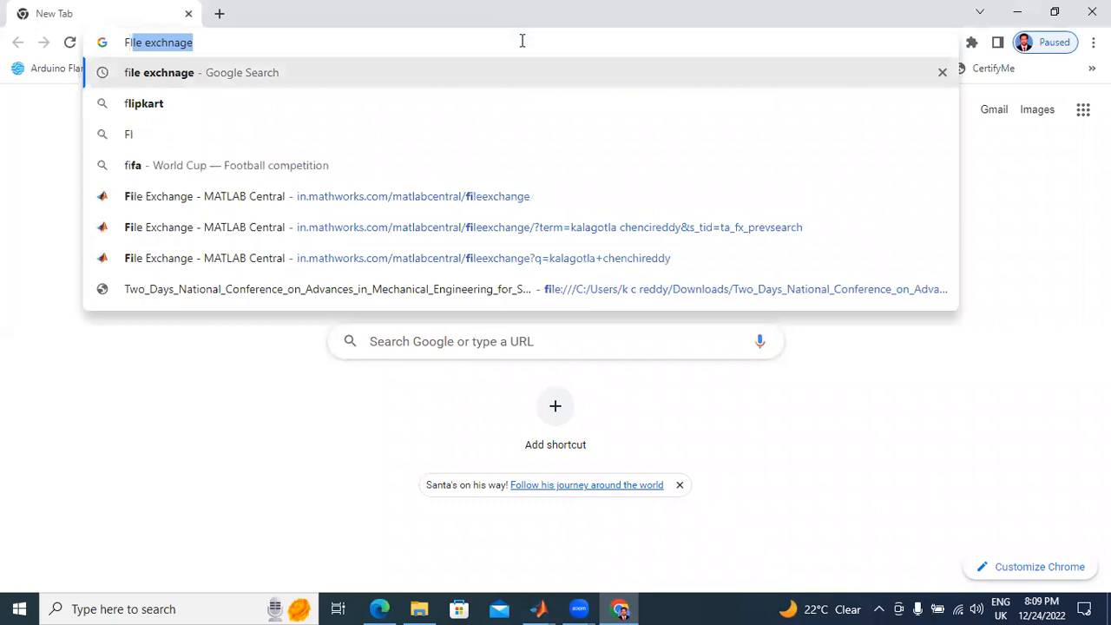
key("Return")
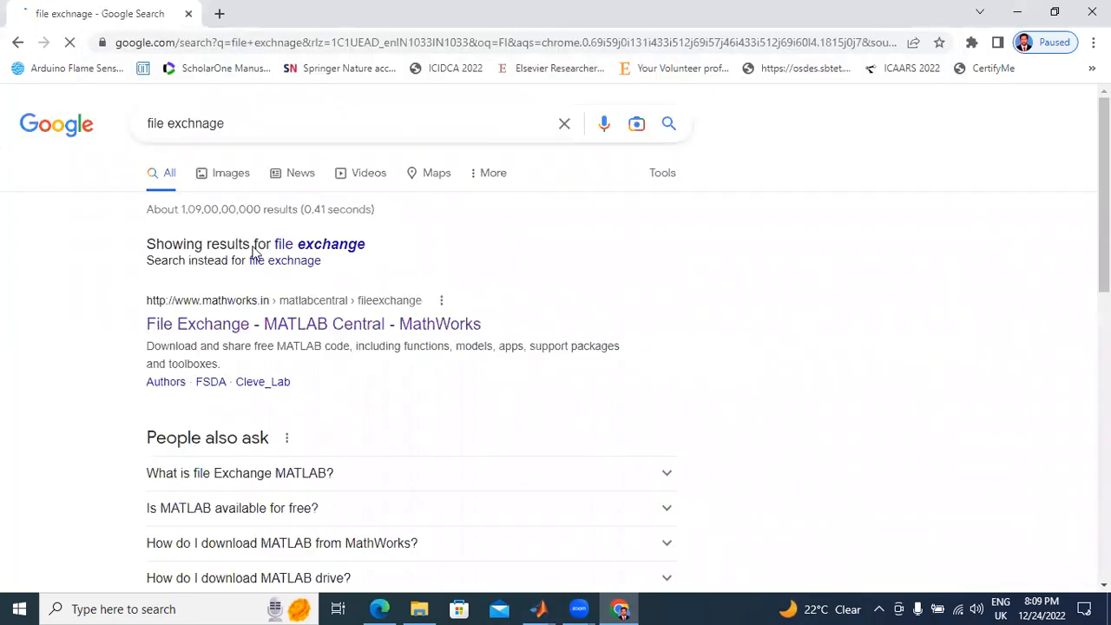
left_click(245, 328)
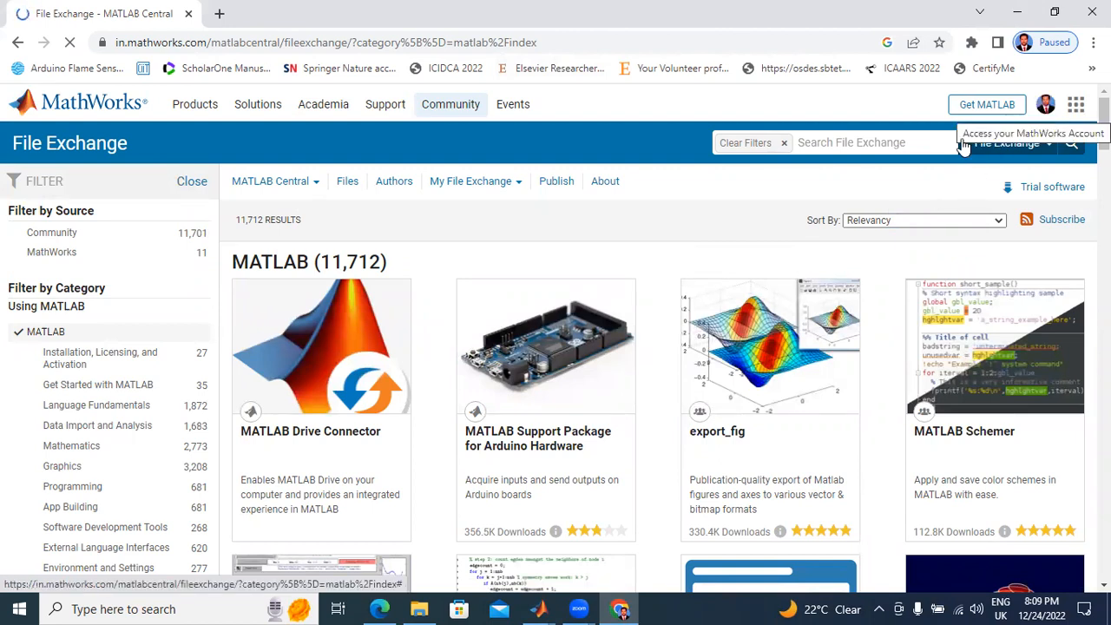
Step: Start a new File Exchange contribution and upload NPC.slx from the Desktop
left_click(1076, 107)
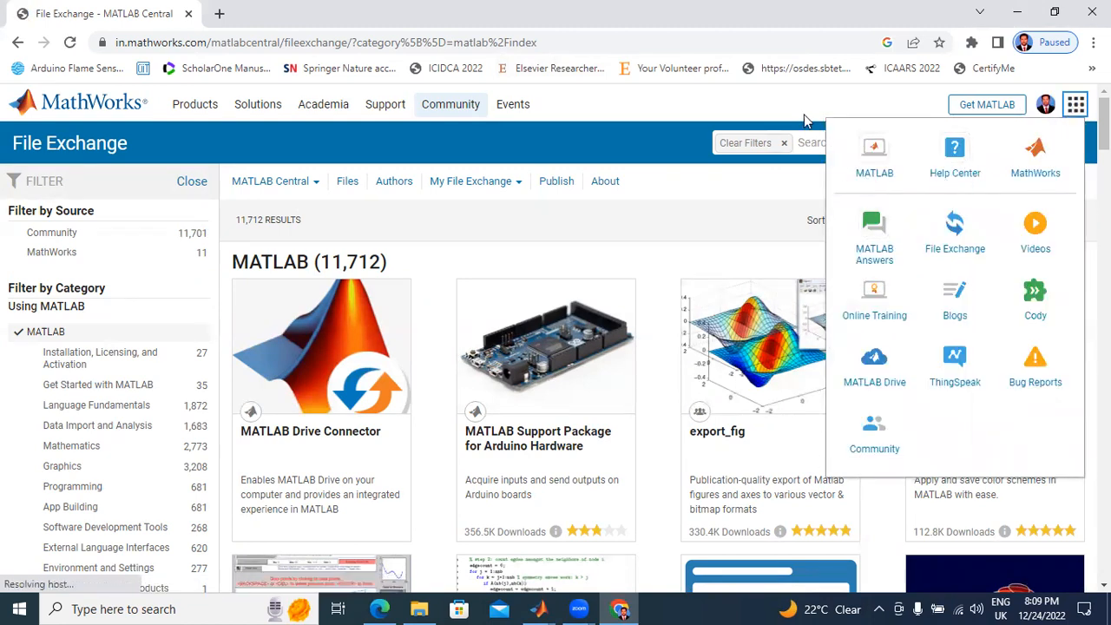
left_click(962, 241)
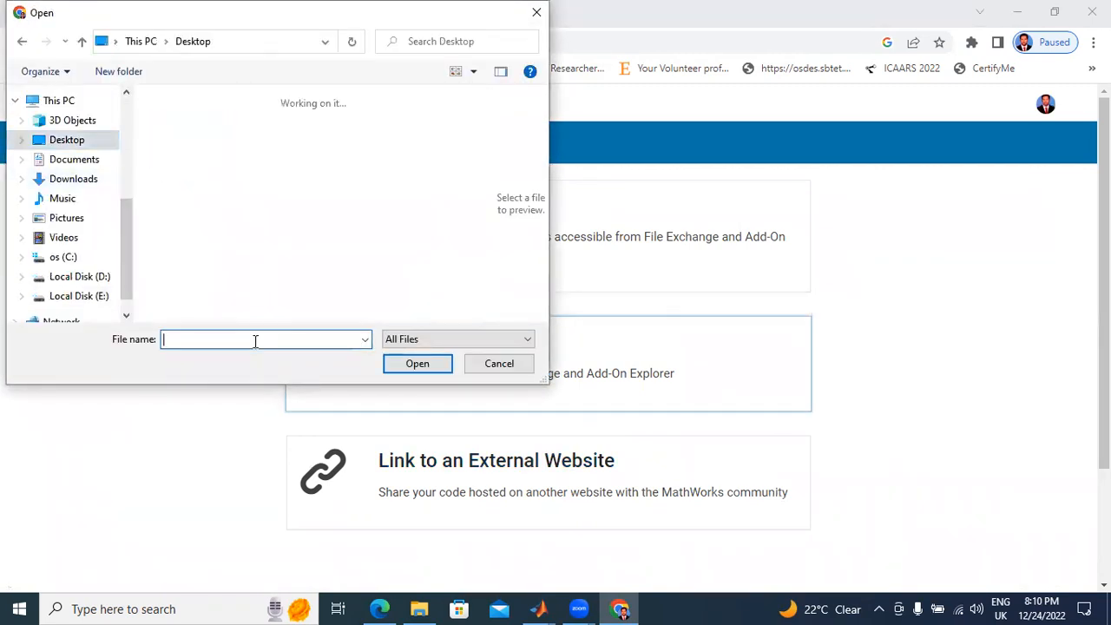
type("N")
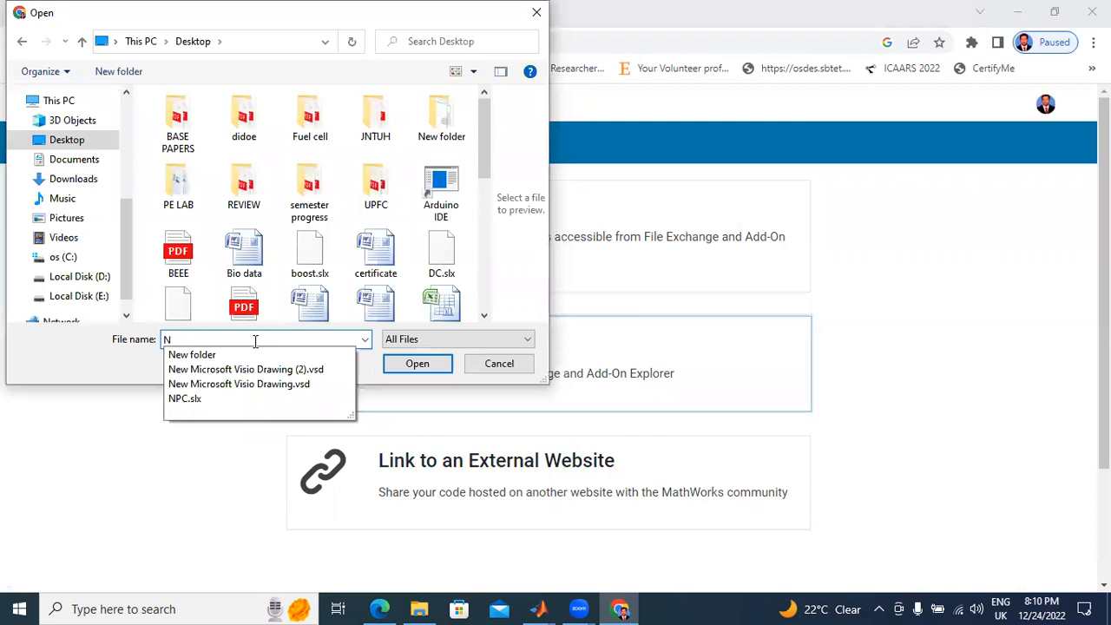
type("P")
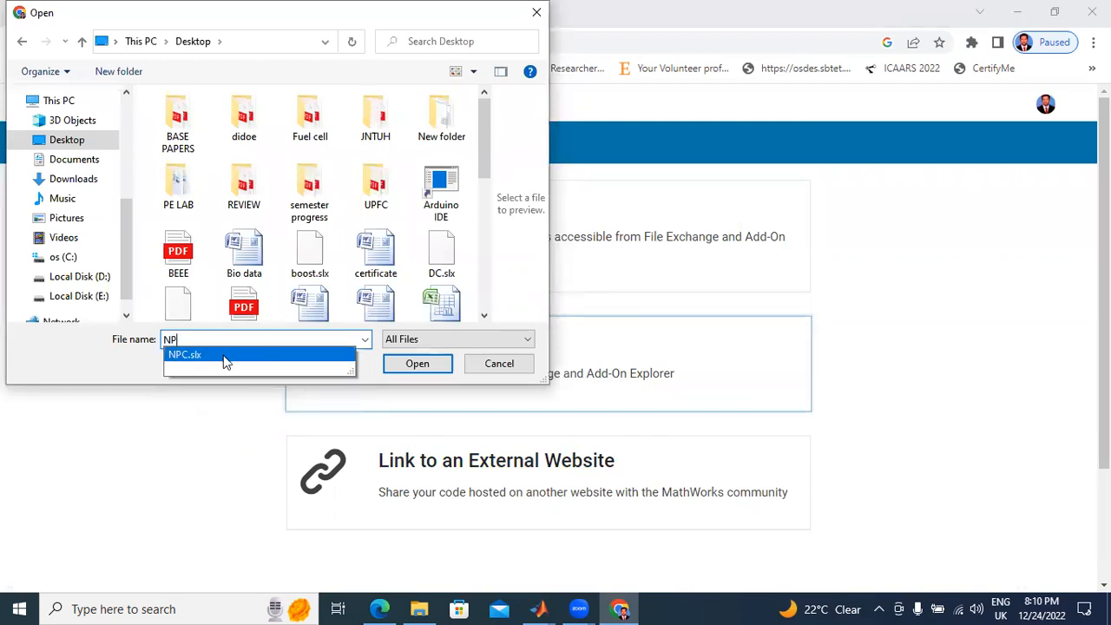
left_click(224, 355)
left_click(417, 363)
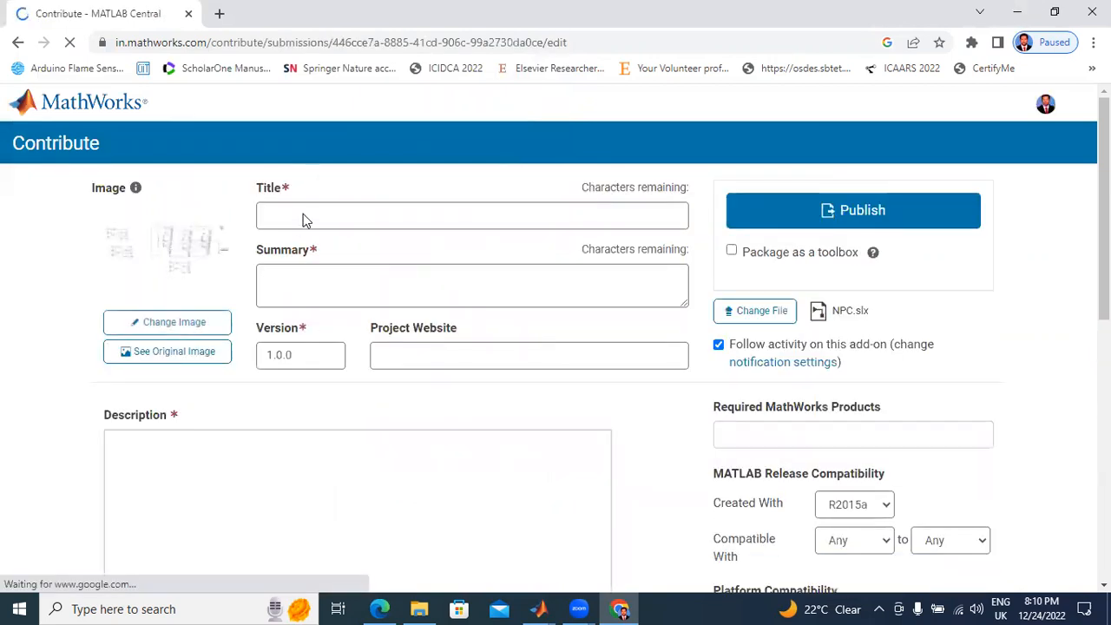
Step: Copy the Figure 8.2-1 caption text "Three-level NPC inverter" from UNIT-III.pdf in Edge and paste it as the contribution's title in Chrome
left_click(380, 608)
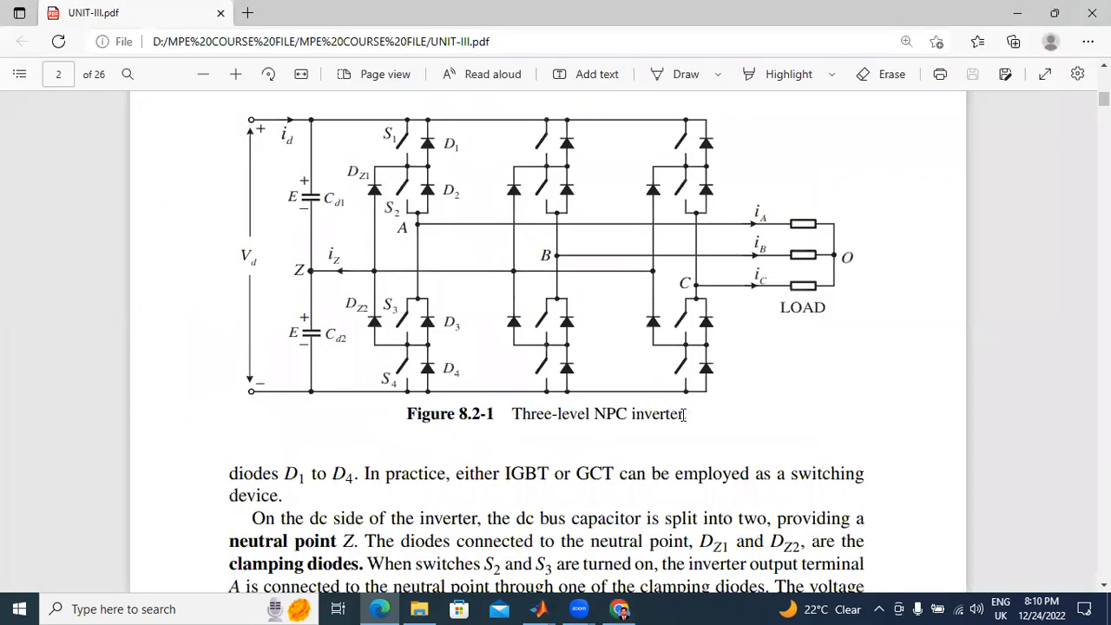
left_click_drag(512, 415, 690, 415)
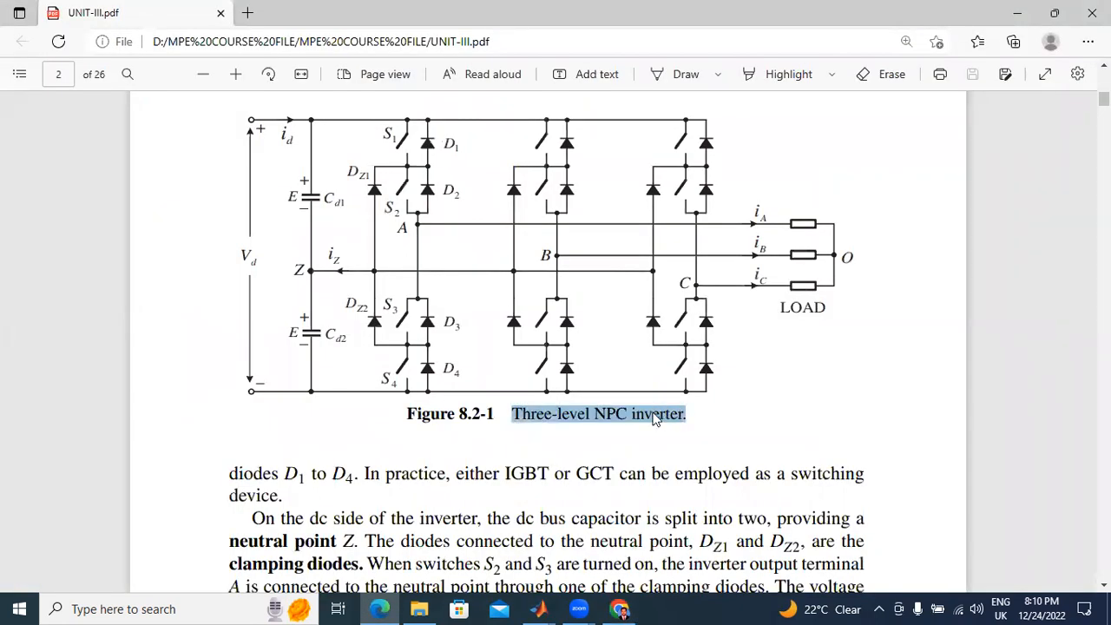
left_click(717, 255)
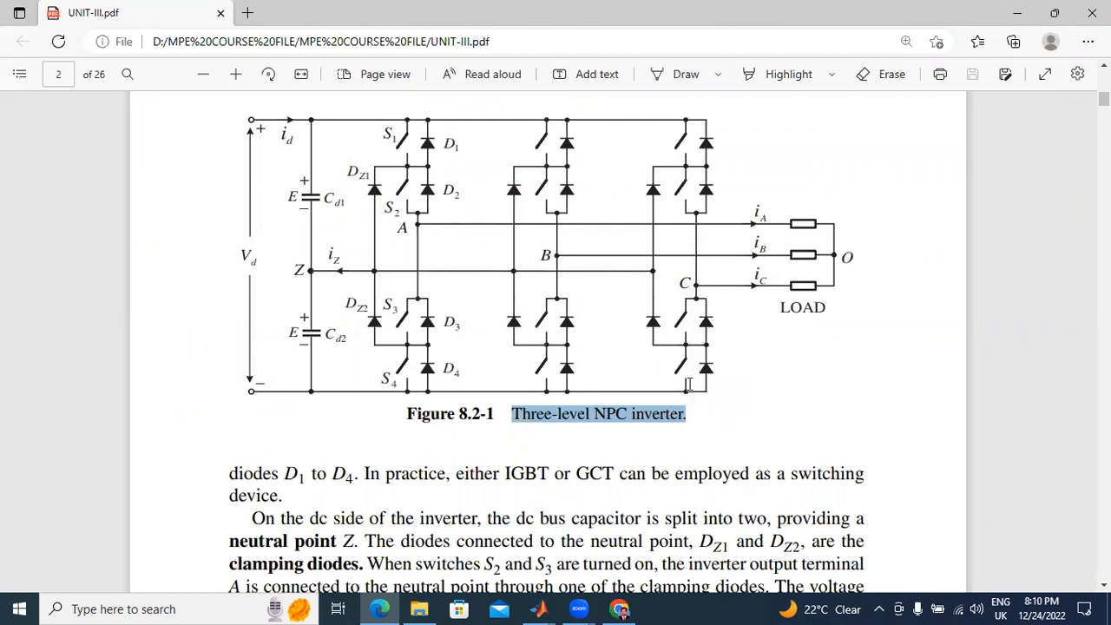
left_click(579, 607)
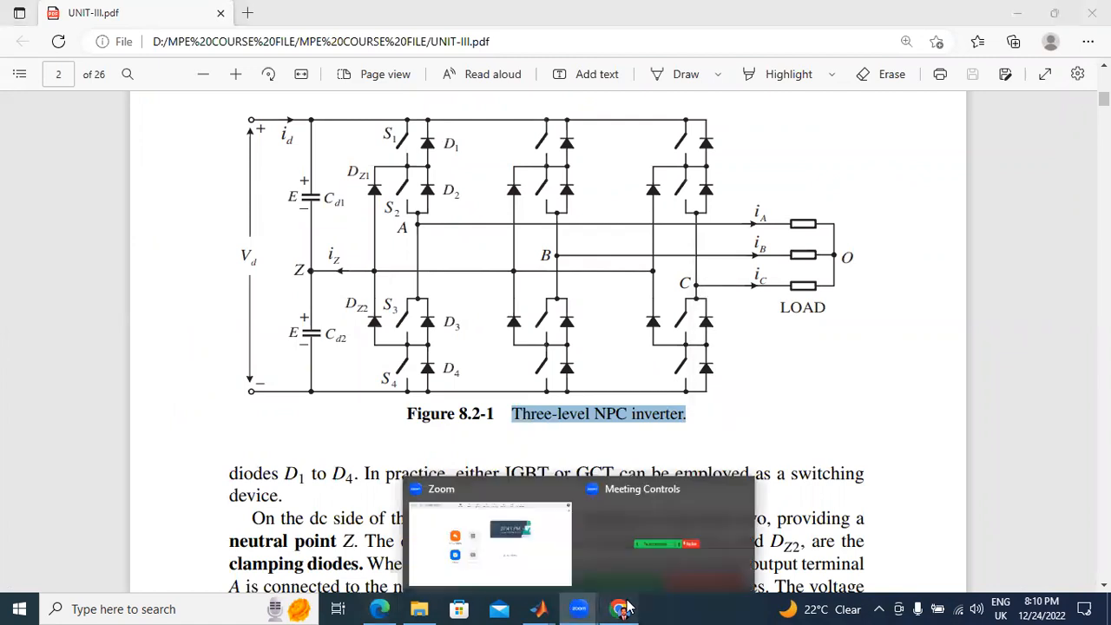
left_click(432, 220)
key("ctrl+v")
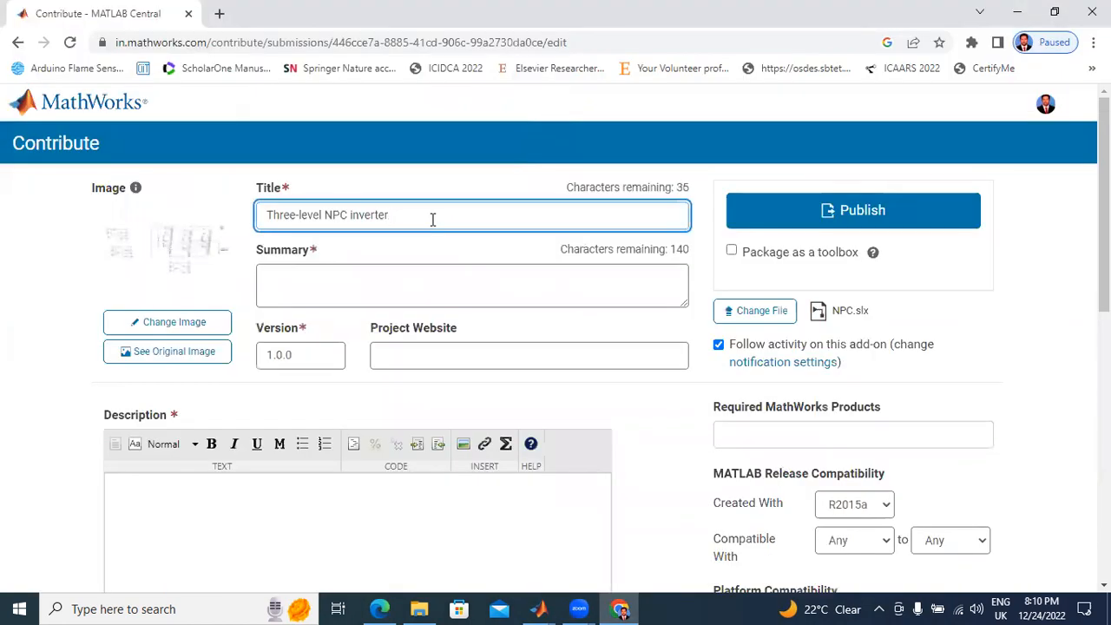
Step: Extend the contribution's title to read "Three-level NPC inverter in MATLAB/Simulink"
type("N")
key("BackSpace")
key("BackSpace")
type("in MATLAB/Simulink")
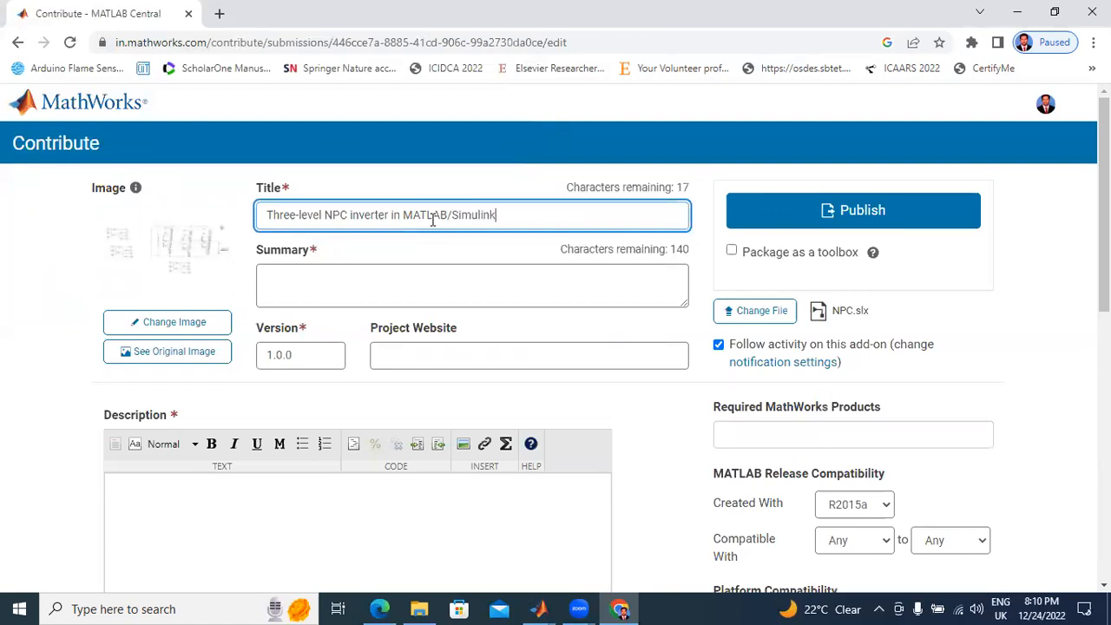
Step: Copy the full title text into the contribution's summary
left_click_drag(509, 214, 217, 218)
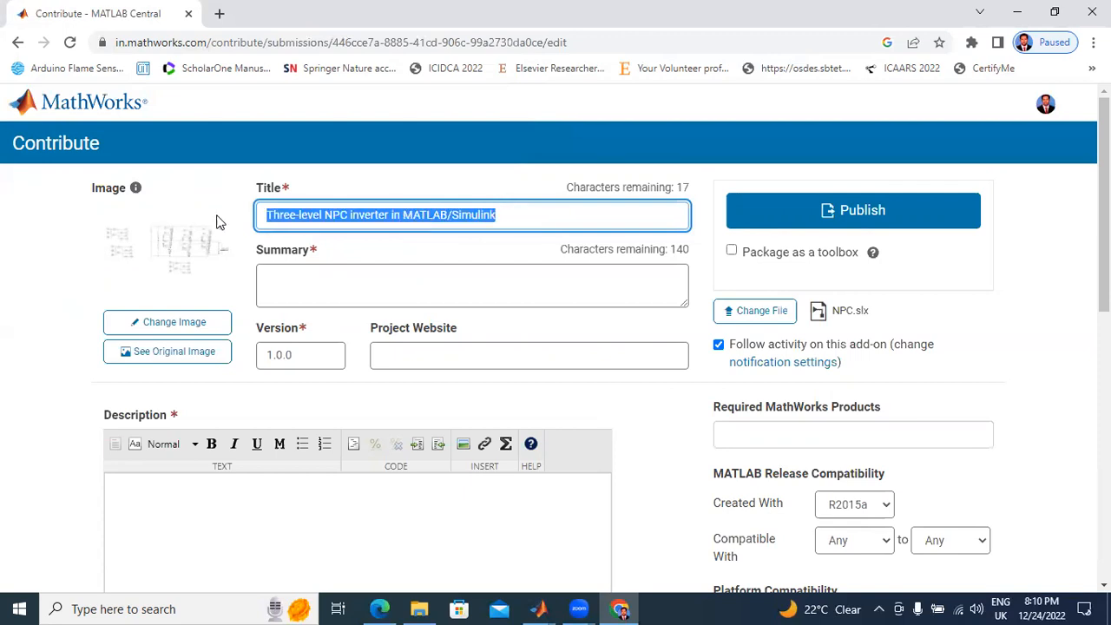
right_click(288, 220)
left_click(334, 283)
left_click(336, 281)
key("ctrl+v")
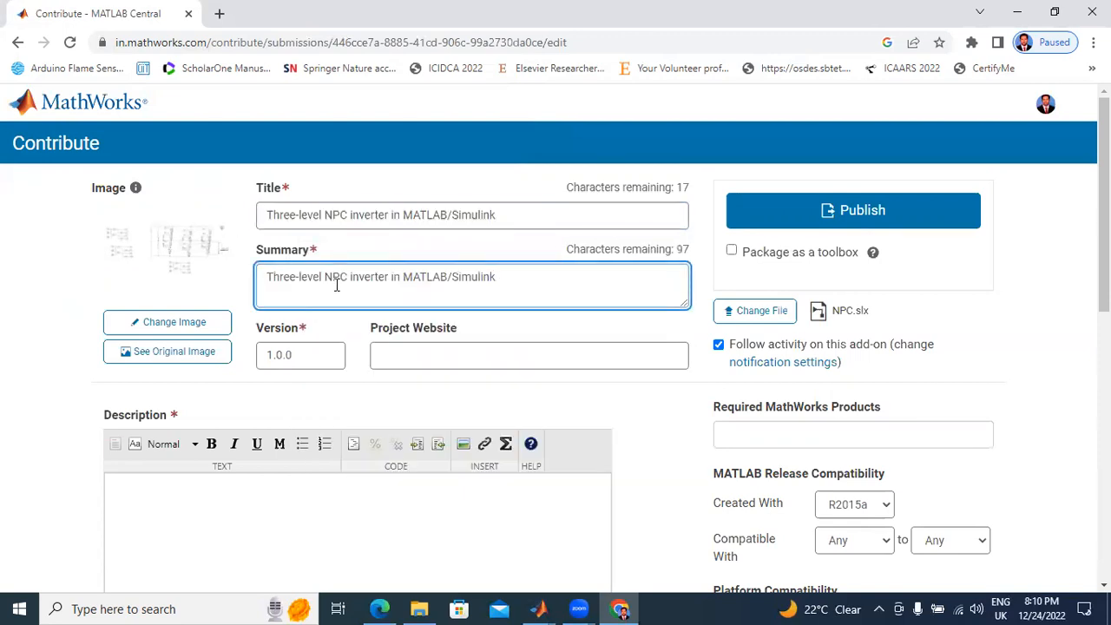
Step: Fill in the description with the same text, "Three-level NPC inverter in MATLAB/Simulink"
scroll(337, 287, "down", 3)
scroll(337, 288, "up", 2)
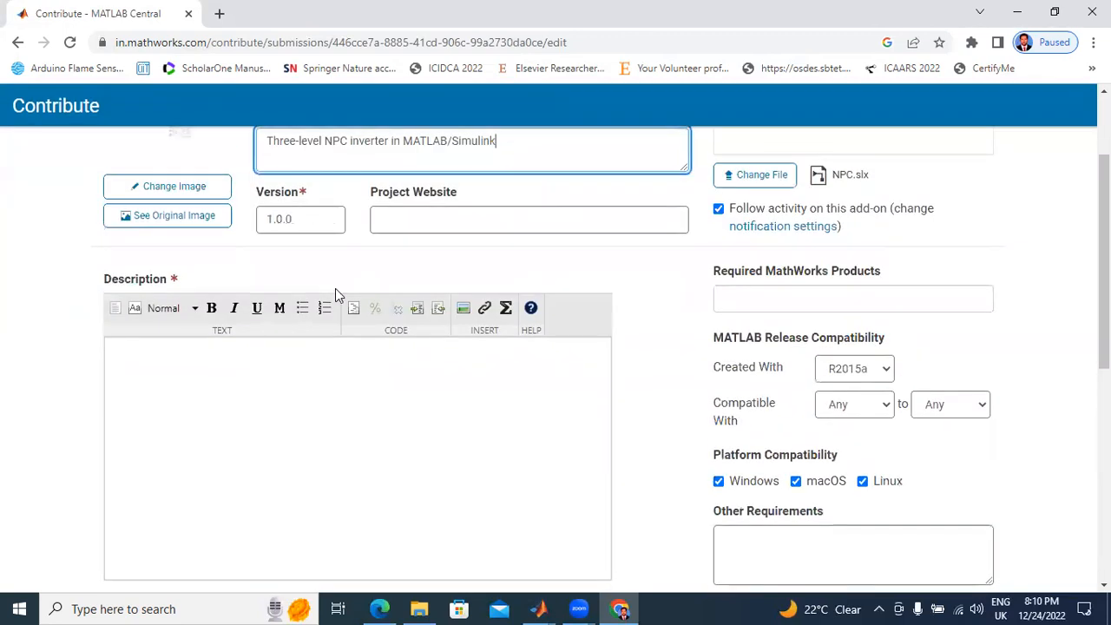
scroll(335, 293, "up", 2)
scroll(315, 449, "down", 5)
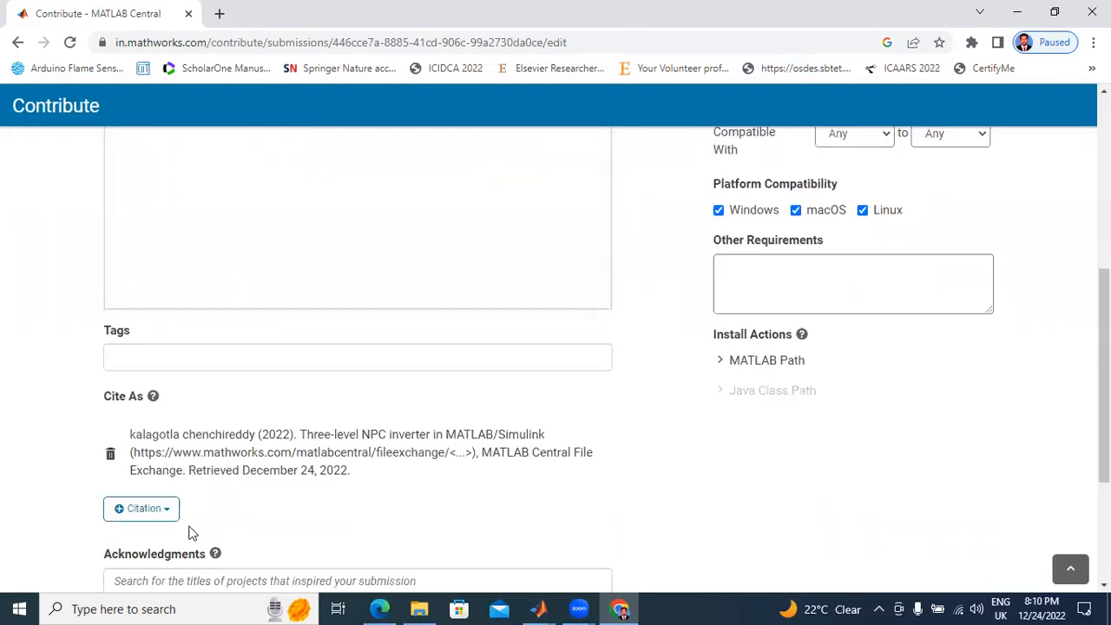
scroll(195, 266, "up", 3)
left_click(186, 356)
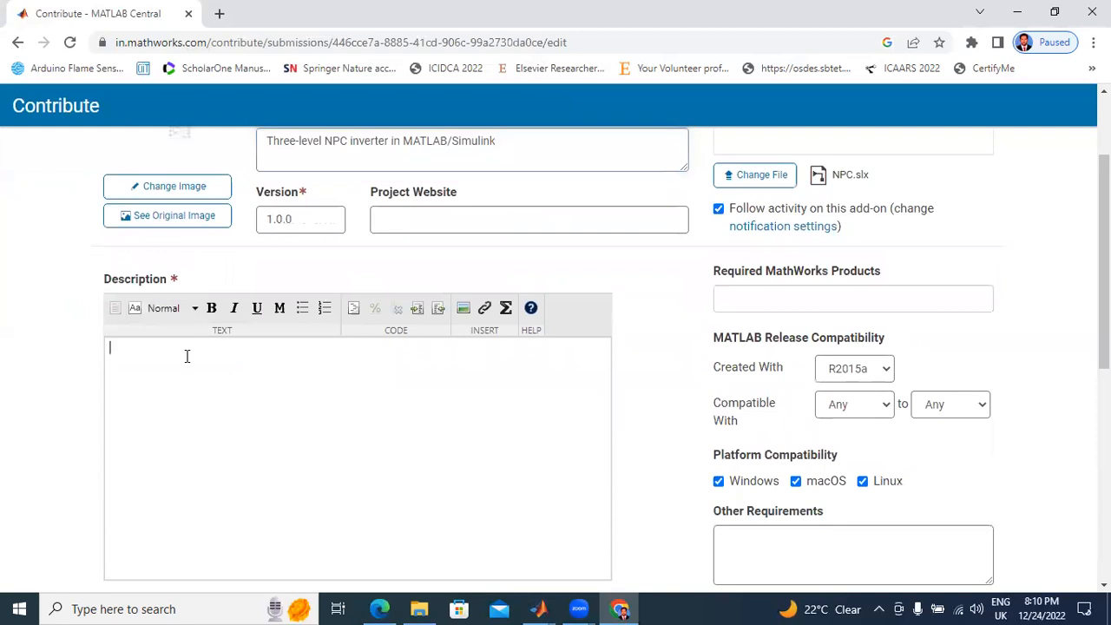
key("ctrl+v")
Step: Add the author's full name as a tag on the contribution
scroll(187, 356, "down", 5)
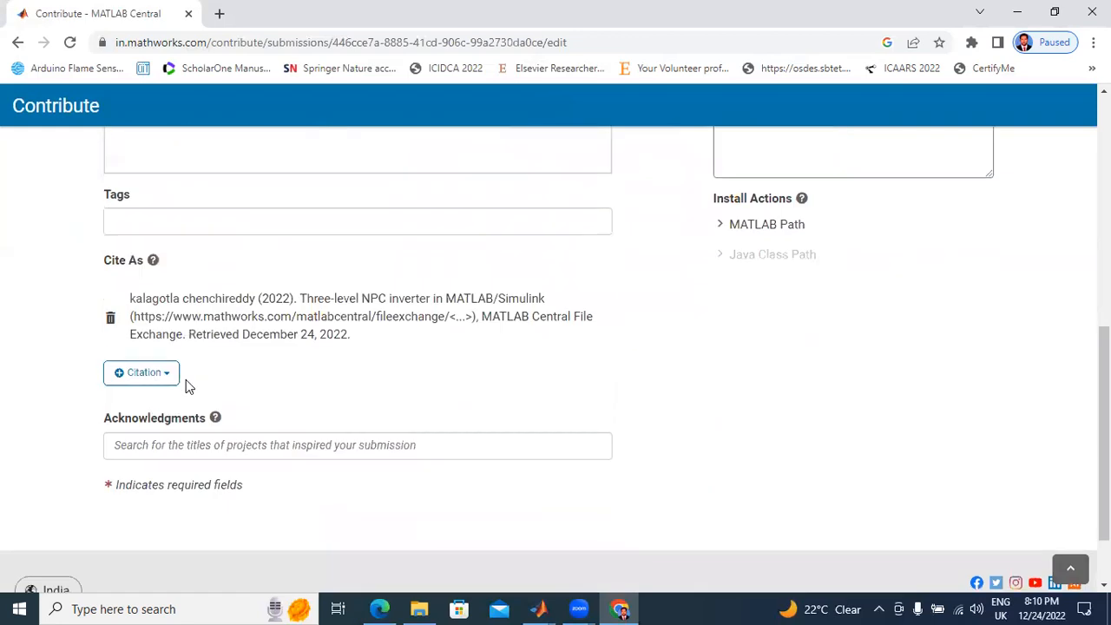
left_click(155, 223)
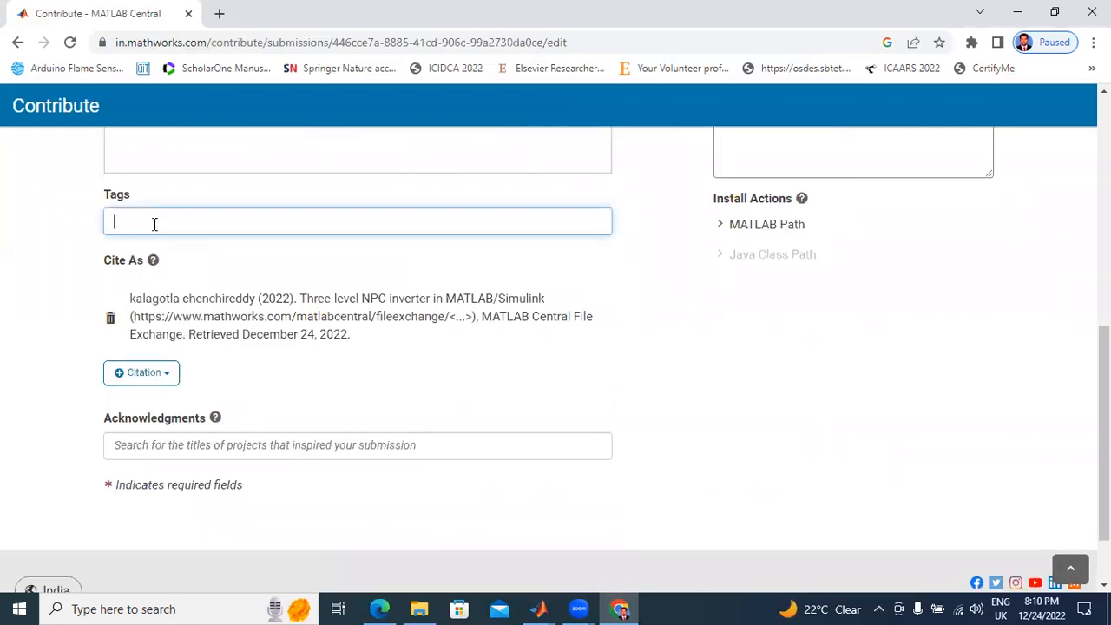
type("kalagot")
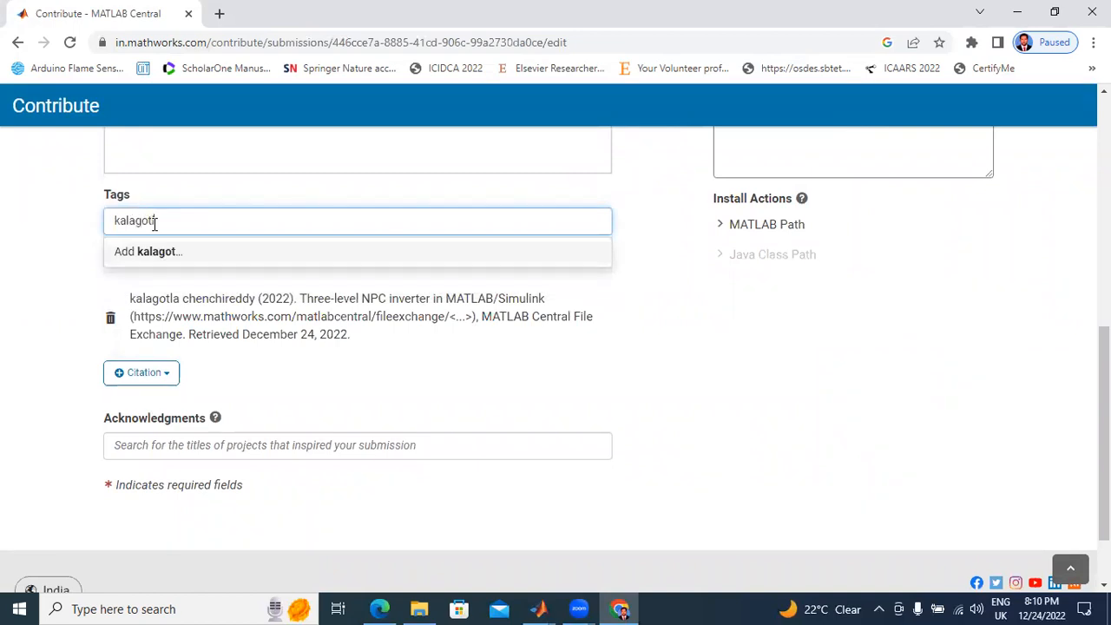
type("la chench")
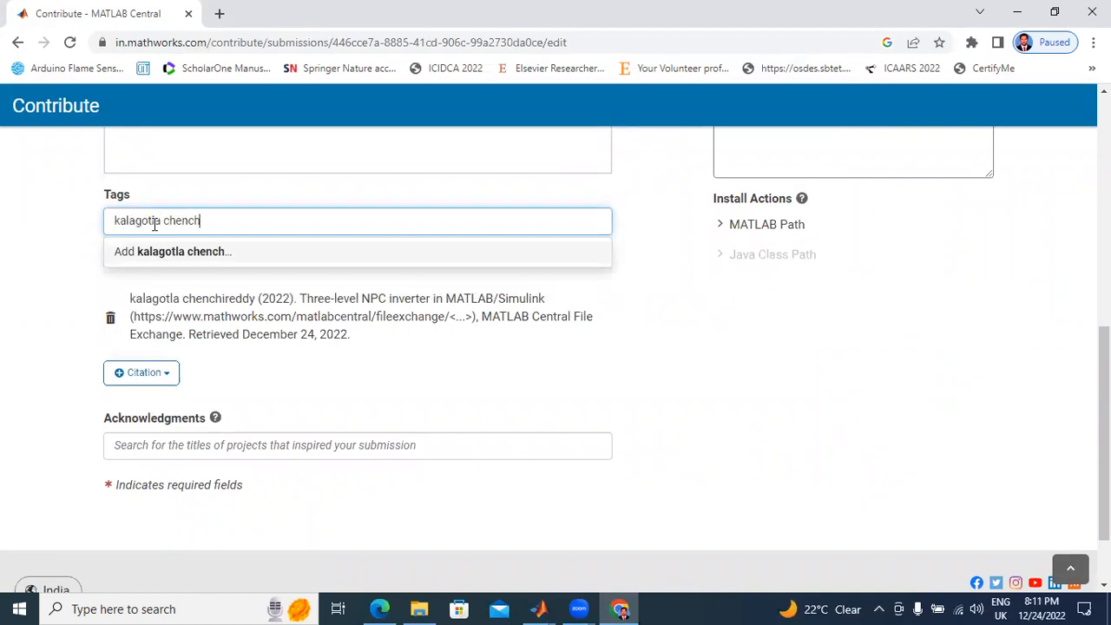
type("ireddy")
key("Return")
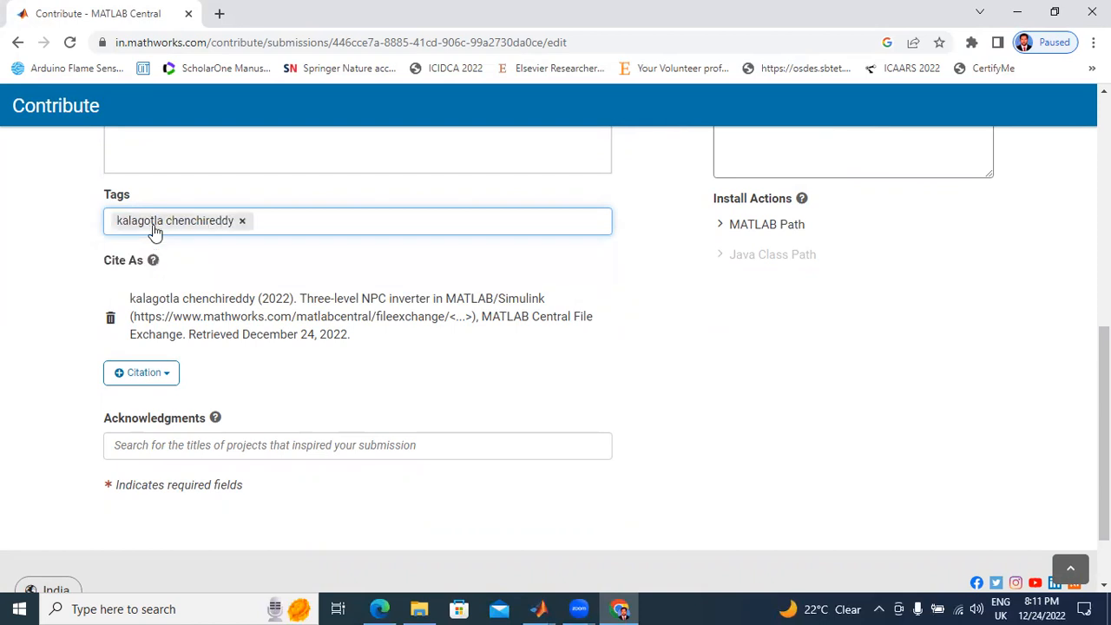
Step: Add the tags "NPC Inverter" and "three phase three level inverter" to the contribution
type("NP")
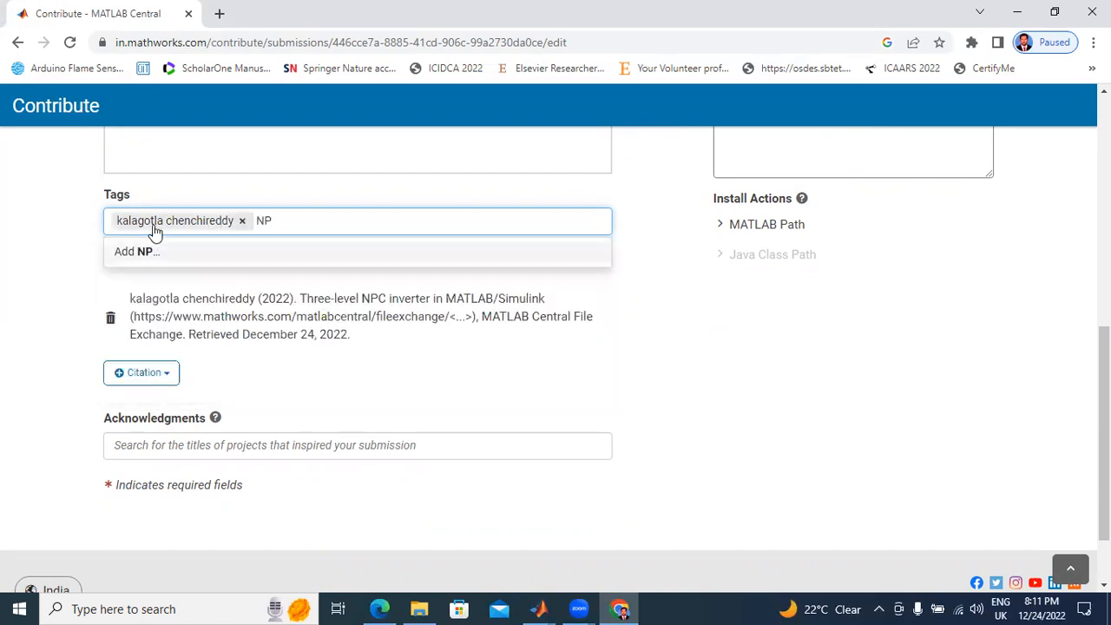
type("C Inverter")
key("Return")
type("thr")
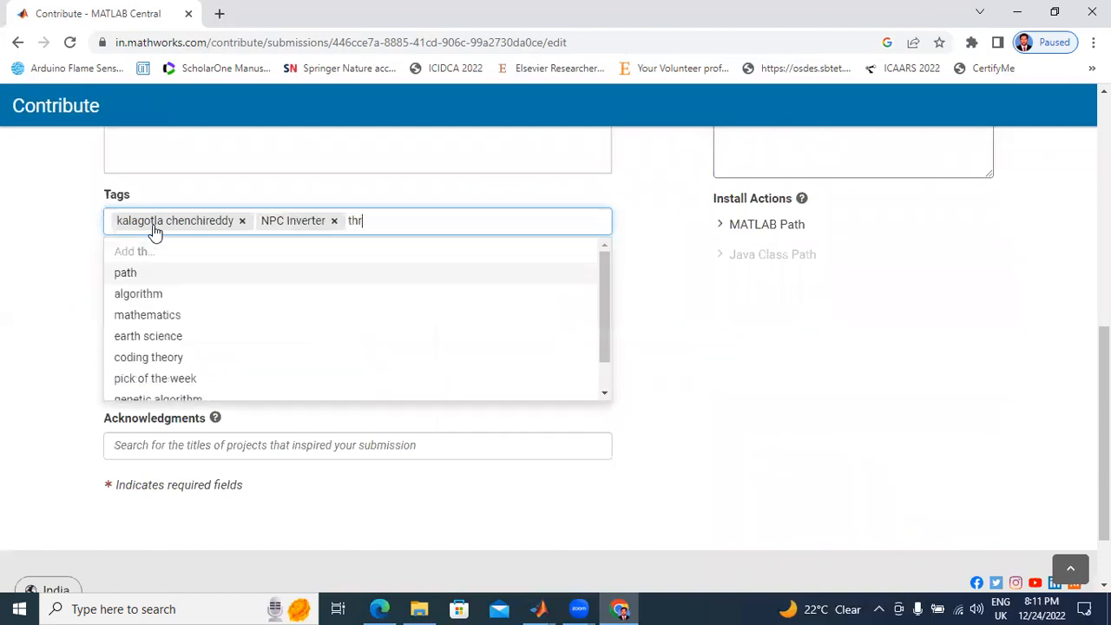
type("ee phase")
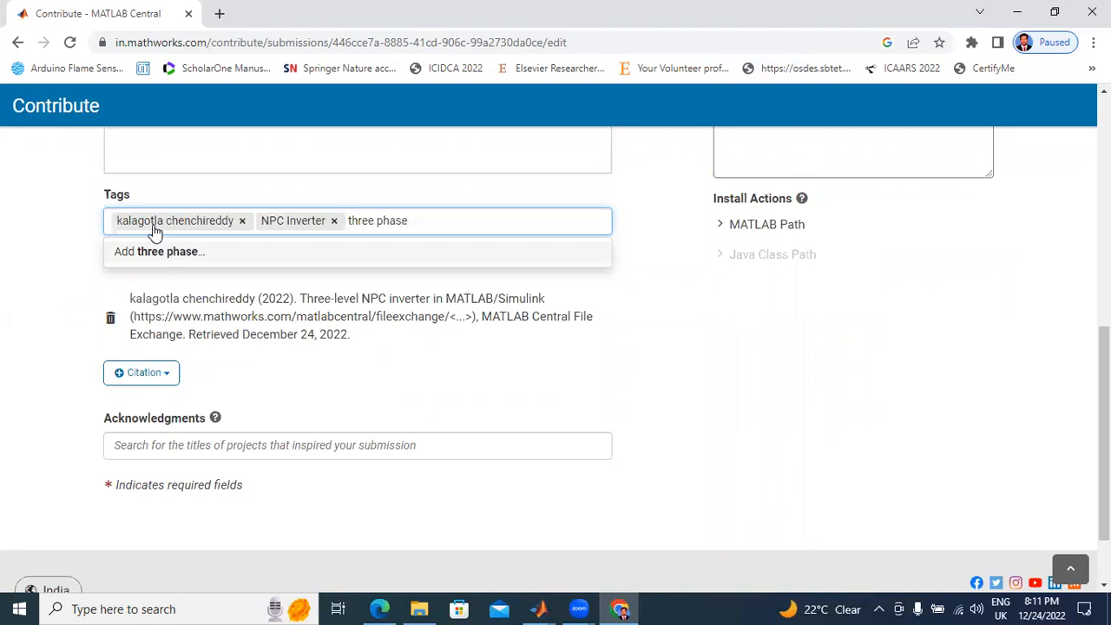
type(" three level inverter")
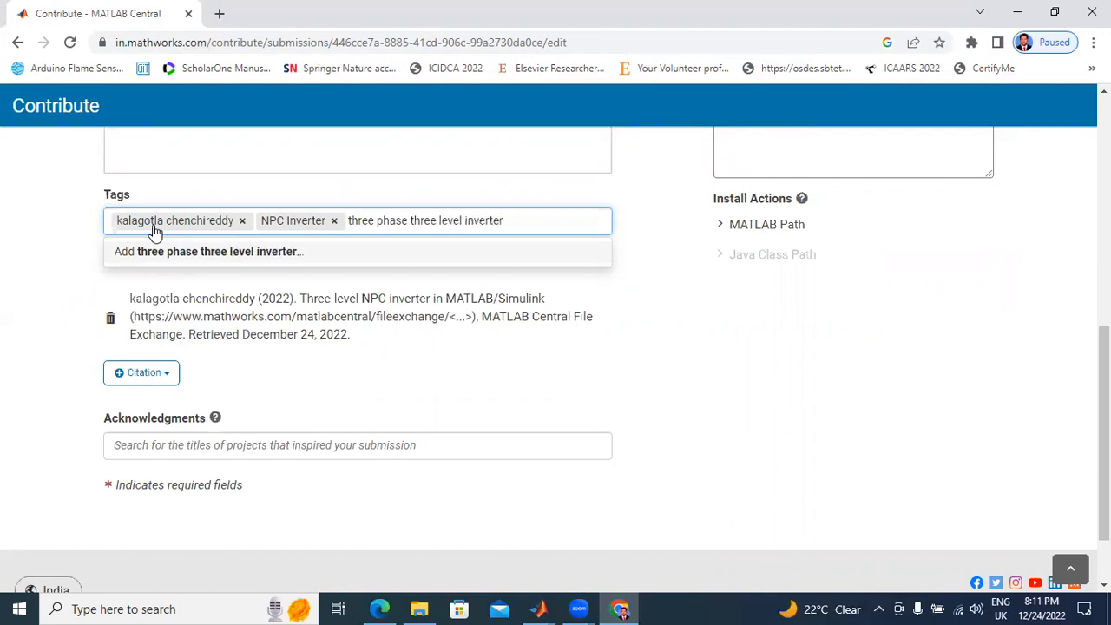
Step: Publish the contribution, accepting the prefilled copyright name and year 2022 in the license configuration
scroll(764, 364, "up", 10)
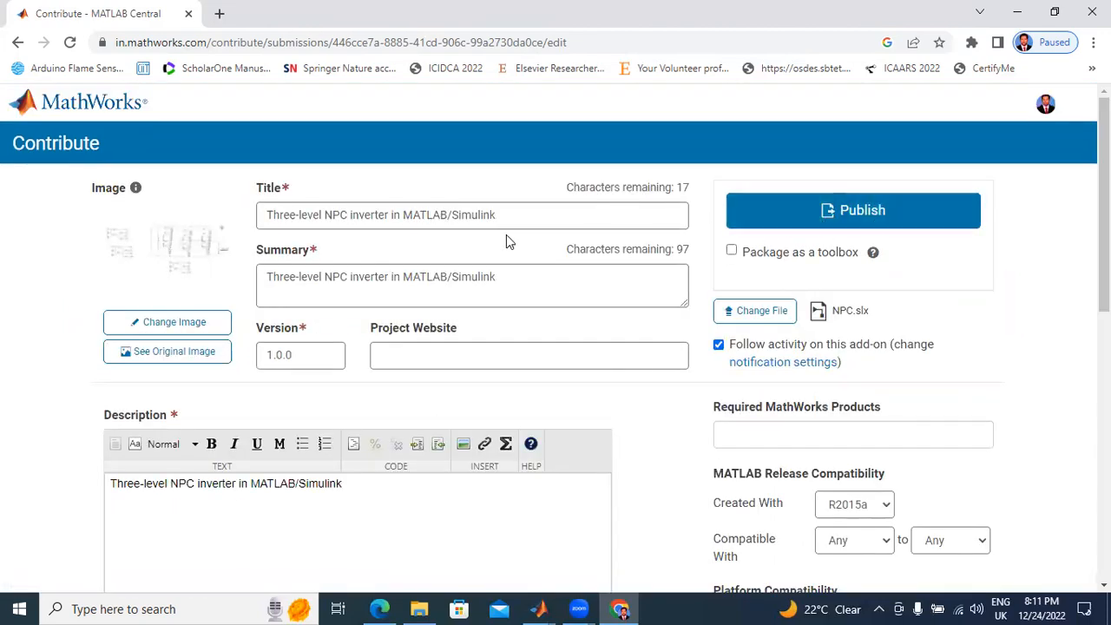
left_click(839, 222)
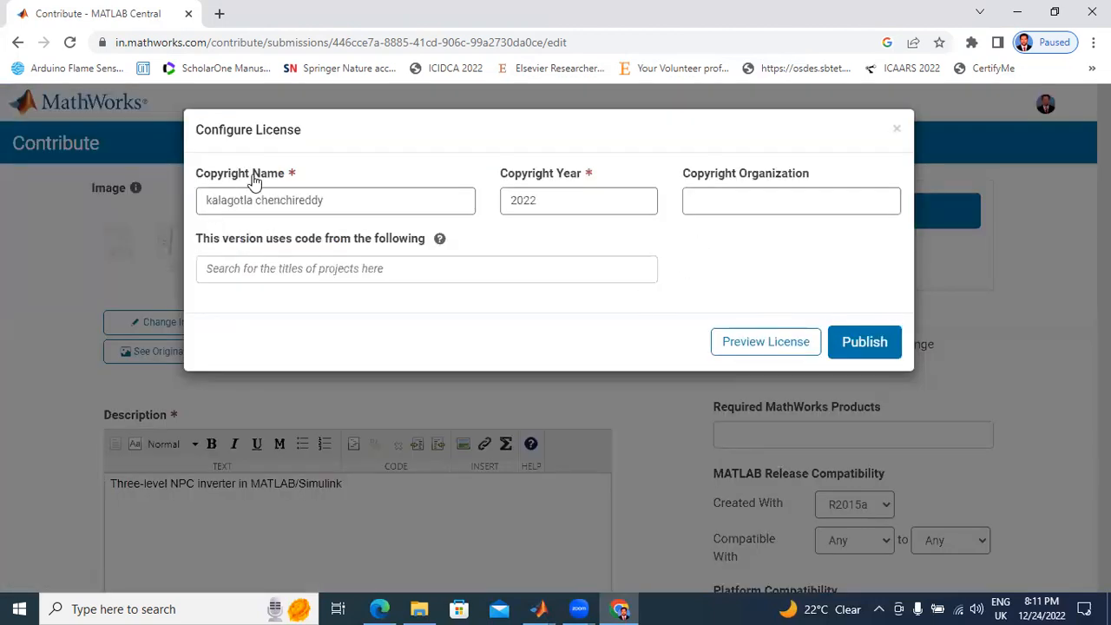
left_click(872, 342)
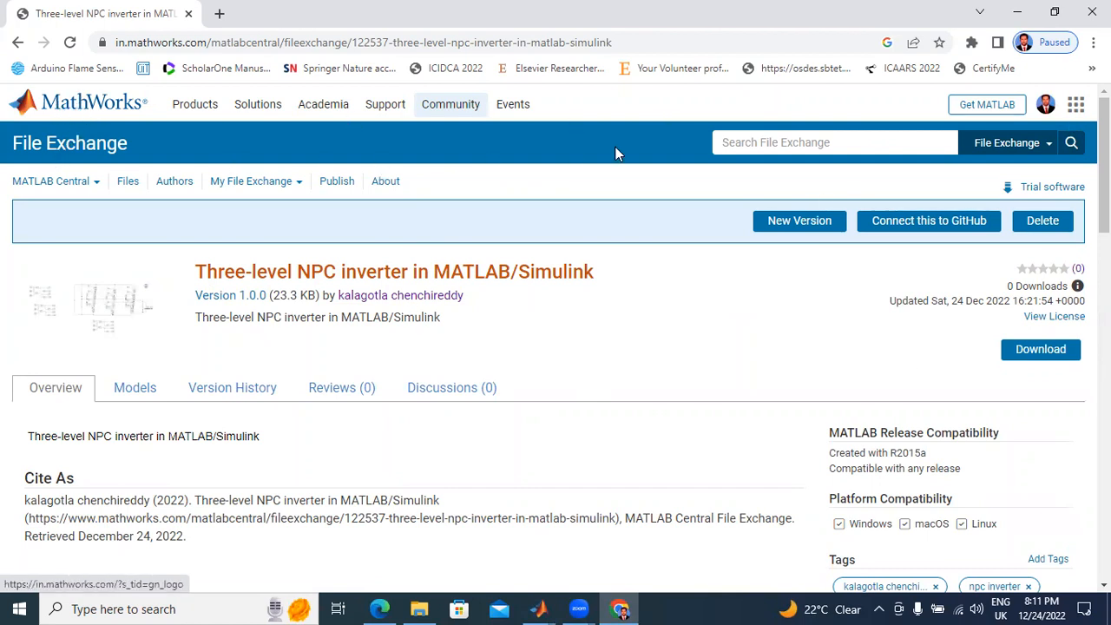
Step: Search File Exchange for the author's full name
left_click(785, 144)
type("kala")
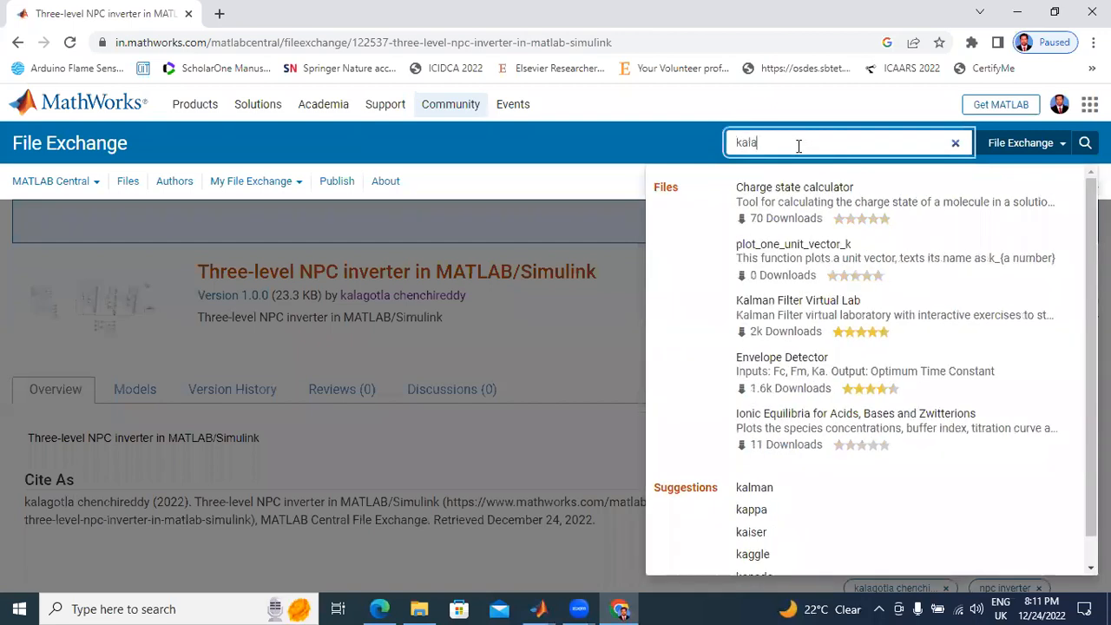
type("gotla ")
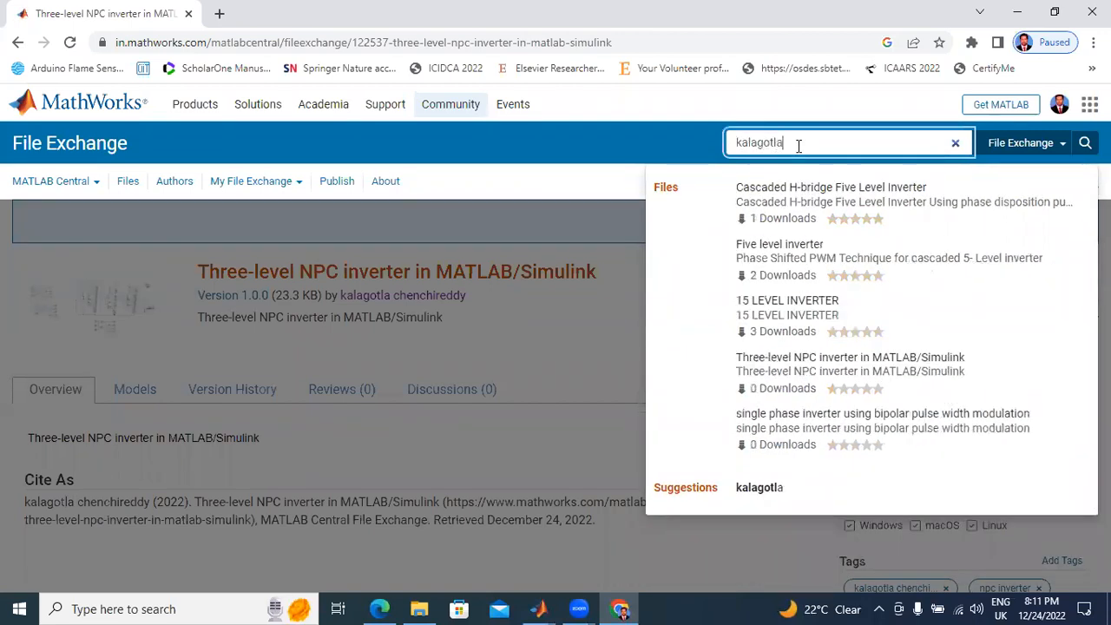
type("he")
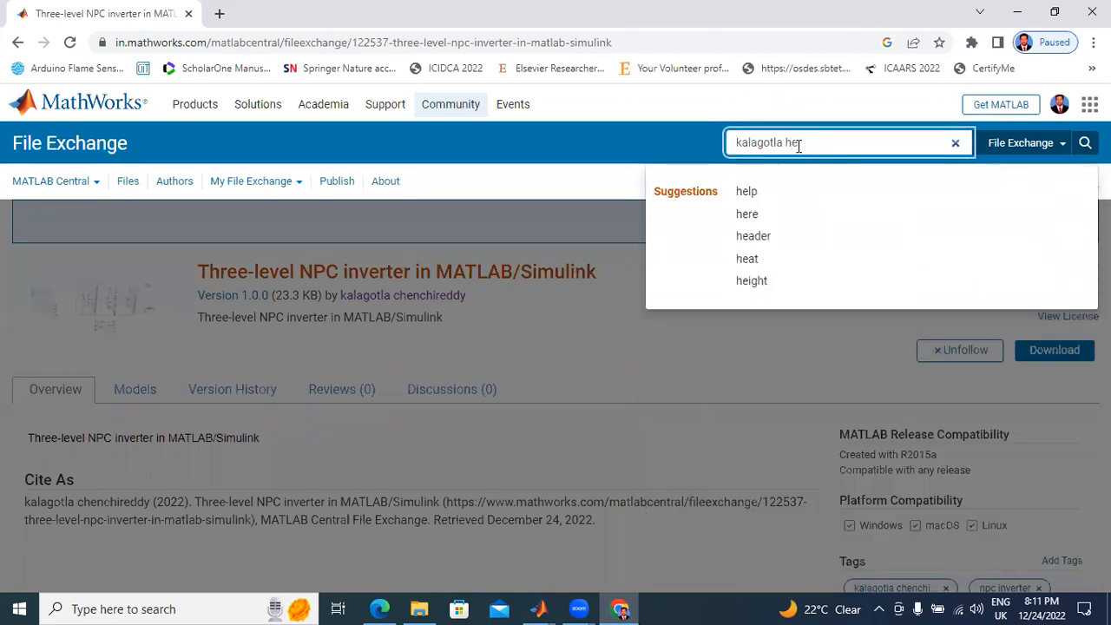
key("BackSpace")
key("BackSpace")
type("chench")
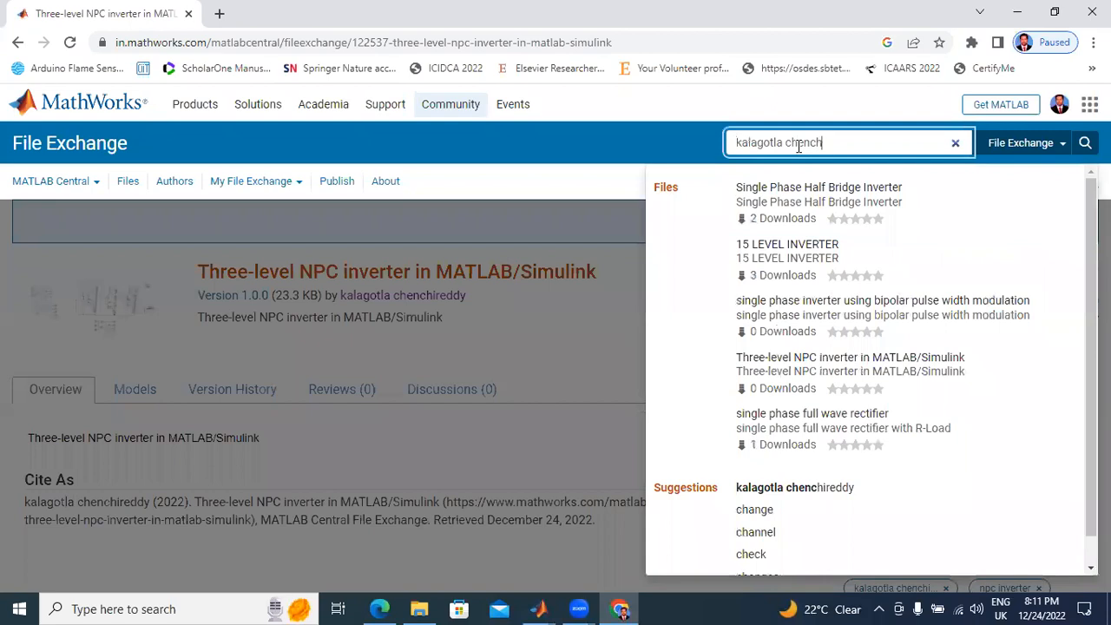
type("ireddy")
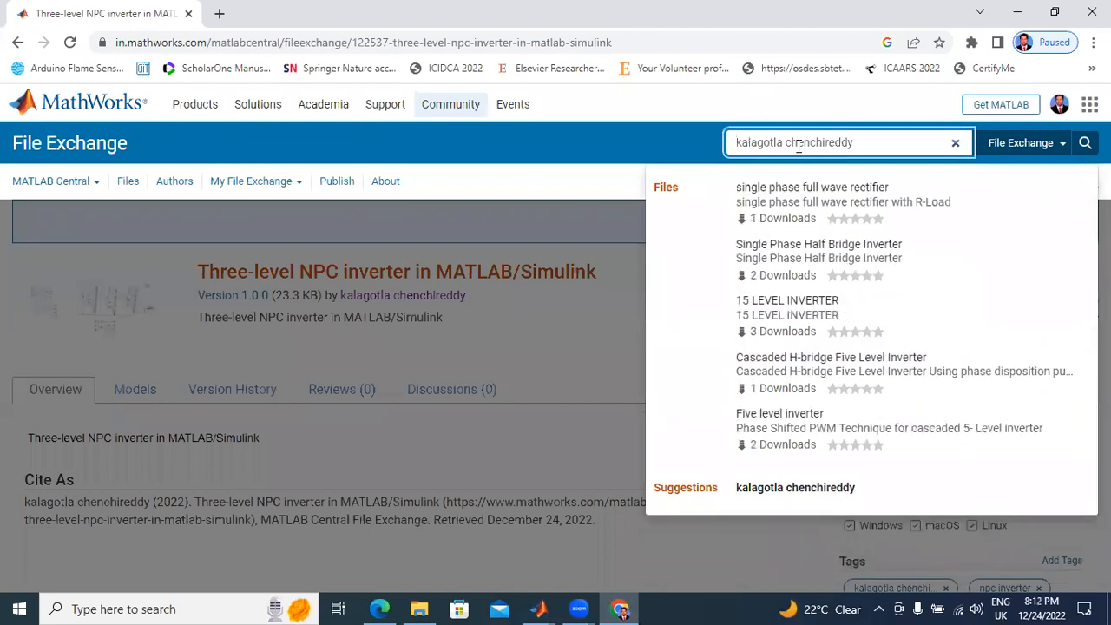
key("Return")
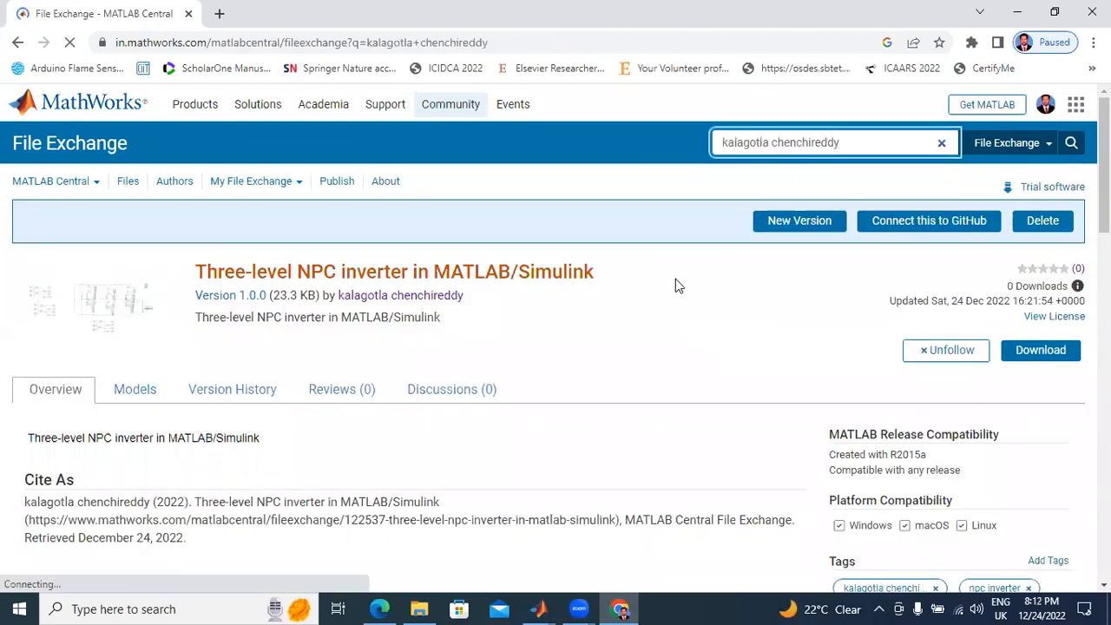
Step: Find the Three-level NPC inverter in MATLAB/Simulink entry in the search results and open its page to review it
scroll(634, 284, "down", 2)
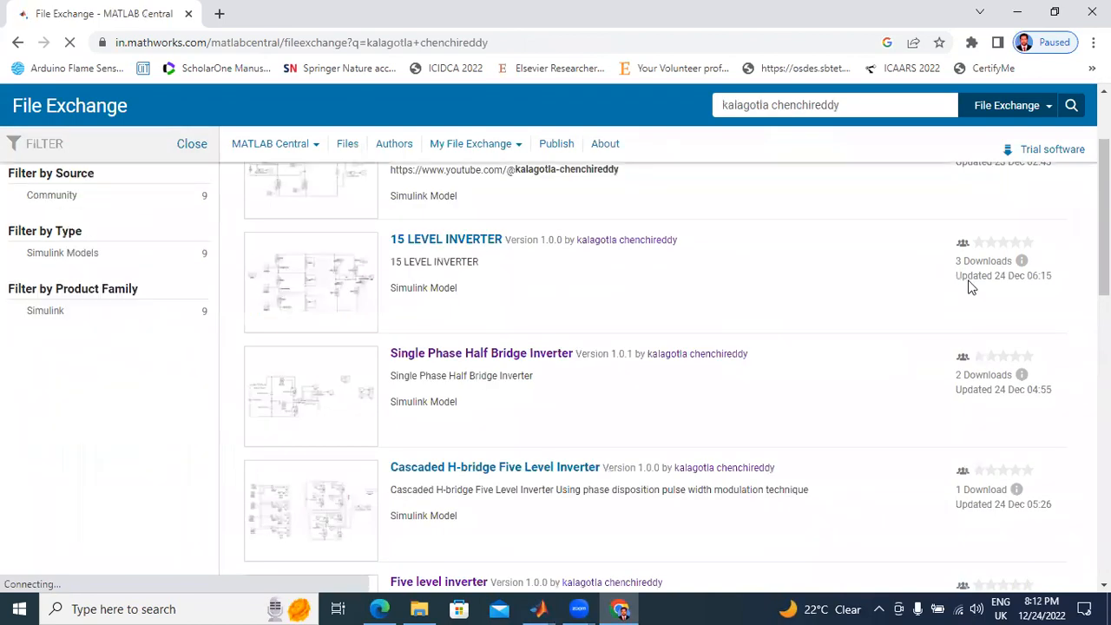
scroll(747, 290, "up", 3)
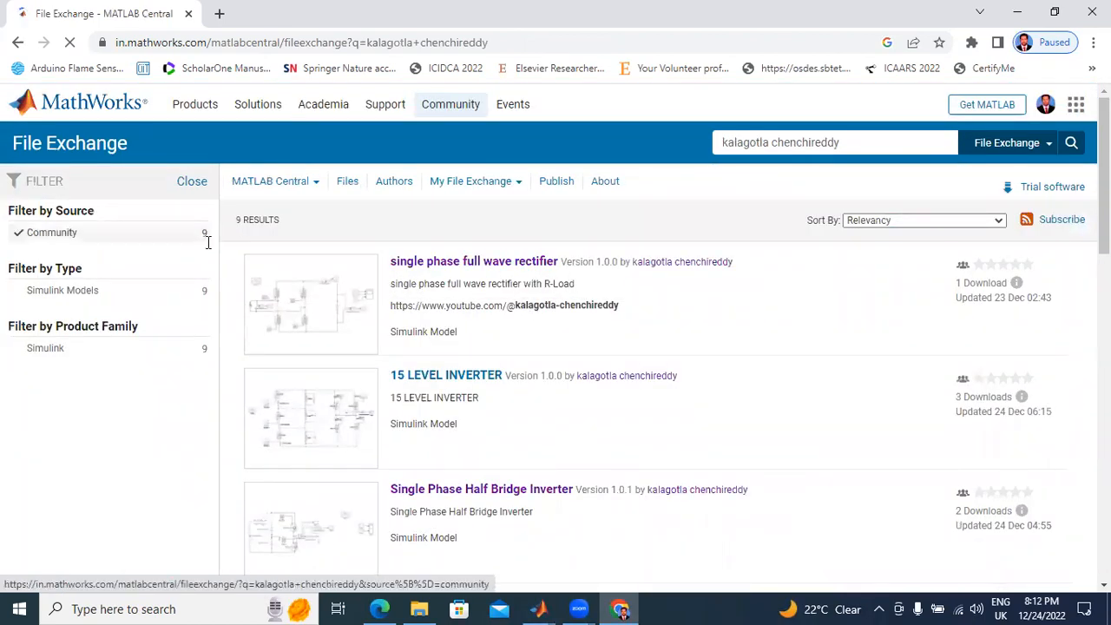
scroll(597, 315, "down", 7)
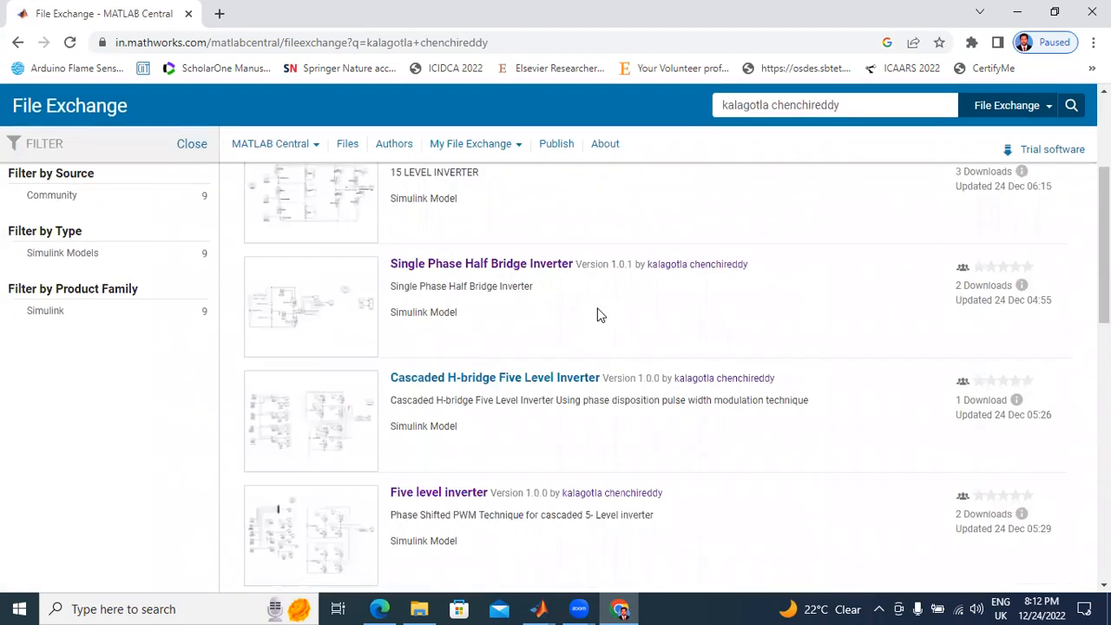
scroll(595, 317, "down", 3)
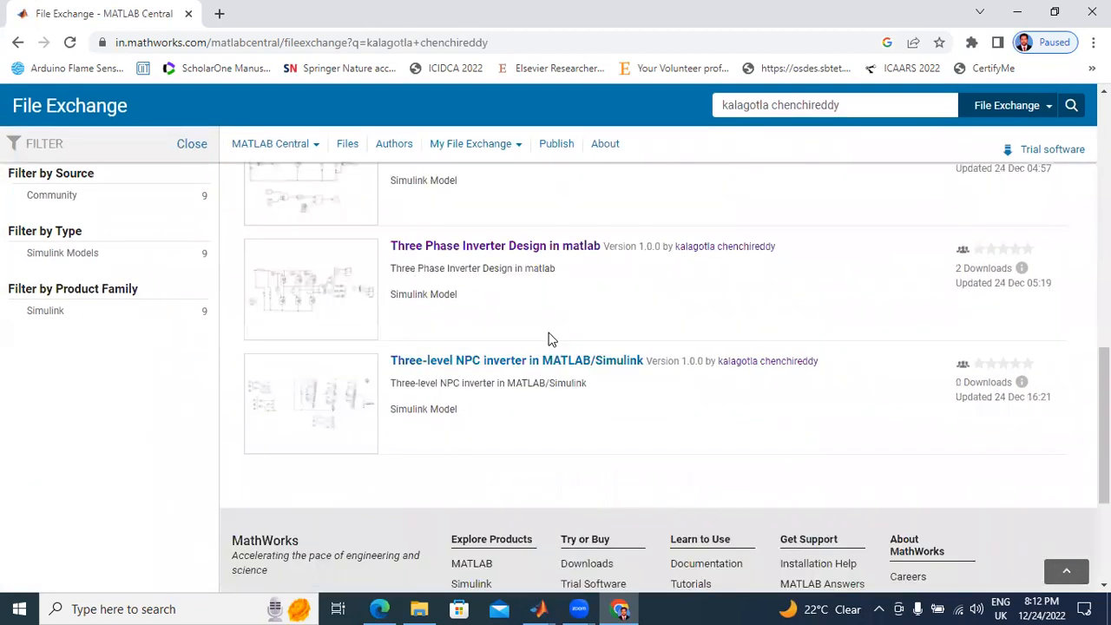
left_click(436, 365)
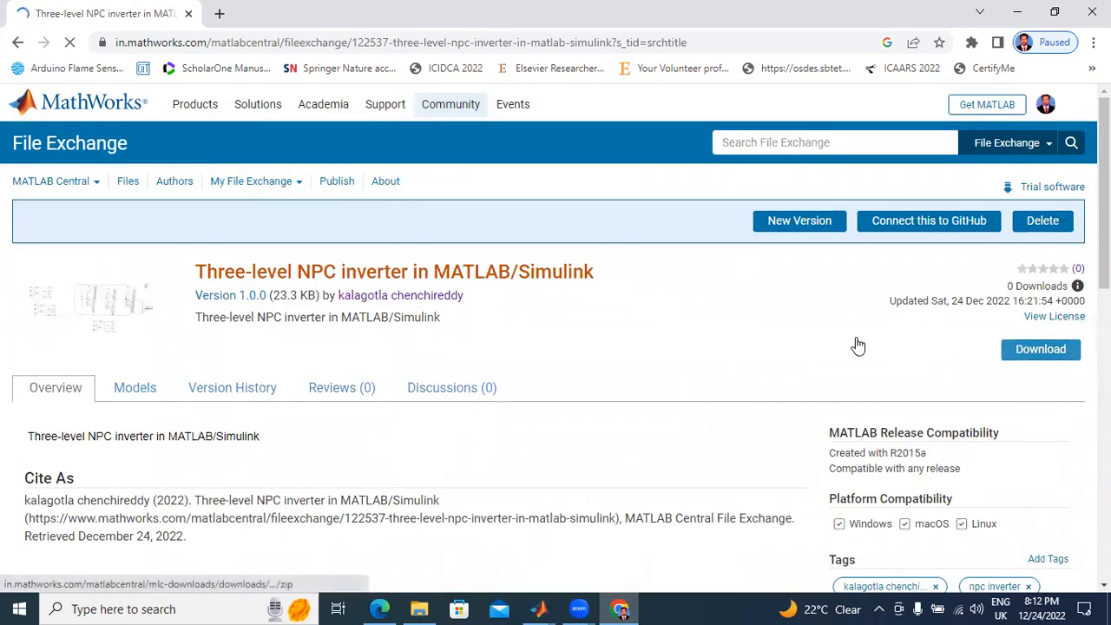
scroll(521, 358, "down", 5)
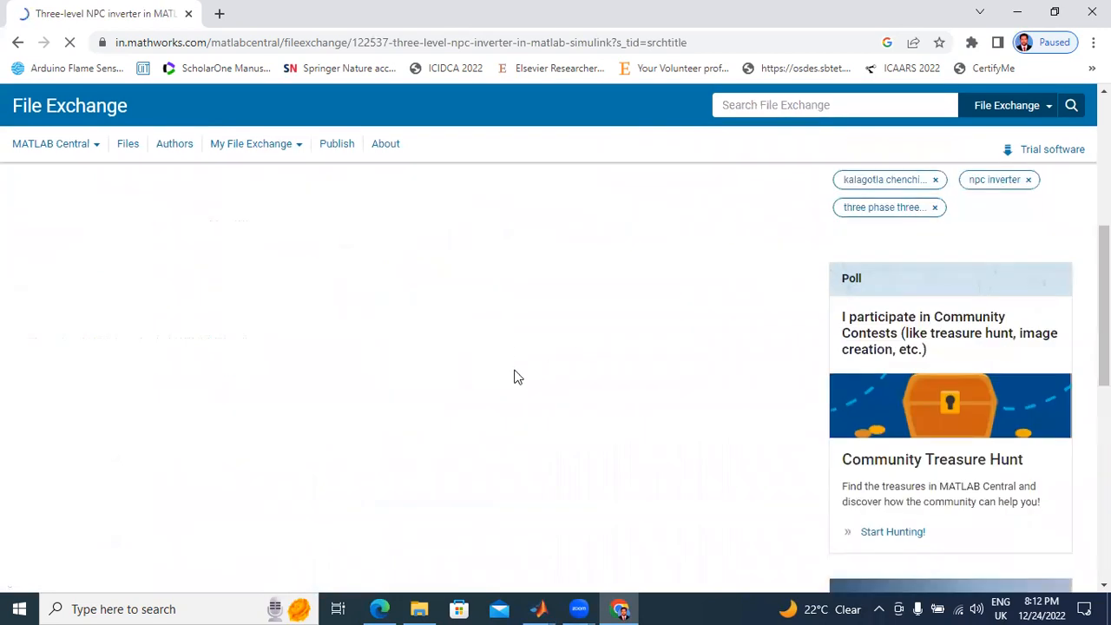
scroll(514, 375, "up", 5)
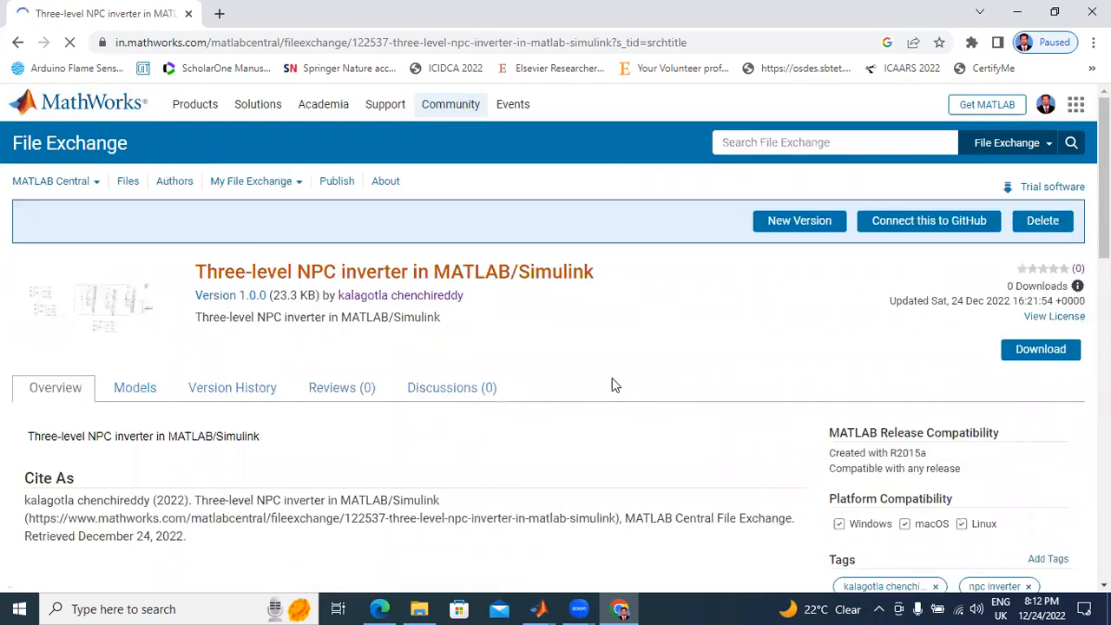